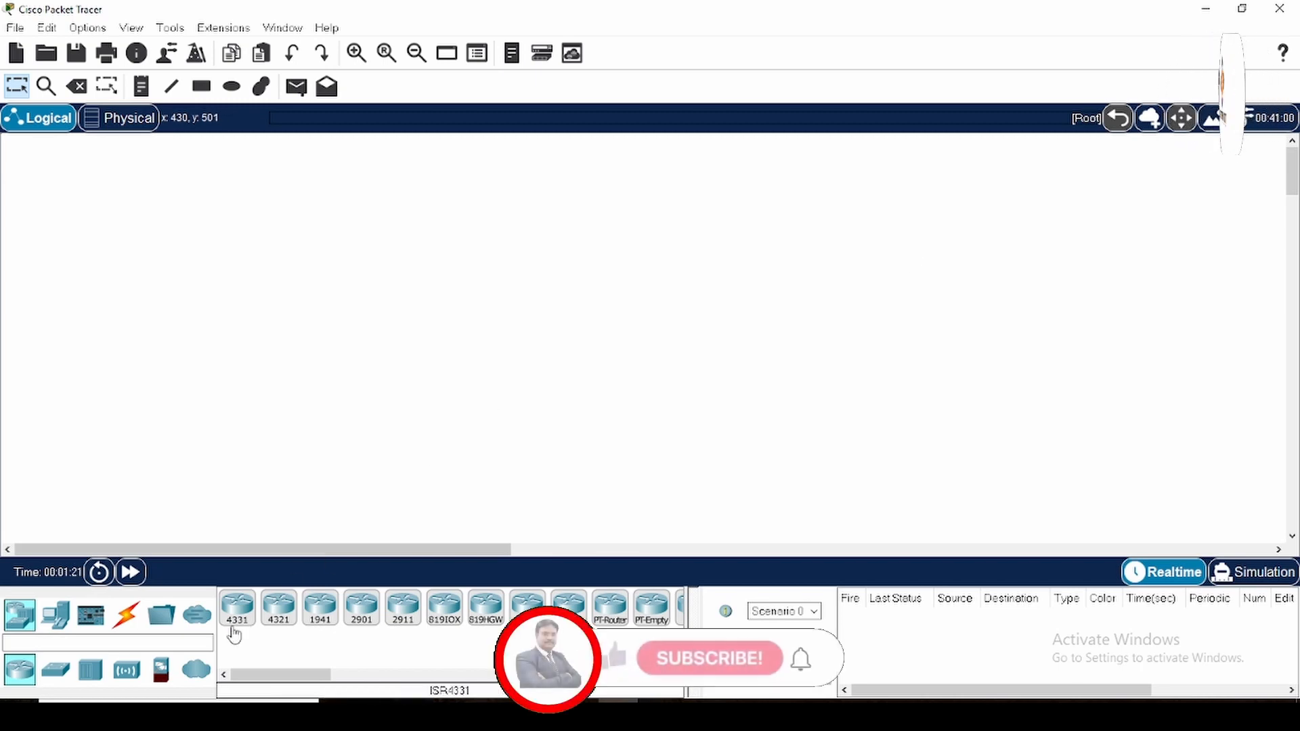
# Place four 2811 routers in an arc across the workspace.
pyautogui.moveTo(276, 676); pyautogui.dragTo(376, 678)
pyautogui.click(363, 615)
pyautogui.click(264, 296)
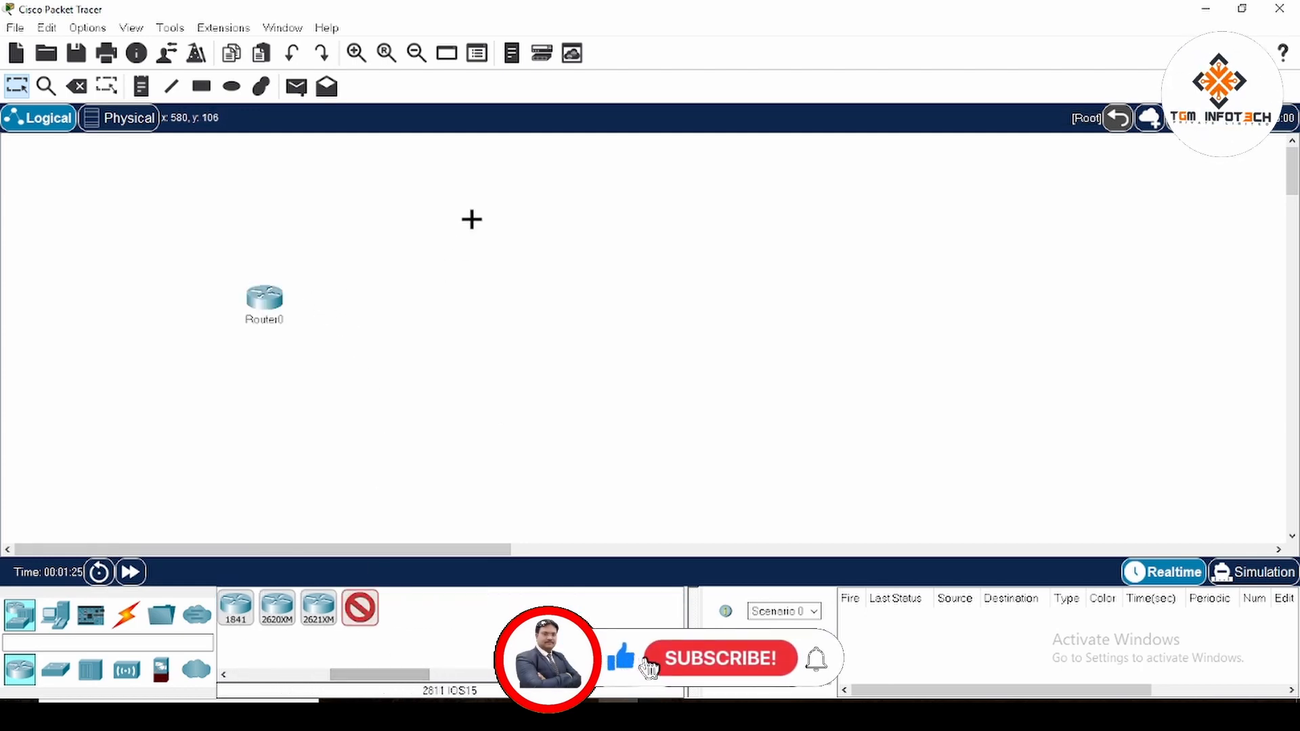
pyautogui.click(481, 195)
pyautogui.click(748, 195)
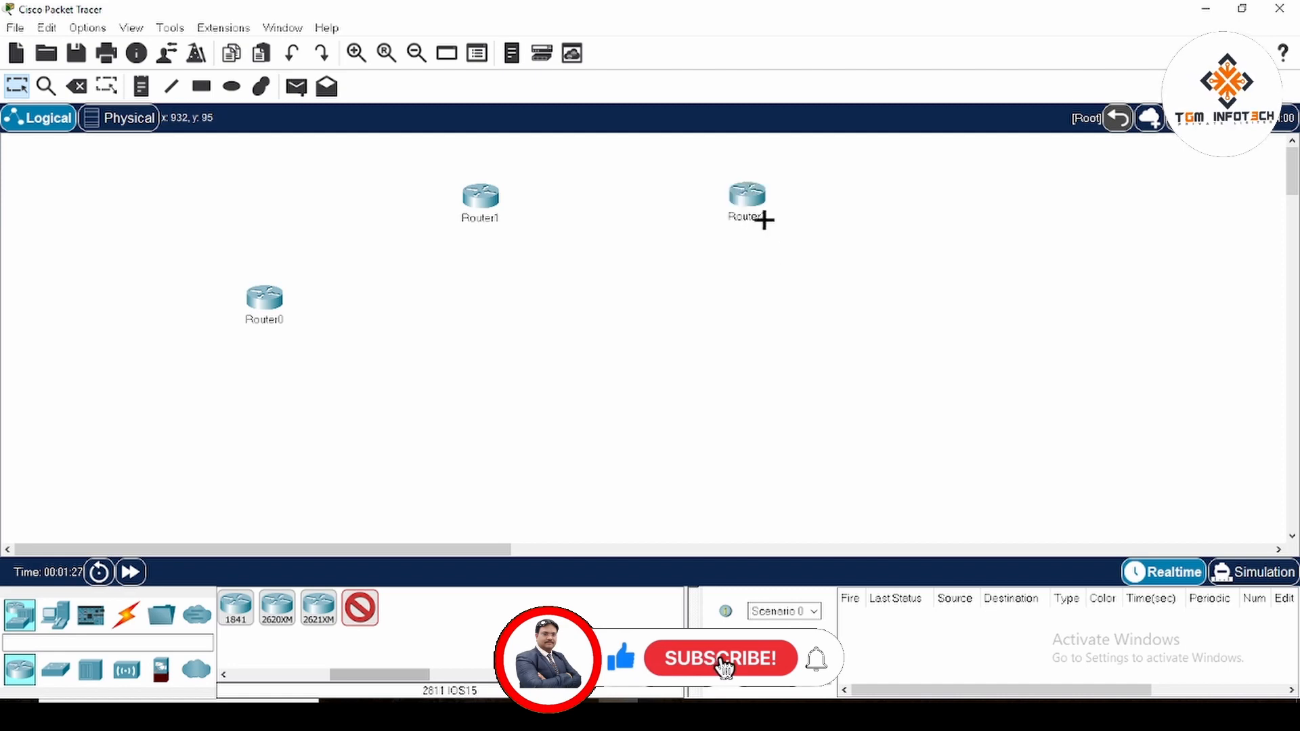
pyautogui.click(891, 305)
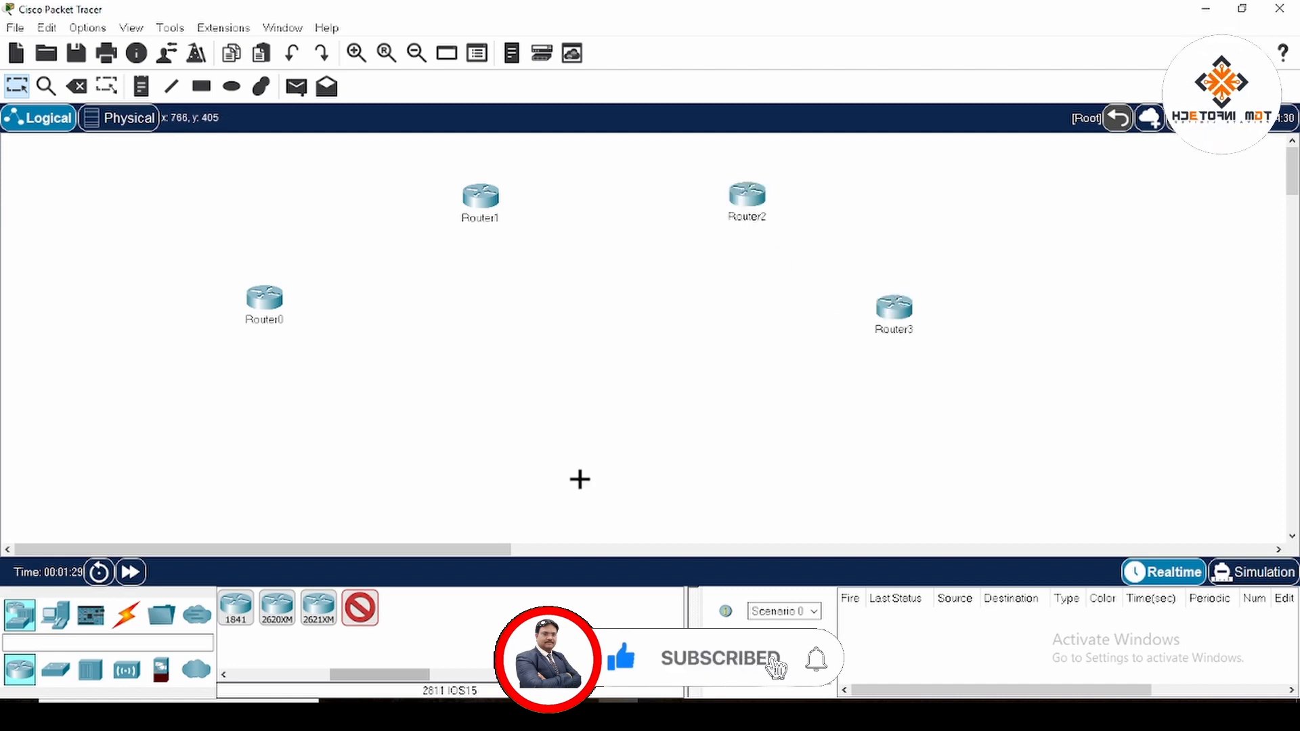
pyautogui.click(360, 608)
# Adjust the arc by moving Router0 slightly lower and Router2 and Router1 slightly higher.
pyautogui.moveTo(264, 298); pyautogui.dragTo(261, 312)
pyautogui.moveTo(750, 200); pyautogui.dragTo(742, 191)
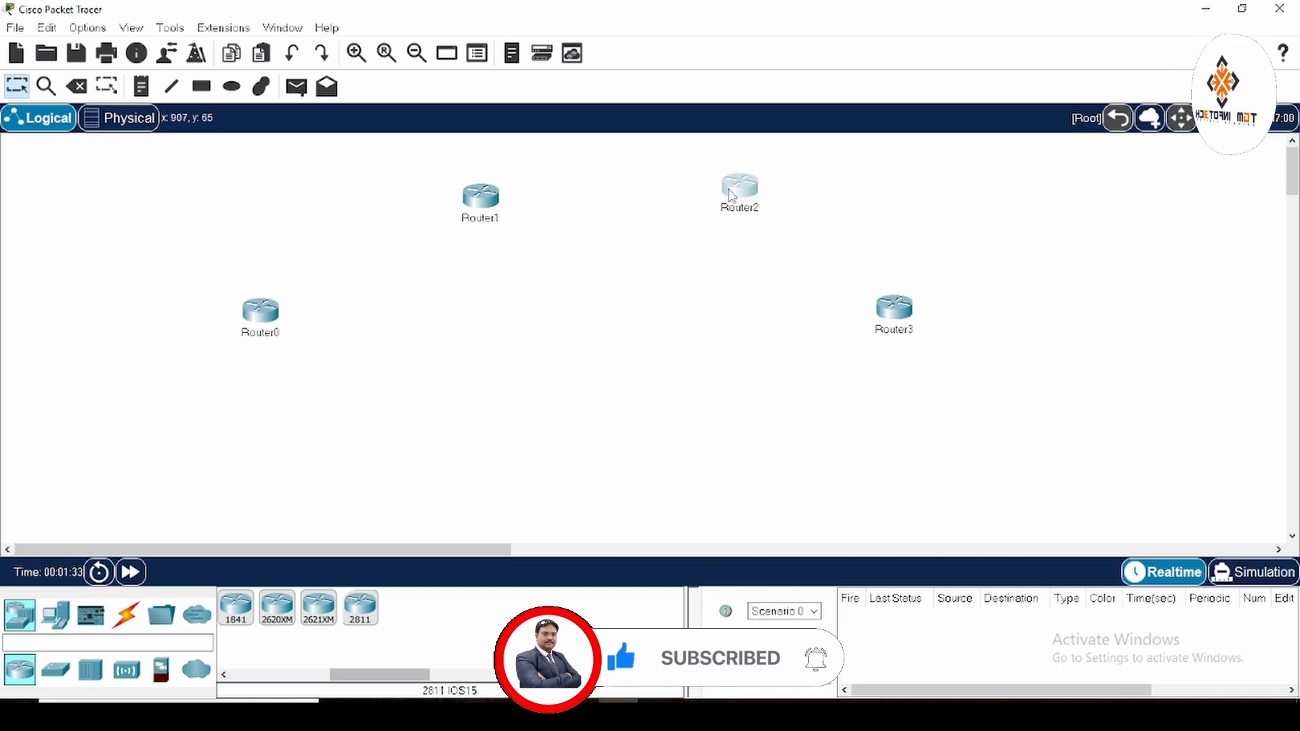
pyautogui.moveTo(493, 206); pyautogui.dragTo(489, 200)
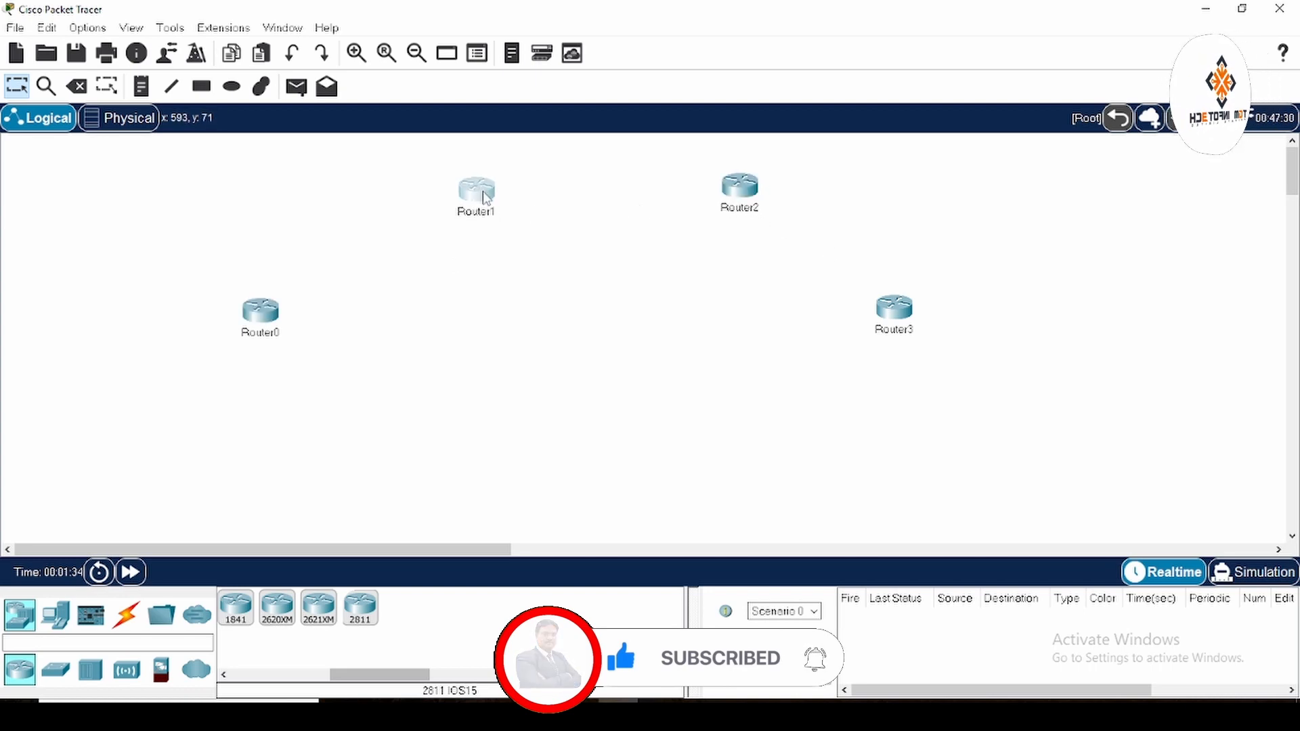
# Cable Router0 to Router1, Router1 to Router2 and Router2 to Router3 using the automatically chosen connection type.
pyautogui.click(125, 616)
pyautogui.click(240, 613)
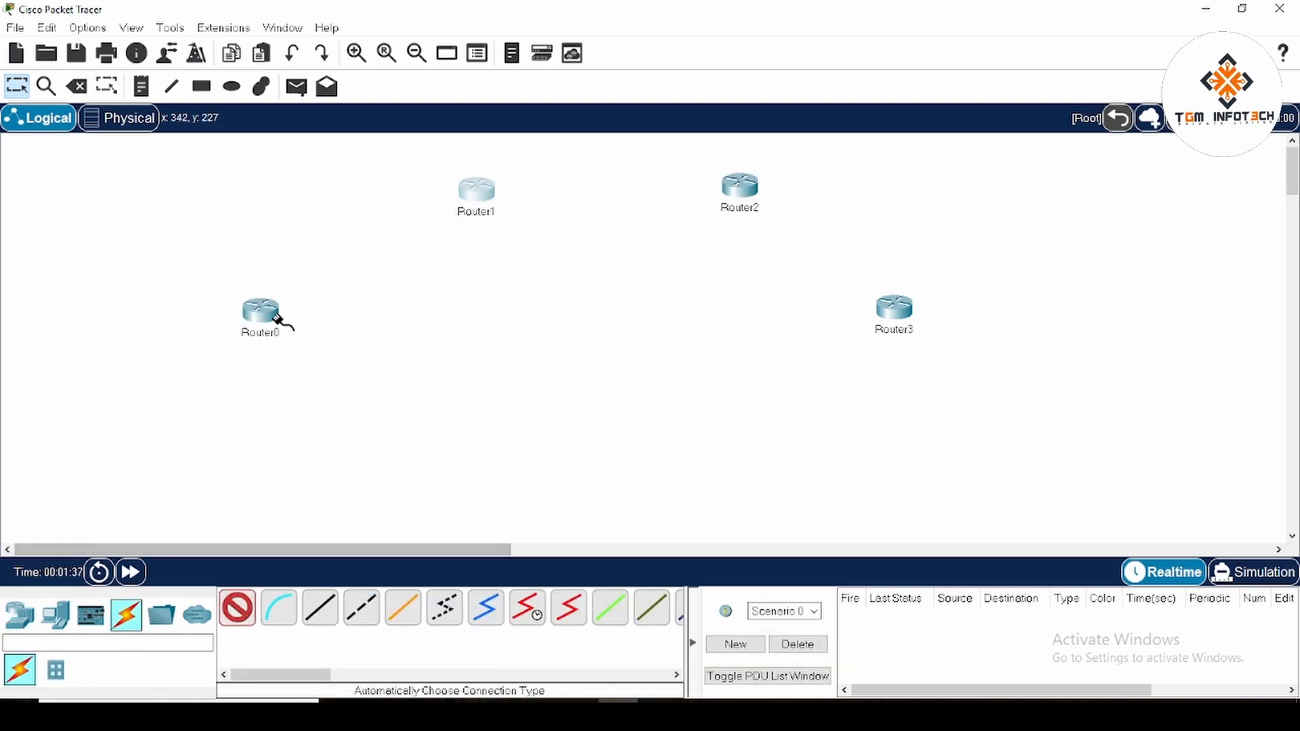
pyautogui.click(261, 311)
pyautogui.click(477, 190)
pyautogui.click(476, 191)
pyautogui.click(741, 186)
pyautogui.click(741, 187)
pyautogui.click(894, 308)
pyautogui.click(238, 611)
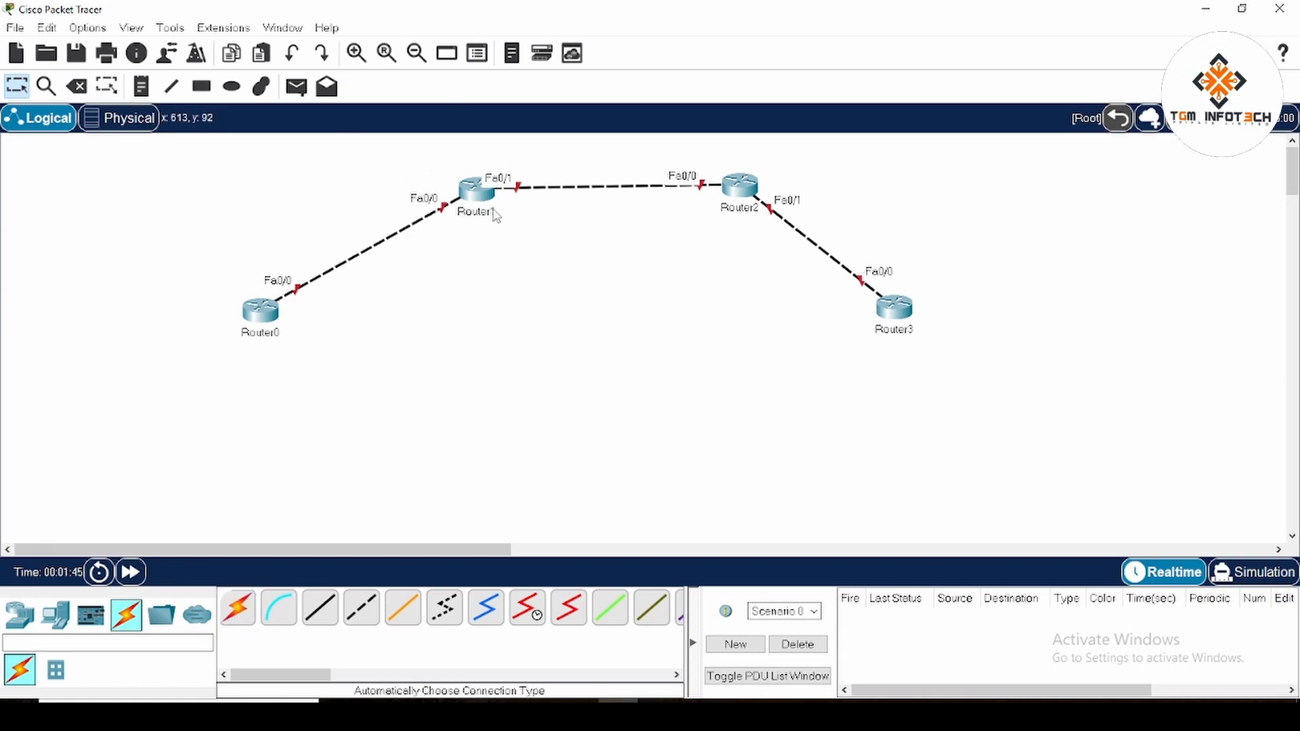
# Rename Router0 as Mumbai Office and Router3 as Delhi Office, and move the Mumbai Office router slightly closer to Router1.
pyautogui.click(268, 333)
pyautogui.write('Mumbai Office')
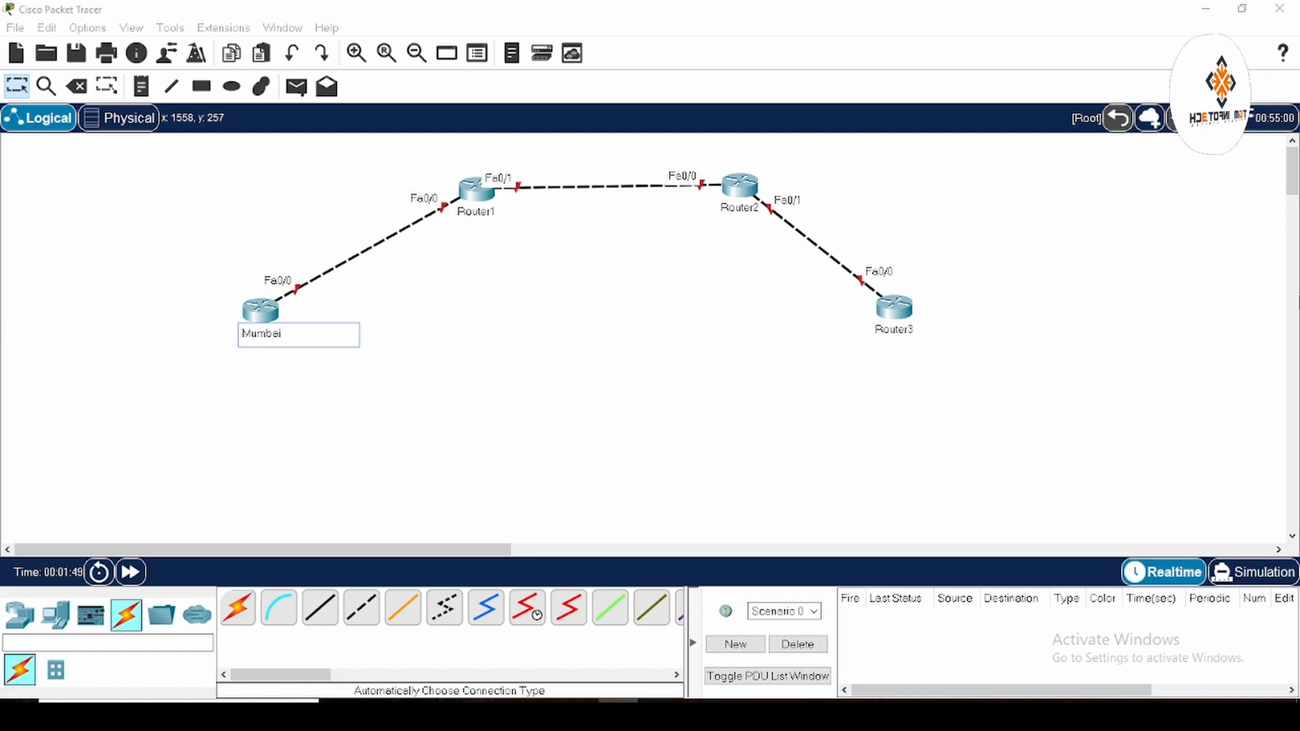
pyautogui.click(895, 330)
pyautogui.write('Delhi Office')
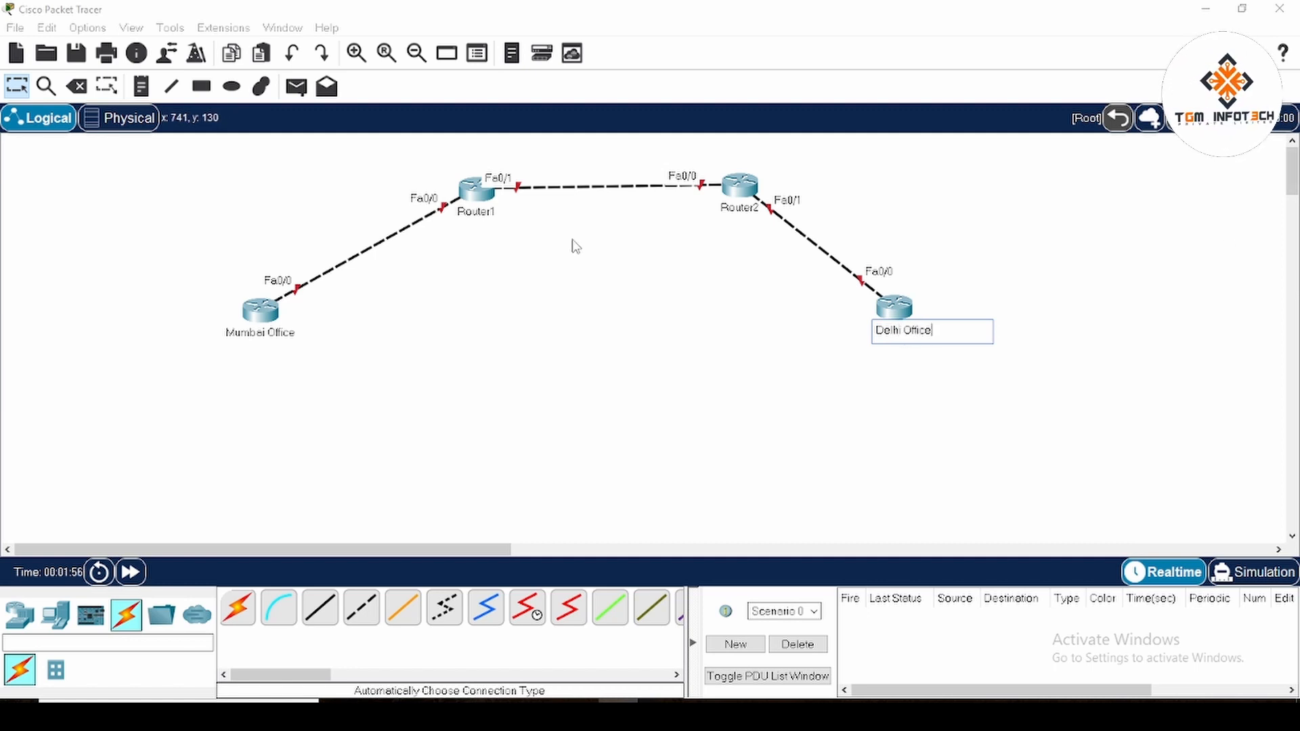
pyautogui.click(233, 295)
pyautogui.moveTo(259, 308); pyautogui.dragTo(297, 322)
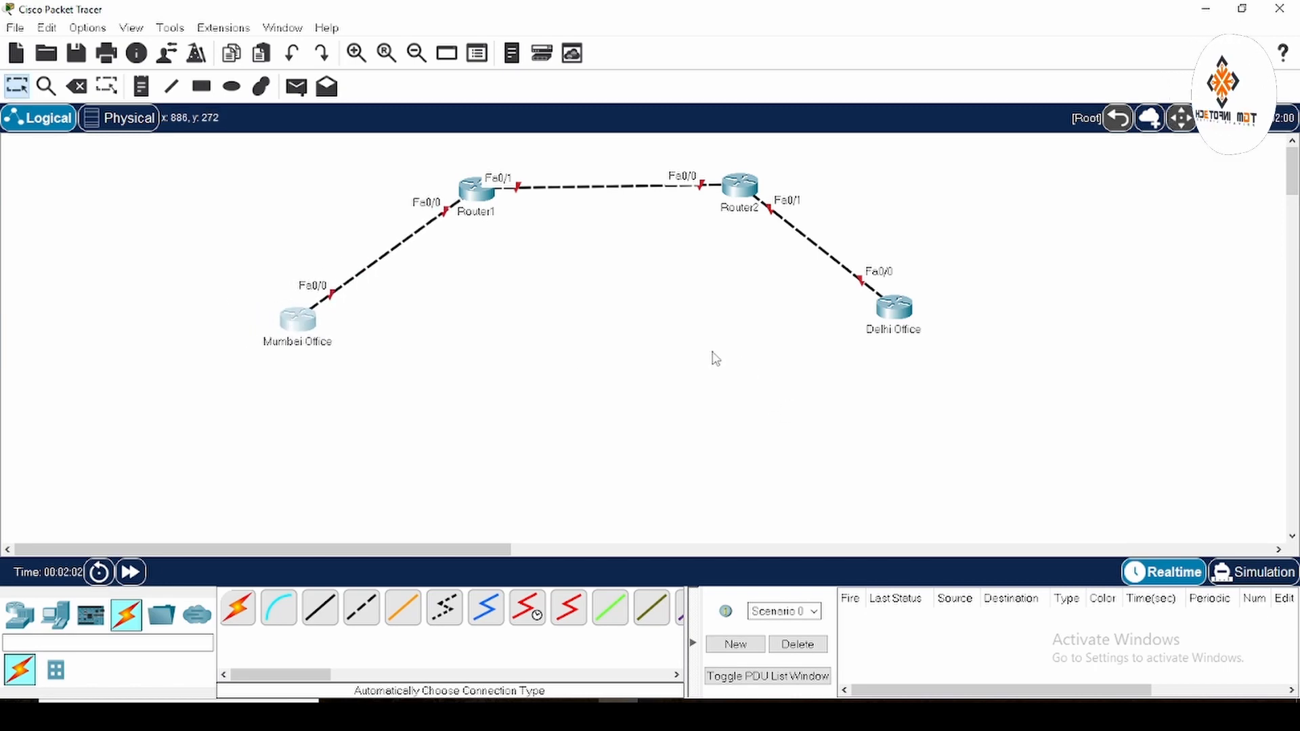
# Rename Router1 as Abad and Router2 as Jaipur.
pyautogui.click(476, 214)
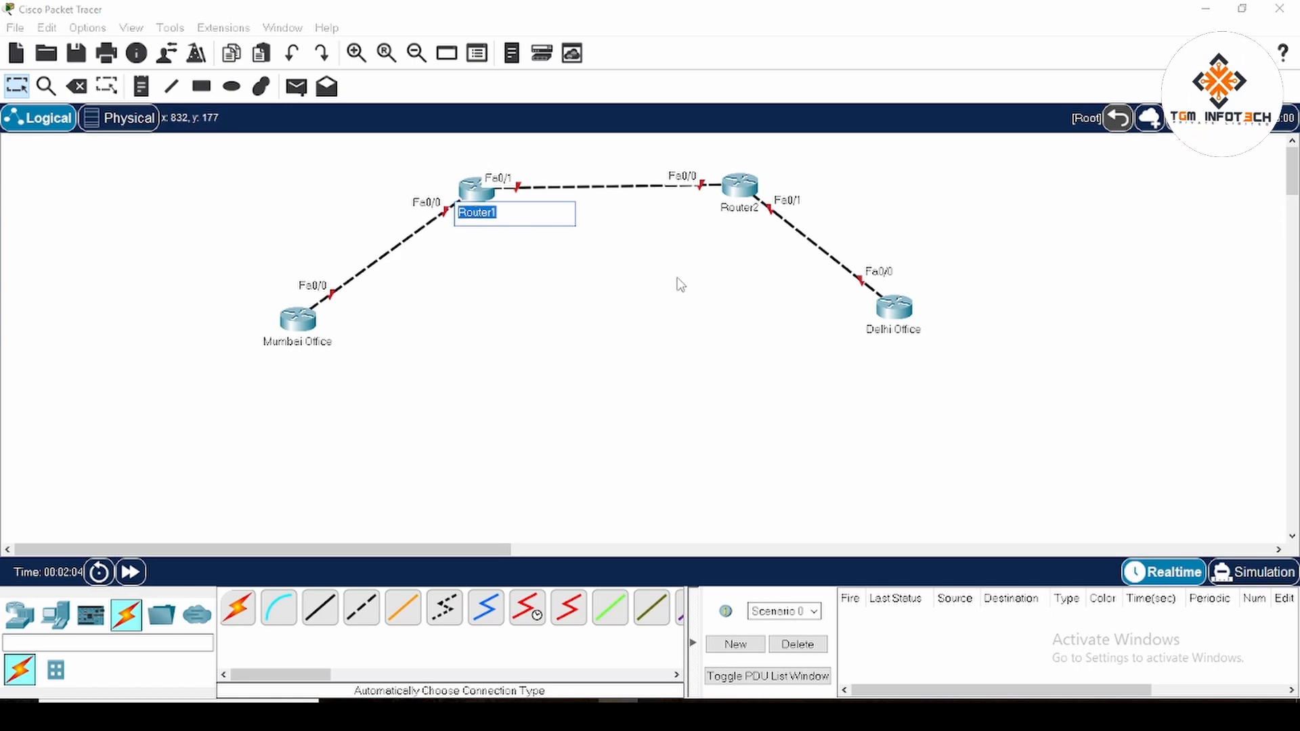
pyautogui.write('Ja')
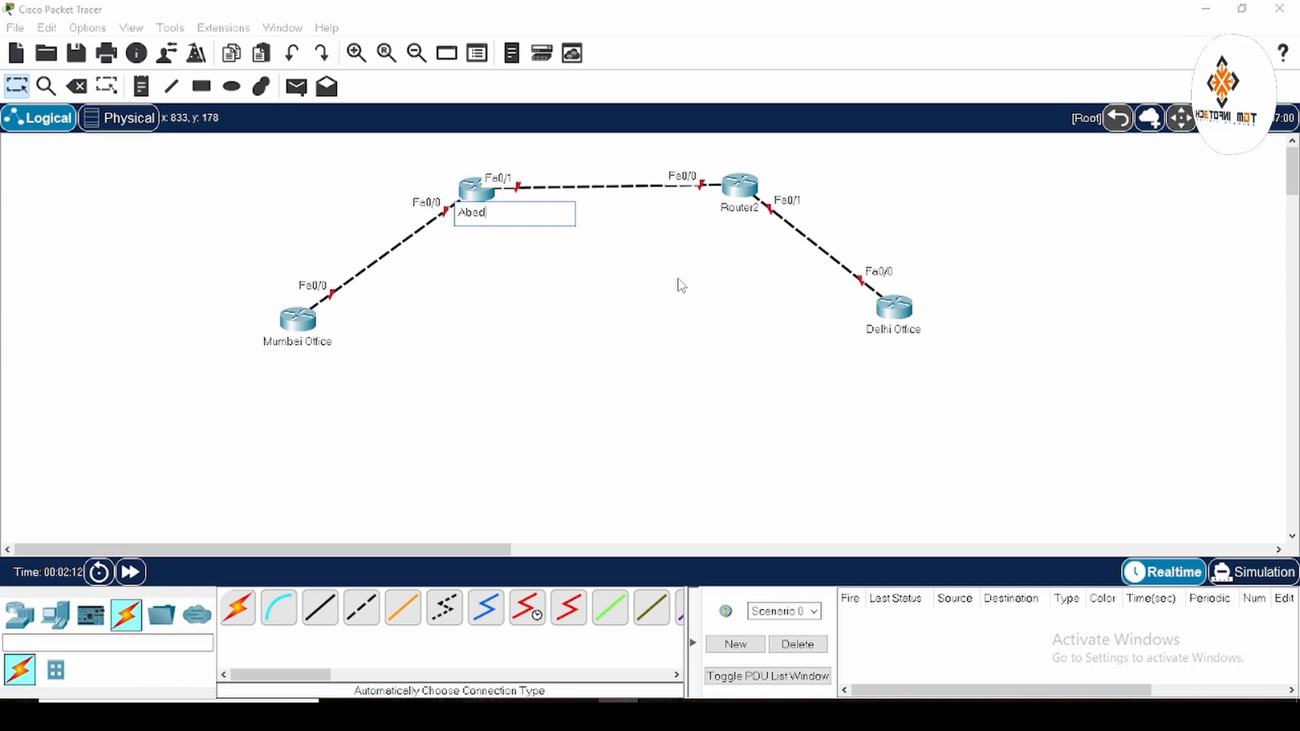
pyautogui.click(740, 207)
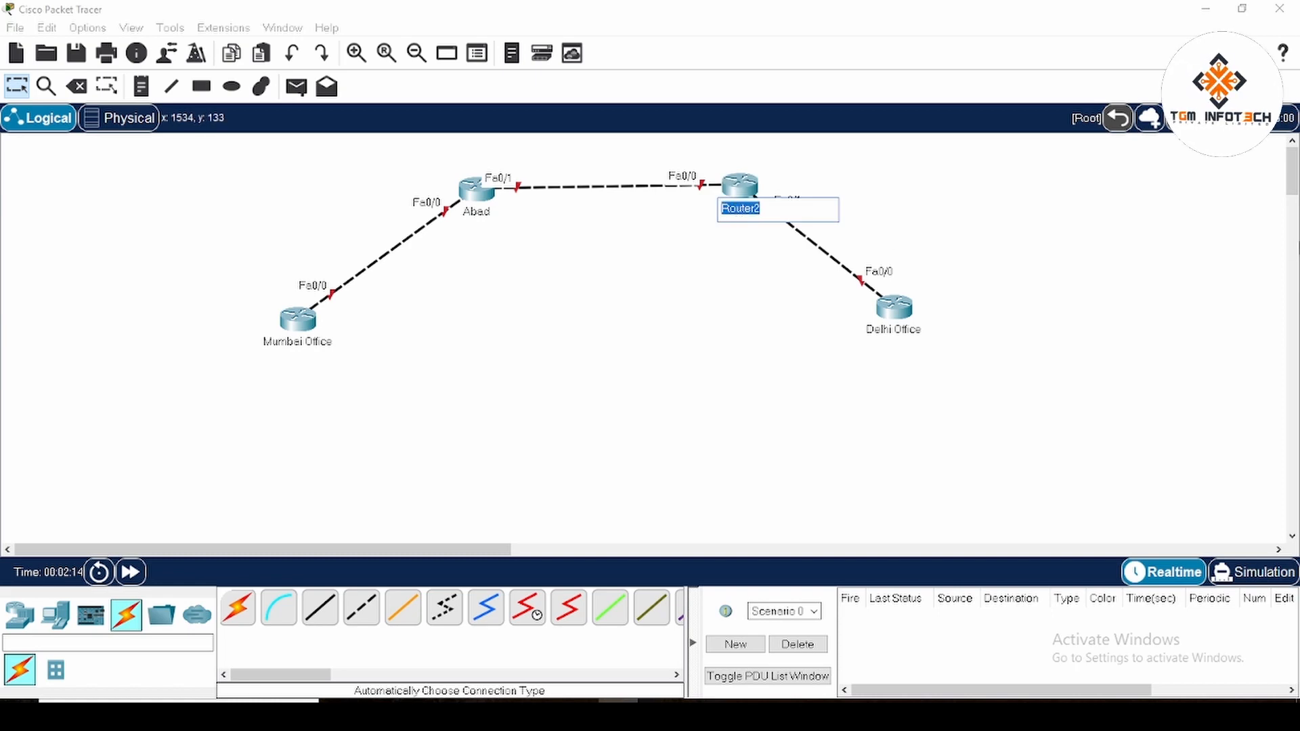
pyautogui.write('Jaipur')
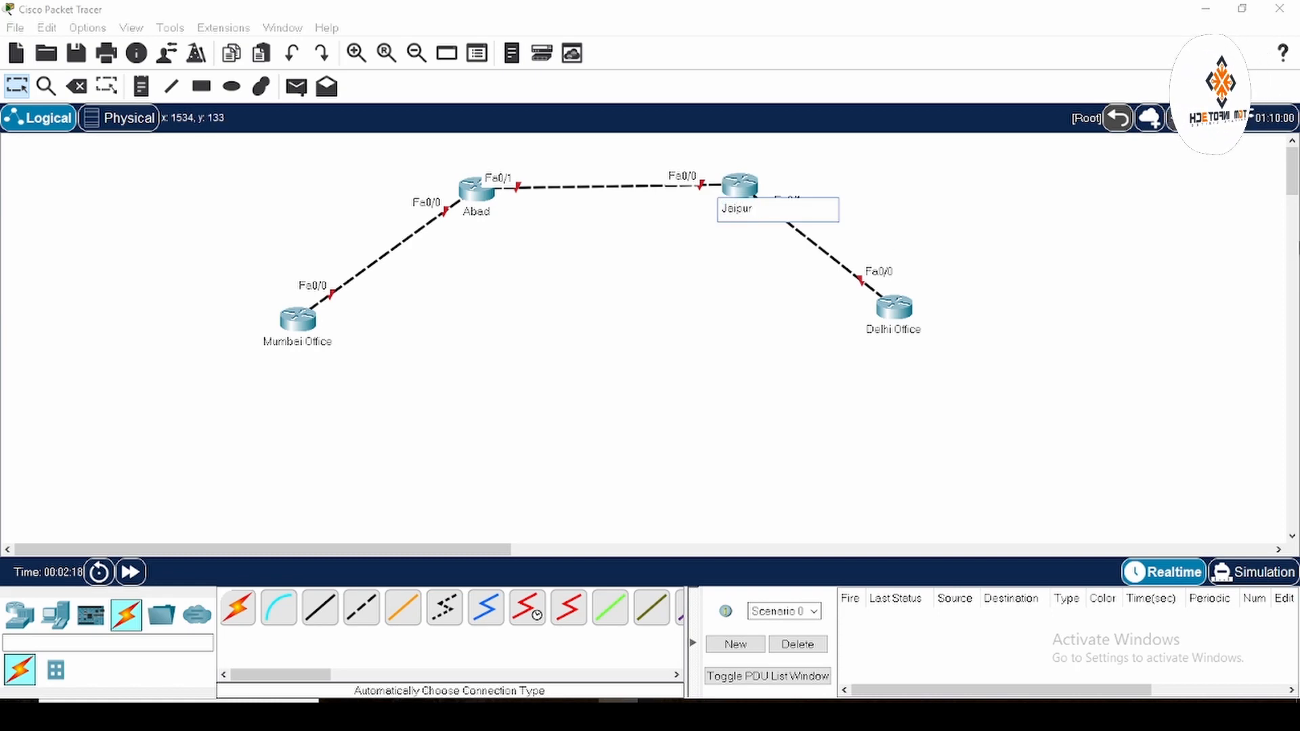
pyautogui.click(615, 376)
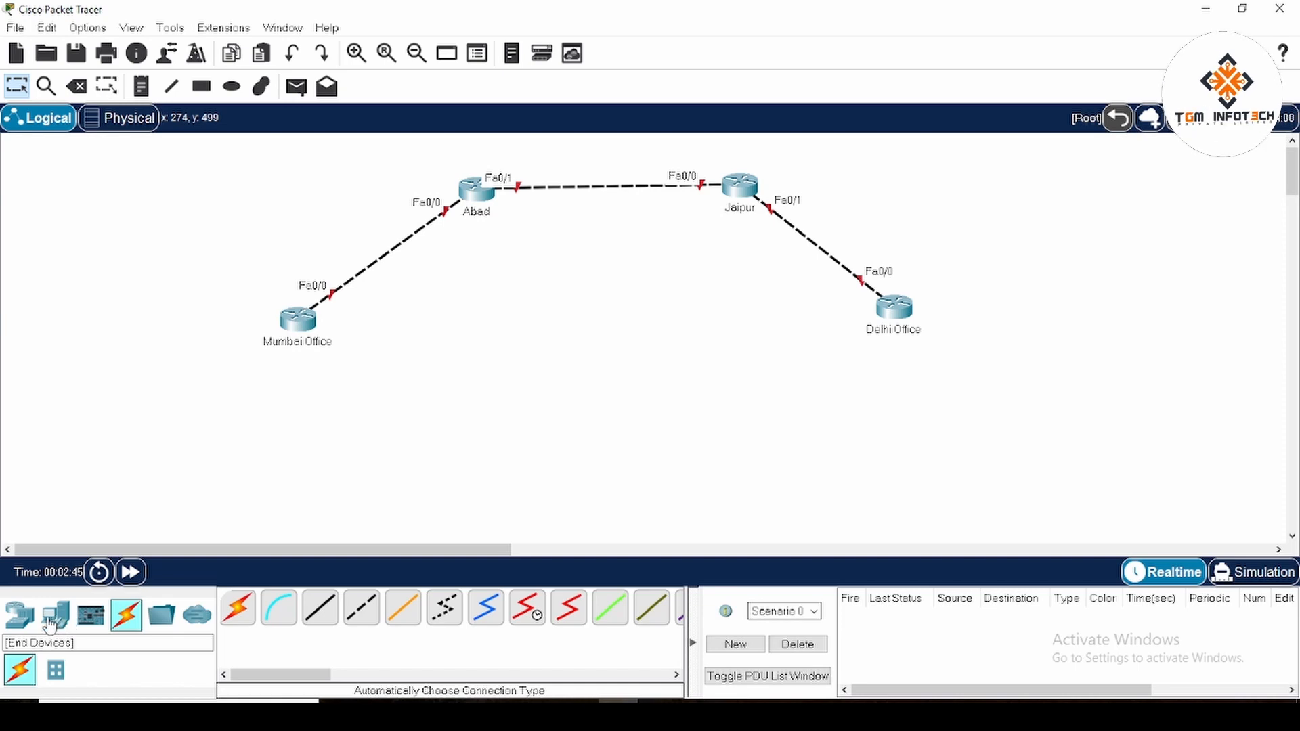
# Place one 2960 switch on the outer side of Mumbai Office and another on the outer side of Delhi Office.
pyautogui.click(20, 614)
pyautogui.click(56, 670)
pyautogui.click(237, 608)
pyautogui.click(90, 366)
pyautogui.click(231, 608)
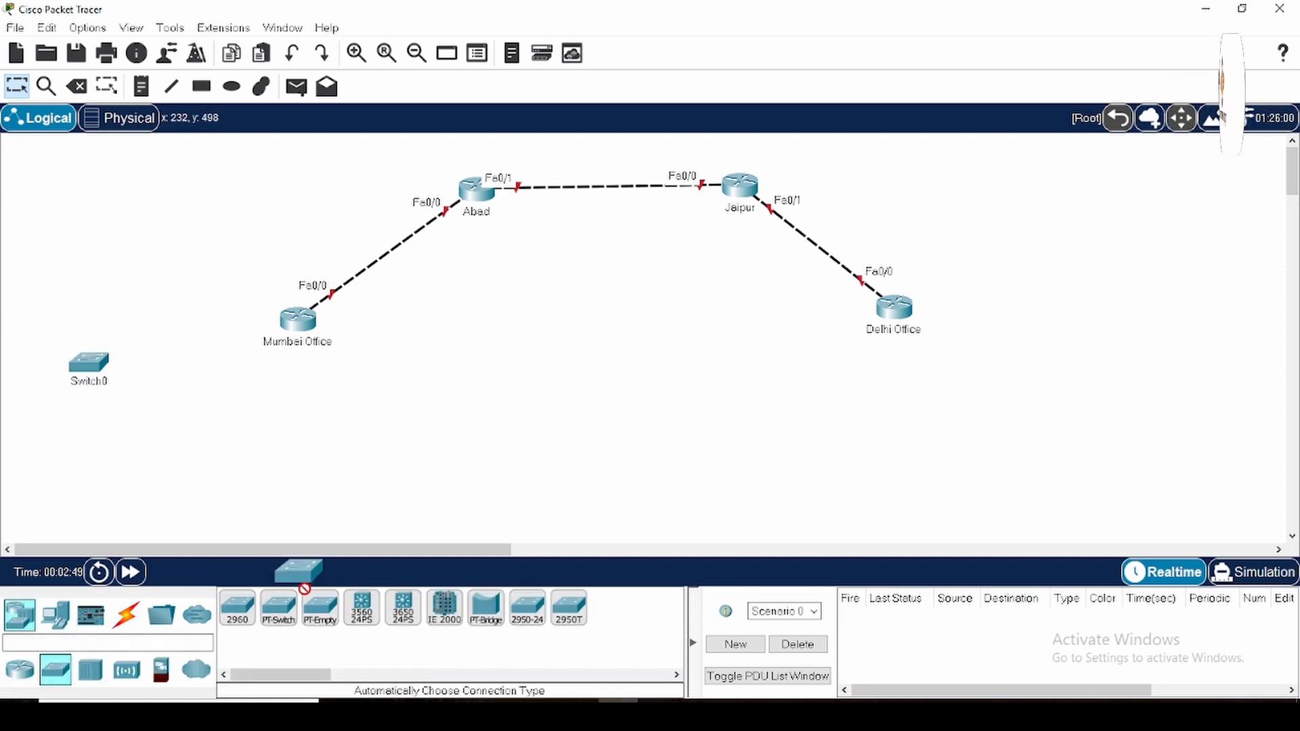
pyautogui.click(1056, 347)
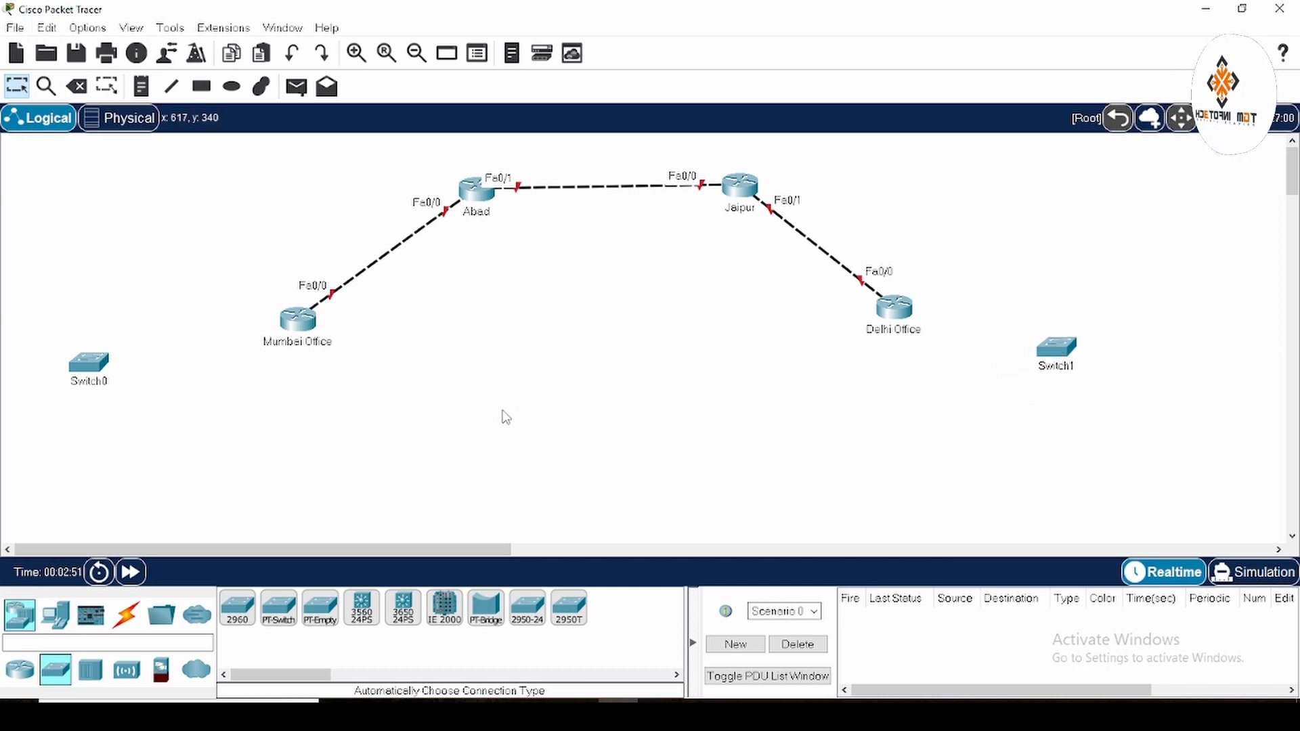
# Place one PC below Switch0 and another below Switch1.
pyautogui.click(56, 615)
pyautogui.click(237, 608)
pyautogui.click(82, 481)
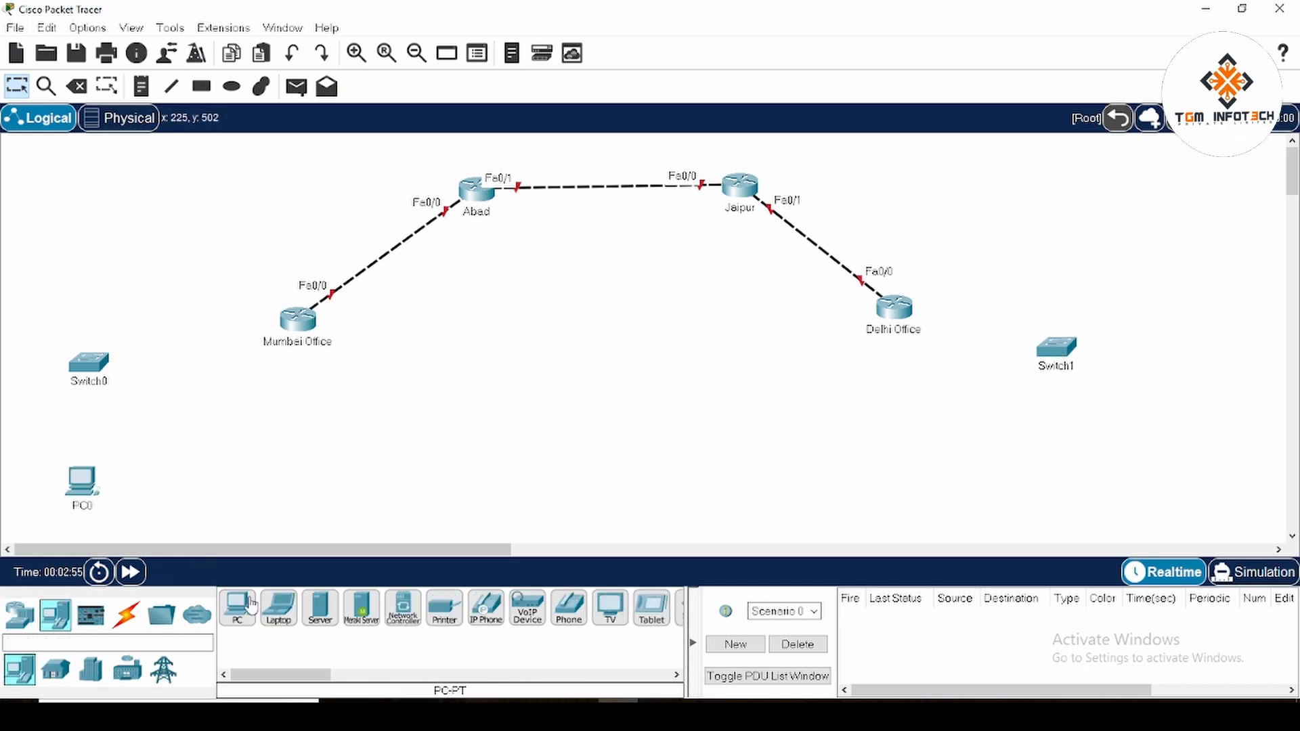
pyautogui.click(237, 608)
pyautogui.click(1060, 443)
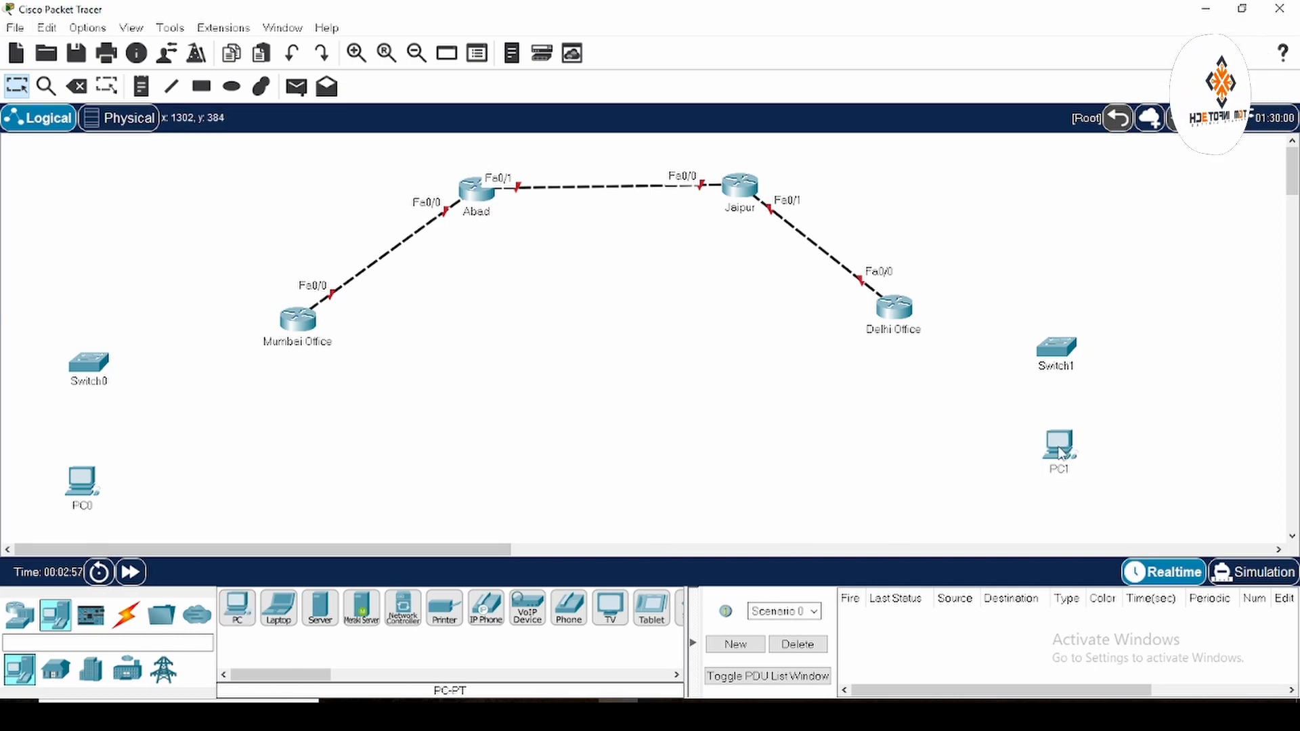
# Cable Mumbai Office to Switch0 and Switch0 to PC0 with the automatic connection type.
pyautogui.click(126, 615)
pyautogui.click(237, 608)
pyautogui.click(295, 319)
pyautogui.click(88, 363)
pyautogui.click(88, 366)
pyautogui.click(91, 487)
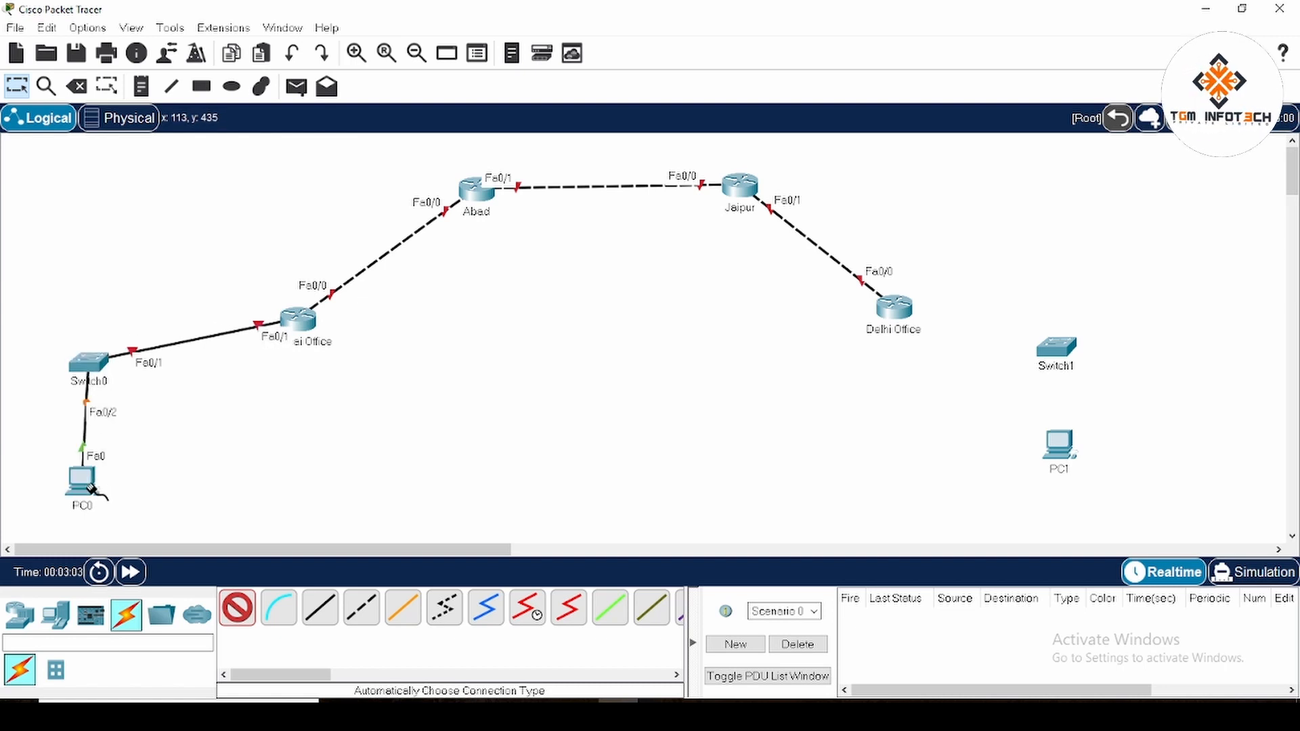
# Cable Delhi Office to Switch1 and Switch1 to PC1 with the automatic connection type.
pyautogui.click(898, 306)
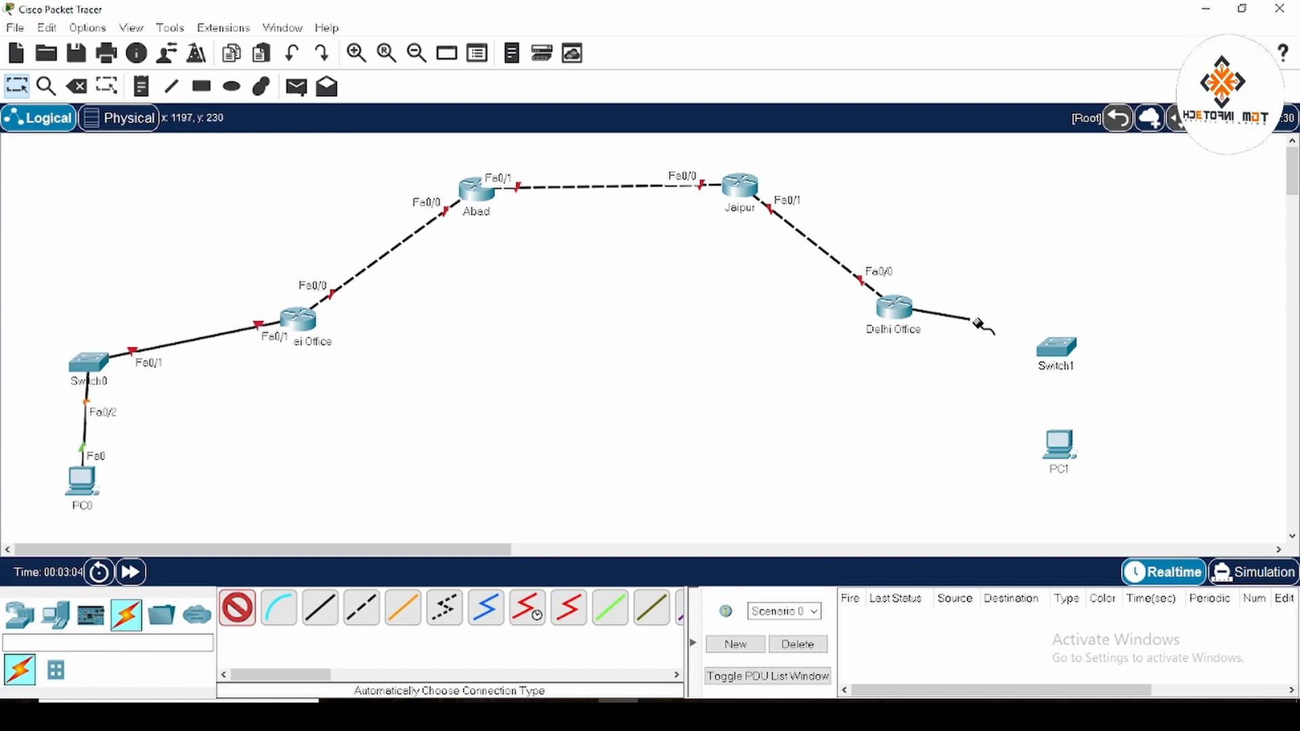
pyautogui.click(1054, 346)
pyautogui.click(1055, 347)
pyautogui.click(1062, 449)
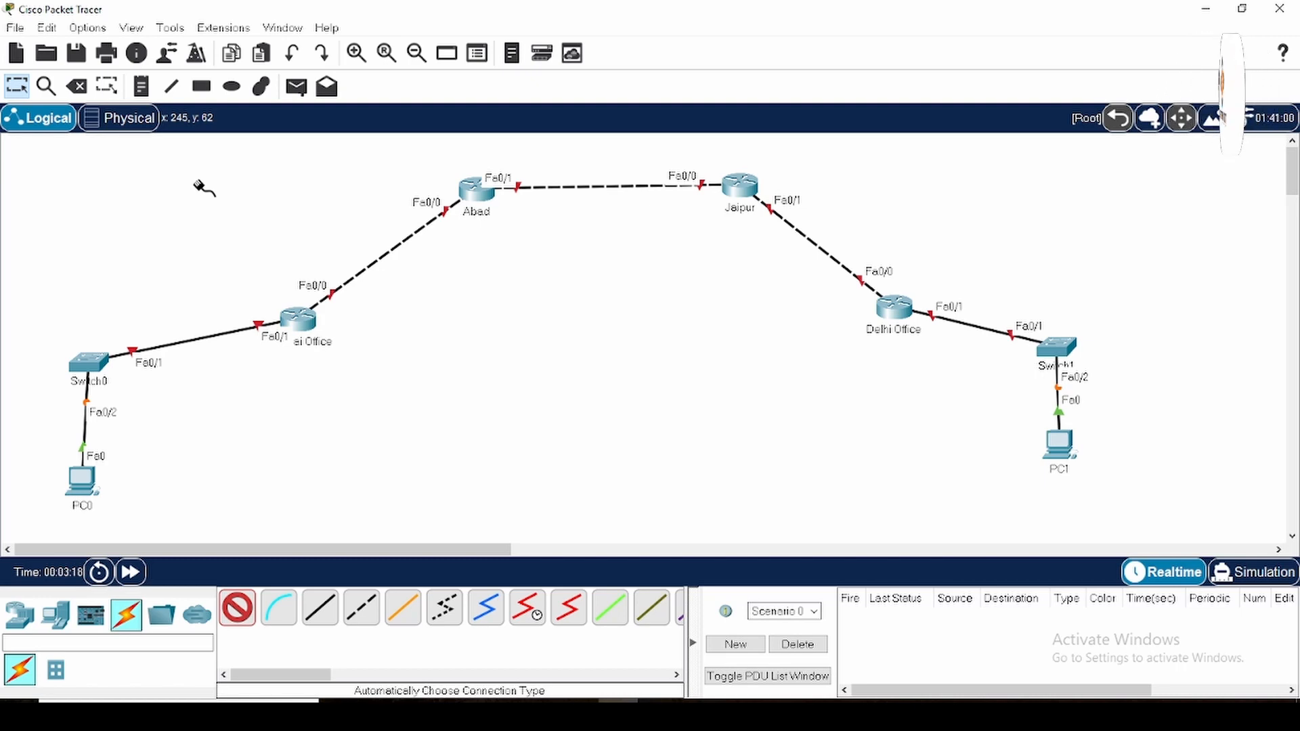
pyautogui.click(16, 86)
# Space PC1 and Switch1 further apart vertically, and shift Jaipur, Delhi Office, Switch1 and PC1 as a group toward Abad.
pyautogui.moveTo(1054, 441); pyautogui.dragTo(1050, 468)
pyautogui.moveTo(1058, 353); pyautogui.dragTo(1064, 344)
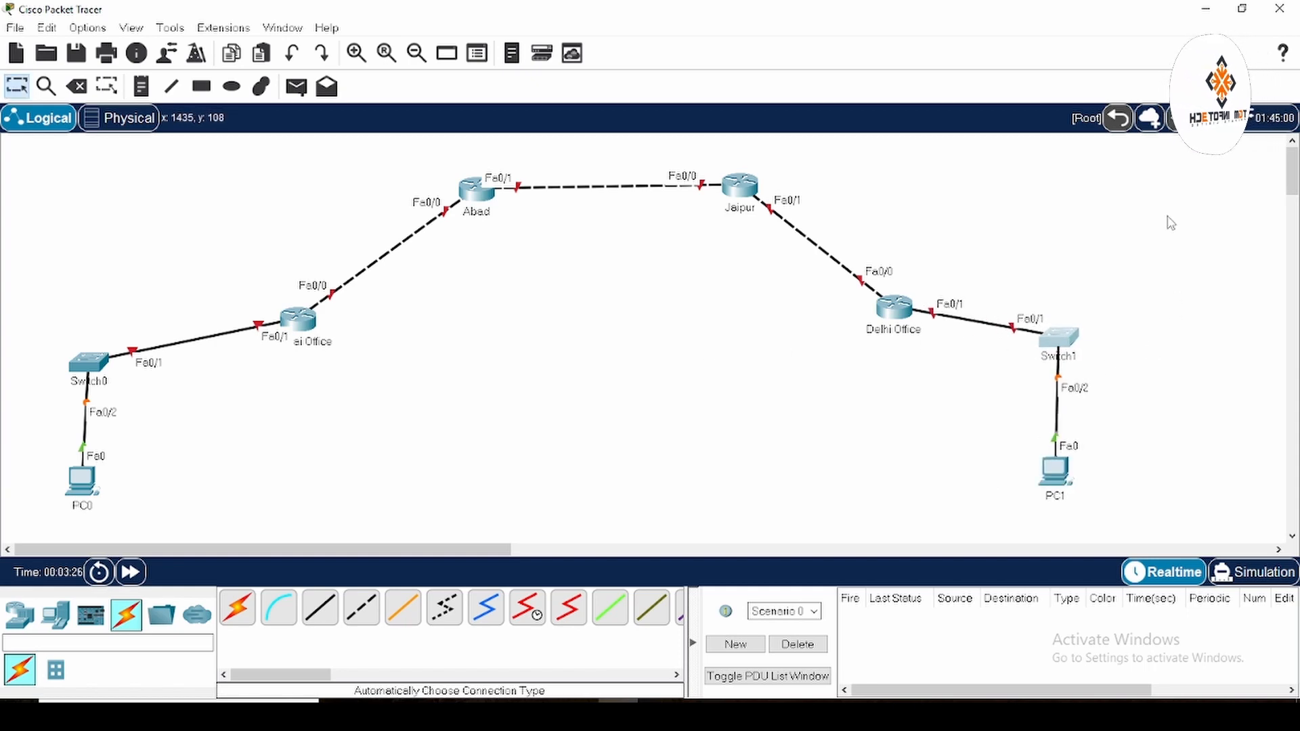
pyautogui.moveTo(1192, 169); pyautogui.dragTo(656, 523)
pyautogui.moveTo(888, 386); pyautogui.dragTo(765, 386)
# Move Abad and Mumbai Office together toward Switch0, and shift Abad a little further the same way.
pyautogui.moveTo(535, 138); pyautogui.dragTo(252, 494)
pyautogui.moveTo(298, 321); pyautogui.dragTo(216, 331)
pyautogui.click(444, 284)
pyautogui.moveTo(407, 207); pyautogui.dragTo(357, 198)
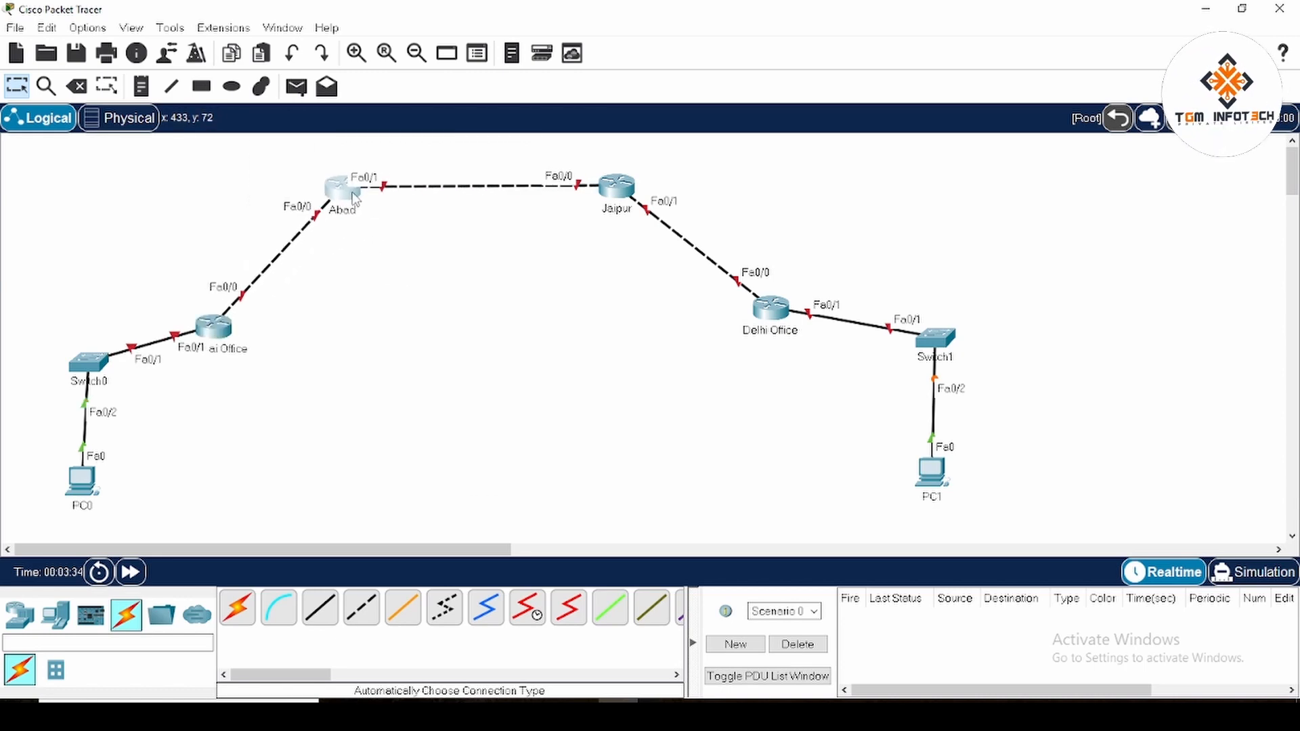
# Shift the Jaipur, Delhi Office, Switch1 and PC1 group closer to Abad, and reposition Delhi Office below Jaipur and PC1 slightly lower.
pyautogui.moveTo(1069, 175); pyautogui.dragTo(619, 517)
pyautogui.moveTo(633, 194); pyautogui.dragTo(545, 195)
pyautogui.click(1030, 298)
pyautogui.moveTo(691, 317); pyautogui.dragTo(631, 327)
pyautogui.moveTo(853, 482); pyautogui.dragTo(861, 498)
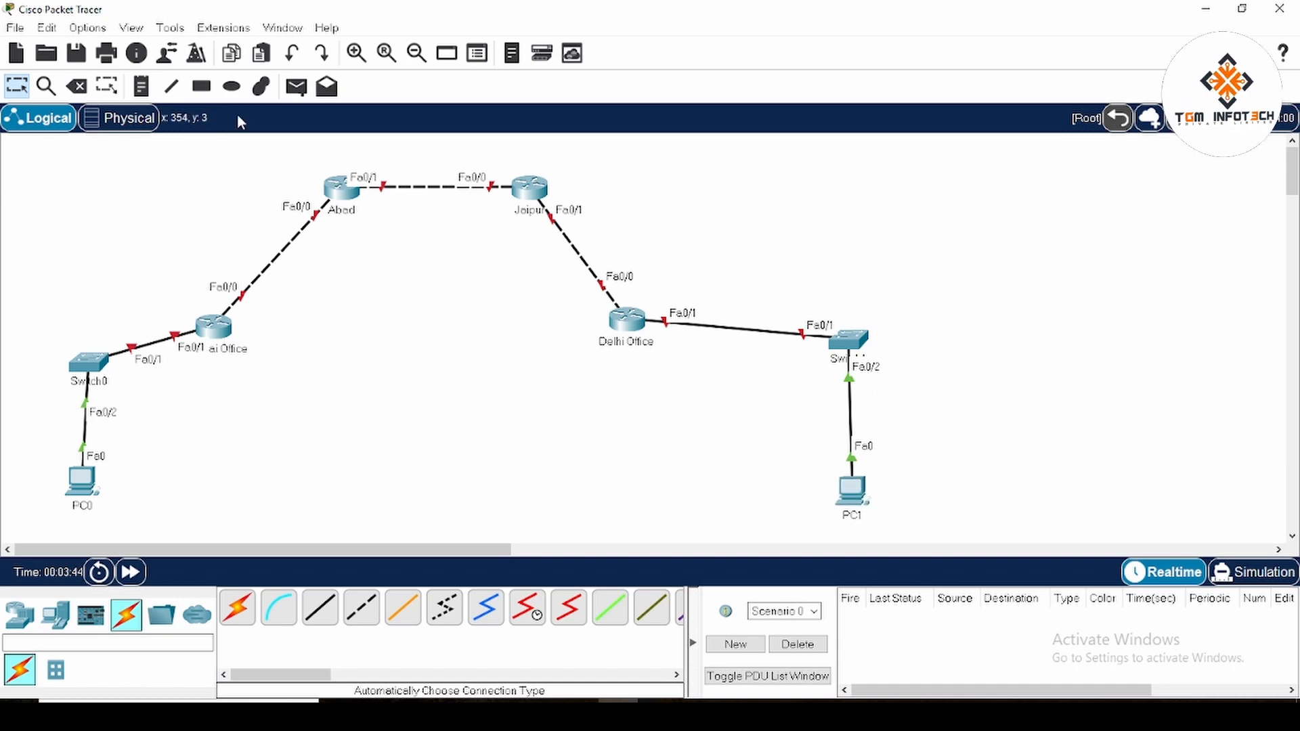
# Draw a long thin rectangle with light cyan fill (#aaffff) between Mumbai Office and Delhi Office.
pyautogui.click(202, 86)
pyautogui.click(612, 141)
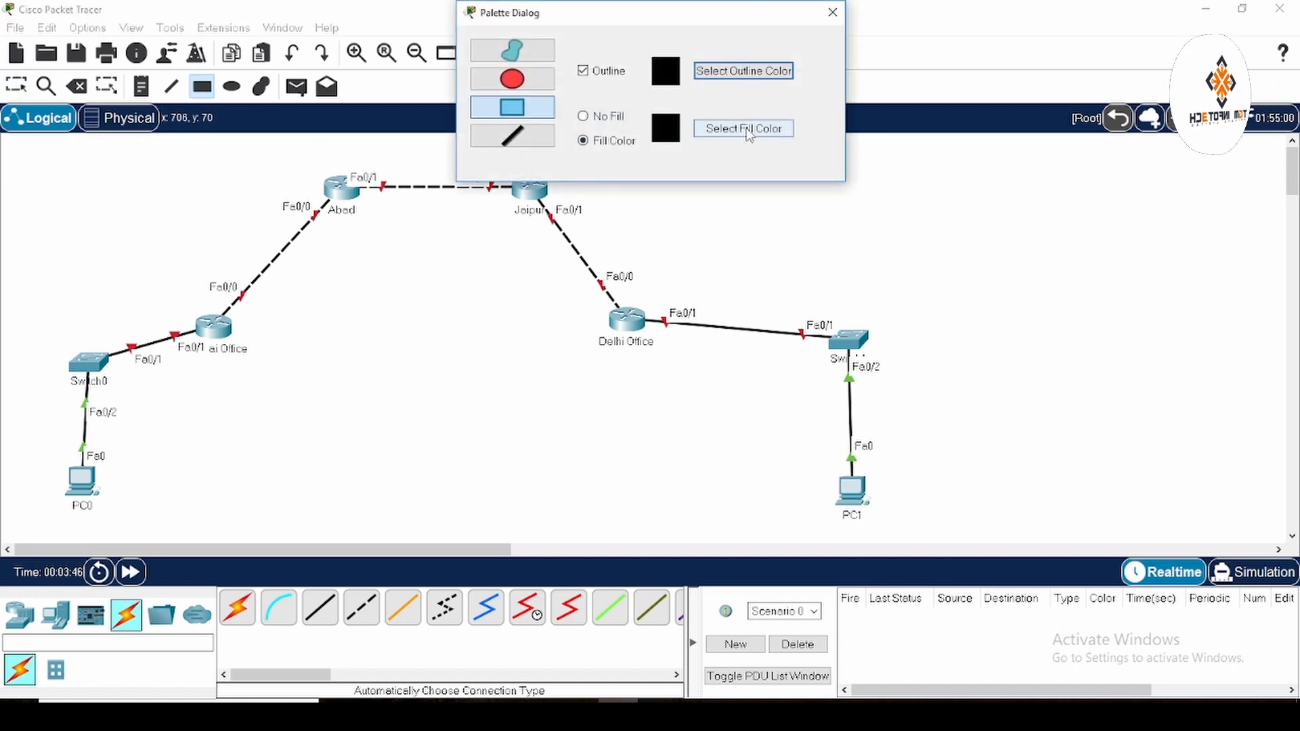
pyautogui.click(744, 128)
pyautogui.click(618, 263)
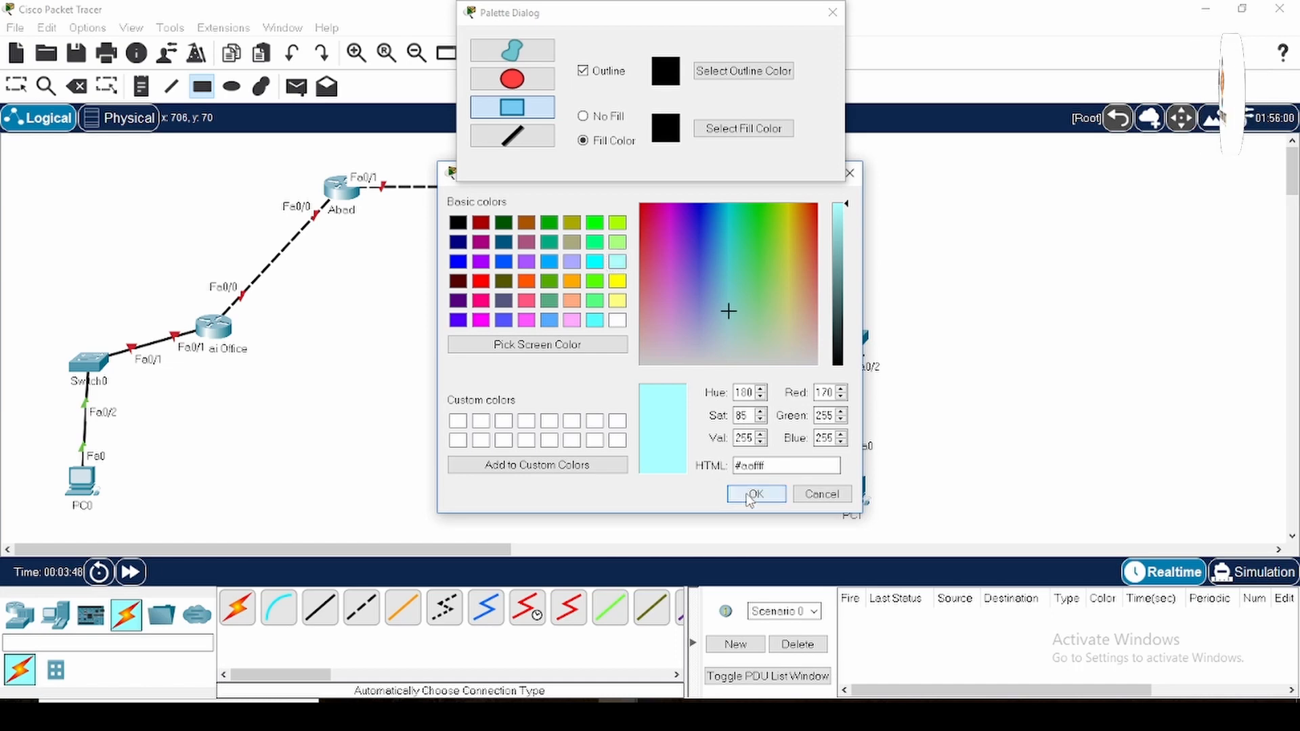
pyautogui.click(752, 494)
pyautogui.moveTo(256, 316); pyautogui.dragTo(592, 342)
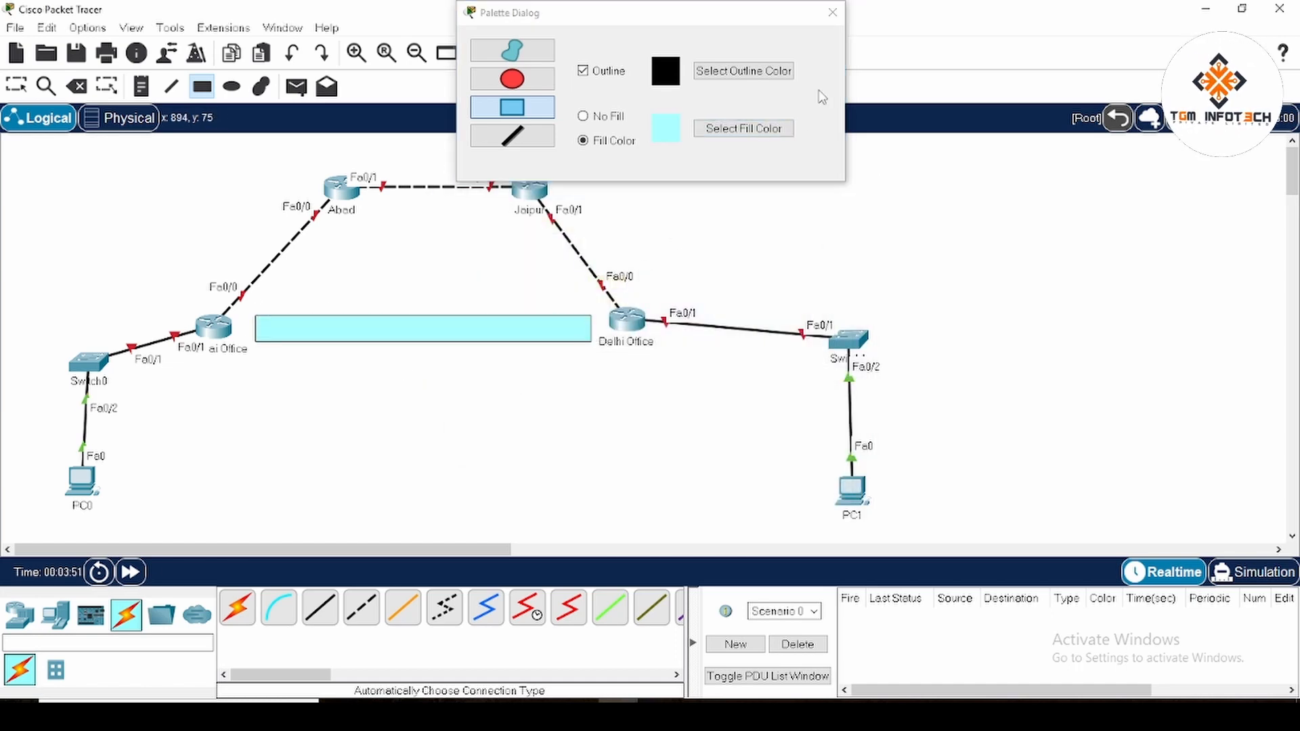
pyautogui.click(832, 12)
# Add the note "VPN Tunnel" centred on the cyan rectangle, and move Mumbai Office closer to the rectangle's end.
pyautogui.click(140, 86)
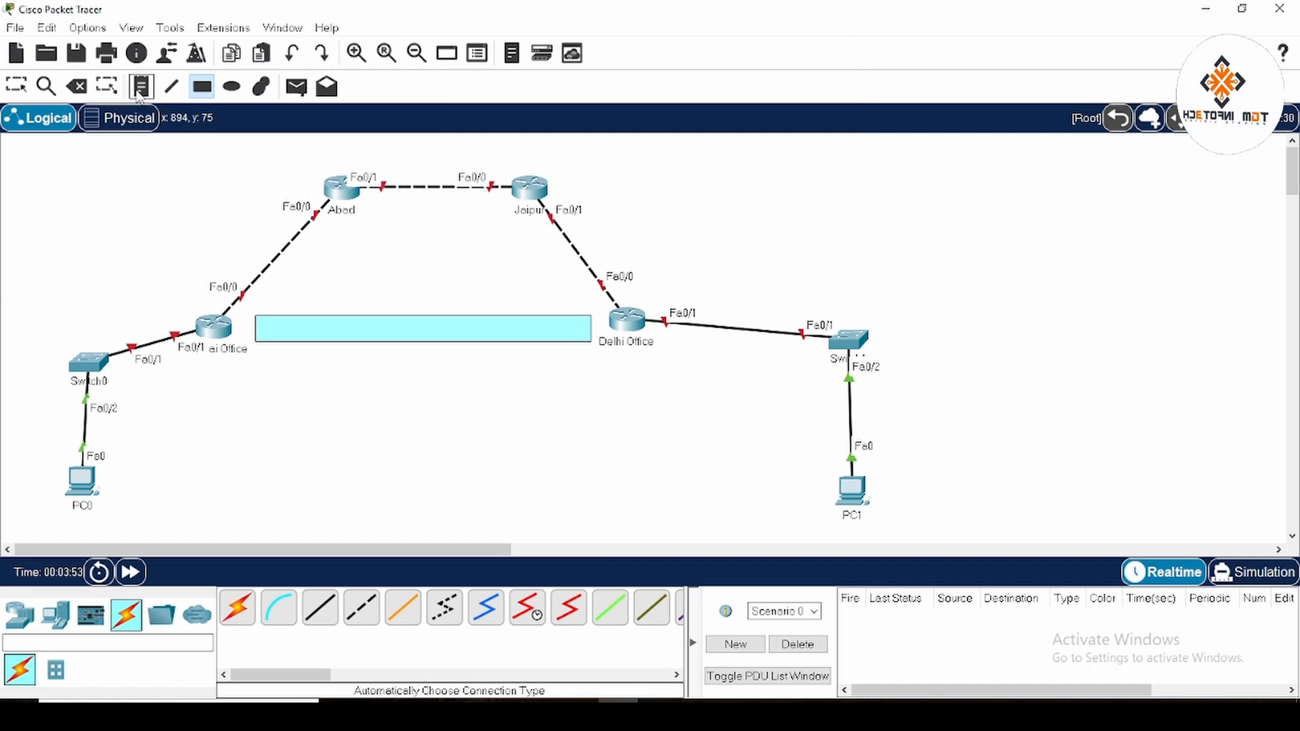
pyautogui.click(338, 330)
pyautogui.write('VP')
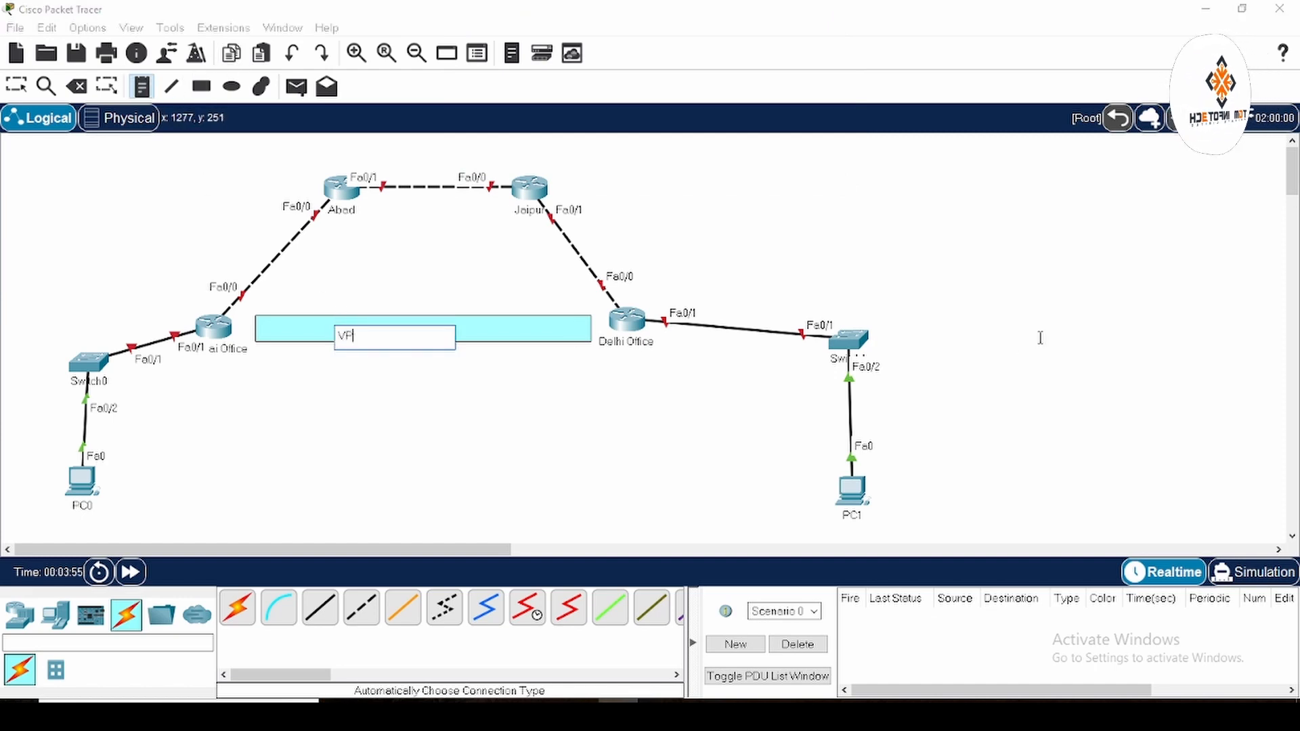
pyautogui.write('N Tunnel')
pyautogui.click(16, 86)
pyautogui.moveTo(378, 340); pyautogui.dragTo(408, 333)
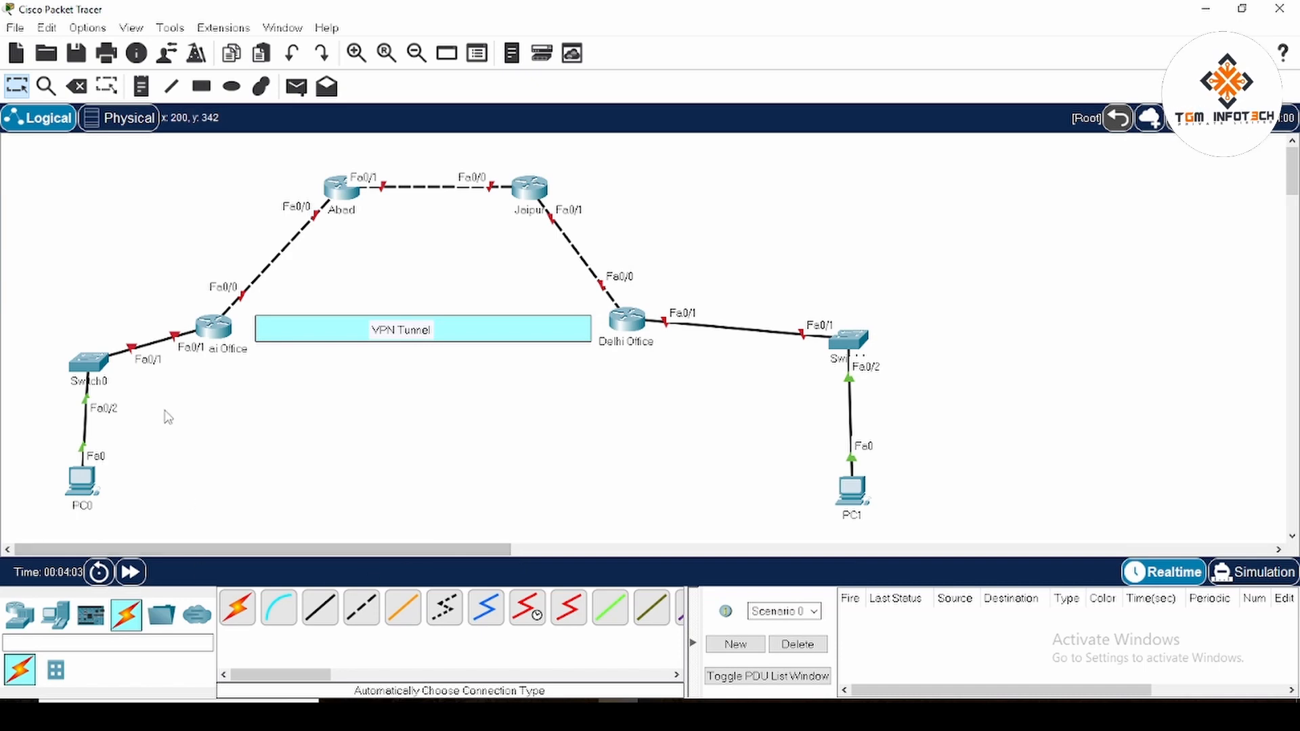
pyautogui.moveTo(208, 345); pyautogui.dragTo(218, 343)
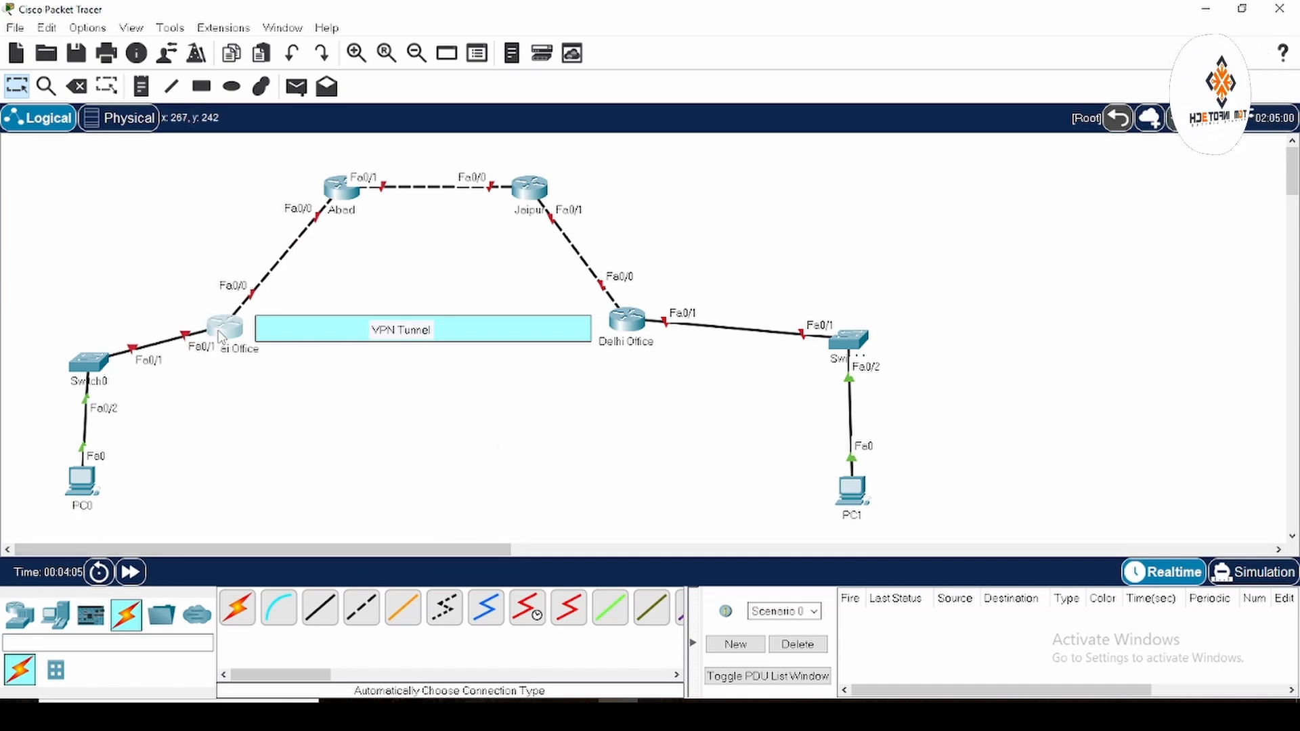
# Add the note "192.168.10.0/24" on the link between Switch0 and PC0.
pyautogui.click(141, 86)
pyautogui.click(51, 429)
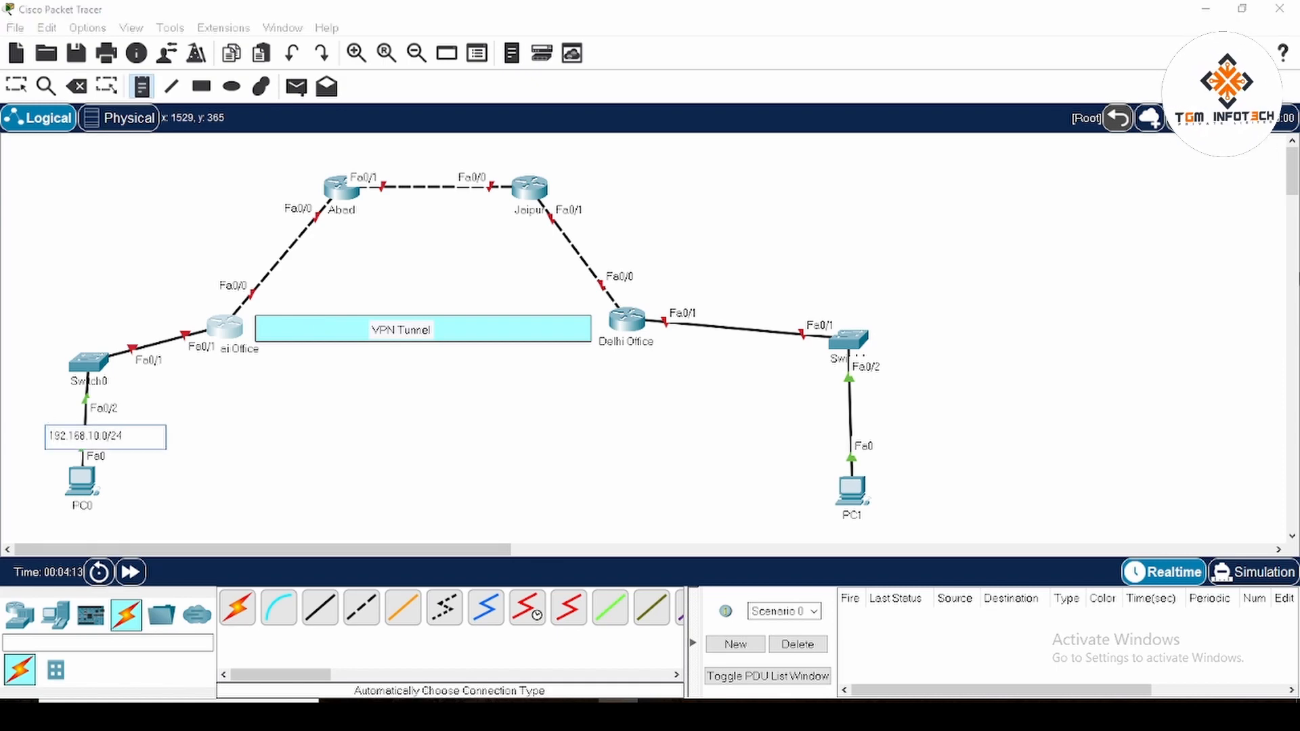
pyautogui.write('192.168.10.0/24')
# Add the note "172.16.0.0/16" on the link between Switch1 and PC1.
pyautogui.click(828, 411)
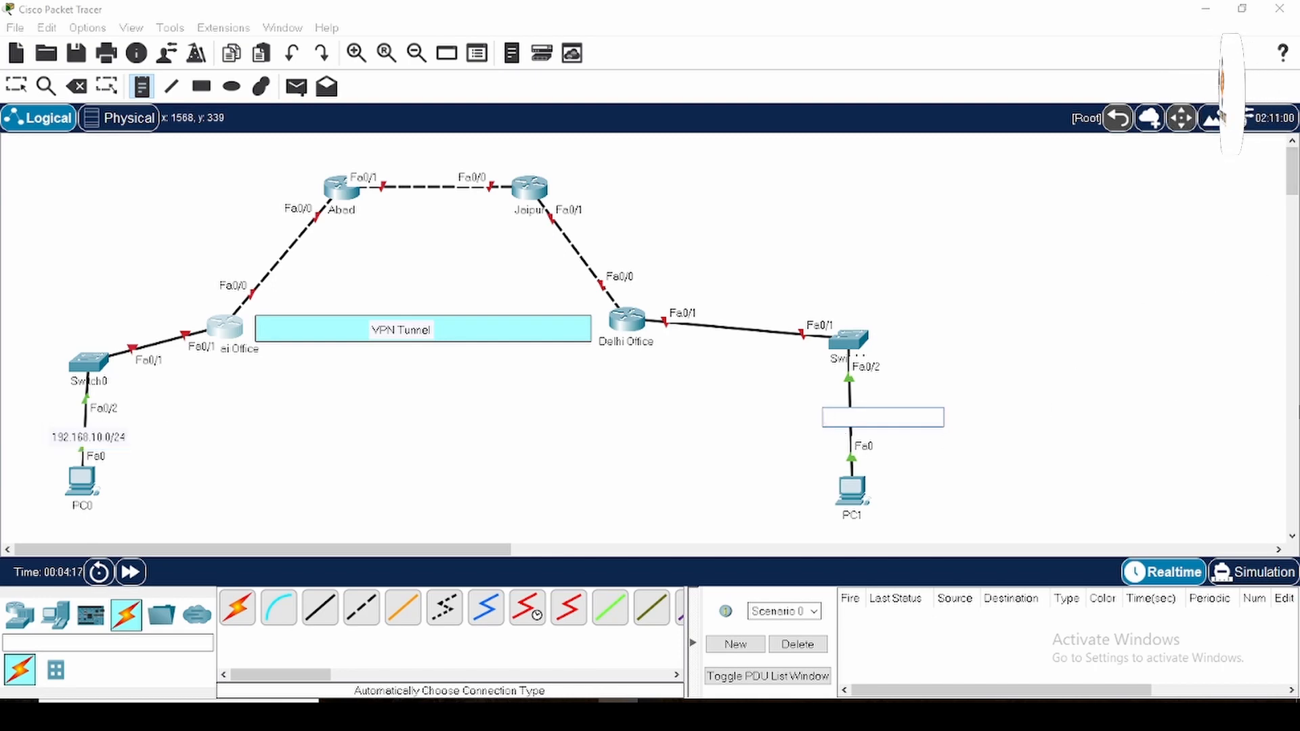
pyautogui.write('172.16.0.0/2')
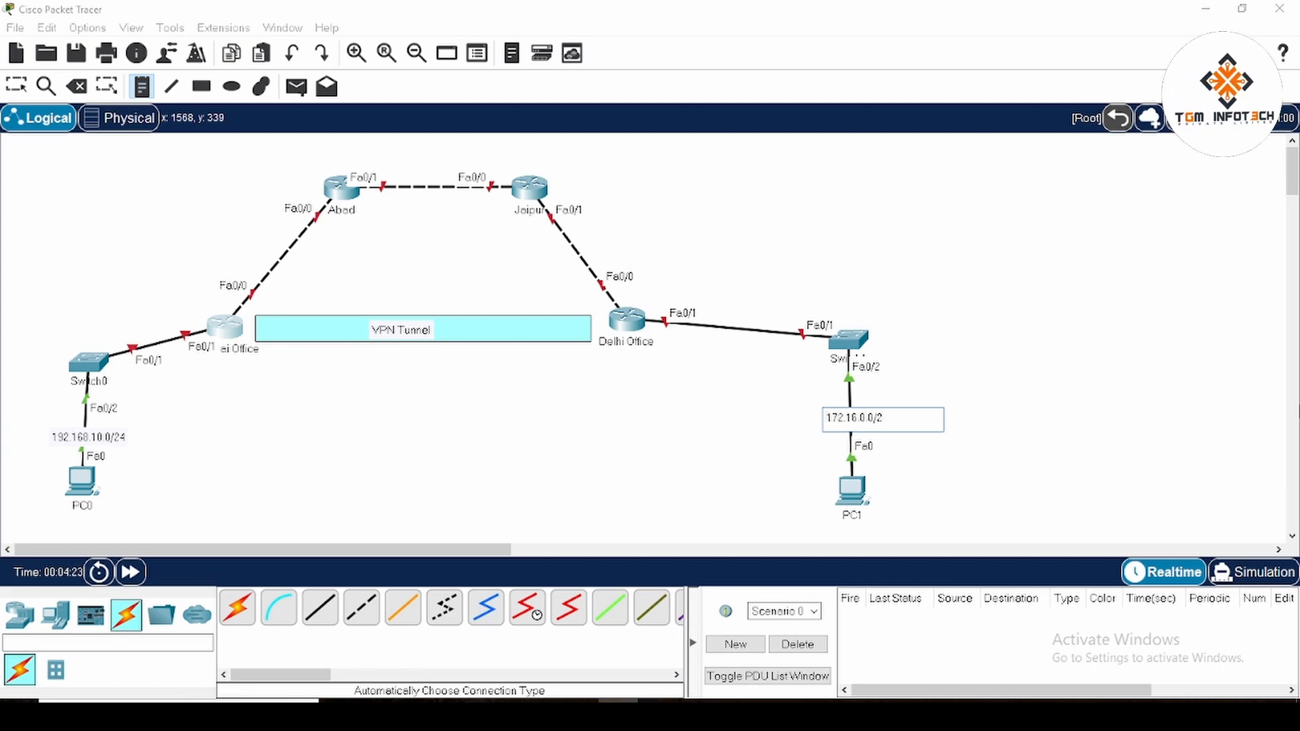
pyautogui.press('BackSpace')
pyautogui.press('Return')
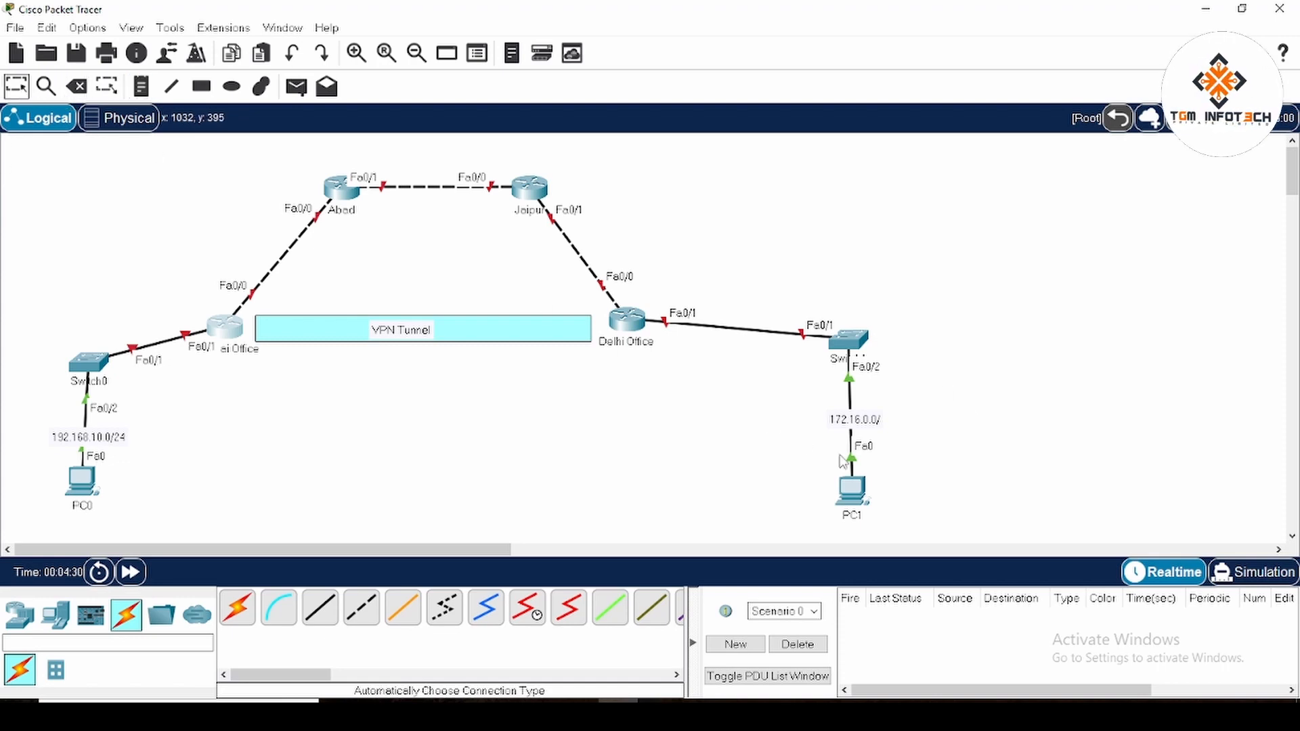
pyautogui.doubleClick(880, 422)
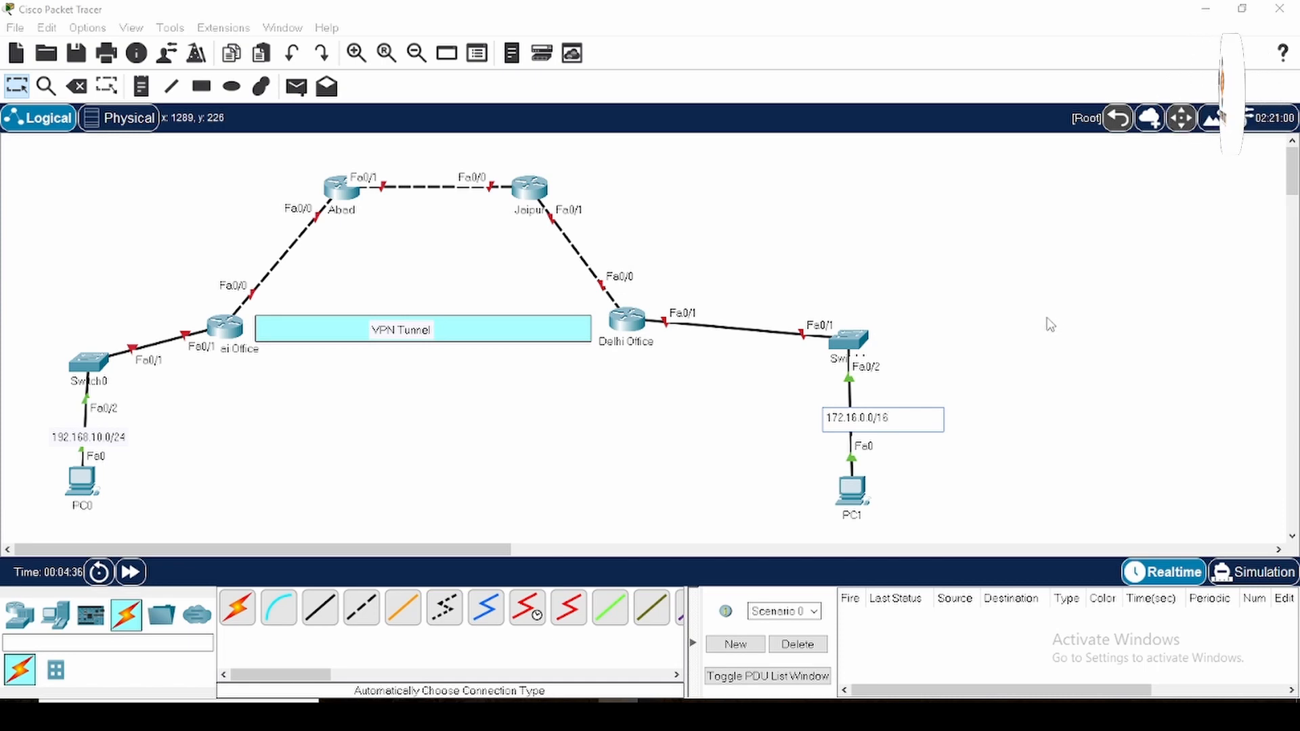
# Add the notes "1.1.1.1/8" beside Mumbai Office's Fa0/0 port and "1.1.1.2/8" beside Abad's Fa0/0 port.
pyautogui.click(143, 90)
pyautogui.click(173, 278)
pyautogui.write('1.1.1.1/8')
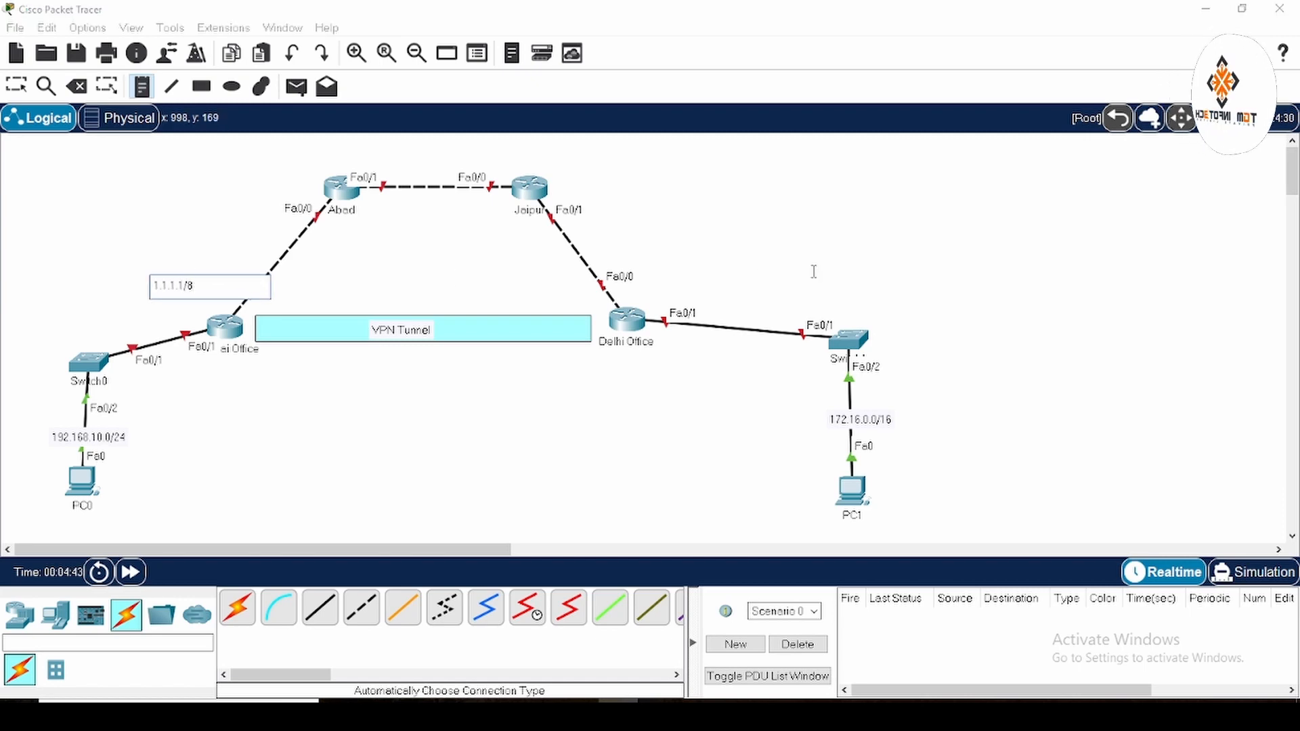
pyautogui.click(244, 197)
pyautogui.write('1.1.1.2')
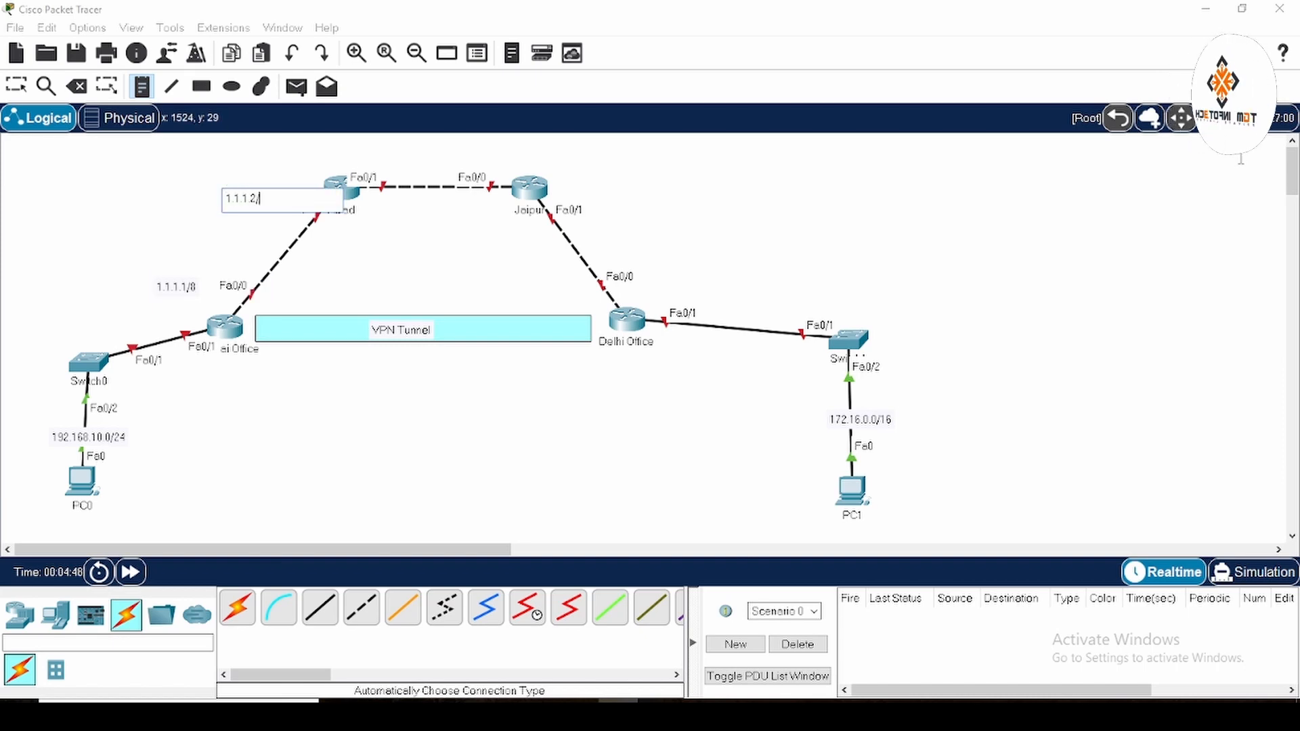
pyautogui.write('/8')
# Add the notes "2.2.2.1/8" beside Jaipur's Fa0/1 port and "2.2.2.2/8" beside Delhi Office's Fa0/0 port.
pyautogui.click(597, 203)
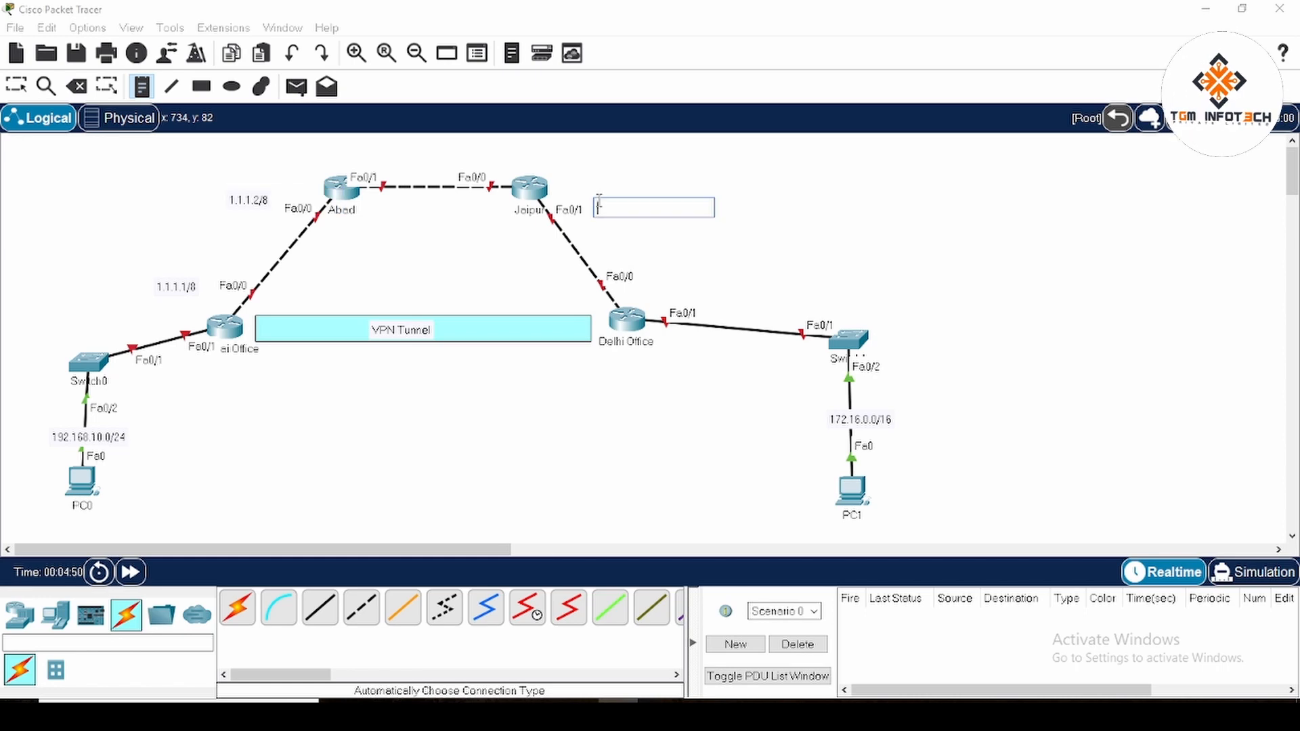
pyautogui.write('2.2.2')
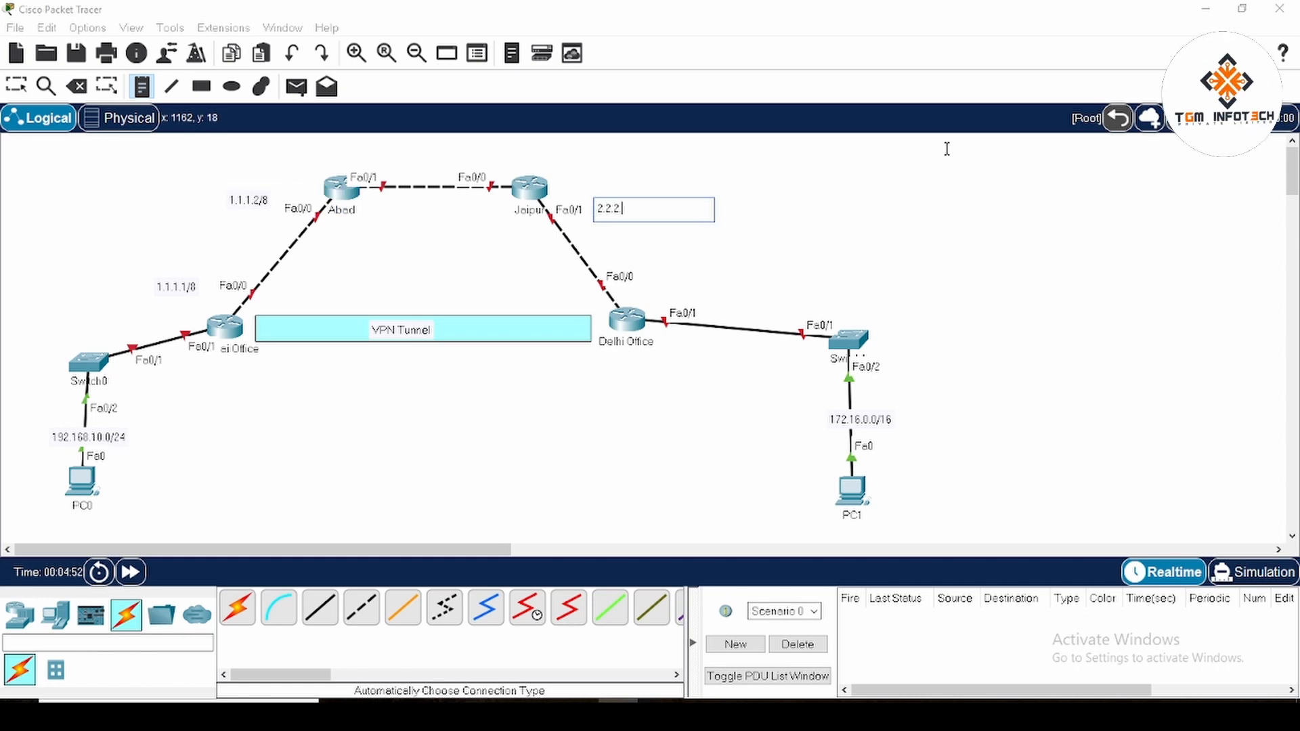
pyautogui.write('.1/8')
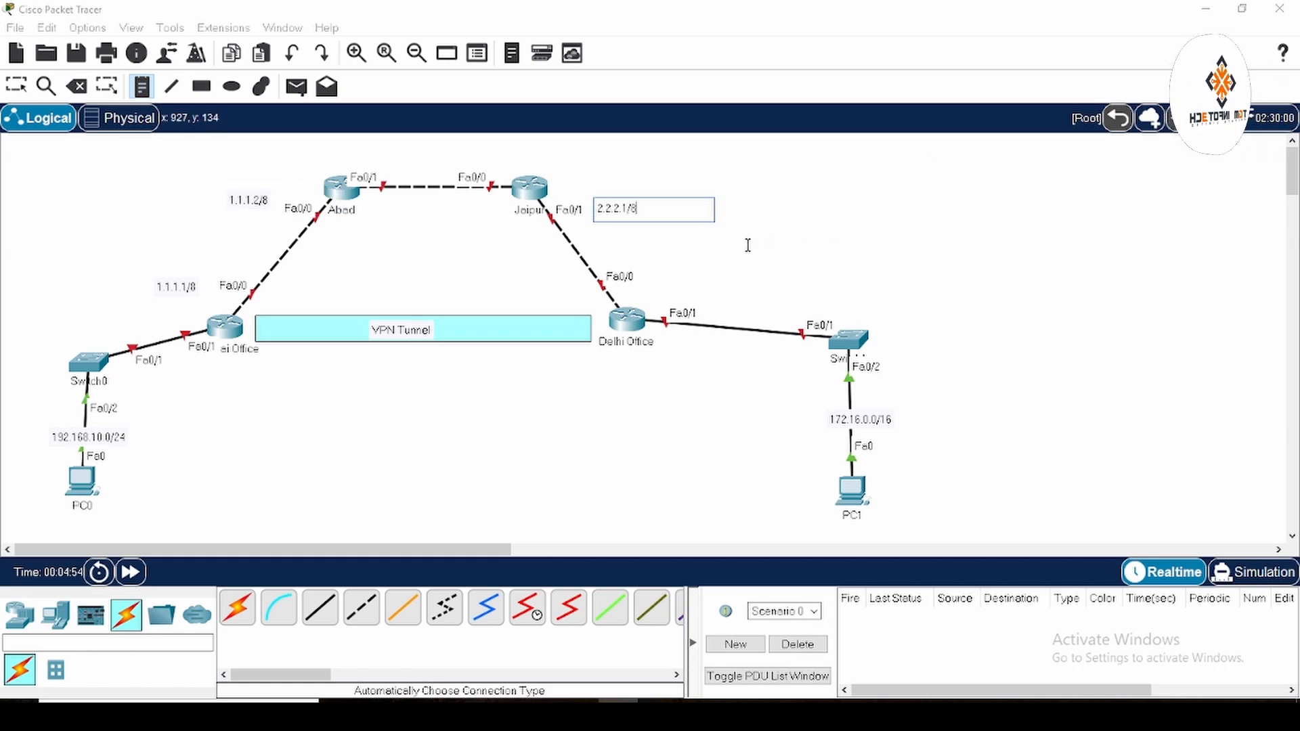
pyautogui.click(645, 271)
pyautogui.write('2.2.2.2/8')
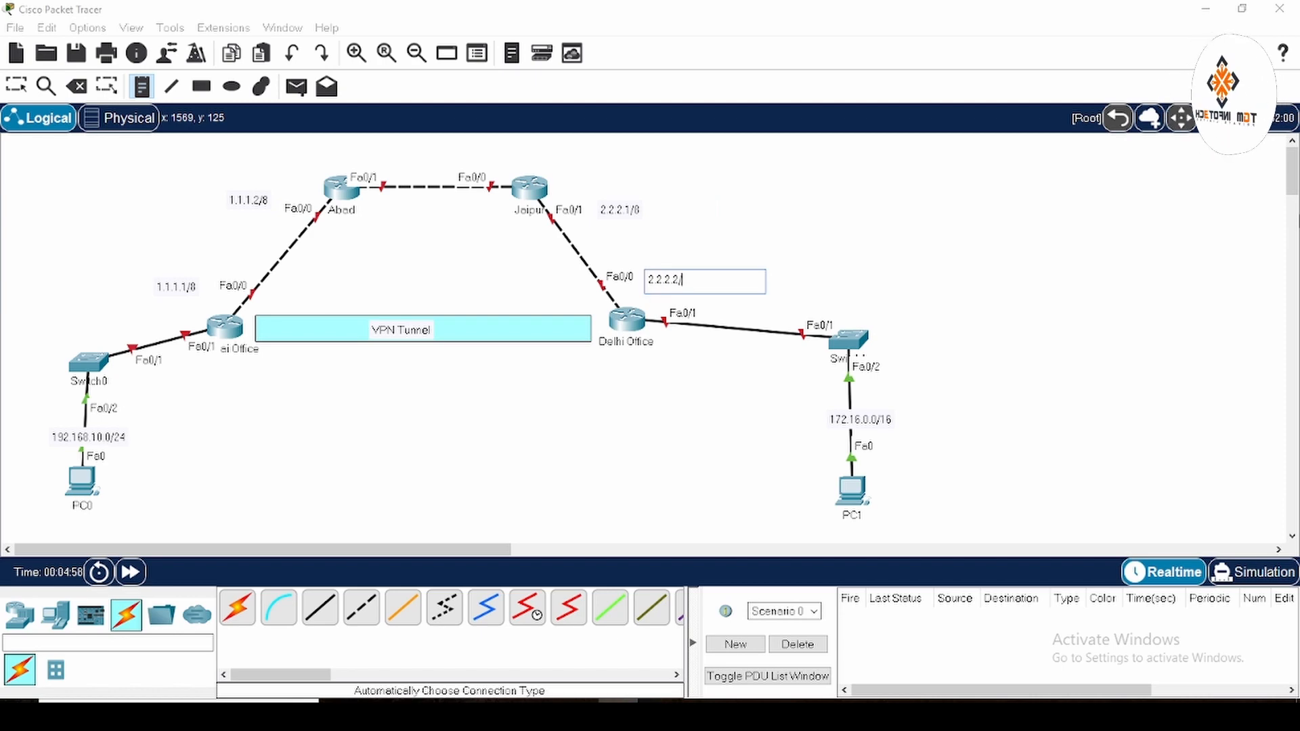
# Add the notes "11.0.0.1/8" above Abad's Fa0/1 port and "11.0.0.2/8" above Jaipur's Fa0/0 port, nudging the latter slightly.
pyautogui.click(342, 148)
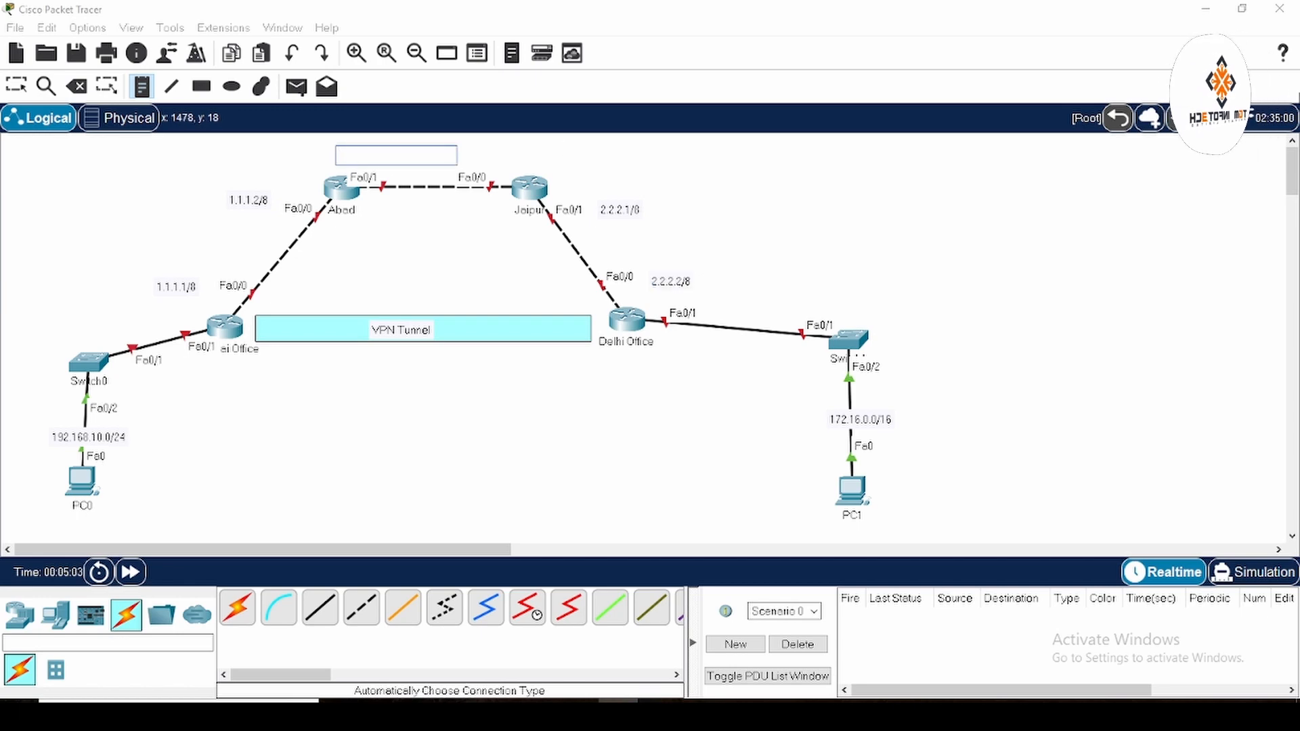
pyautogui.write('11.0.0.1/8')
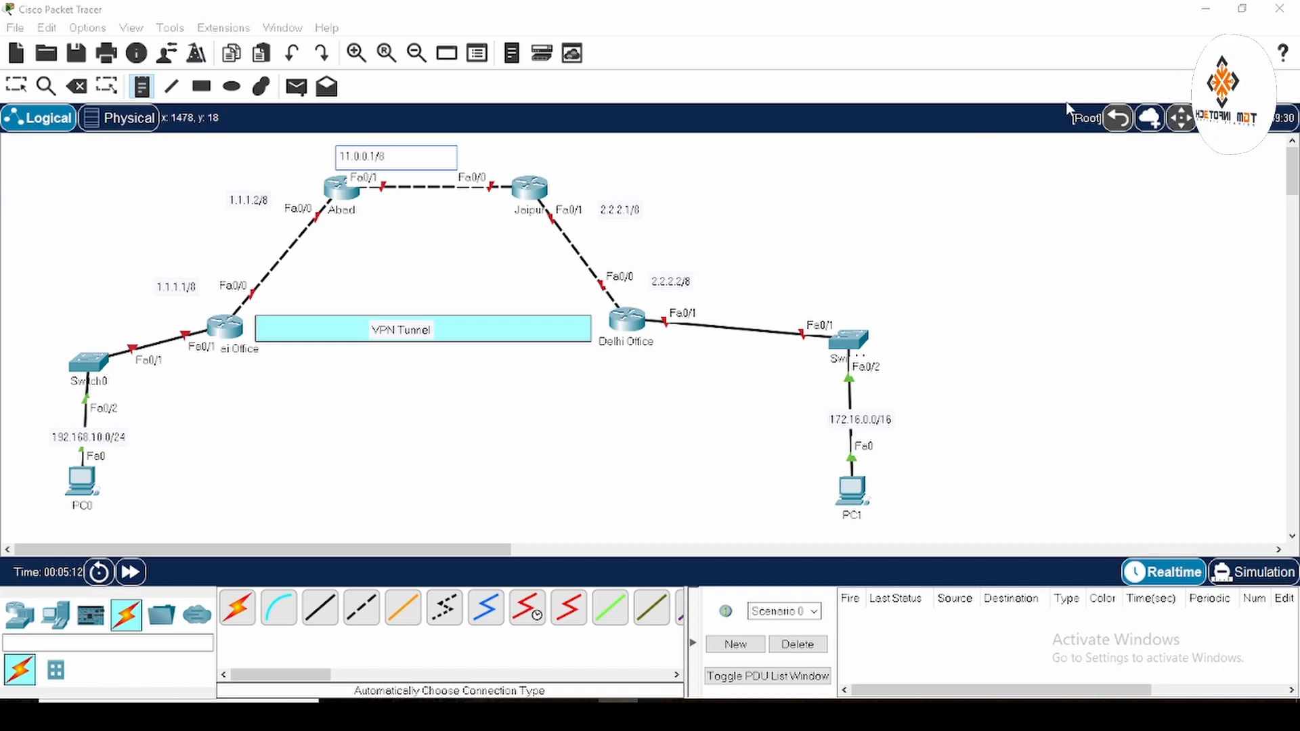
pyautogui.click(463, 154)
pyautogui.write('11.0.0.2/')
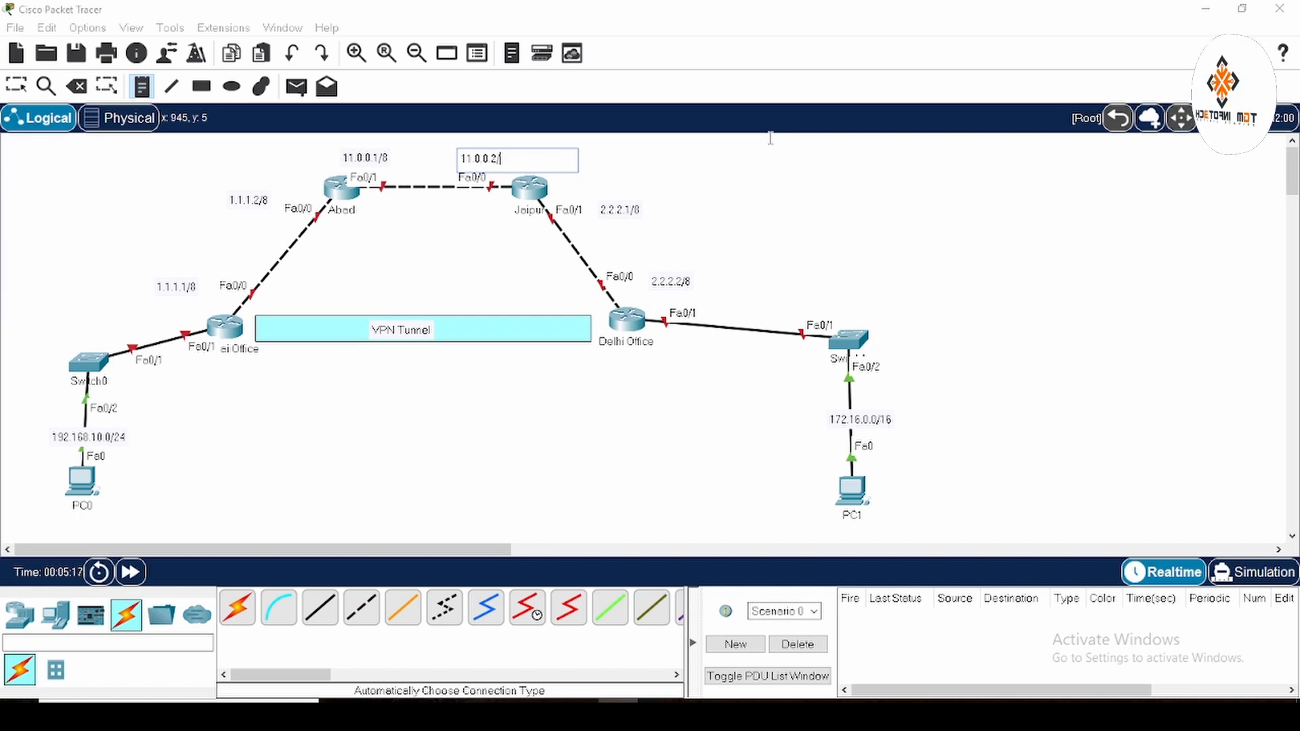
pyautogui.write('8')
pyautogui.click(16, 86)
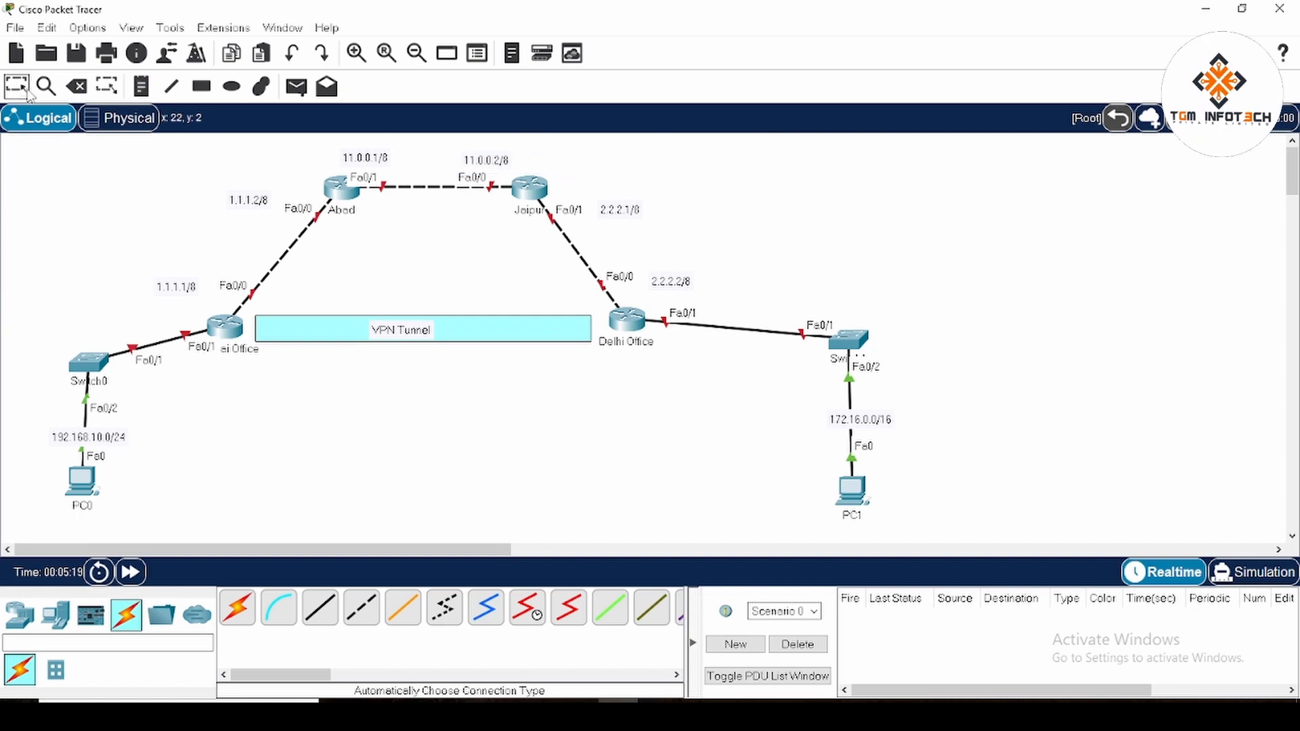
pyautogui.moveTo(490, 163); pyautogui.dragTo(485, 157)
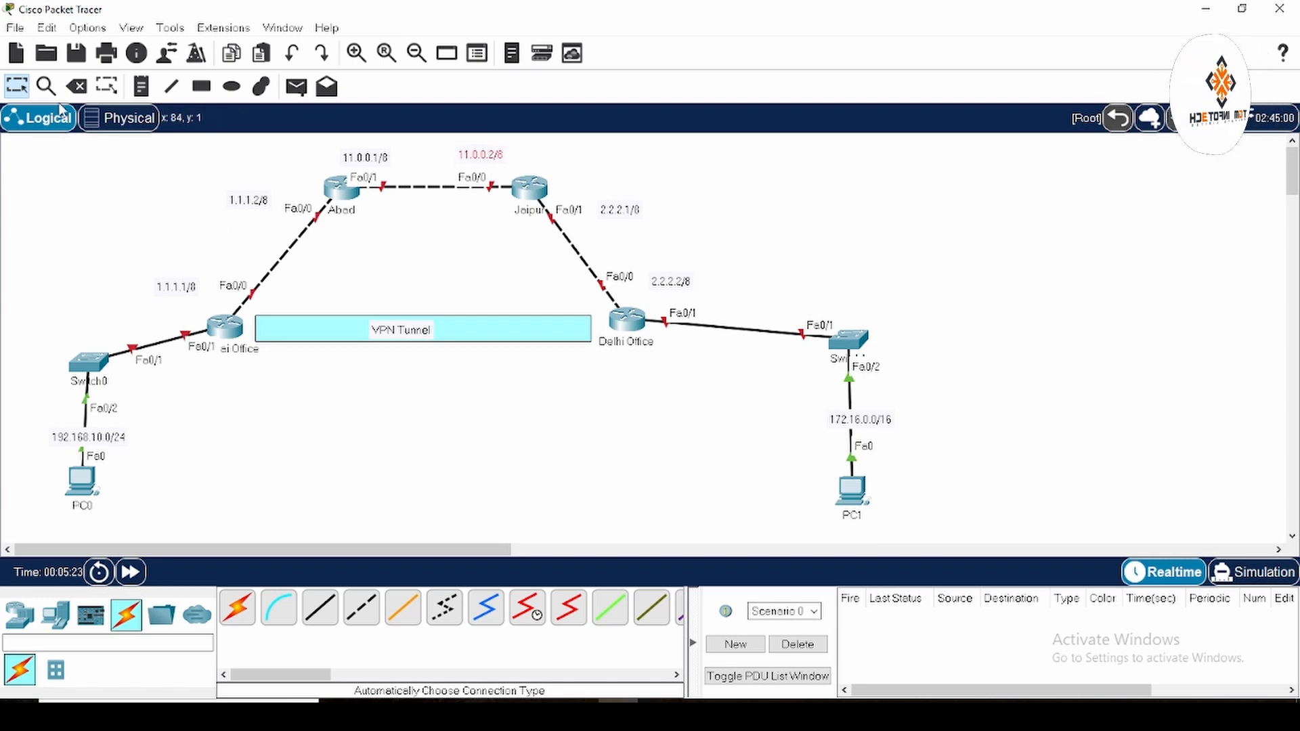
# Add the note "OSPF 500" in the empty area above Mumbai Office, beside the Mumbai–Abad link.
pyautogui.click(146, 88)
pyautogui.click(62, 216)
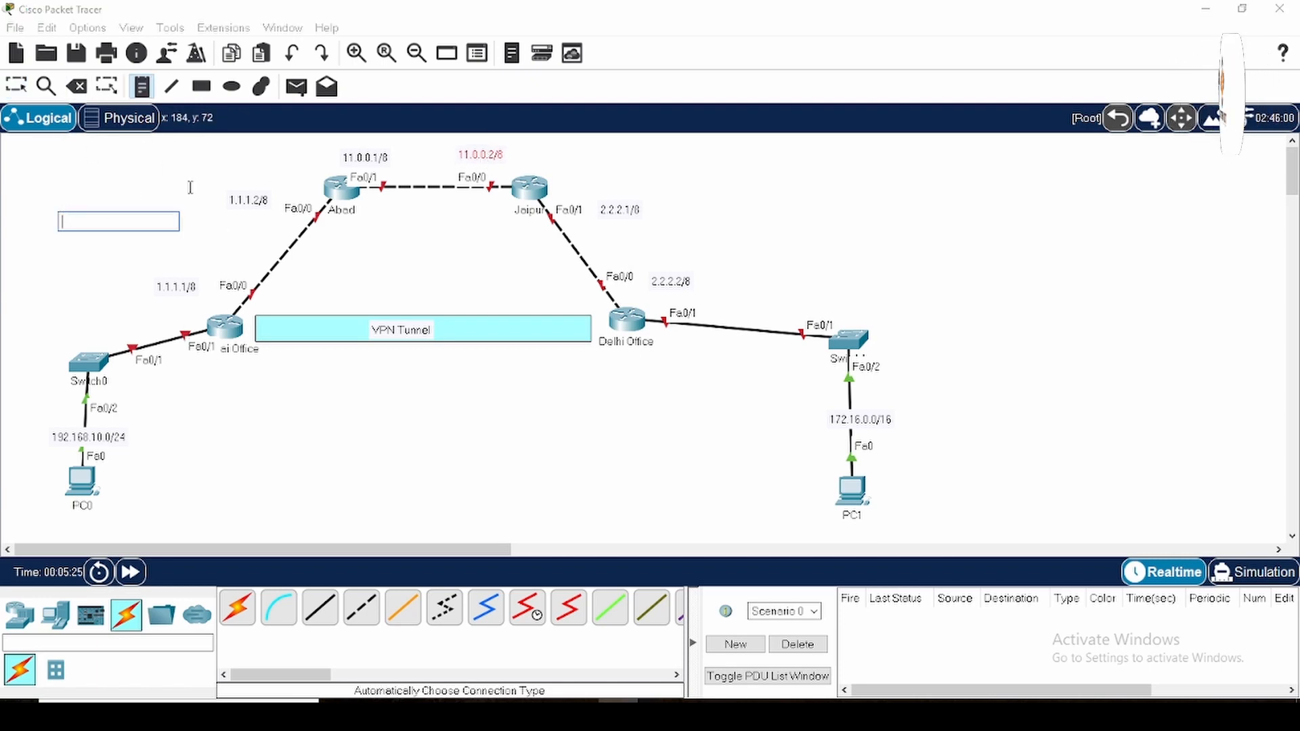
pyautogui.write('0')
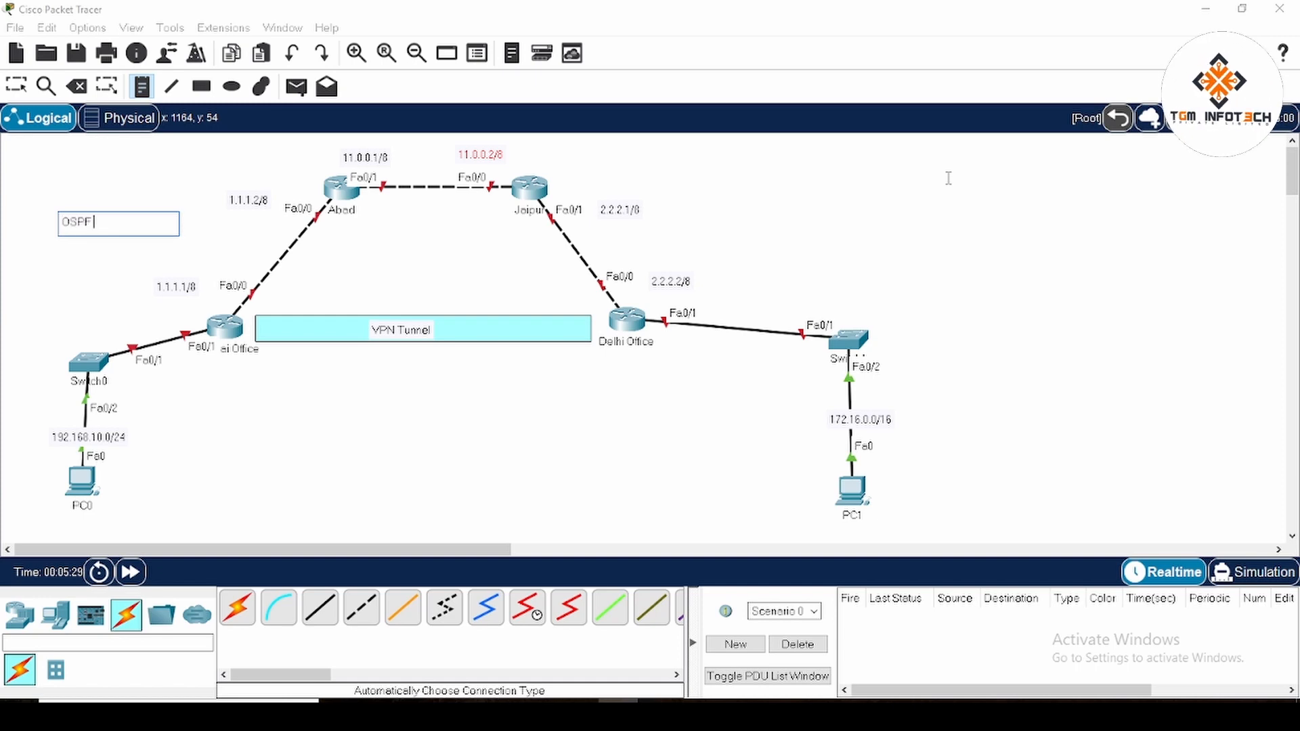
pyautogui.write('SPF 500')
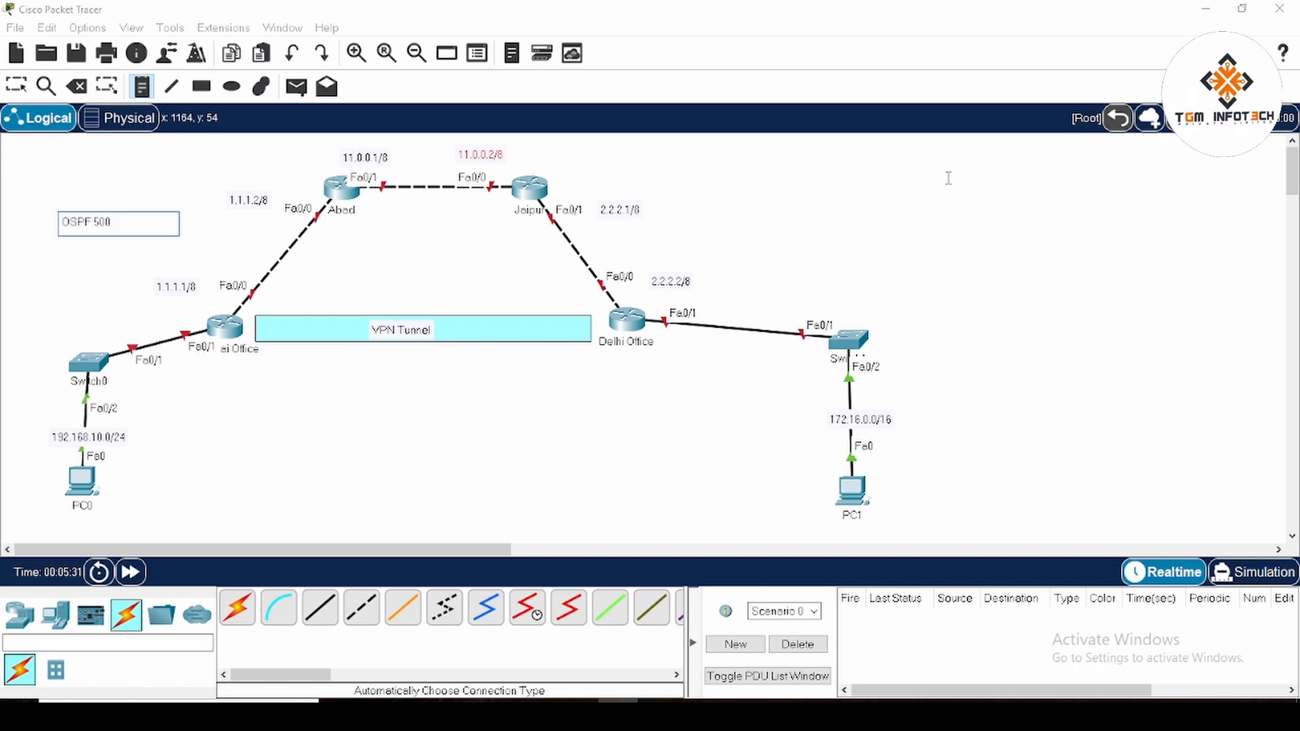
pyautogui.press('Return')
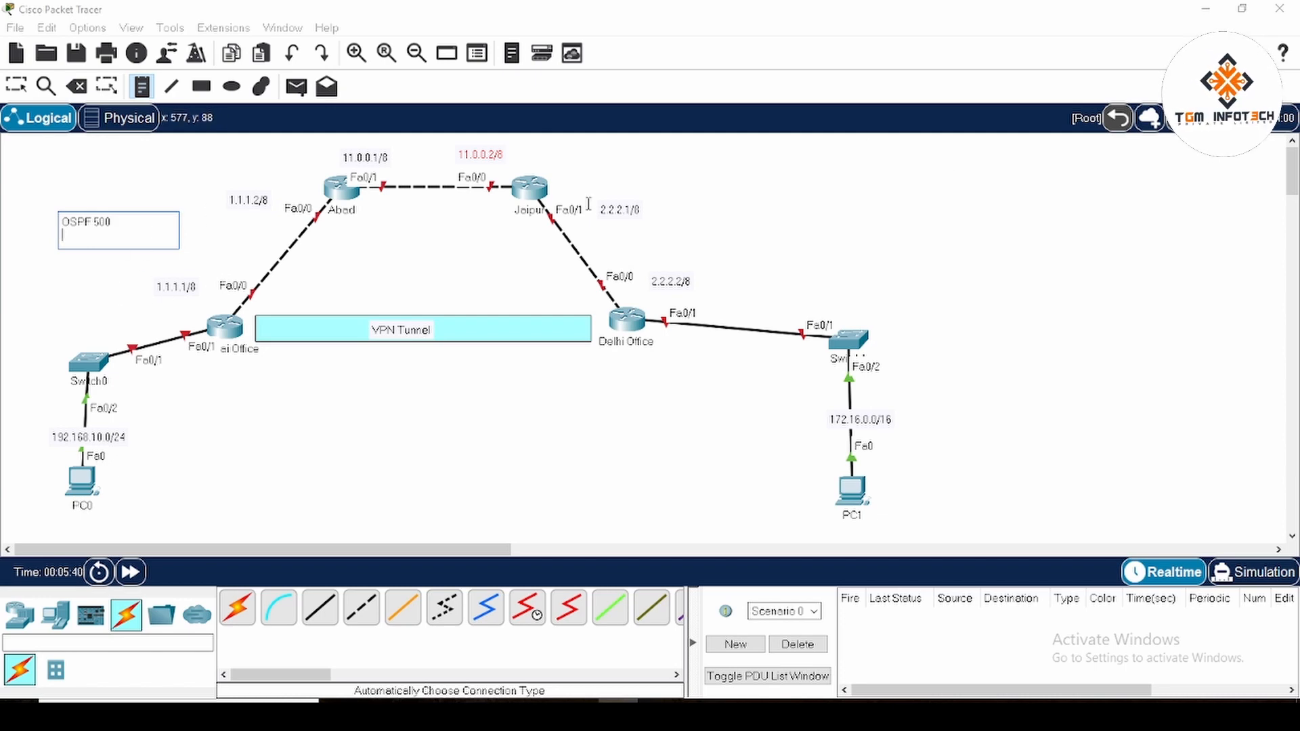
pyautogui.write('rea 0')
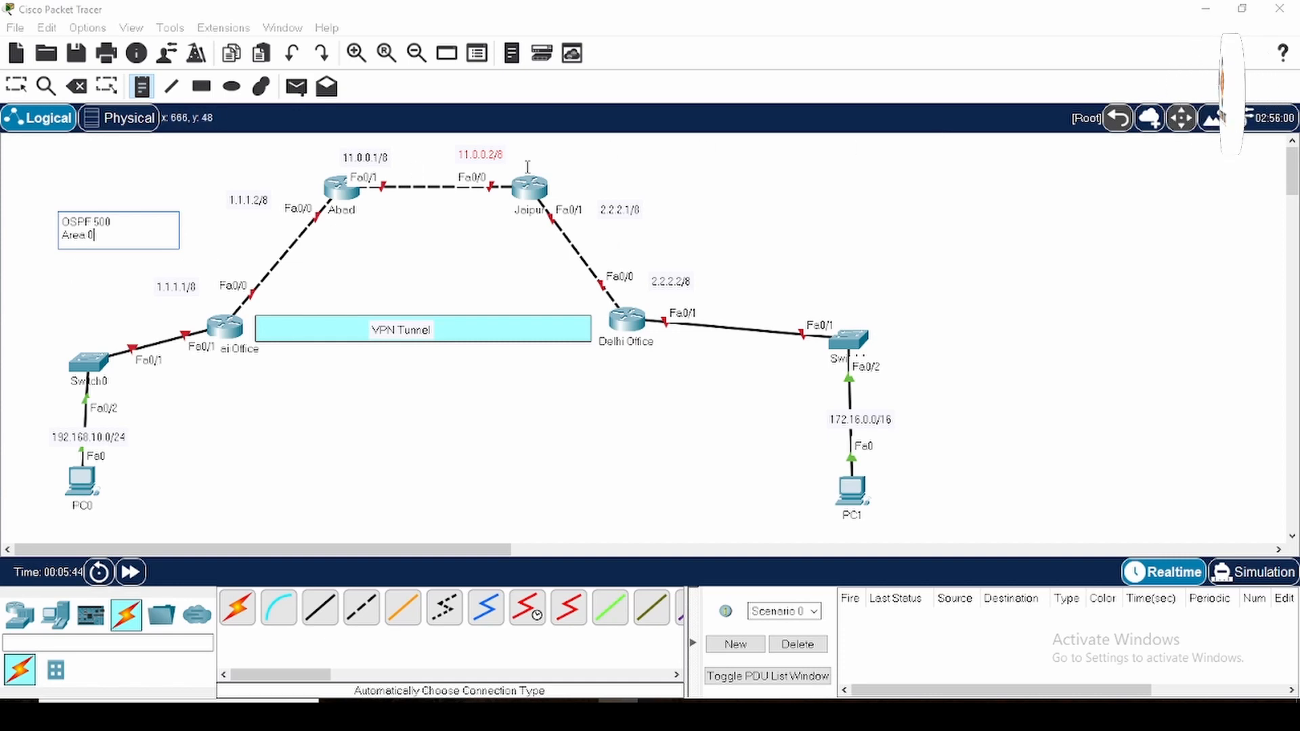
pyautogui.press('BackSpace')
pyautogui.press('BackSpace')
pyautogui.press('BackSpace')
pyautogui.press('BackSpace')
pyautogui.press('BackSpace')
pyautogui.press('BackSpace')
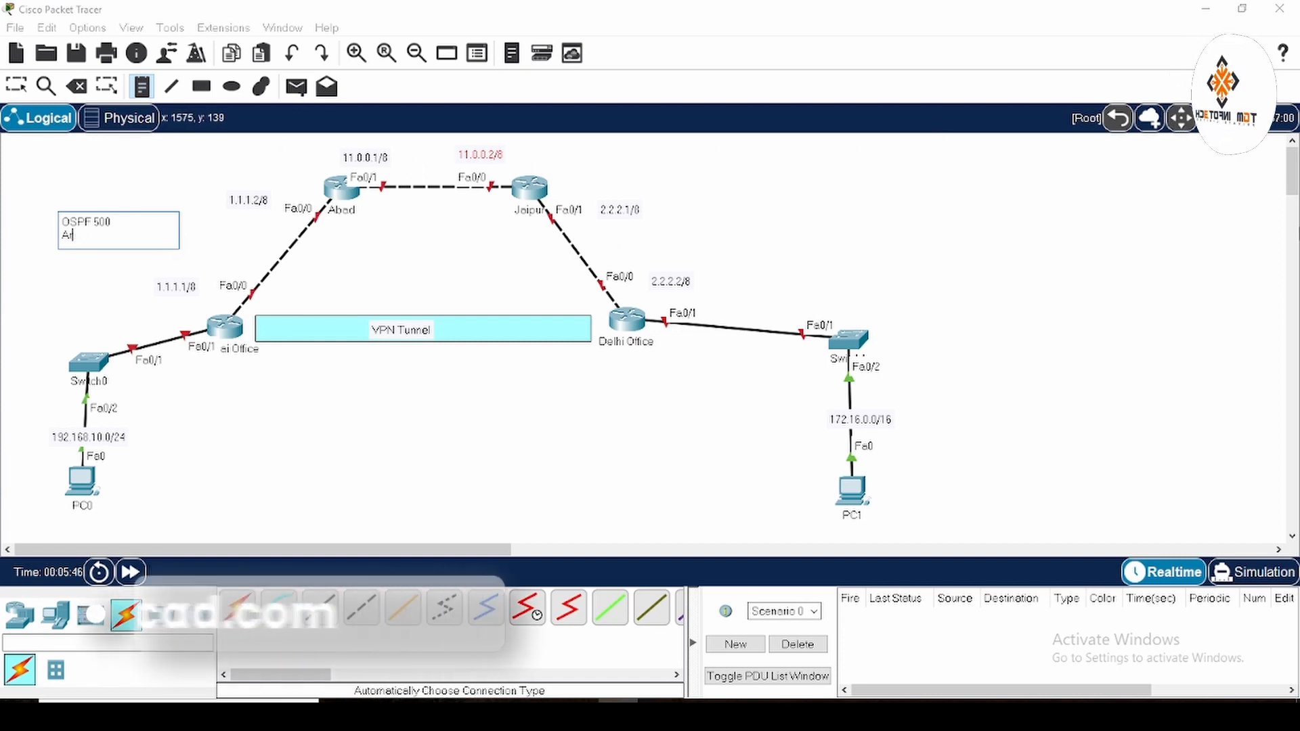
pyautogui.press('BackSpace')
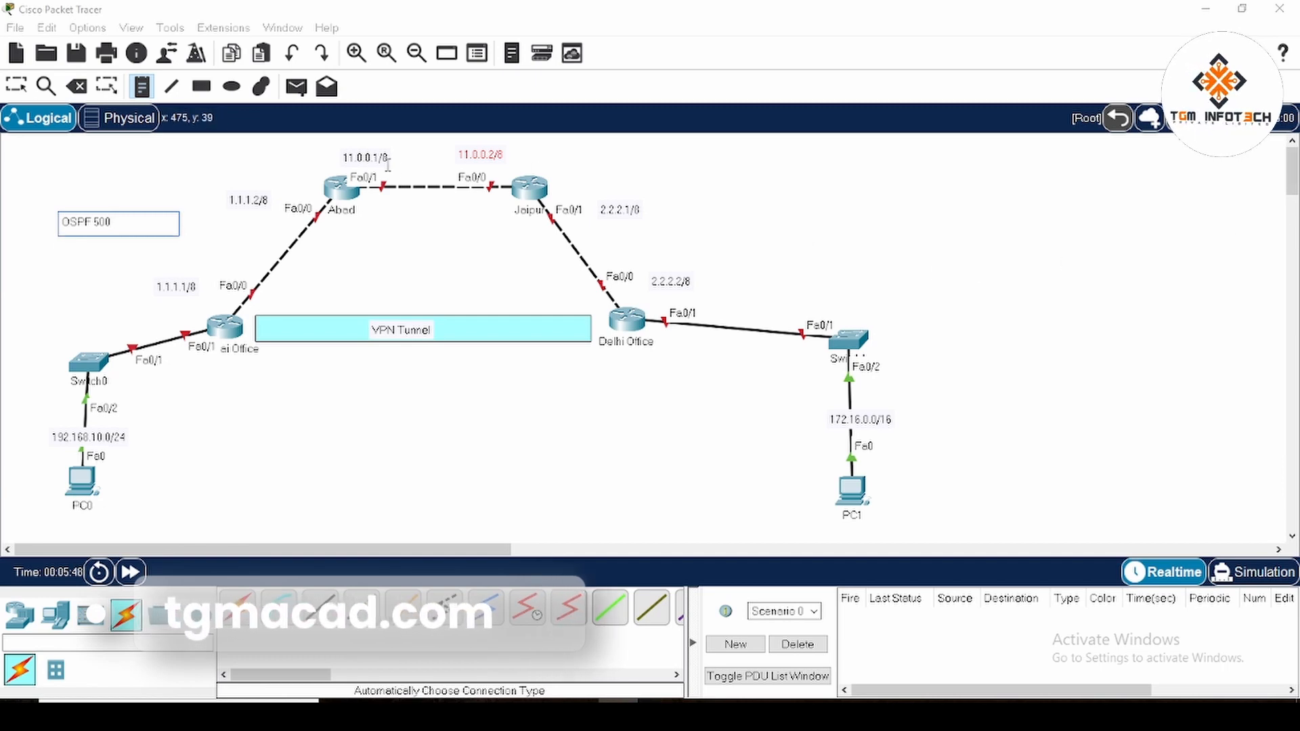
# Add notes "Area 0", "Area 1" and "Area 2" by the Abad–Jaipur, Mumbai–Abad and Jaipur–Delhi links, moving "Area 1" closer to its link.
pyautogui.click(407, 149)
pyautogui.write('Area 0')
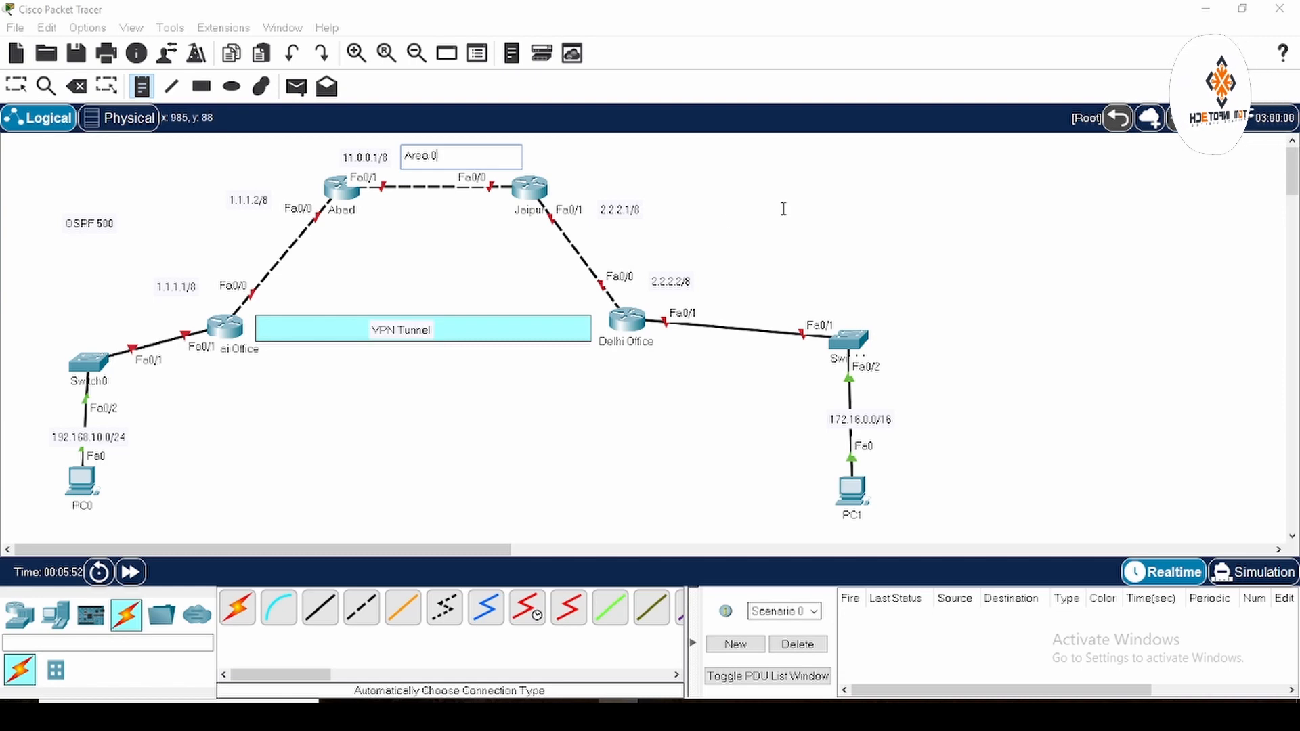
pyautogui.click(163, 248)
pyautogui.write('Area 1')
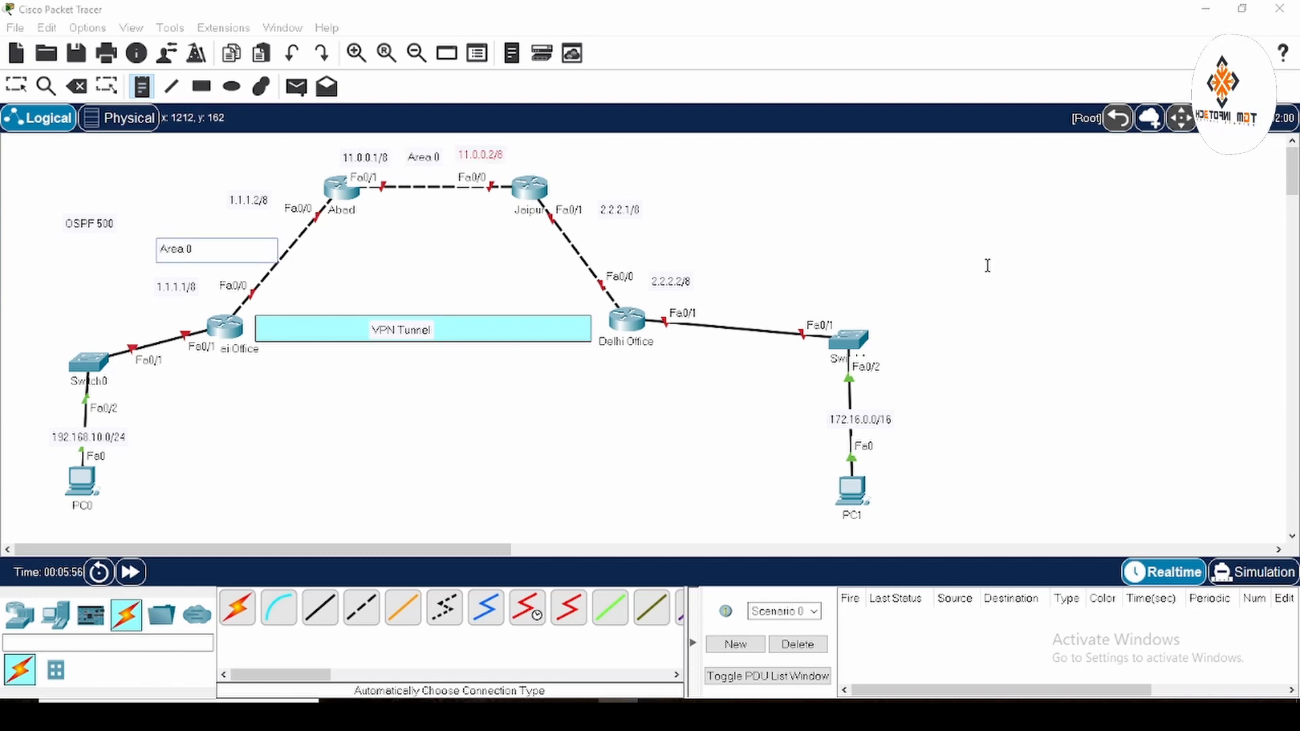
pyautogui.click(642, 248)
pyautogui.write('Area 2')
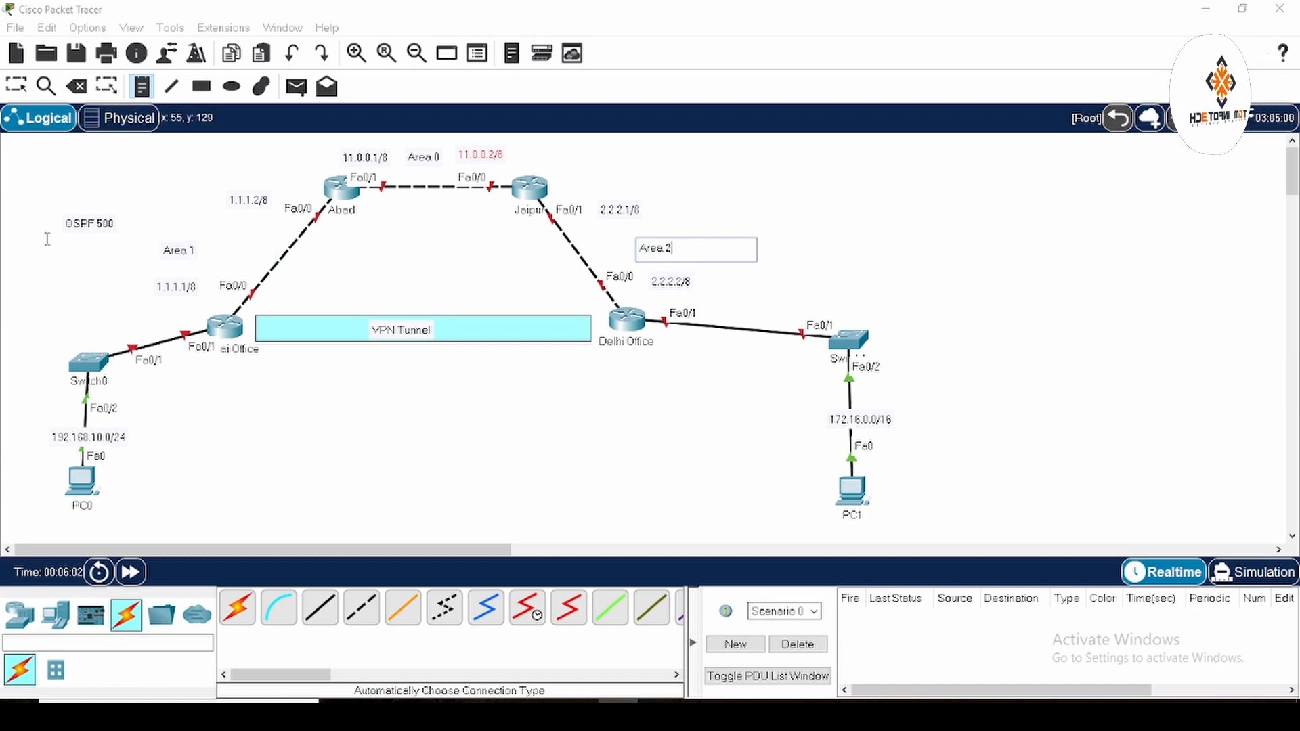
pyautogui.click(17, 86)
pyautogui.moveTo(169, 256); pyautogui.dragTo(225, 252)
# Add the router ID notes "55.55.55.55" beside Mumbai Office and "66.66.66.66" beside Abad.
pyautogui.click(141, 86)
pyautogui.click(155, 308)
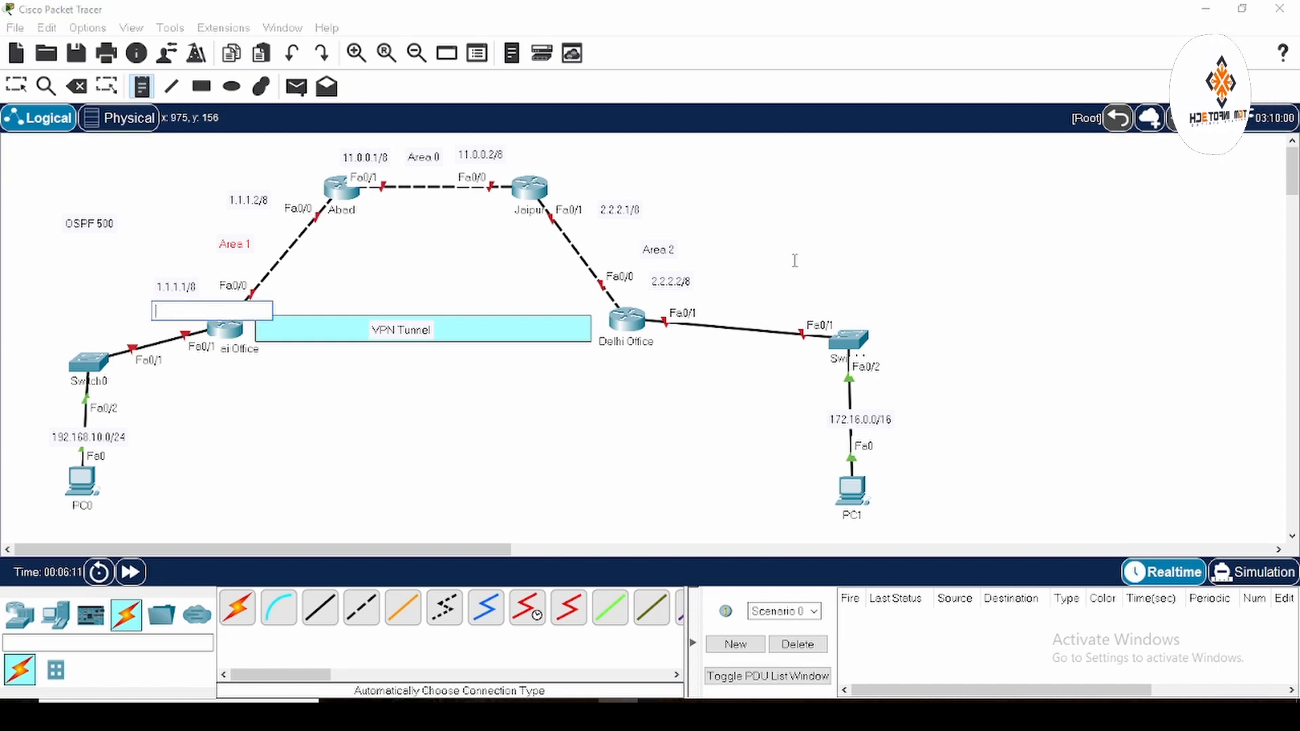
pyautogui.write('S')
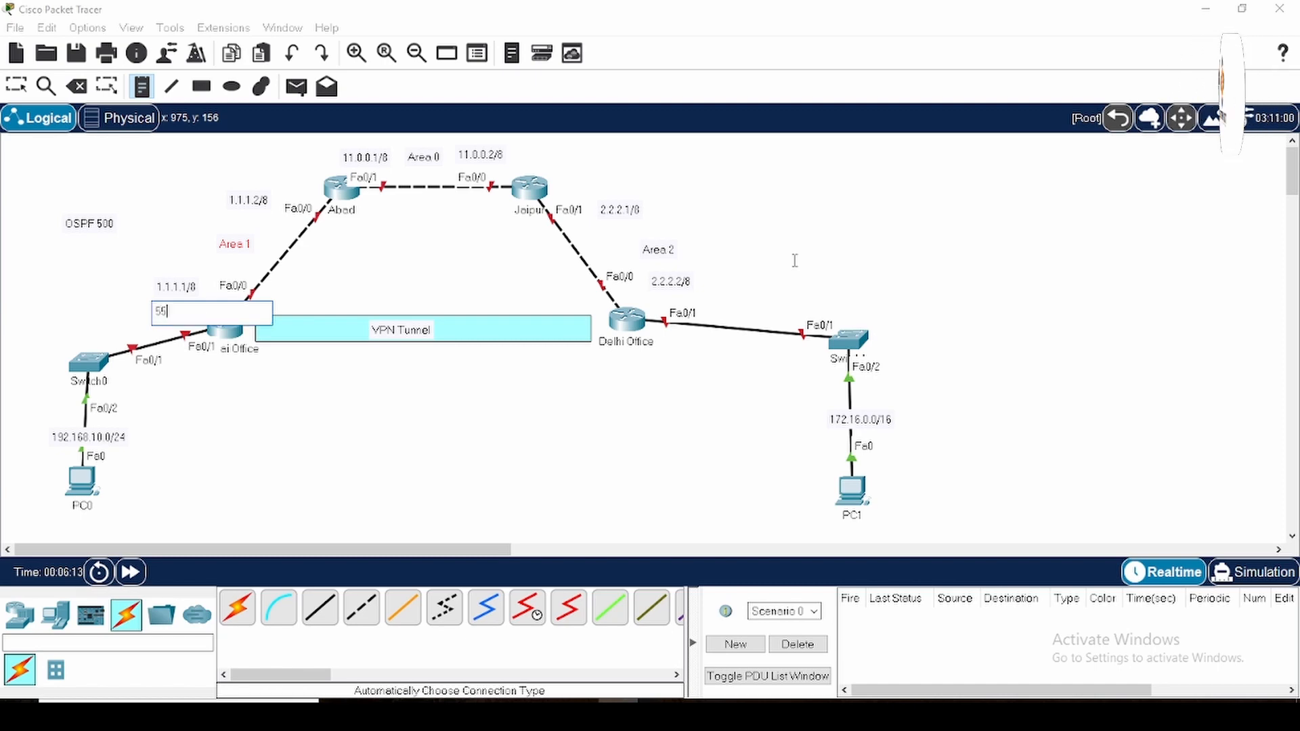
pyautogui.write('5.55.55')
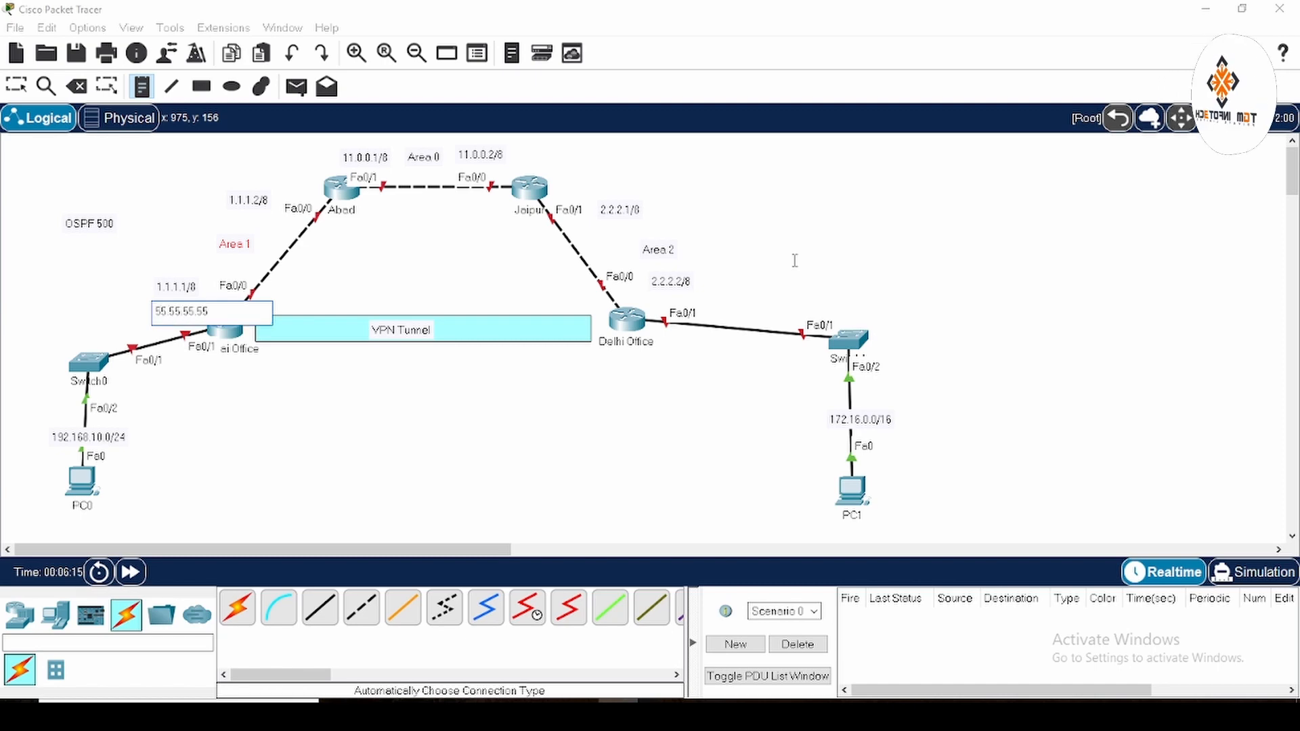
pyautogui.click(252, 162)
pyautogui.write('66.66.66.66')
# Add the router ID notes "77.77.77.77" above Jaipur and "88.88.88.88" beside Delhi Office.
pyautogui.click(537, 153)
pyautogui.write('77.77.773.77')
pyautogui.press('BackSpace')
pyautogui.press('BackSpace')
pyautogui.press('BackSpace')
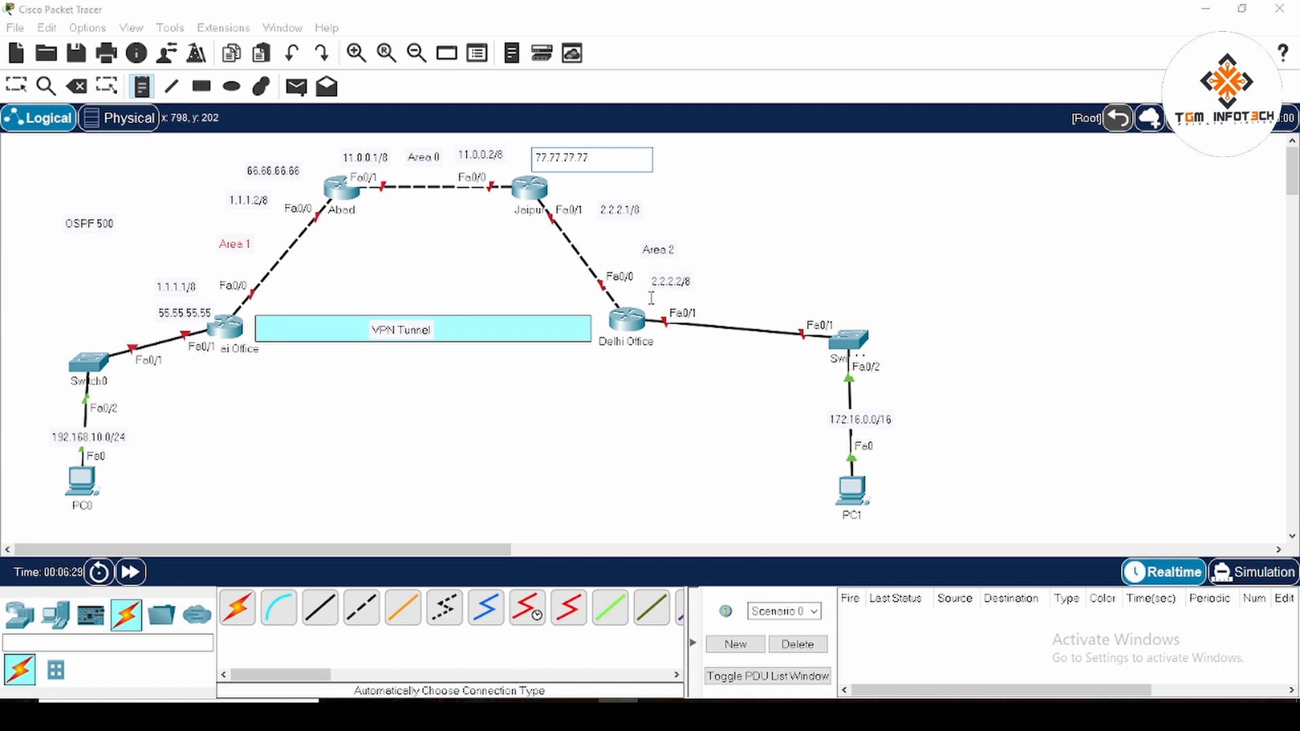
pyautogui.click(642, 296)
pyautogui.write('2')
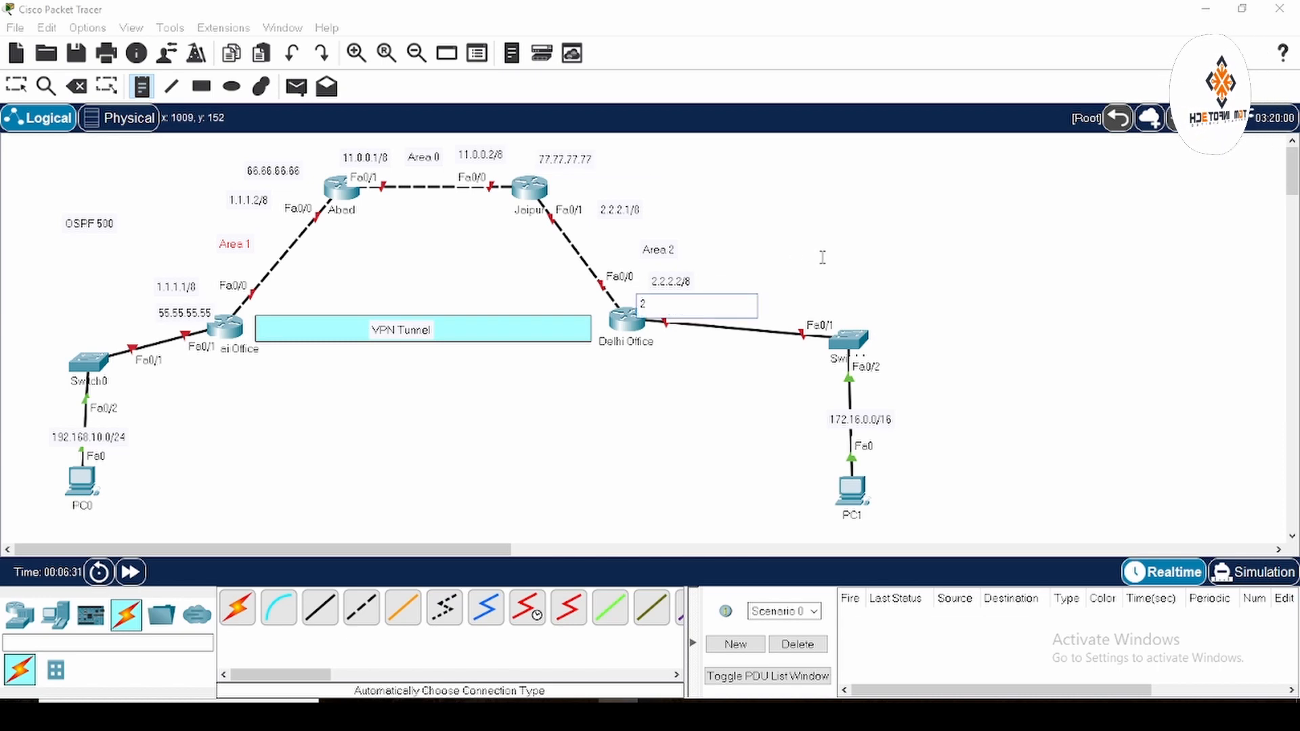
pyautogui.write('88.88.88.88')
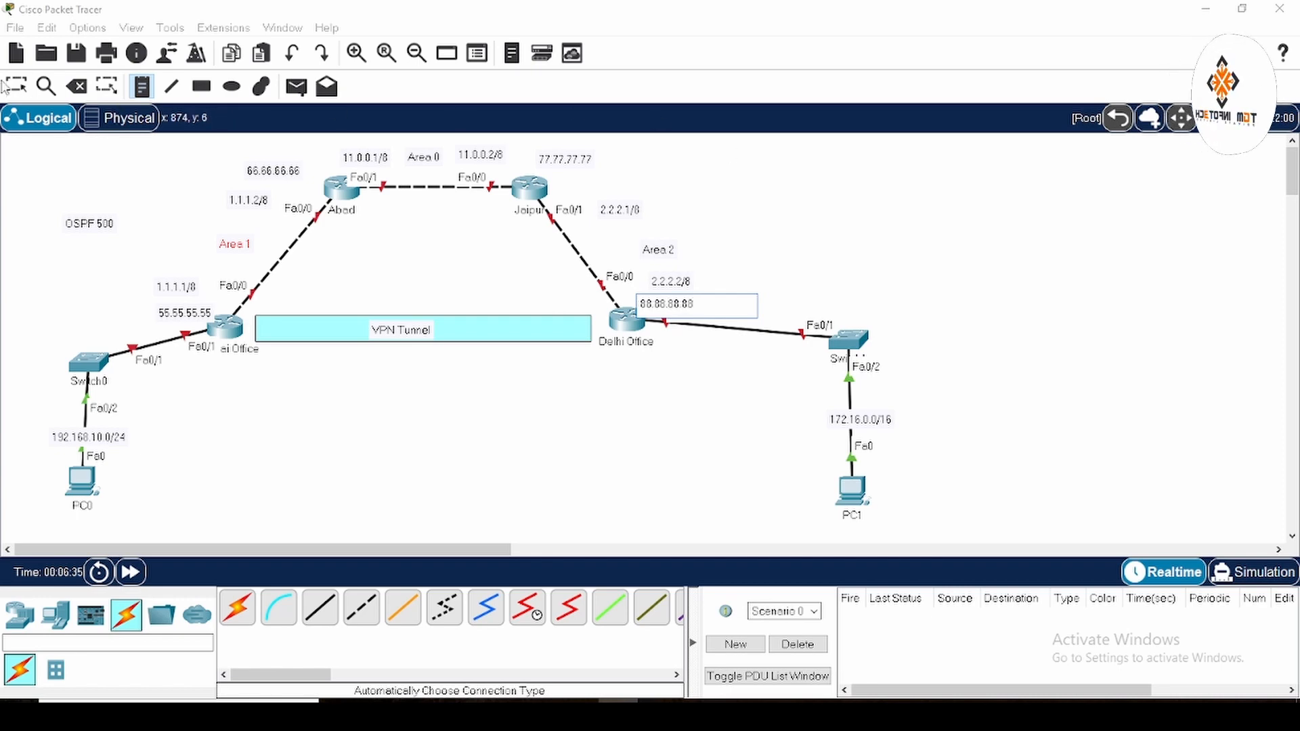
# Move the "Area 2", "2.2.2.2/8" and "88.88.88.88" notes slightly closer to the Jaipur–Delhi link.
pyautogui.press('Escape')
pyautogui.moveTo(654, 306); pyautogui.dragTo(654, 235)
pyautogui.moveTo(682, 276)
pyautogui.mouseDown()
pyautogui.moveTo(670, 272)
pyautogui.moveTo(673, 284)
pyautogui.mouseUp()
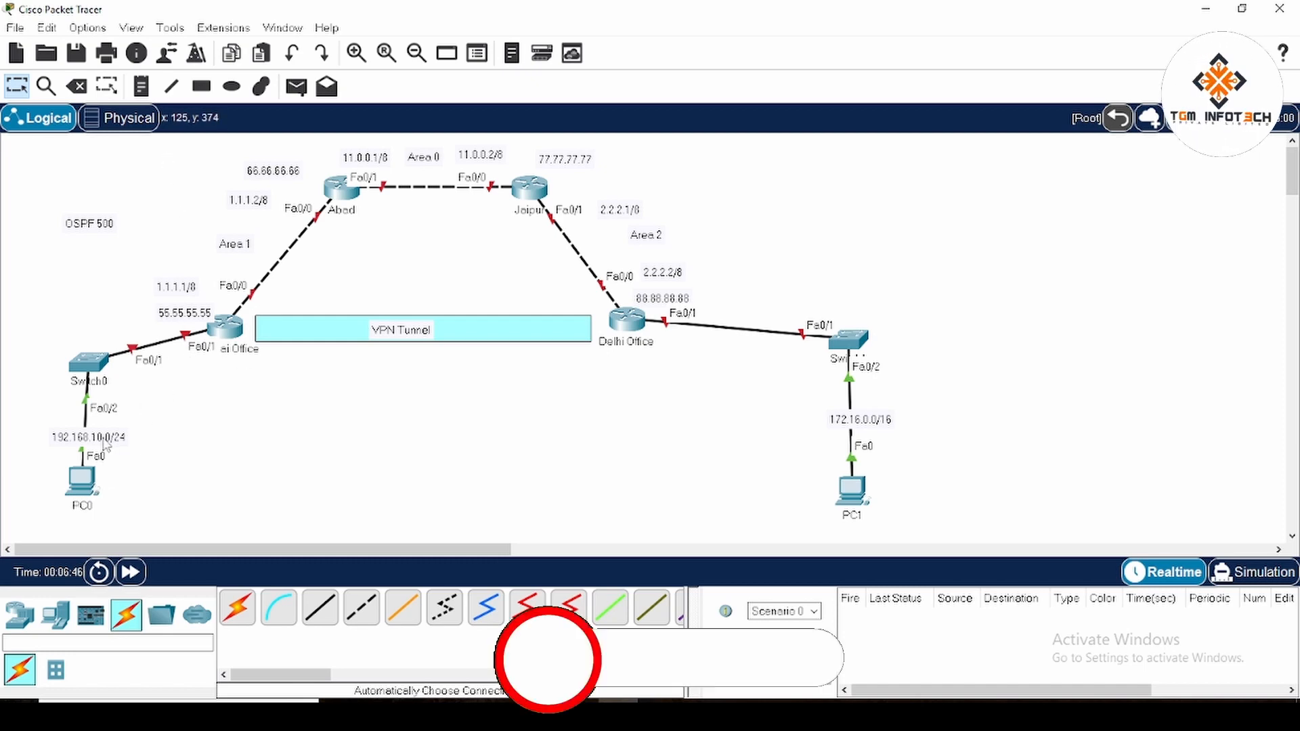
# Give PC0 the static IPv4 address 192.168.10.2 with subnet mask 255.255.255.0.
pyautogui.click(81, 483)
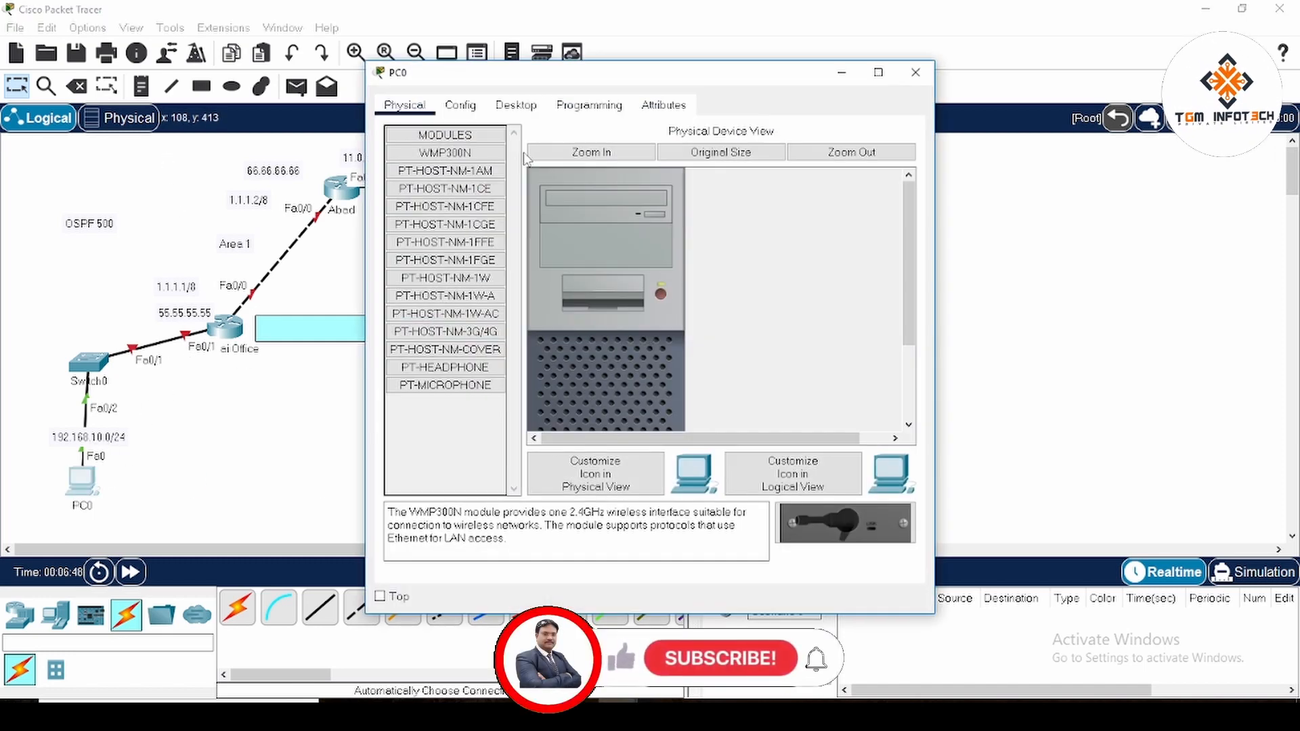
pyautogui.click(516, 105)
pyautogui.click(431, 165)
pyautogui.click(640, 223)
pyautogui.write('192.18')
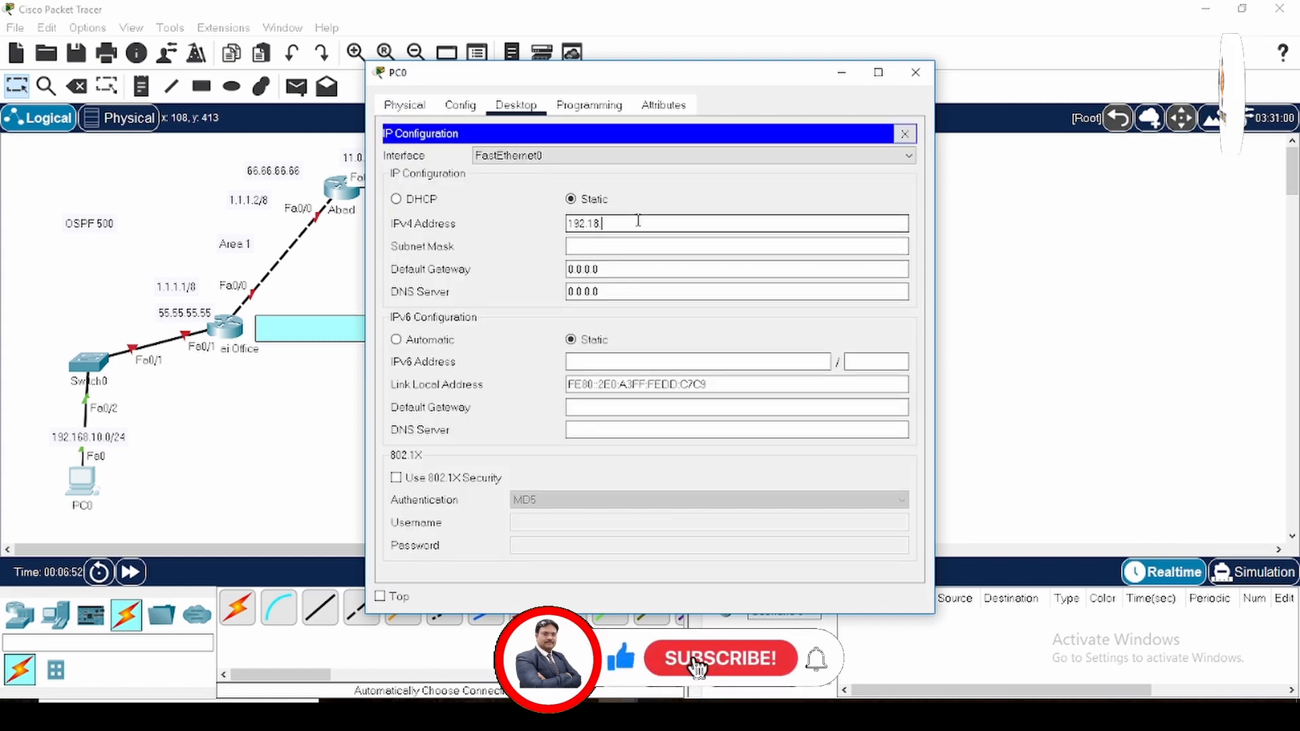
pyautogui.press('BackSpace')
pyautogui.write('68.10.2')
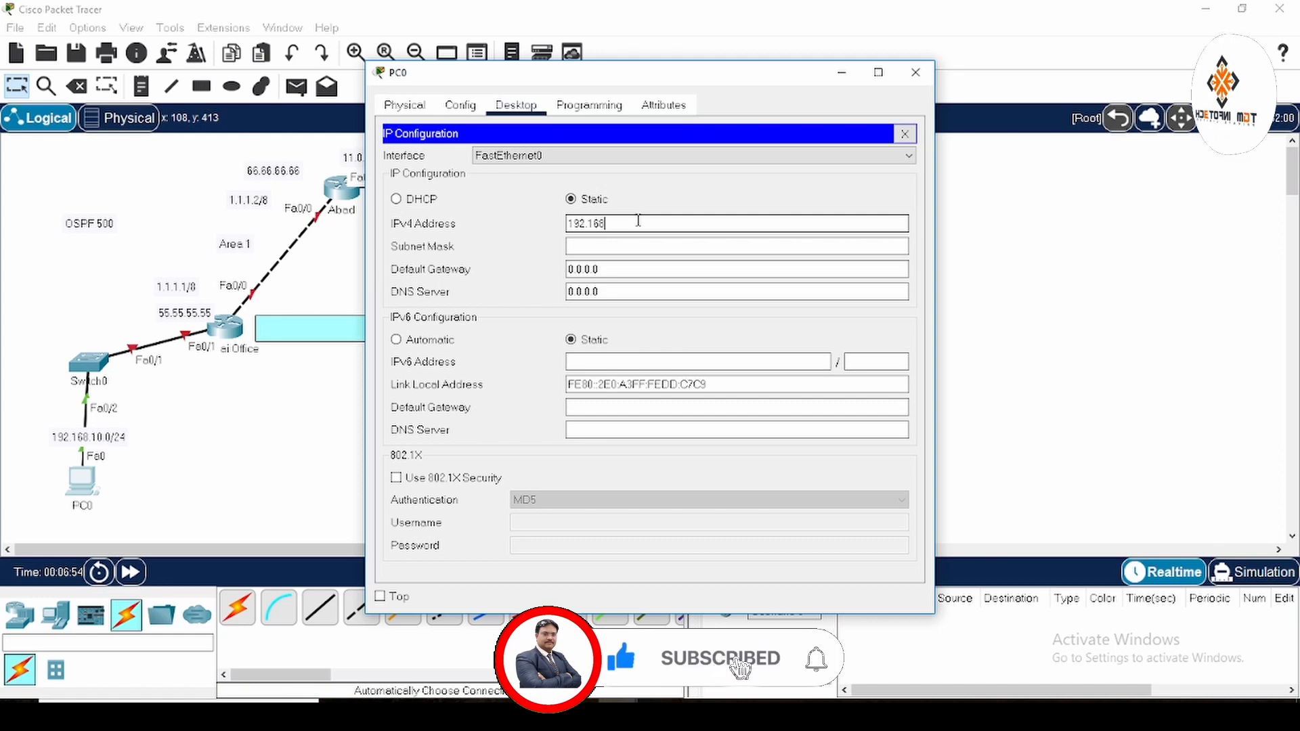
pyautogui.press('Tab')
# Set PC0's default gateway to 192.168.10.1 and close its configuration window.
pyautogui.press('Tab')
pyautogui.write('1')
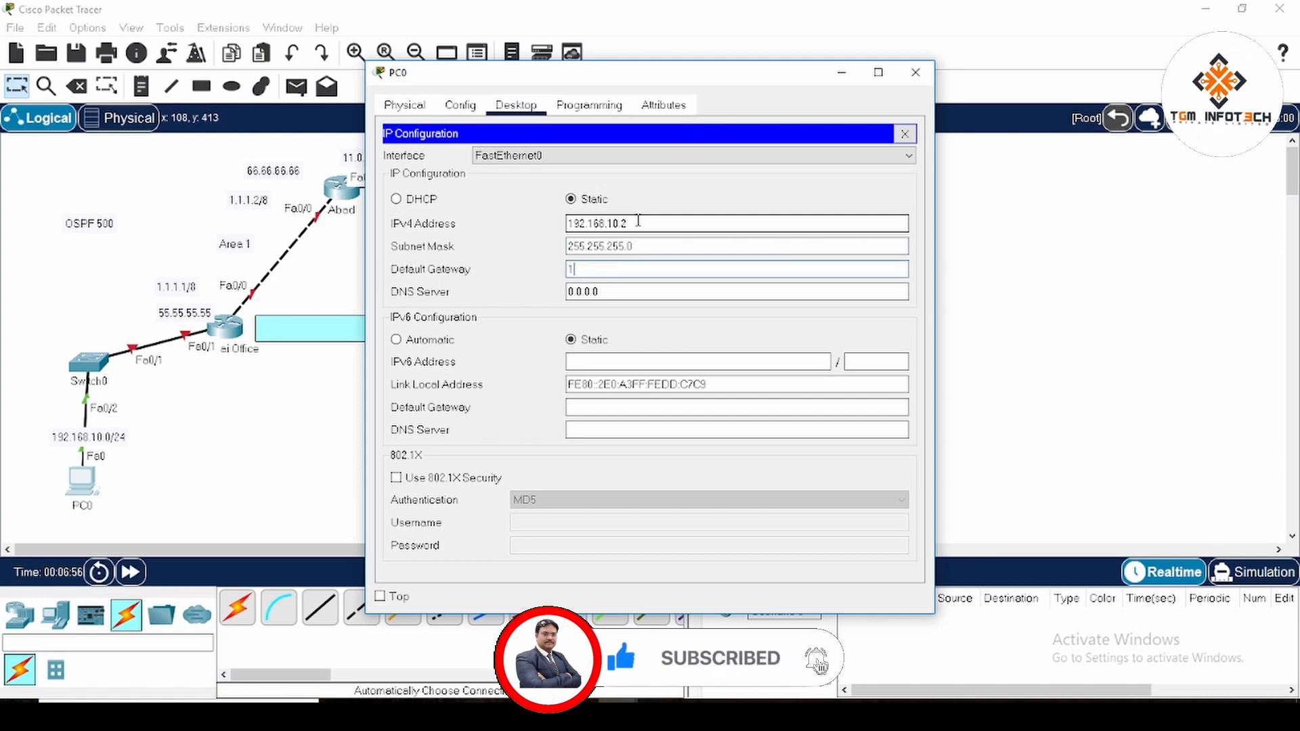
pyautogui.write('92.168.10.1')
pyautogui.press('Tab')
pyautogui.click(916, 73)
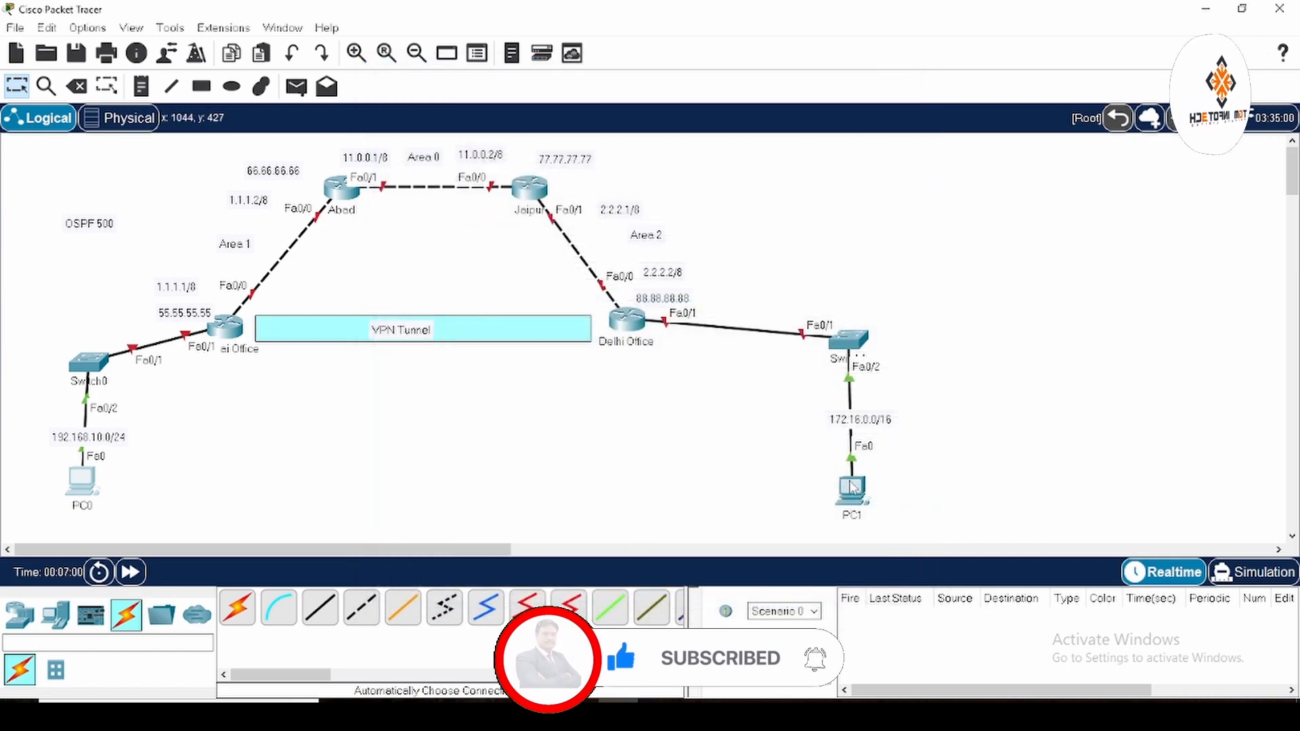
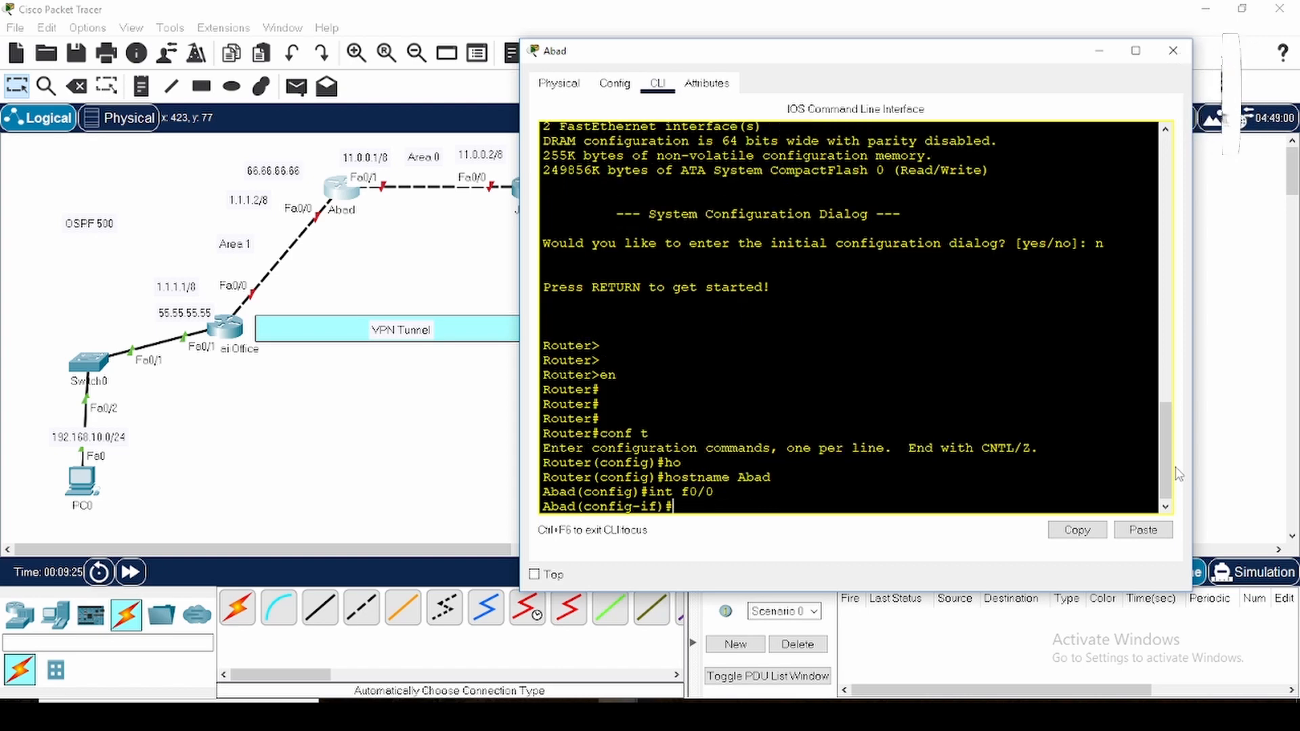
# Assign IP address 1.1.1.2 with mask 255.0.0.0 to the Abad router's FastEthernet0/0 interface.
pyautogui.write('ip add')
pyautogui.press('Tab')
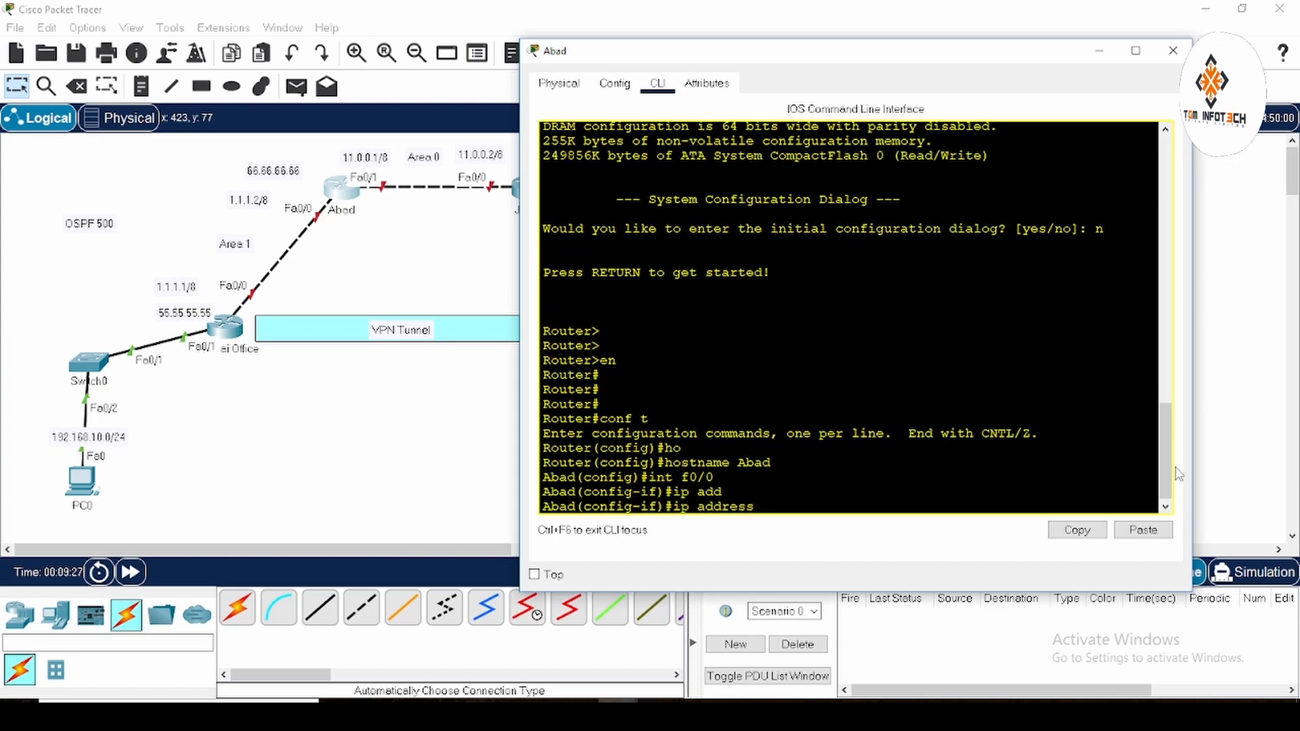
pyautogui.write('1.1.1.2 2')
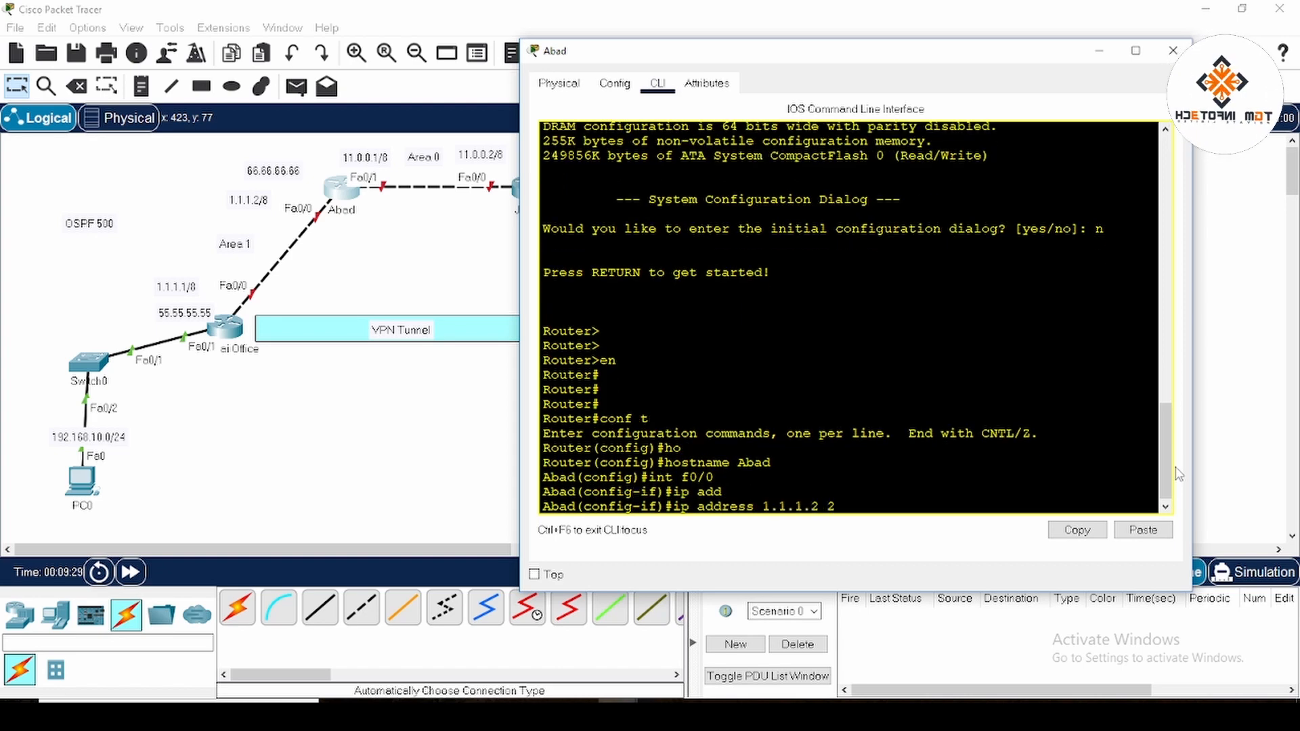
pyautogui.write('55.0.0.0')
pyautogui.press('Return')
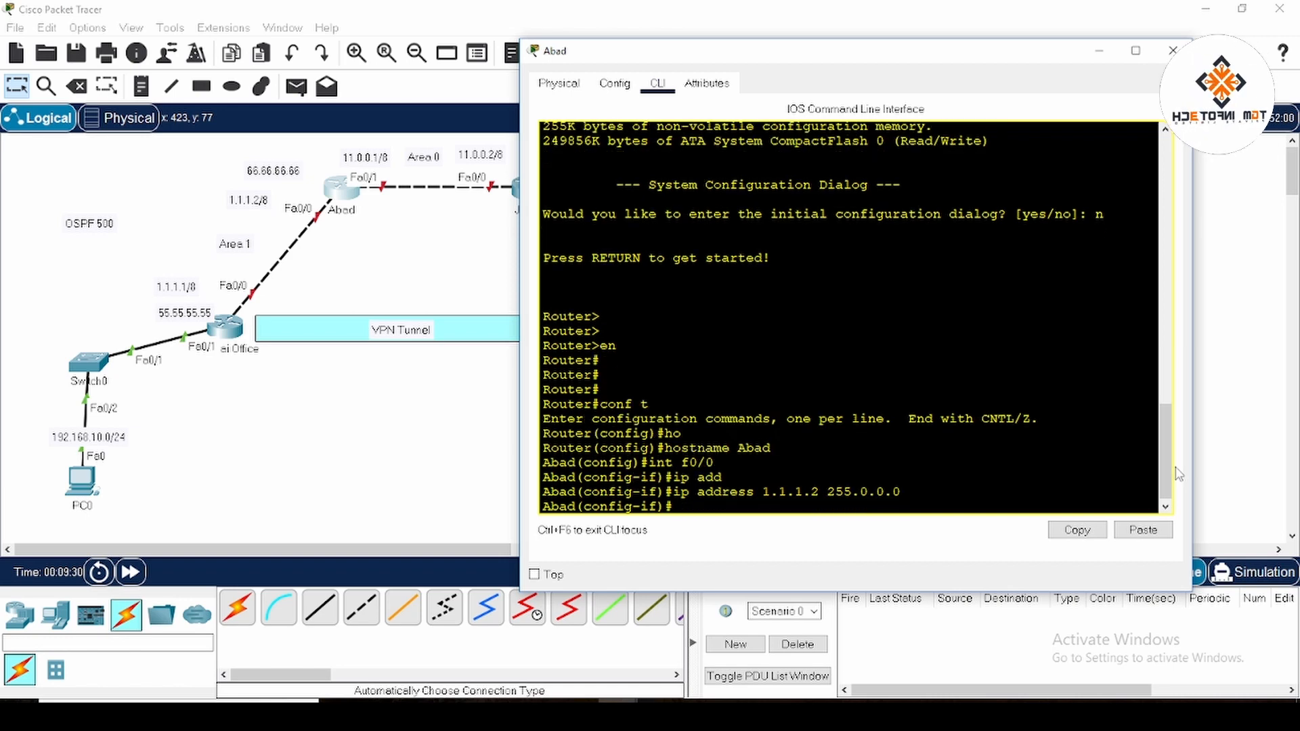
# Enable the Abad router's FastEthernet0/0 interface with no shutdown.
pyautogui.write('no sh')
pyautogui.press('Tab')
pyautogui.press('Return')
pyautogui.press('Return')
pyautogui.press('Return')
pyautogui.press('Return')
pyautogui.press('Return')
pyautogui.press('Return')
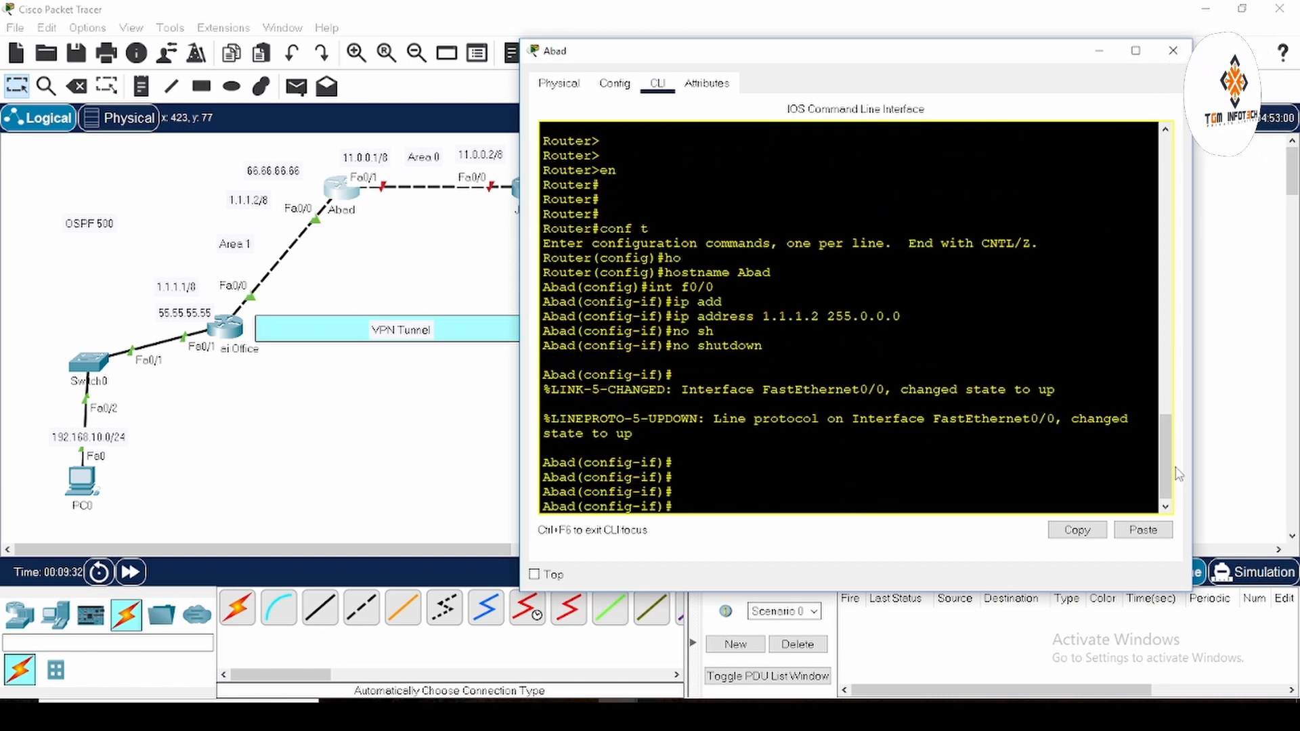
# Enter interface f0/1 on the Abad router and assign it IP address 11.0.0.1 with mask 255.0.0.0.
pyautogui.write('int')
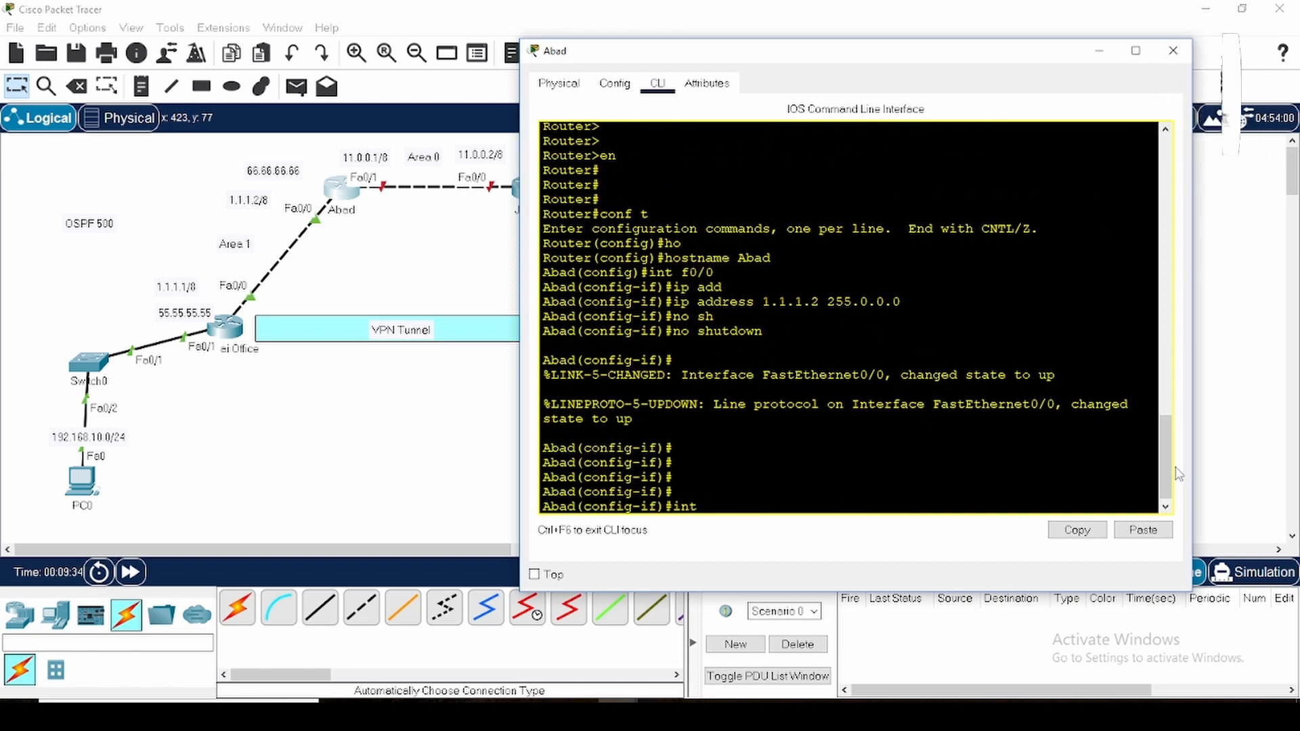
pyautogui.write(' f0/1')
pyautogui.press('Return')
pyautogui.write('ip ')
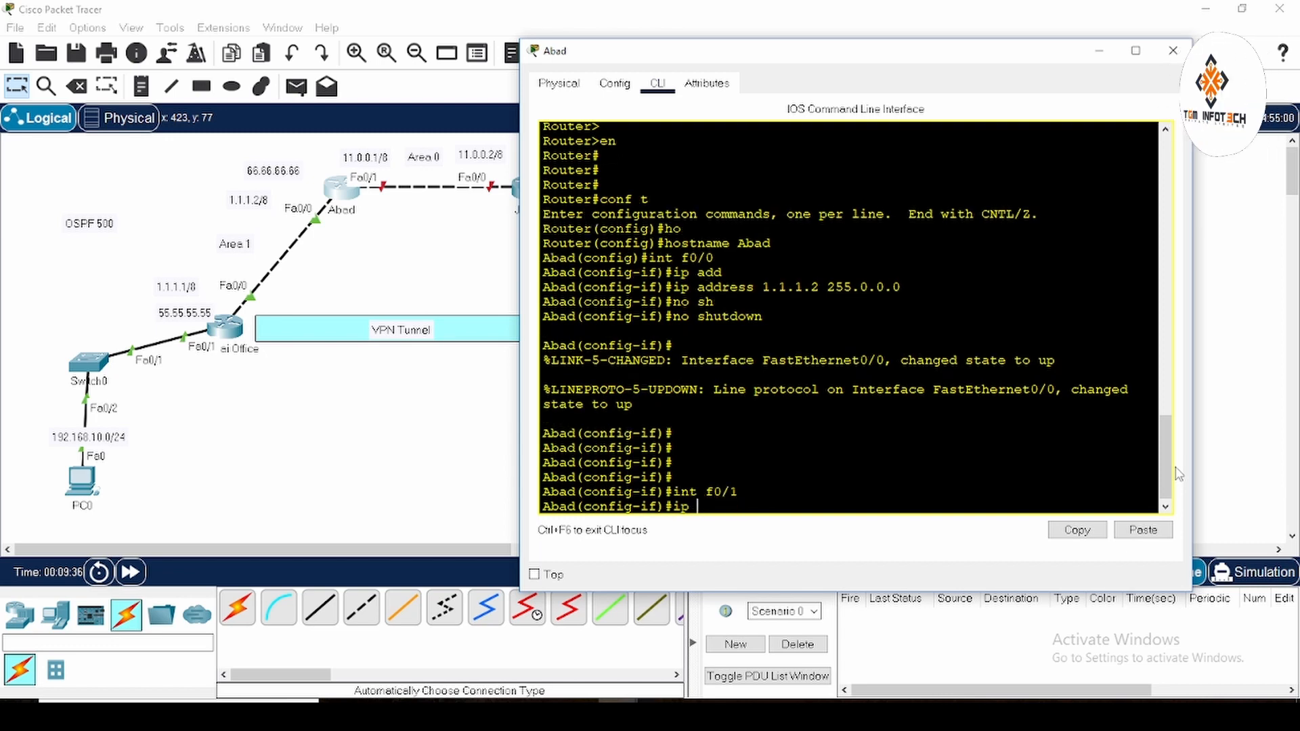
pyautogui.write('add')
pyautogui.press('Tab')
pyautogui.write('1')
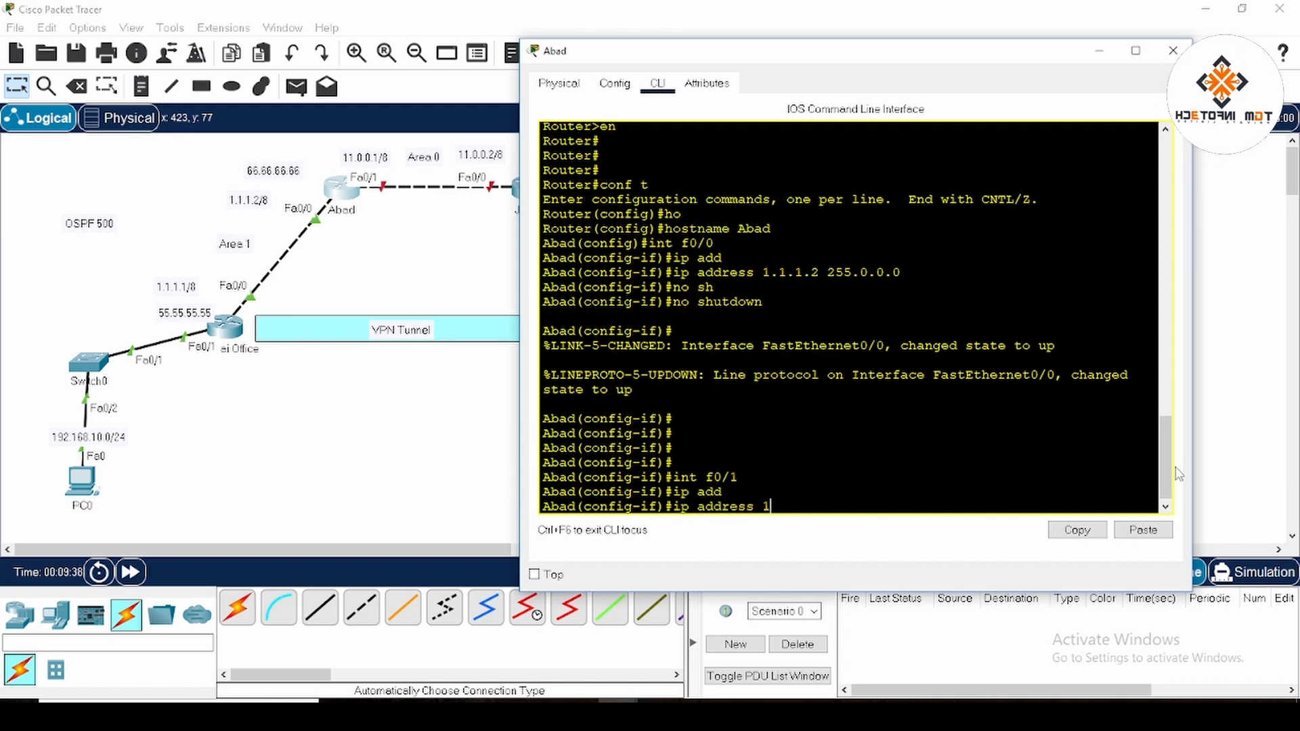
pyautogui.write('1.0.0.1')
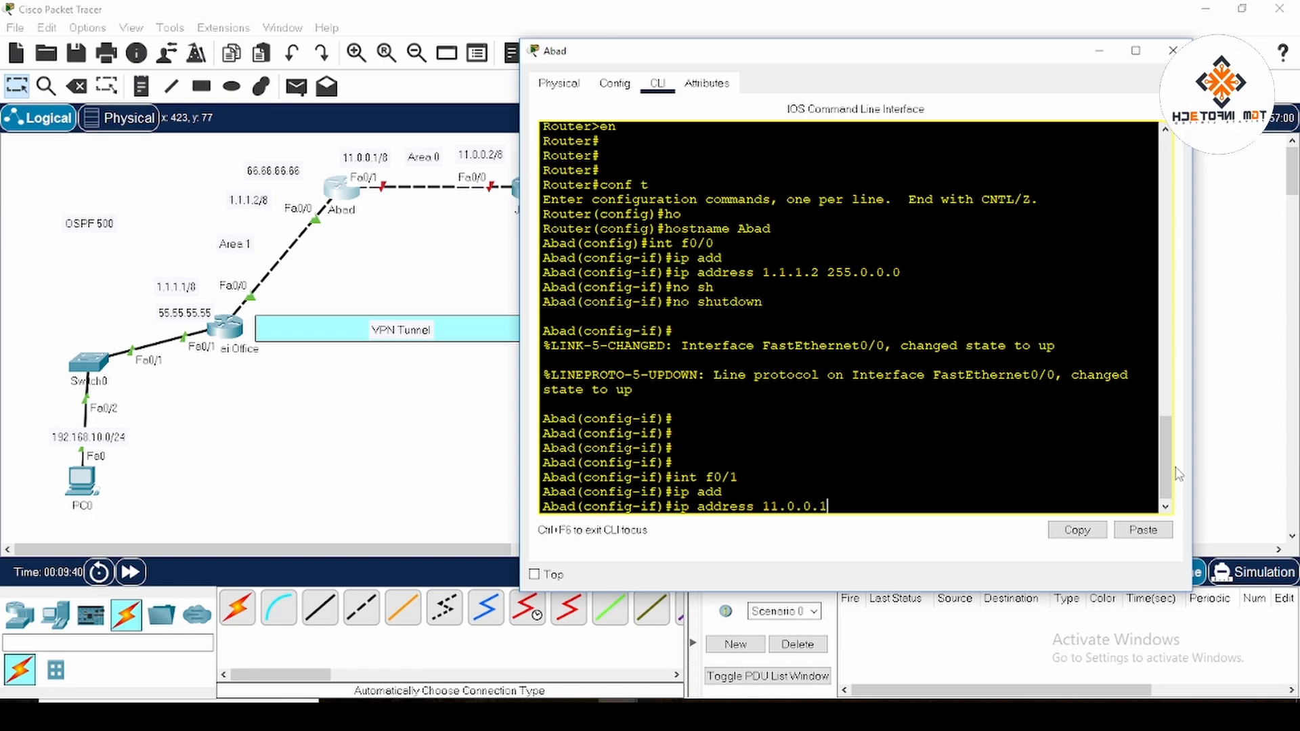
pyautogui.write(' 255.')
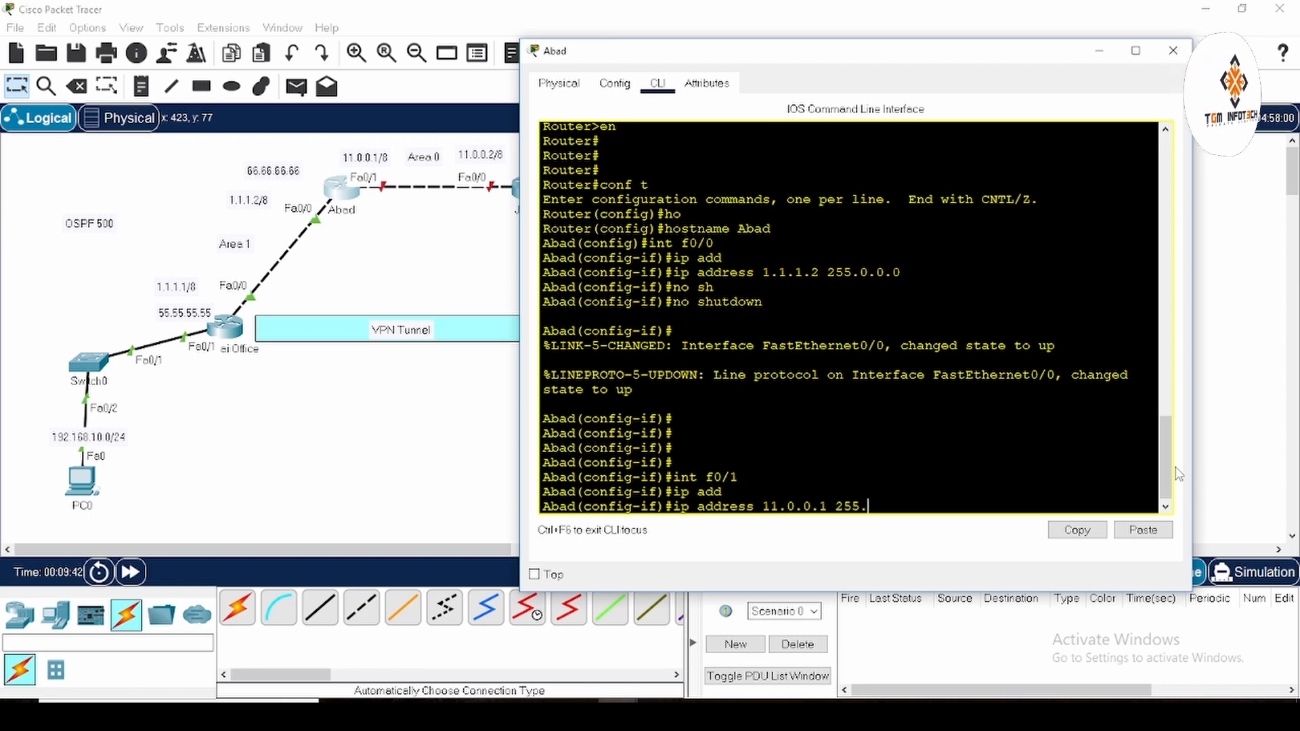
pyautogui.write('0.0.0')
pyautogui.press('Return')
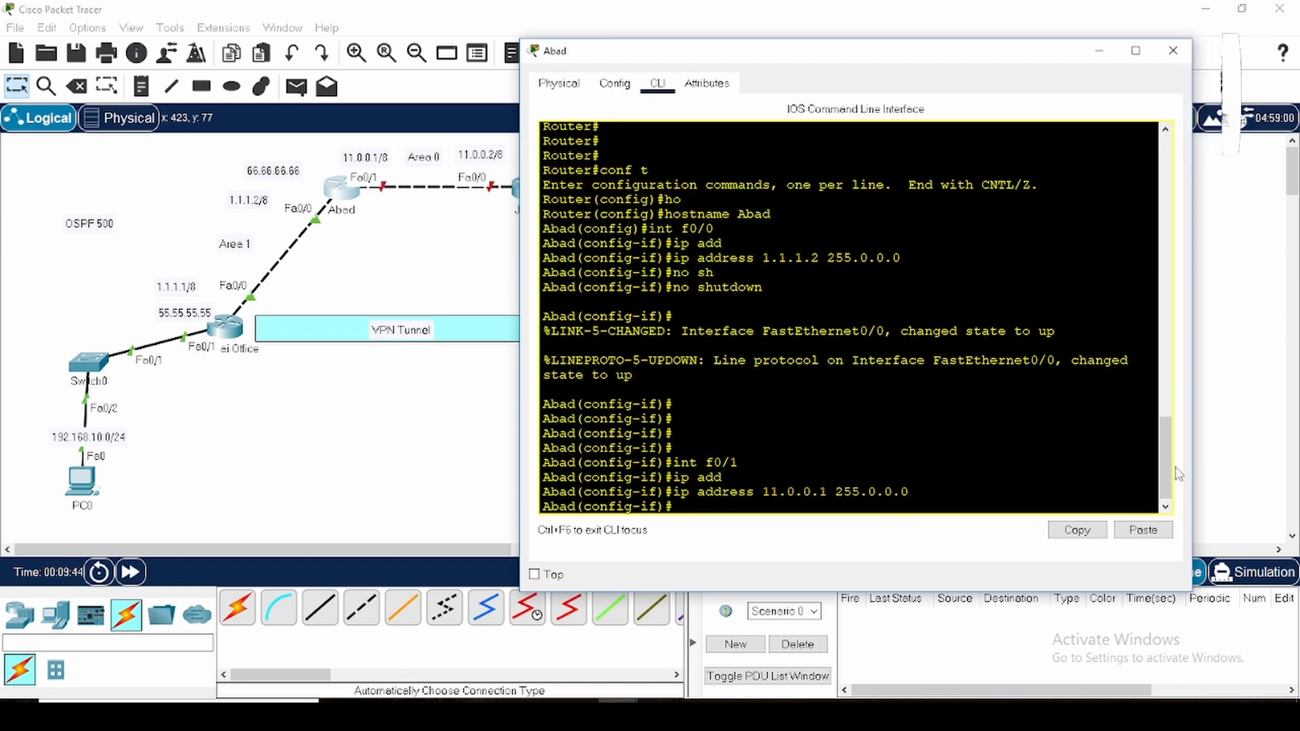
# Enable Abad's FastEthernet0/1 interface with no shutdown and return to global configuration mode.
pyautogui.write('no sh')
pyautogui.press('Tab')
pyautogui.press('Return')
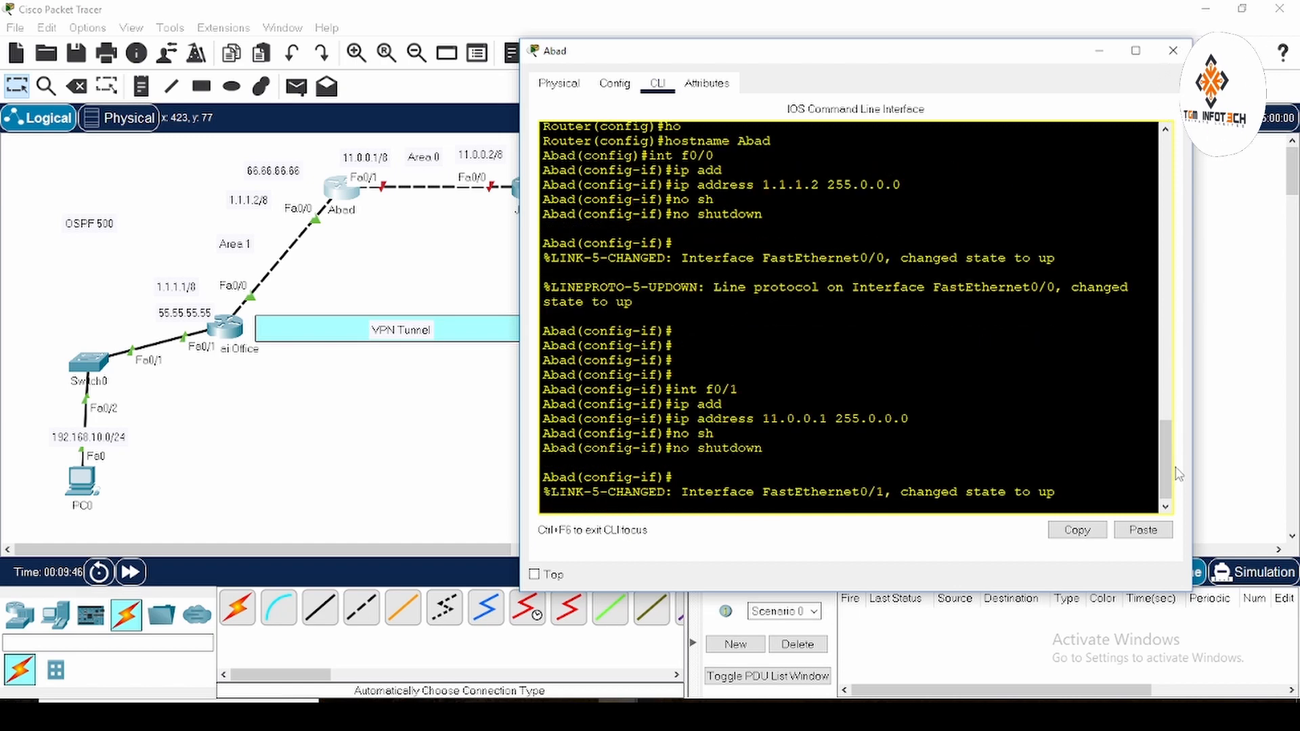
pyautogui.press('Return')
pyautogui.press('Return')
pyautogui.press('Return')
pyautogui.write('exit')
pyautogui.press('Return')
pyautogui.press('Return')
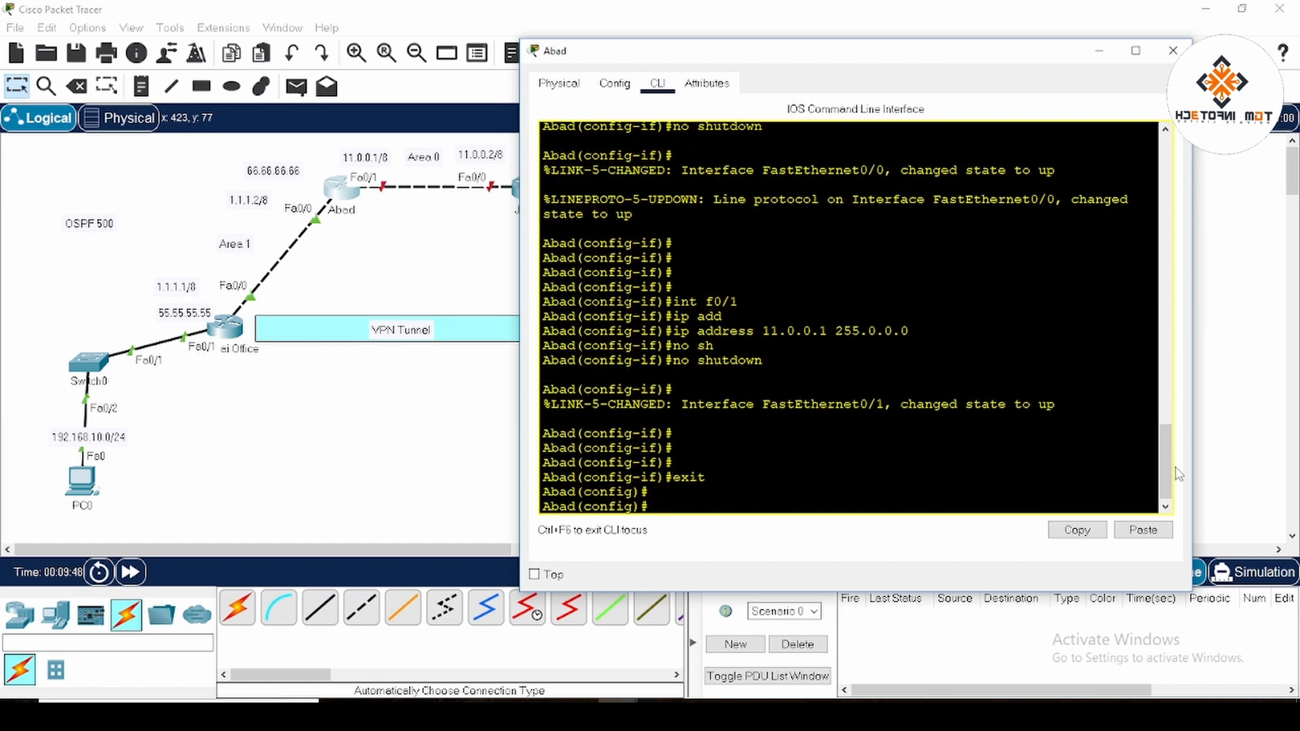
pyautogui.press('Return')
pyautogui.press('Return')
# Start OSPF process 500 on the Abad router and set its router ID to 66.66.66.66.
pyautogui.write('router')
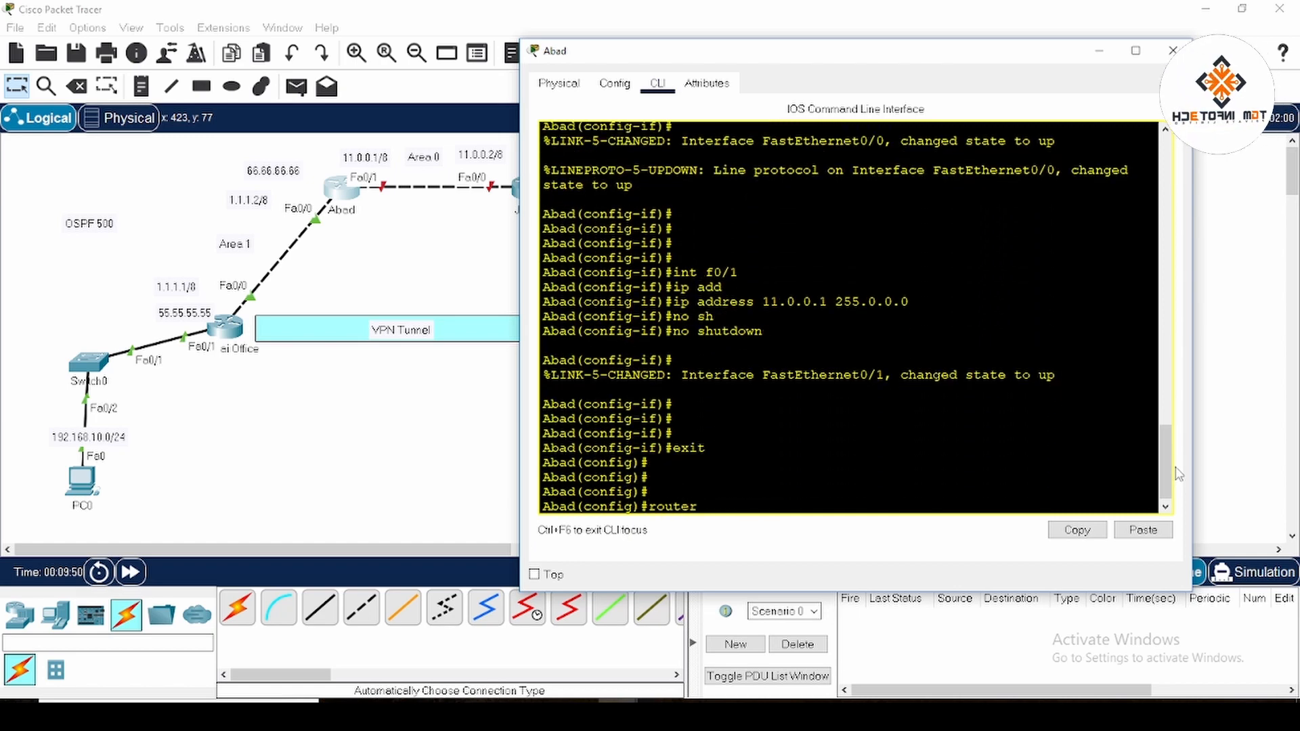
pyautogui.write(' ospf')
pyautogui.press('Return')
pyautogui.write('500')
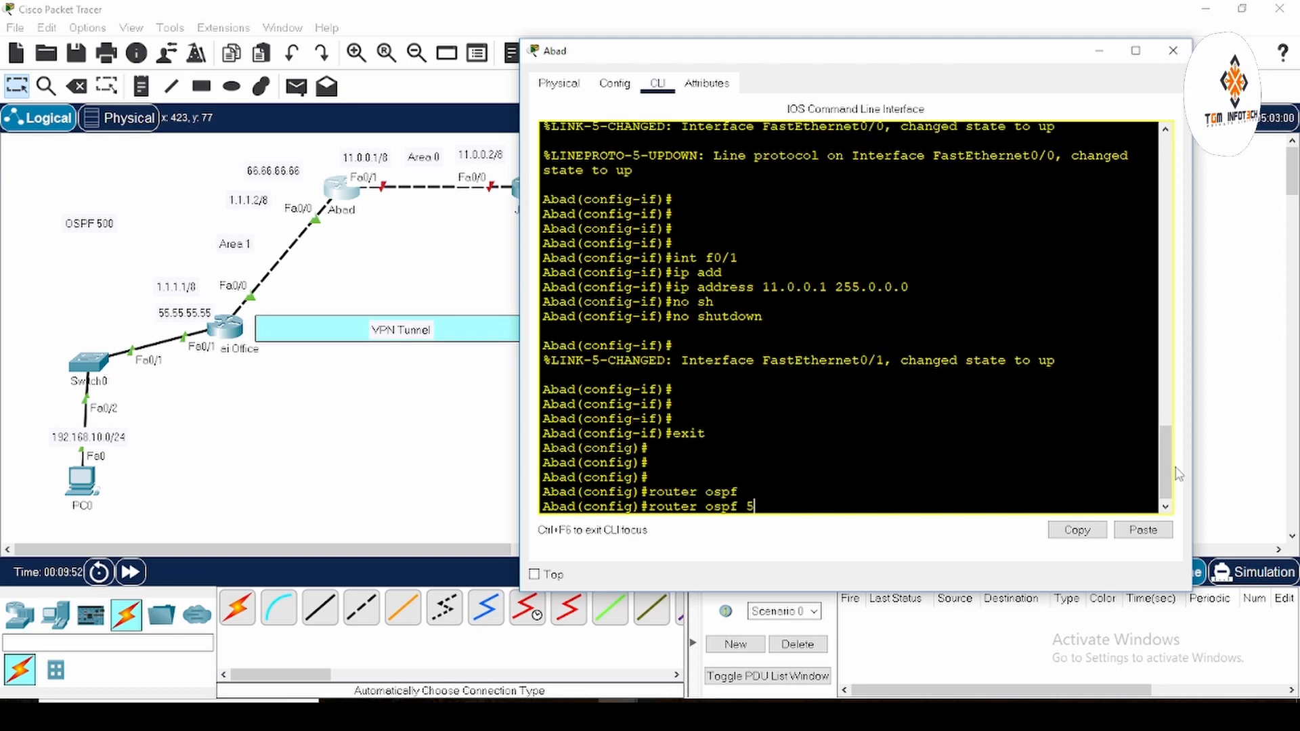
pyautogui.press('Return')
pyautogui.write('router)#rou')
pyautogui.press('Tab')
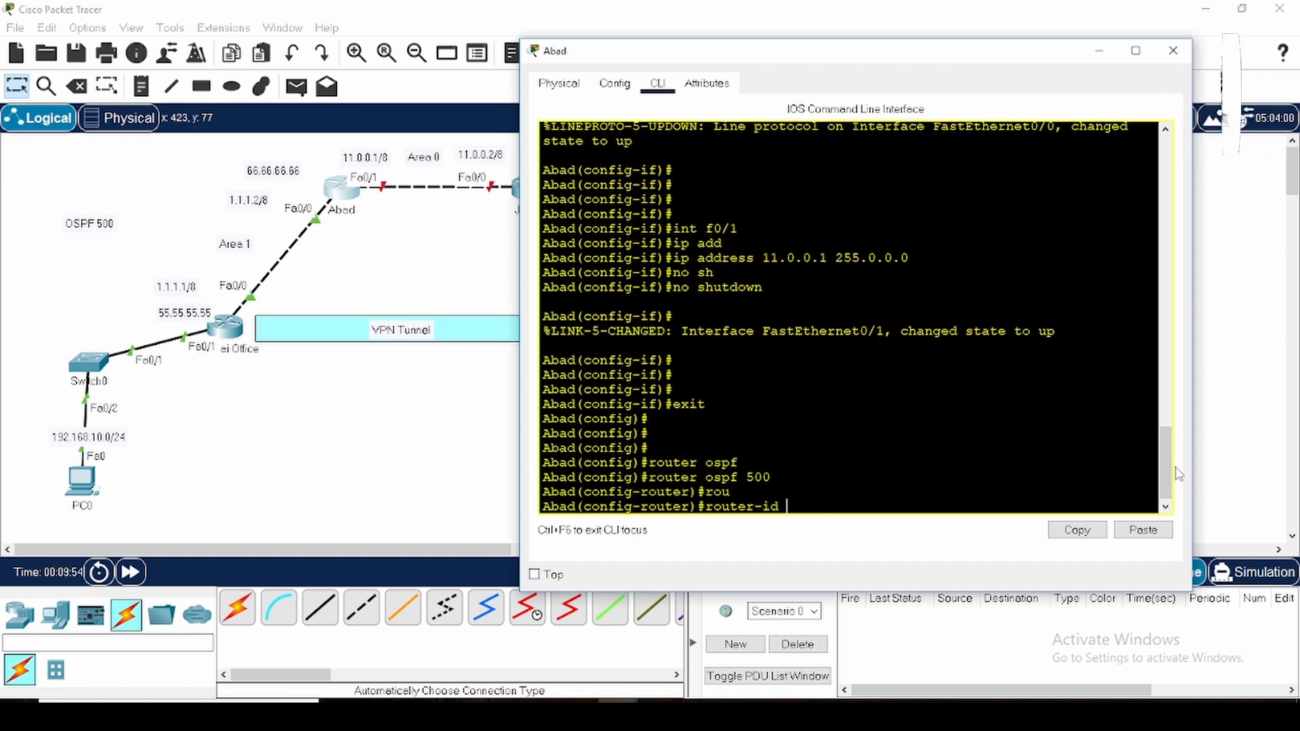
pyautogui.write('66.')
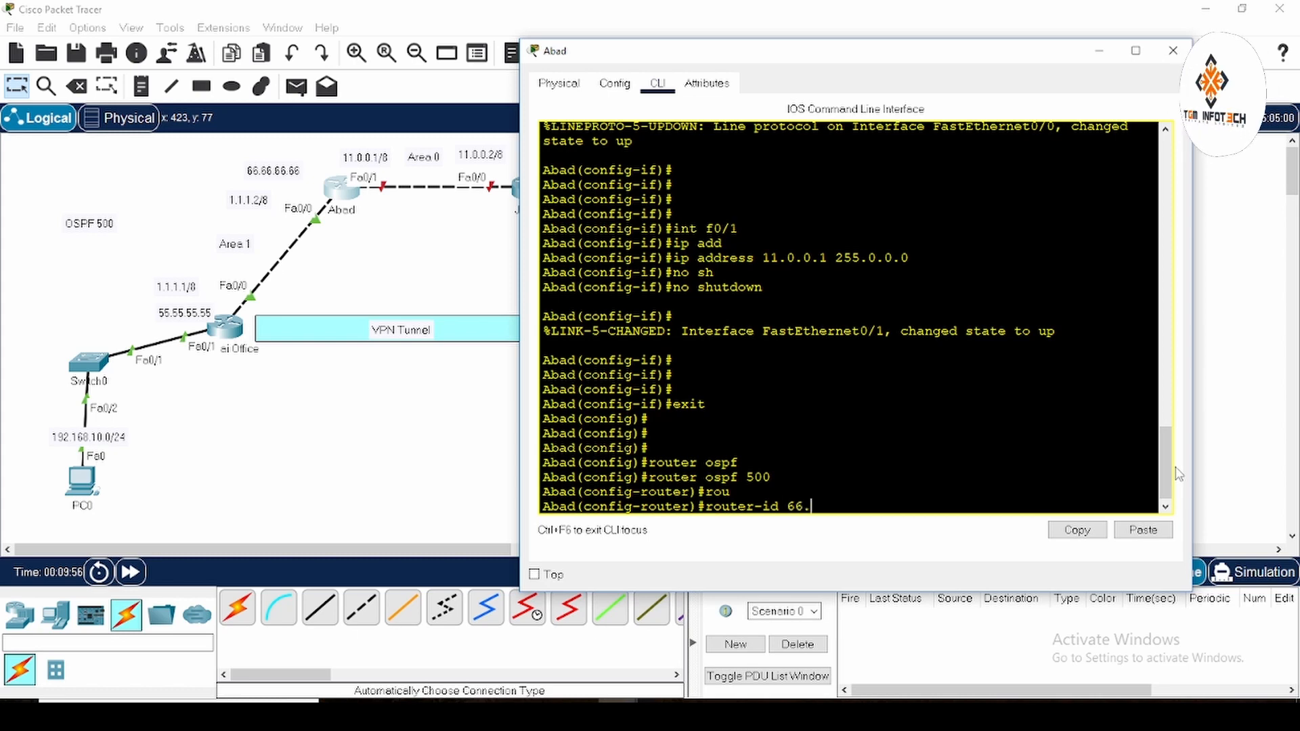
pyautogui.write('66.66.66')
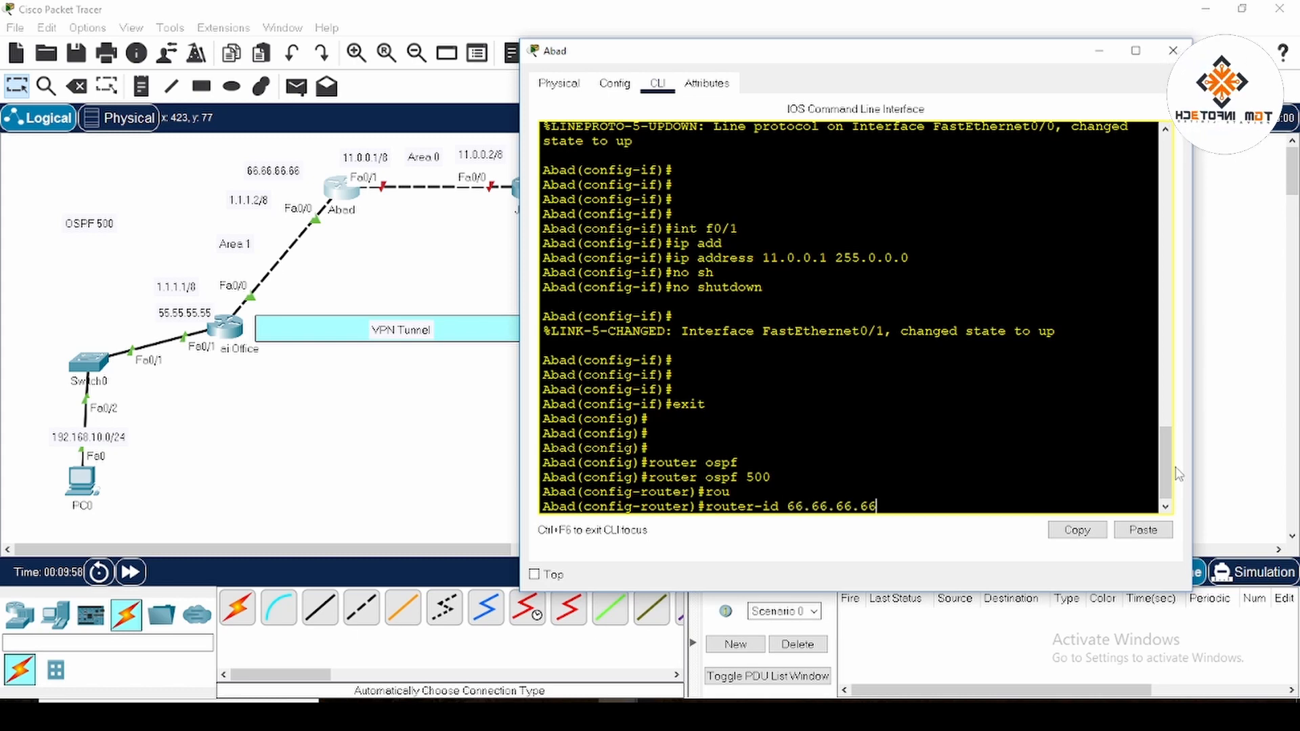
pyautogui.press('Return')
# Advertise network 1.0.0.0 with wildcard mask 0.255.255.255 in OSPF area 1 on the Abad router.
pyautogui.write('net')
pyautogui.press('Tab')
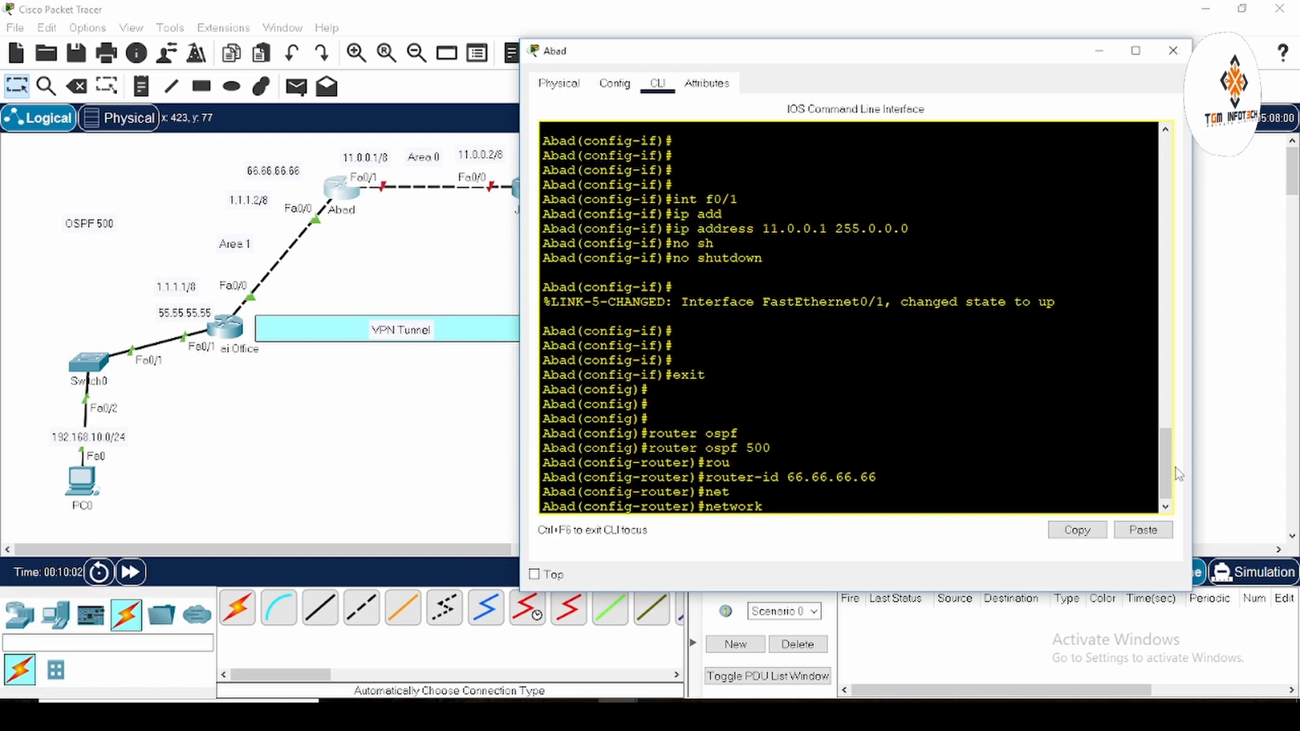
pyautogui.write('1.0.0.')
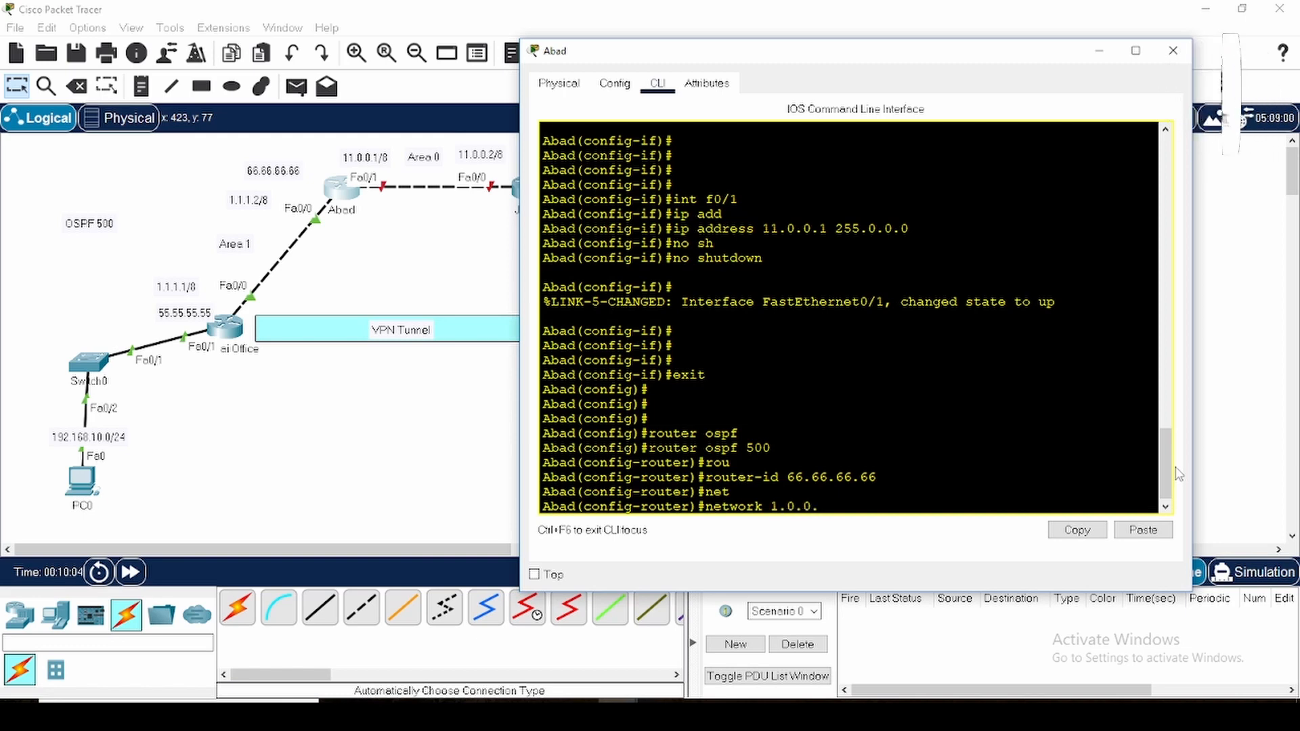
pyautogui.write('0 0.25')
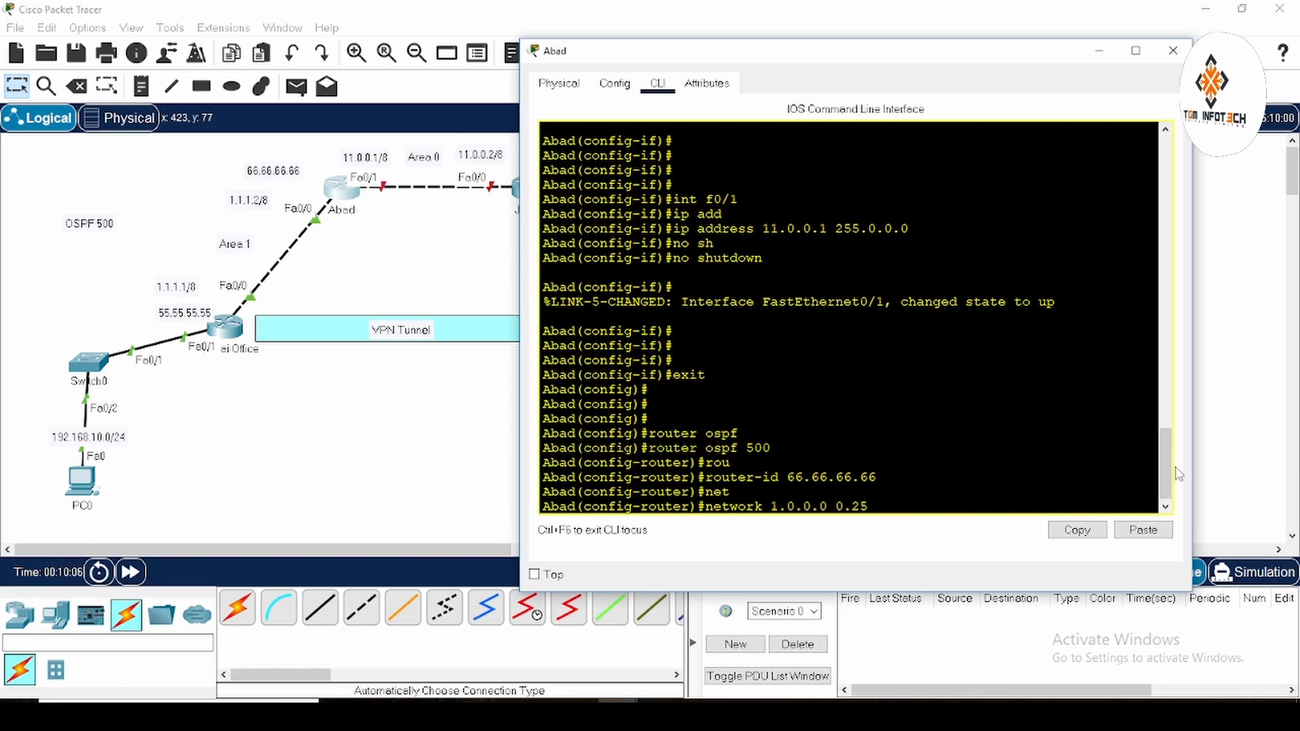
pyautogui.write('5.255.255')
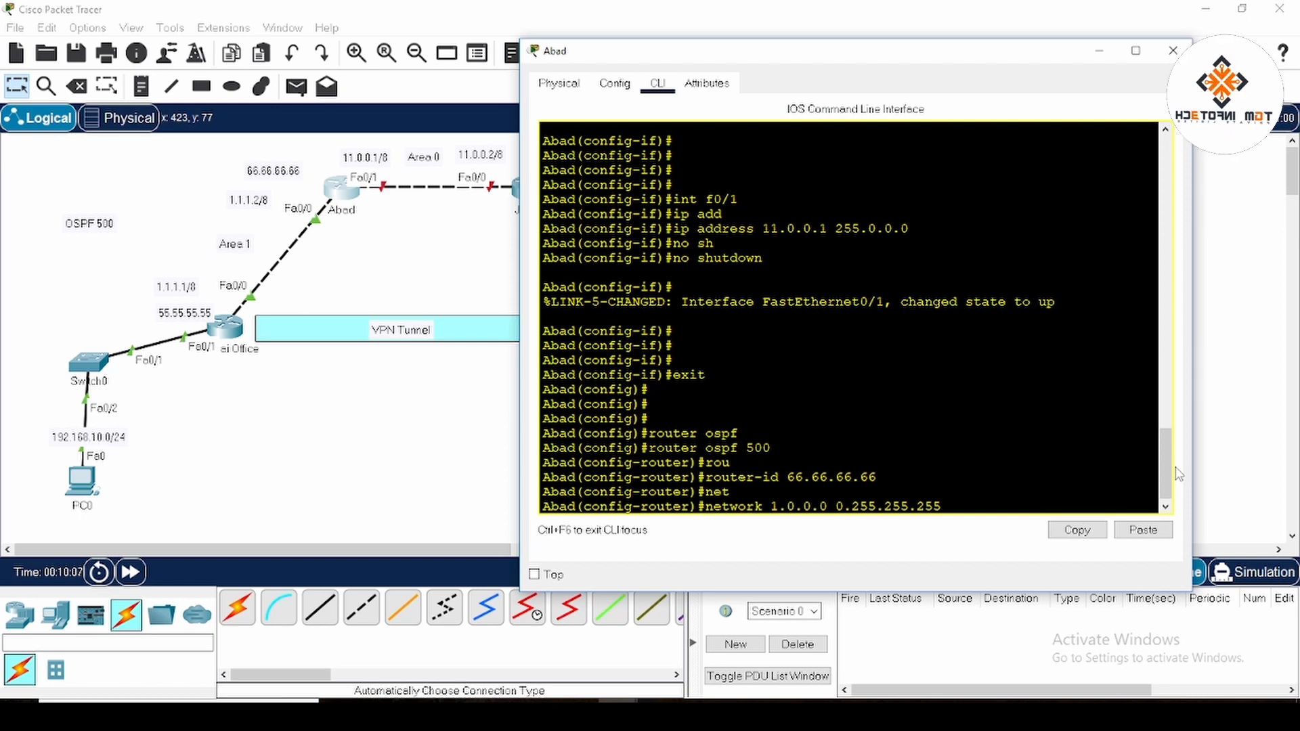
pyautogui.write(' aR')
pyautogui.press('Tab')
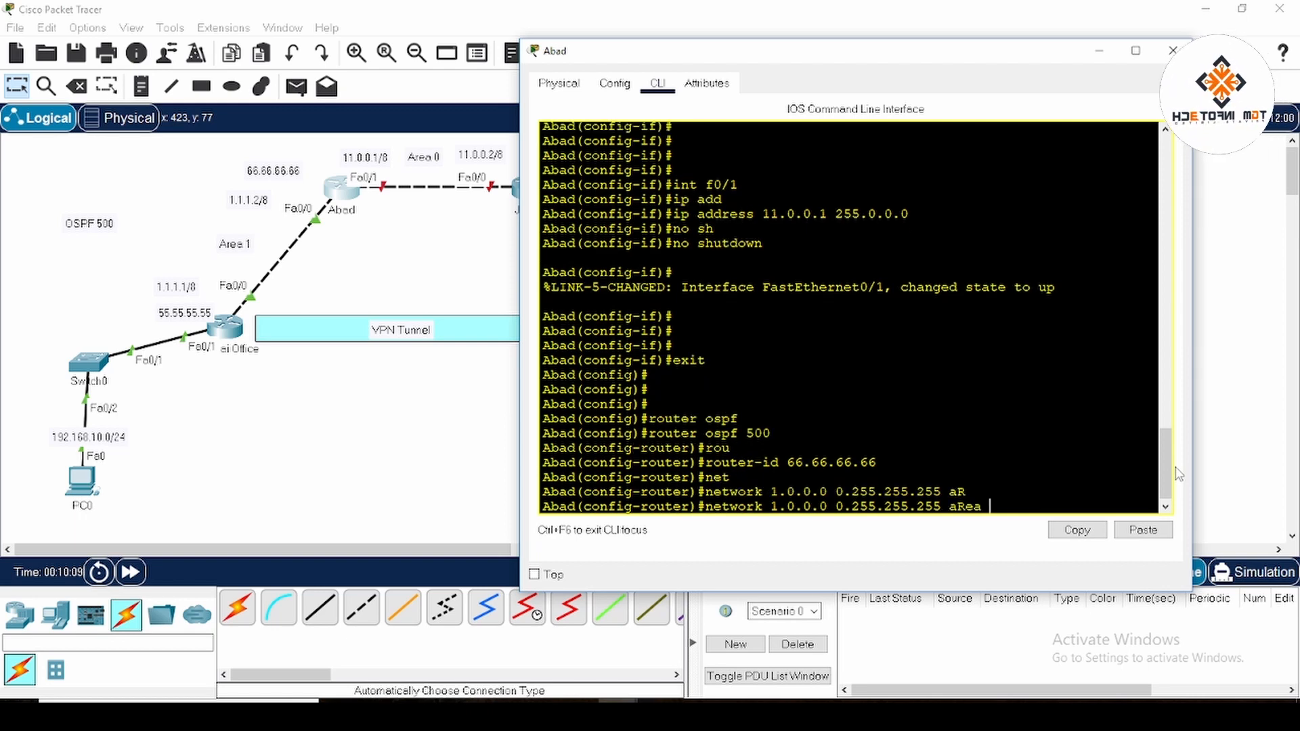
pyautogui.write('1')
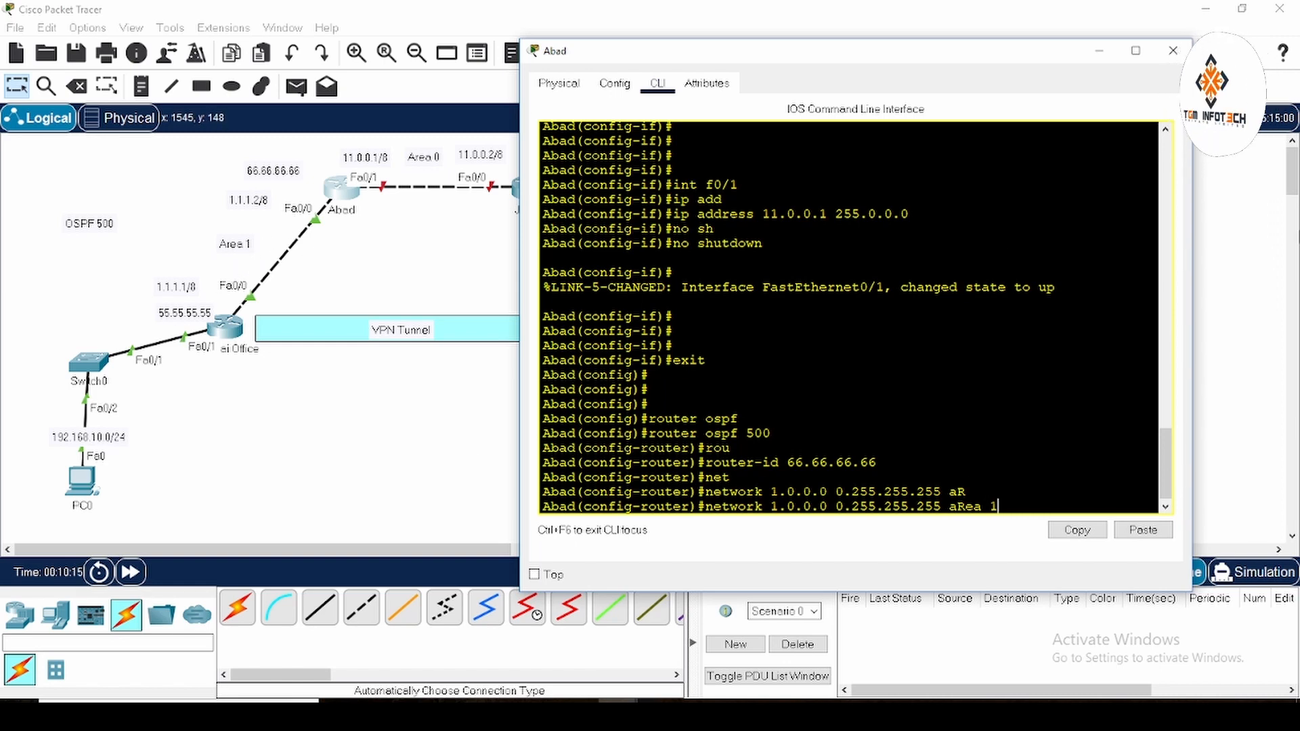
pyautogui.press('Return')
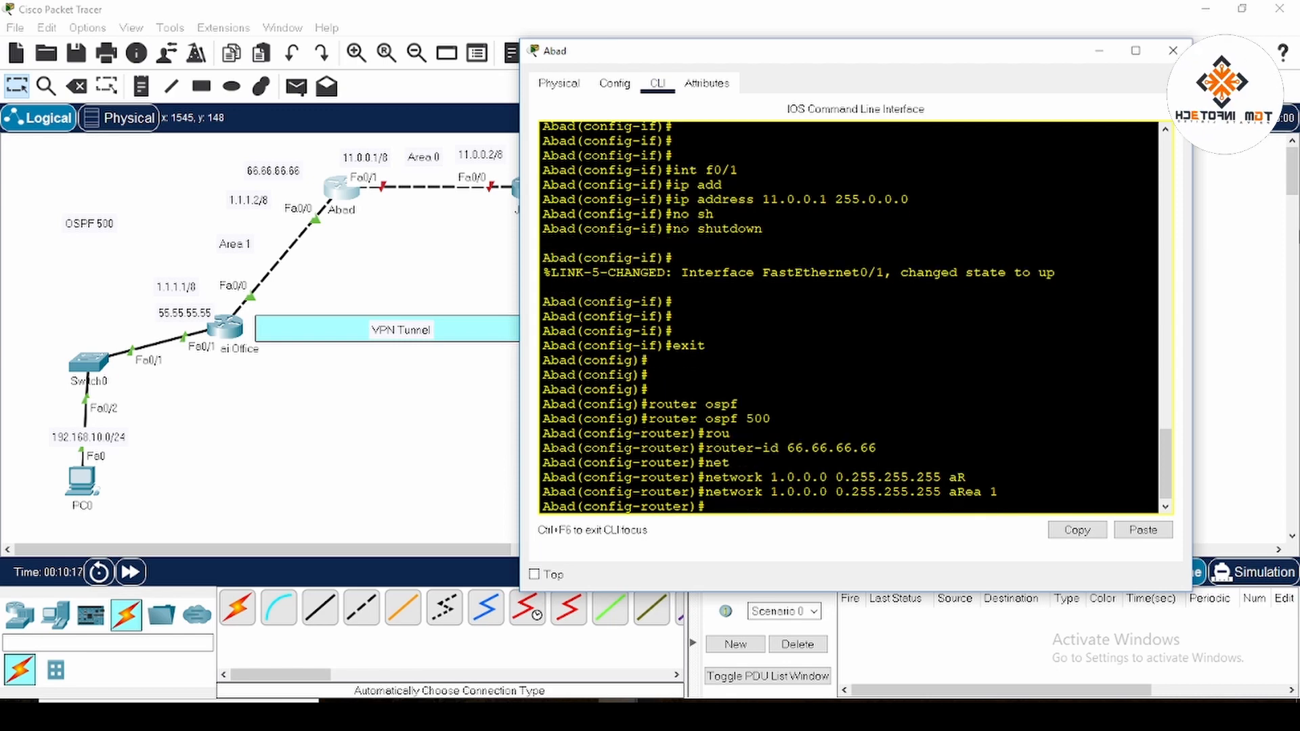
# Advertise network 11.0.0.0 with wildcard mask 0.255.255.255 in OSPF area 0 on the Abad router.
pyautogui.write('net')
pyautogui.press('Tab')
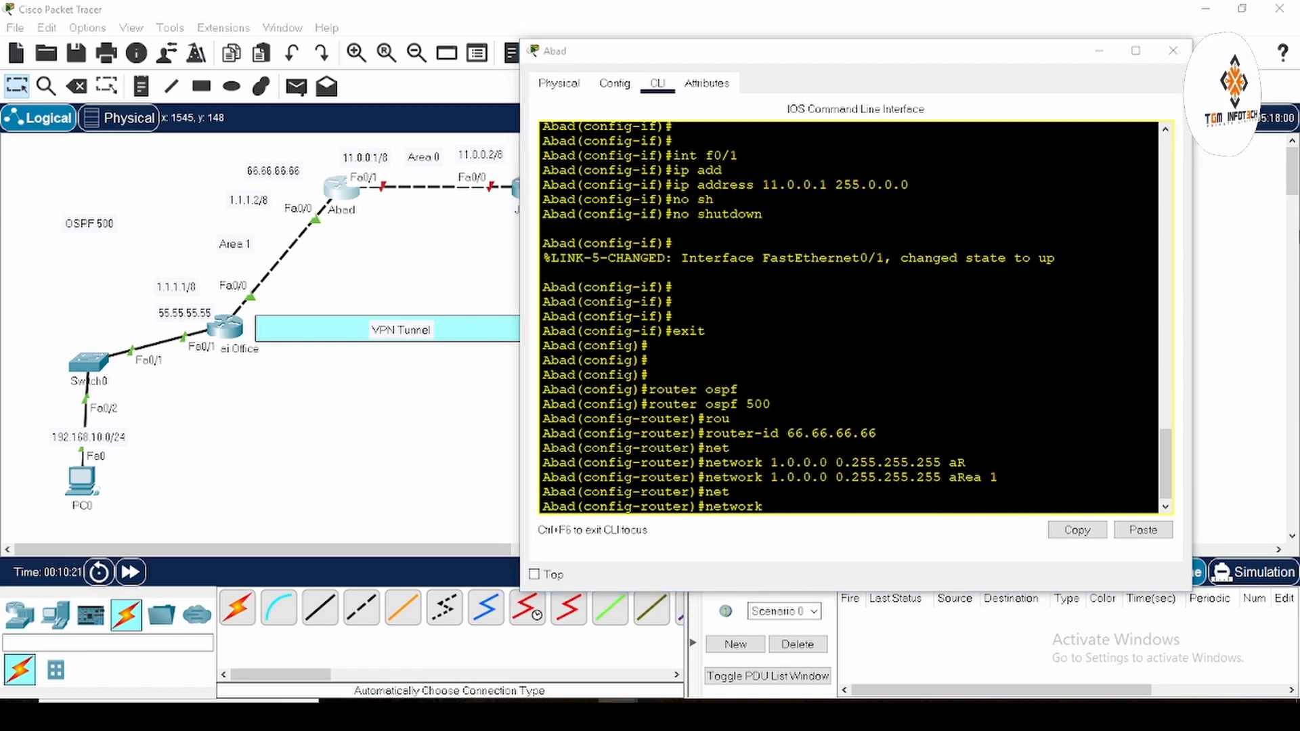
pyautogui.write('11')
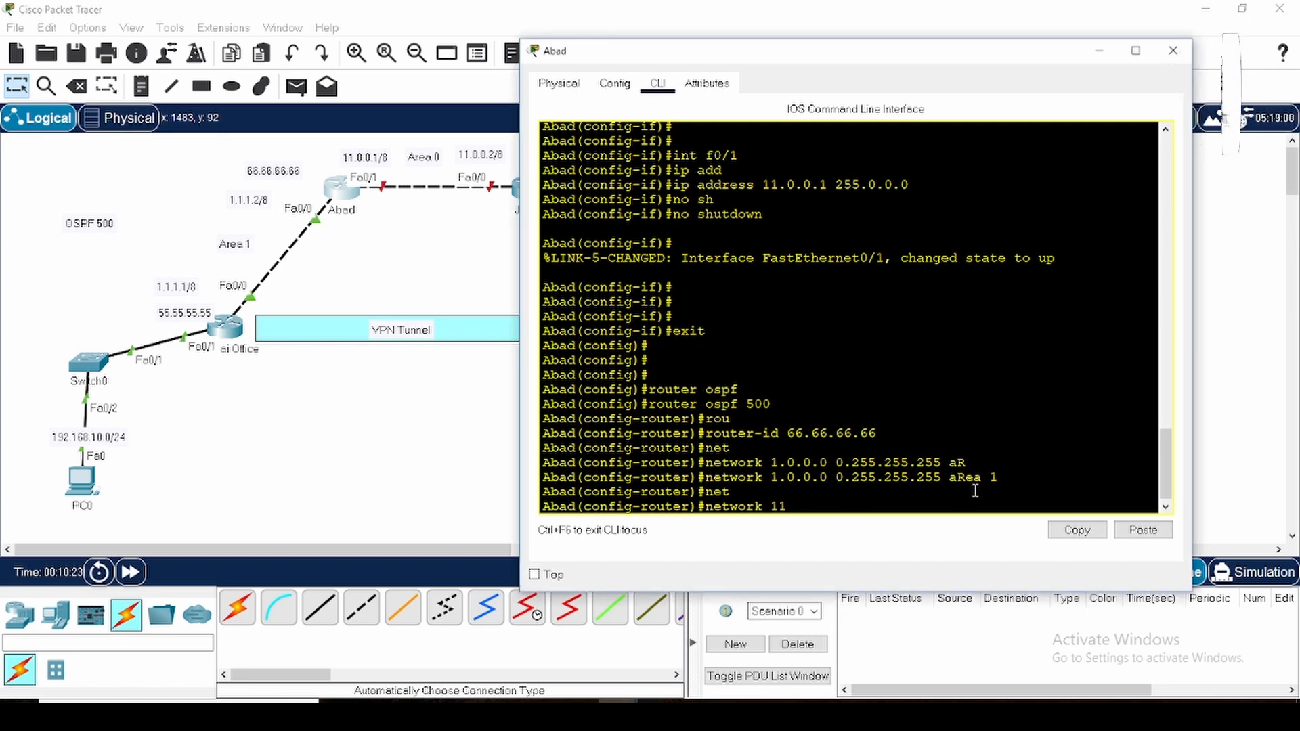
pyautogui.write('.0.0.0 ')
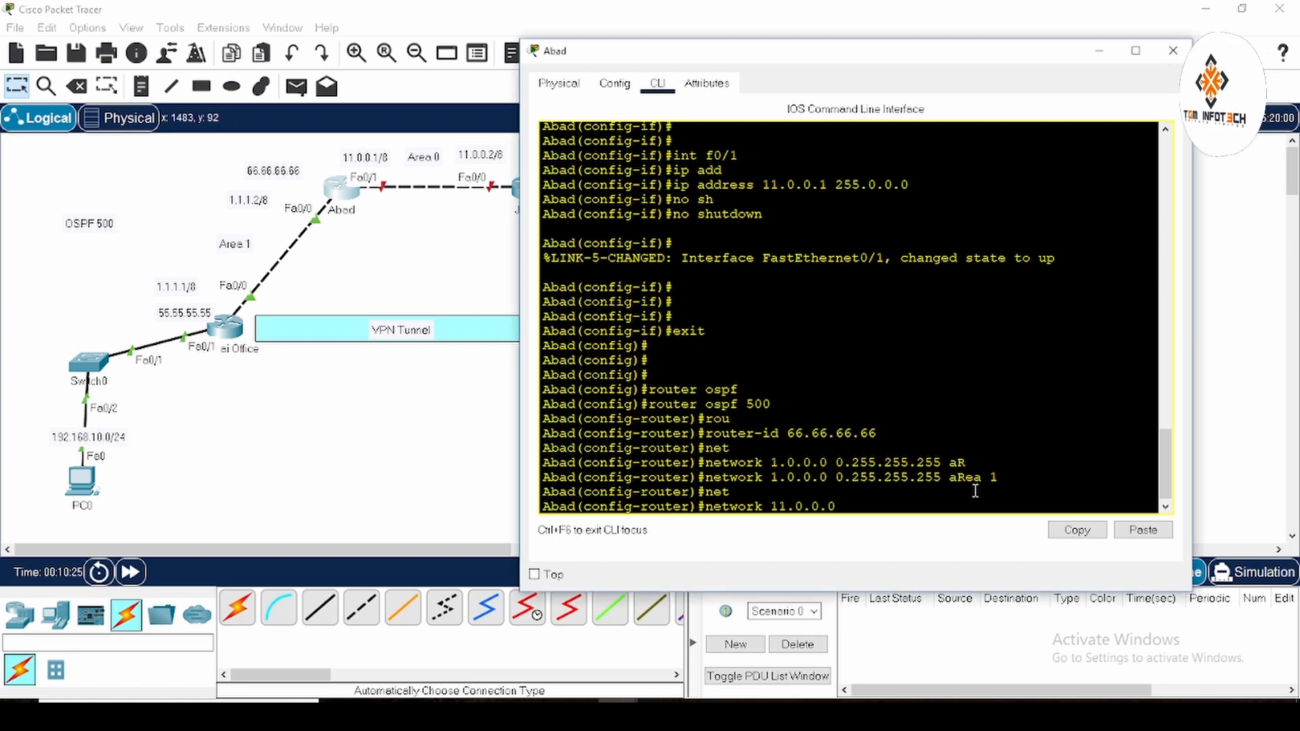
pyautogui.write('0.255.255.')
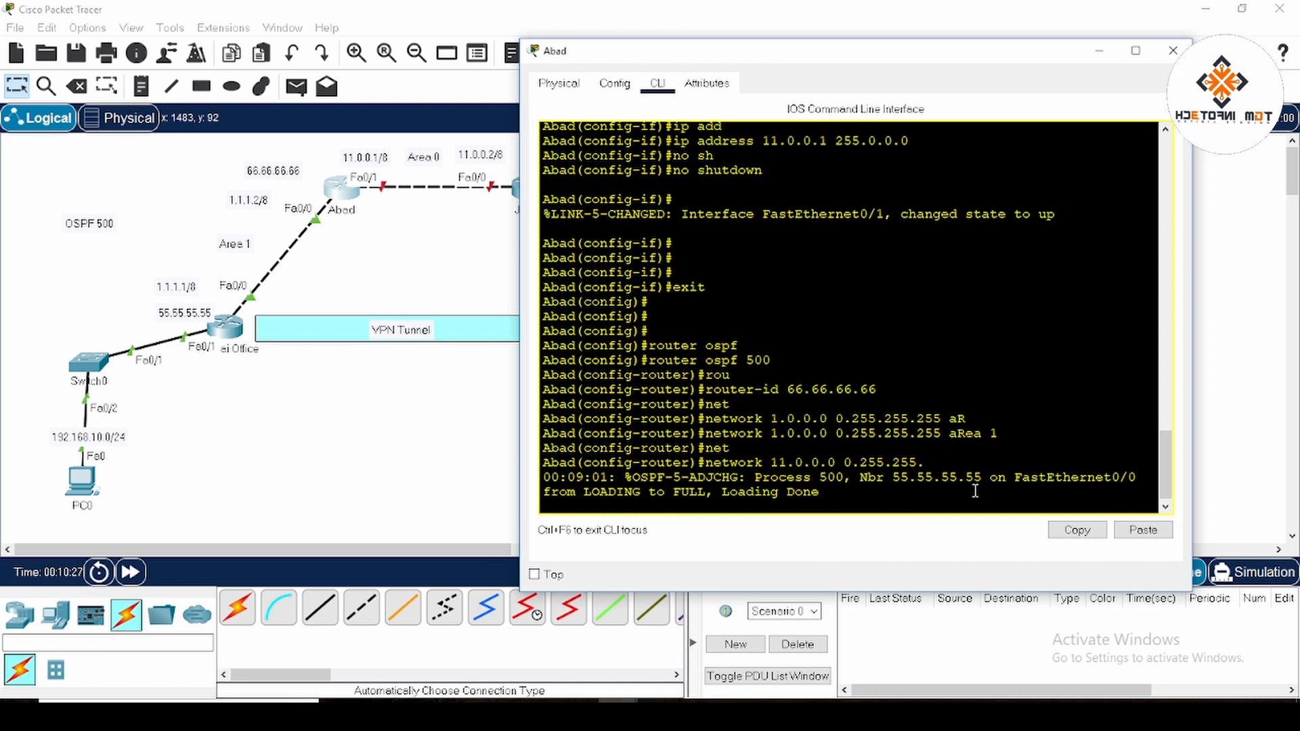
pyautogui.write('2555')
pyautogui.press('BackSpace')
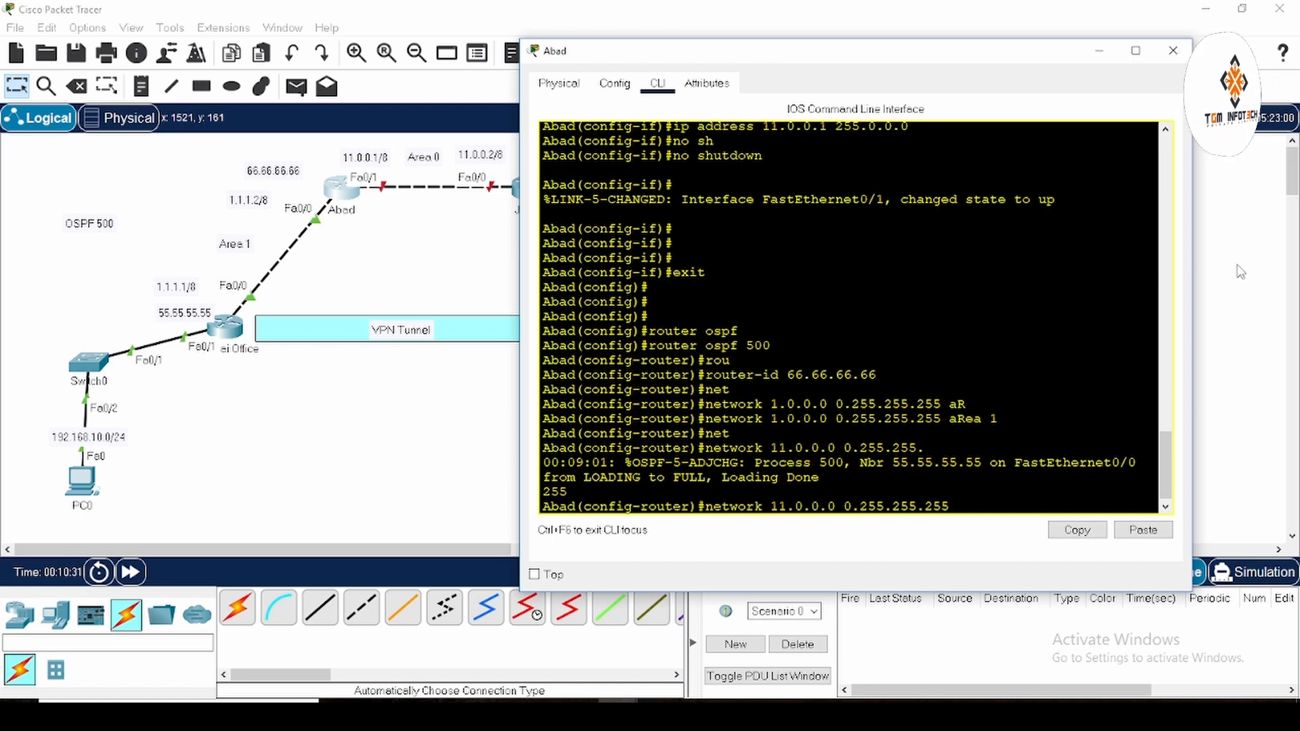
pyautogui.write('ar')
pyautogui.press('Tab')
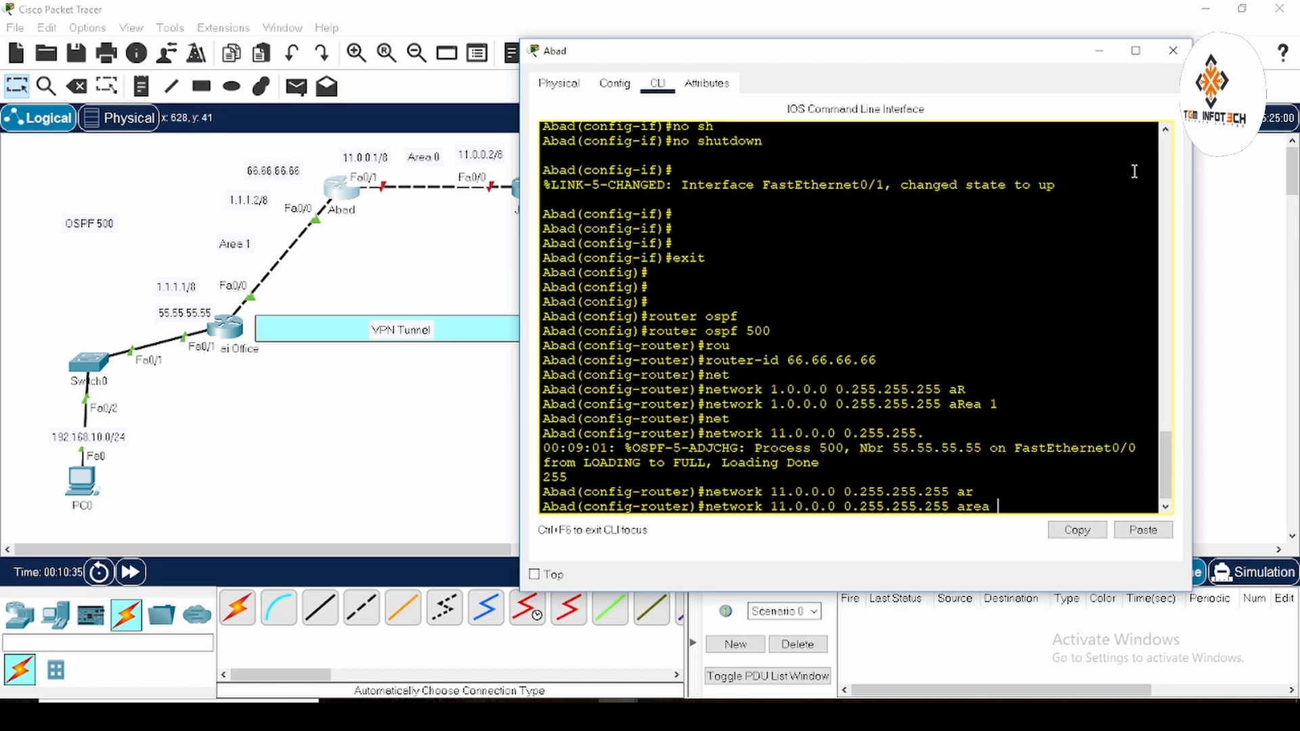
pyautogui.write('0')
pyautogui.press('Return')
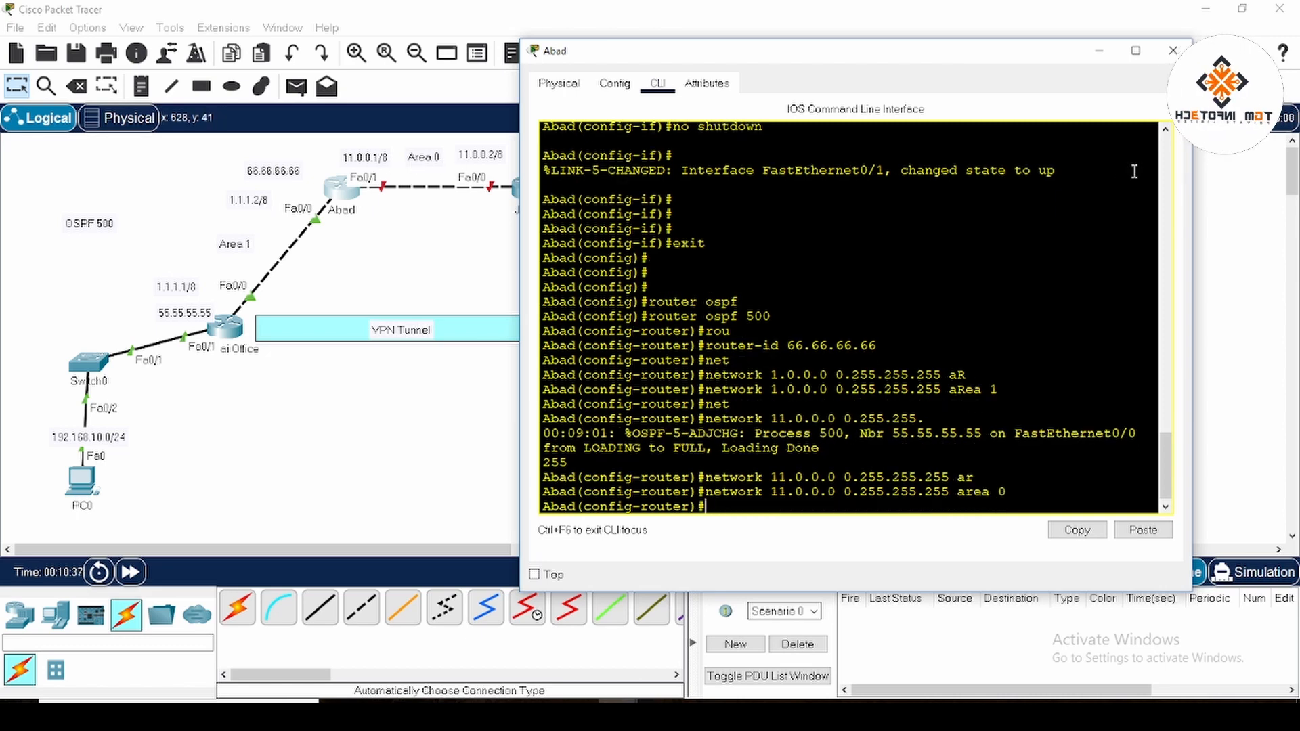
# End configuration mode on the Abad router and close its window.
pyautogui.write('end')
pyautogui.press('Return')
pyautogui.press('Return')
pyautogui.press('Return')
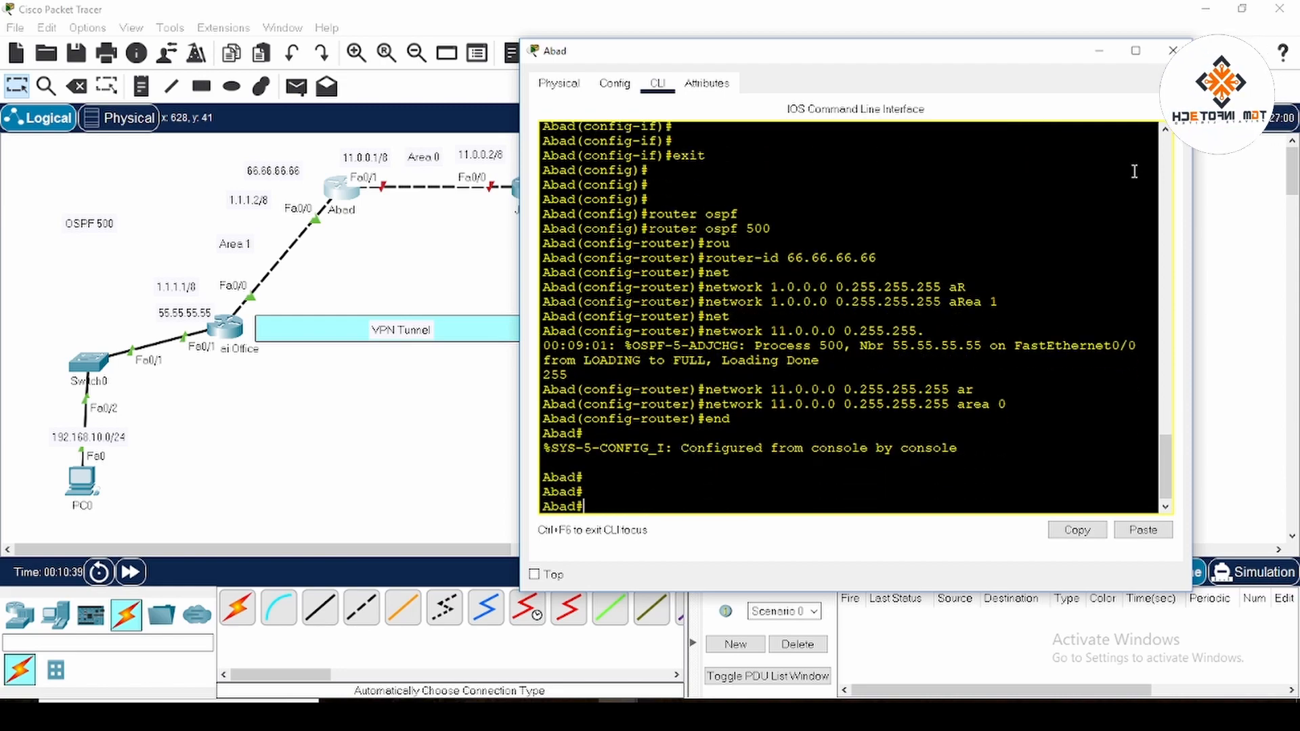
pyautogui.click(1177, 55)
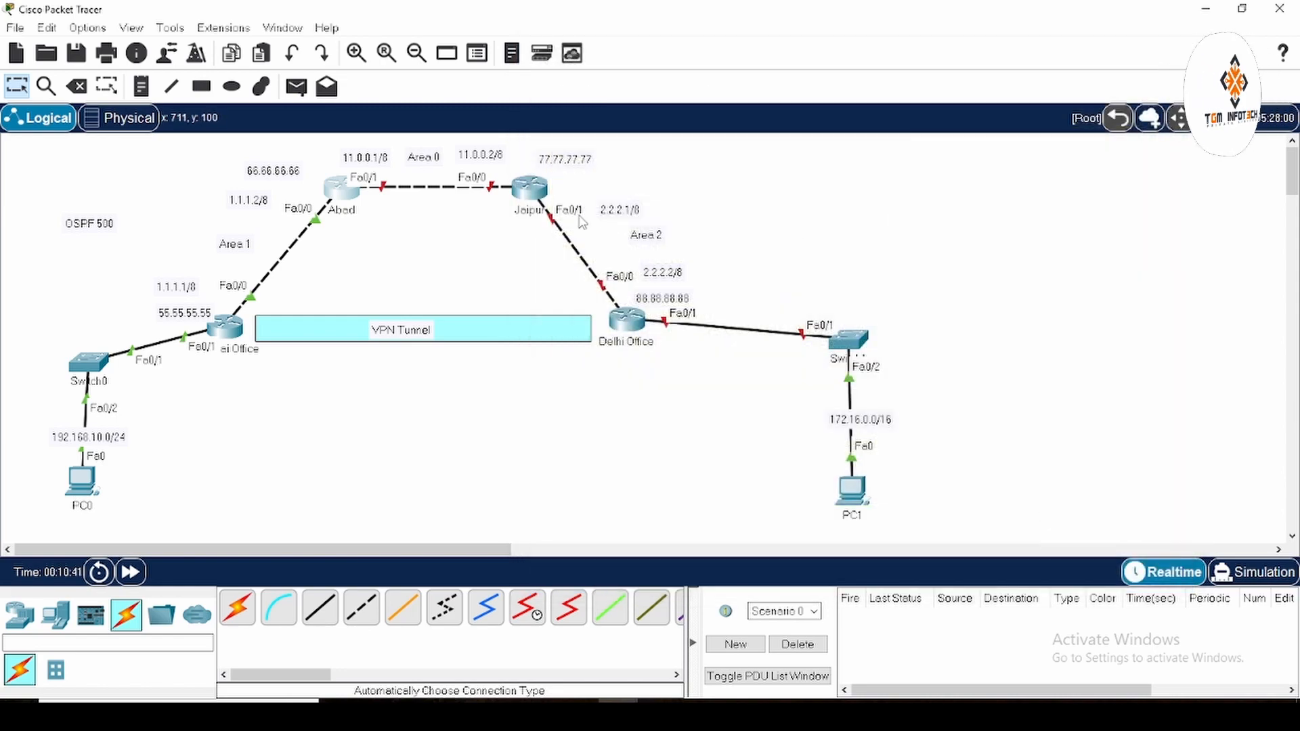
# Open the Jaipur router's command line and widen its window while keeping its FastEthernet0/0 link labels in view.
pyautogui.click(531, 190)
pyautogui.moveTo(641, 76); pyautogui.dragTo(856, 60)
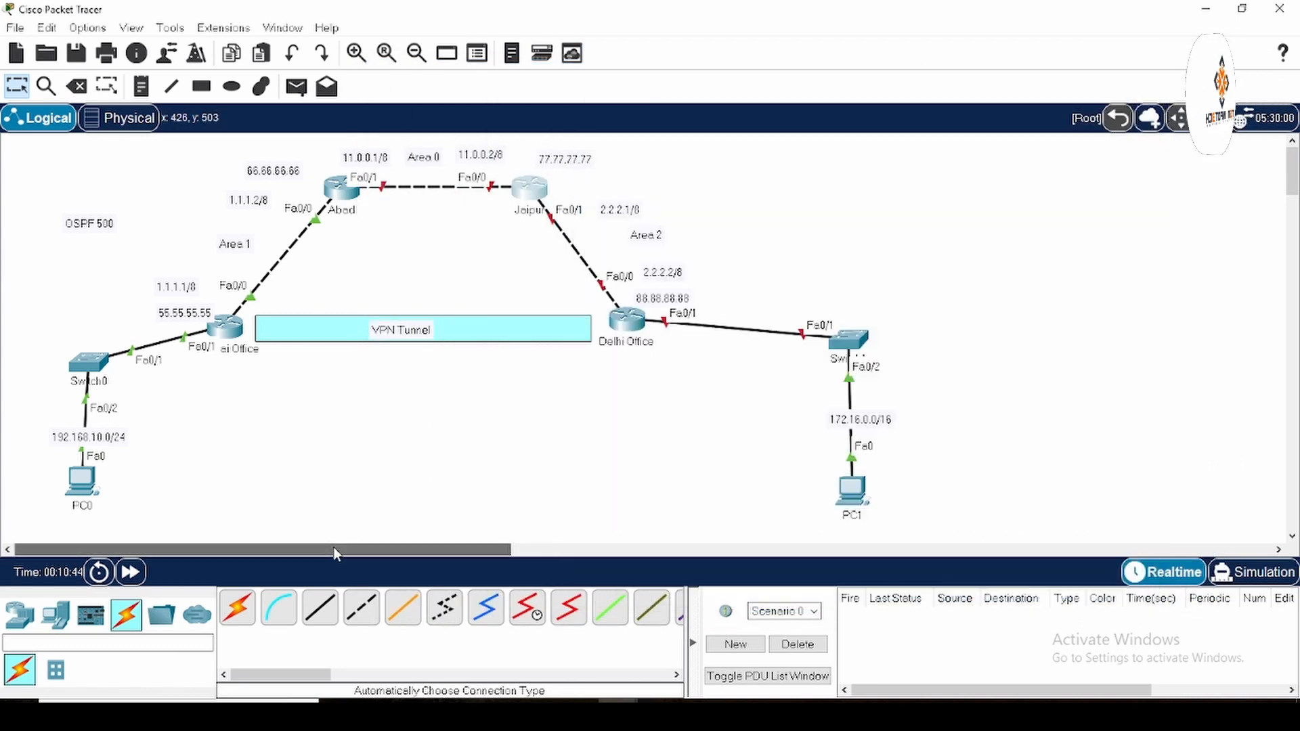
pyautogui.moveTo(333, 547); pyautogui.dragTo(409, 547)
pyautogui.click(339, 197)
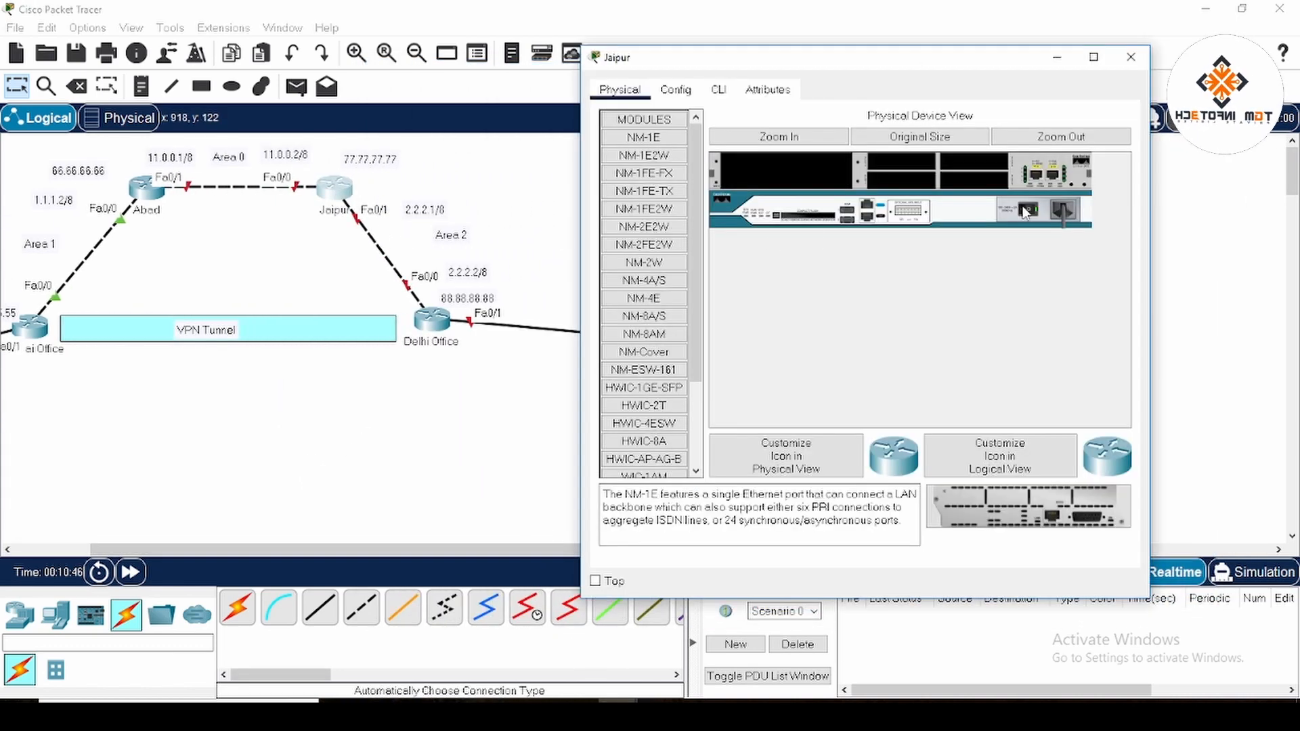
pyautogui.moveTo(1152, 206); pyautogui.dragTo(1282, 206)
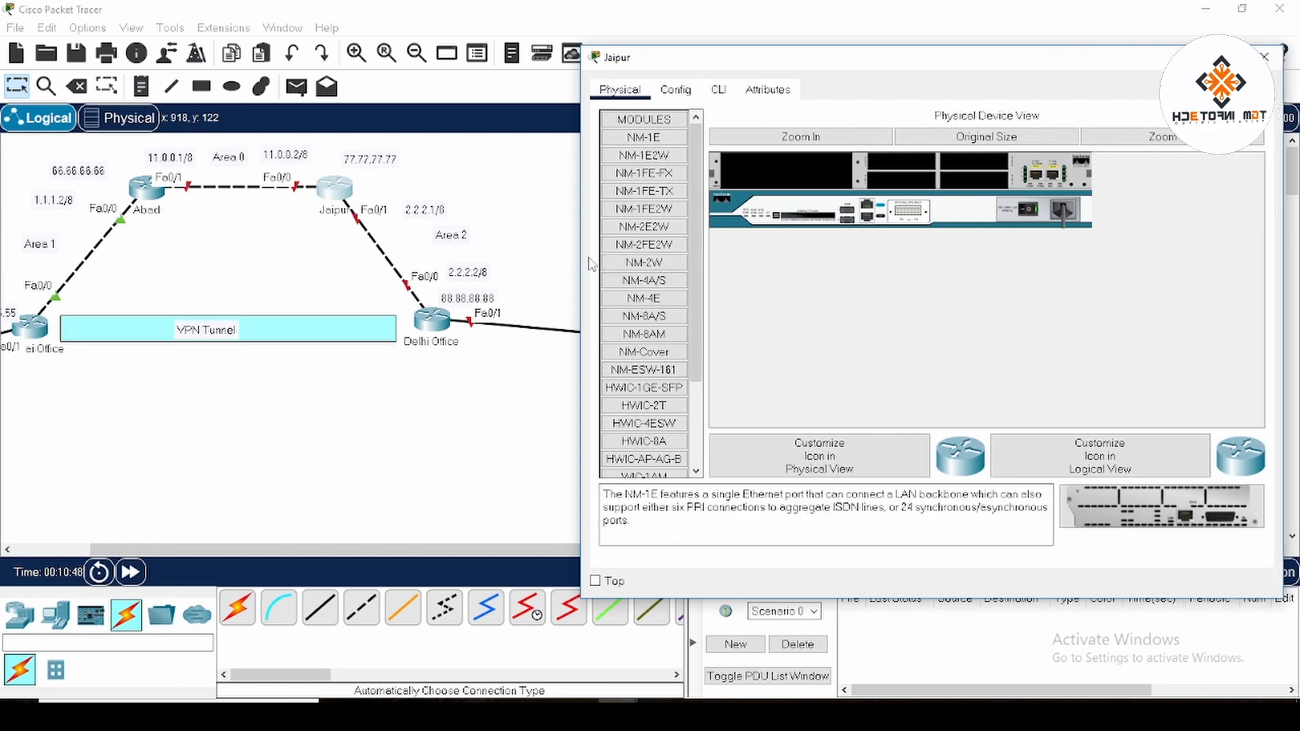
pyautogui.moveTo(579, 257); pyautogui.dragTo(432, 257)
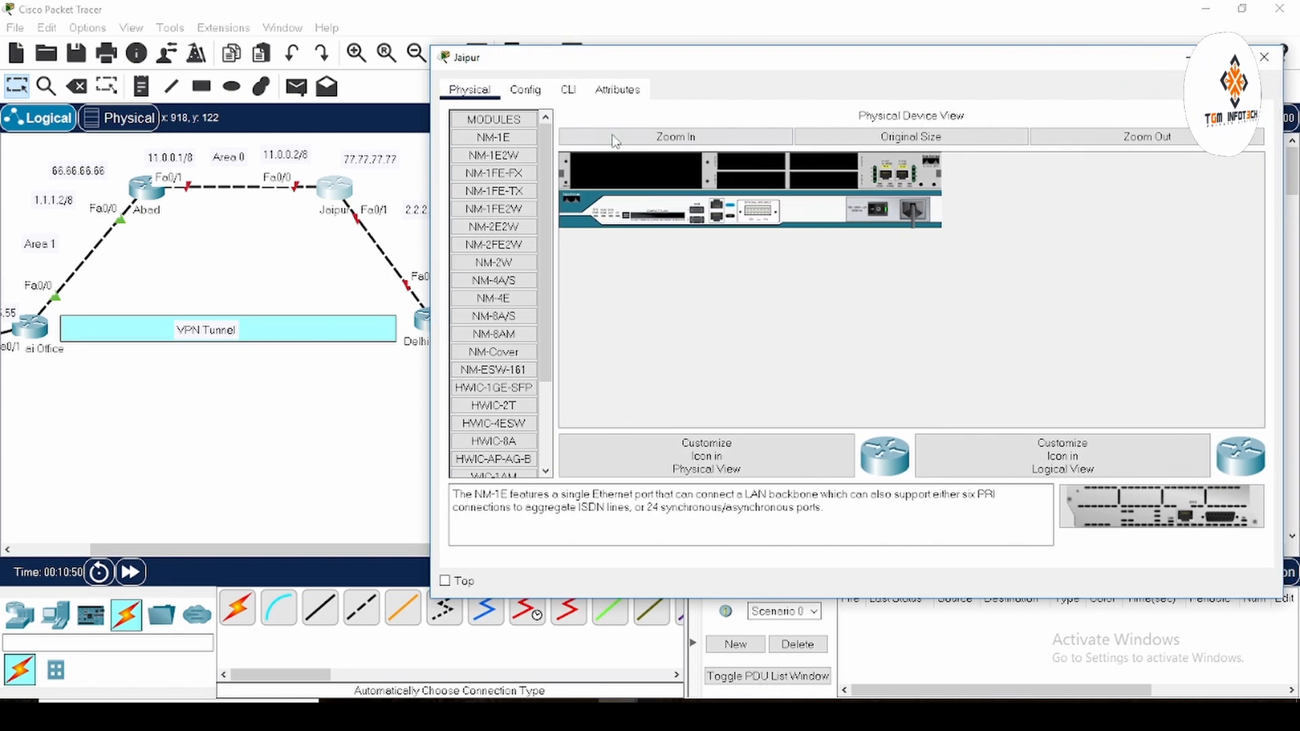
pyautogui.click(569, 90)
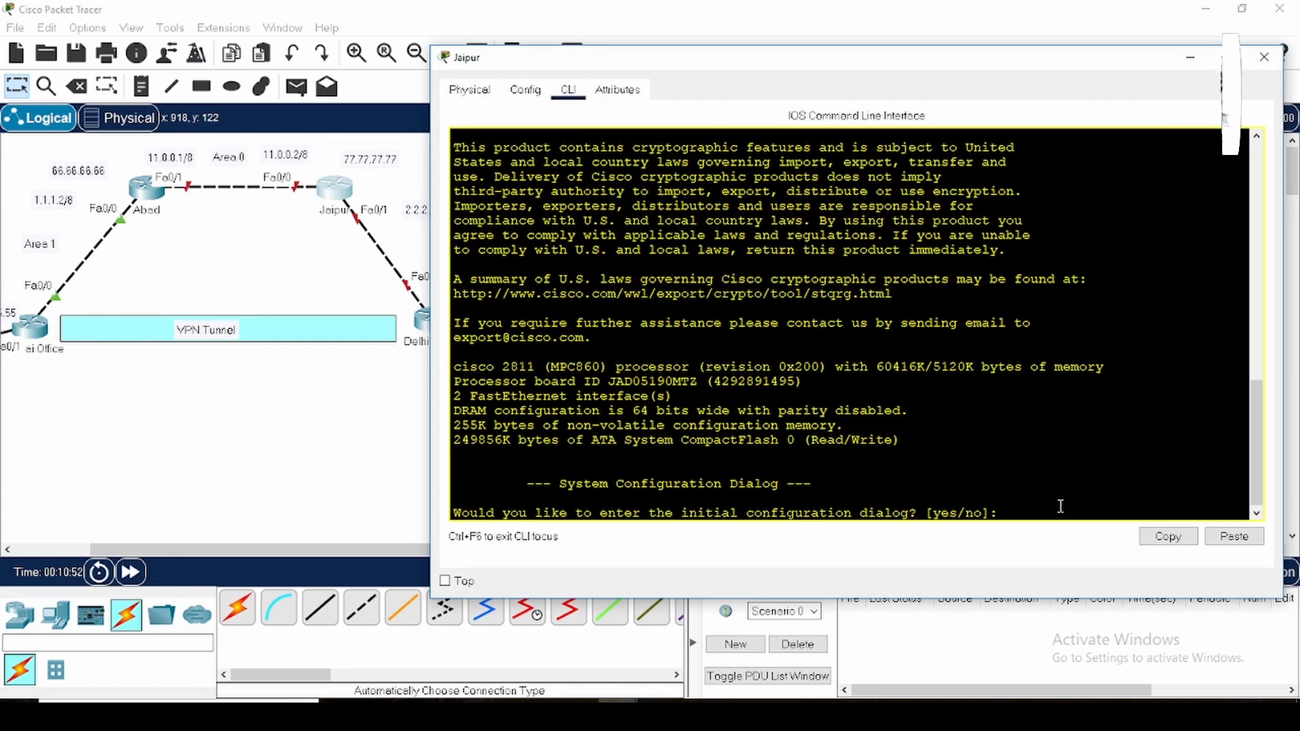
# Decline the initial configuration dialog on the Jaipur router and enter global configuration mode.
pyautogui.write('n')
pyautogui.press('Return')
pyautogui.press('Return')
pyautogui.press('Return')
pyautogui.press('Return')
pyautogui.press('Return')
pyautogui.write('en')
pyautogui.press('Return')
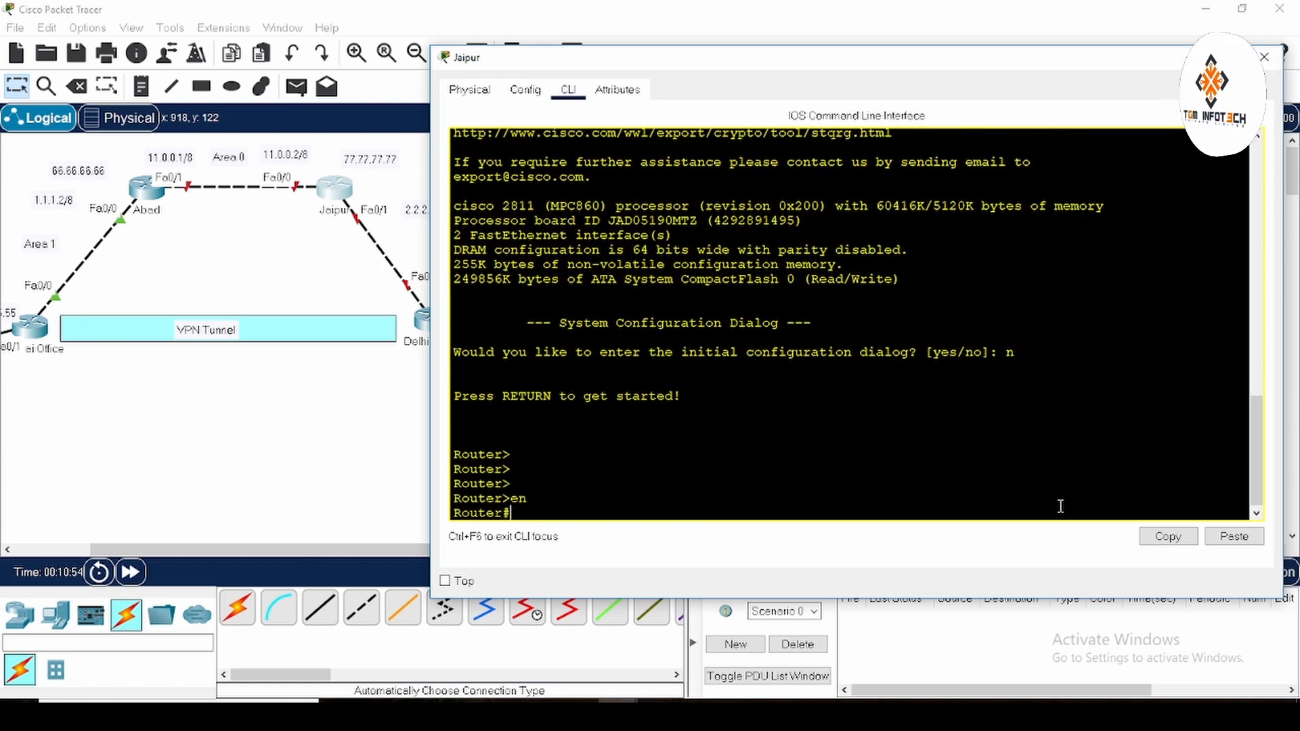
pyautogui.press('Return')
pyautogui.write('conf t')
pyautogui.press('Return')
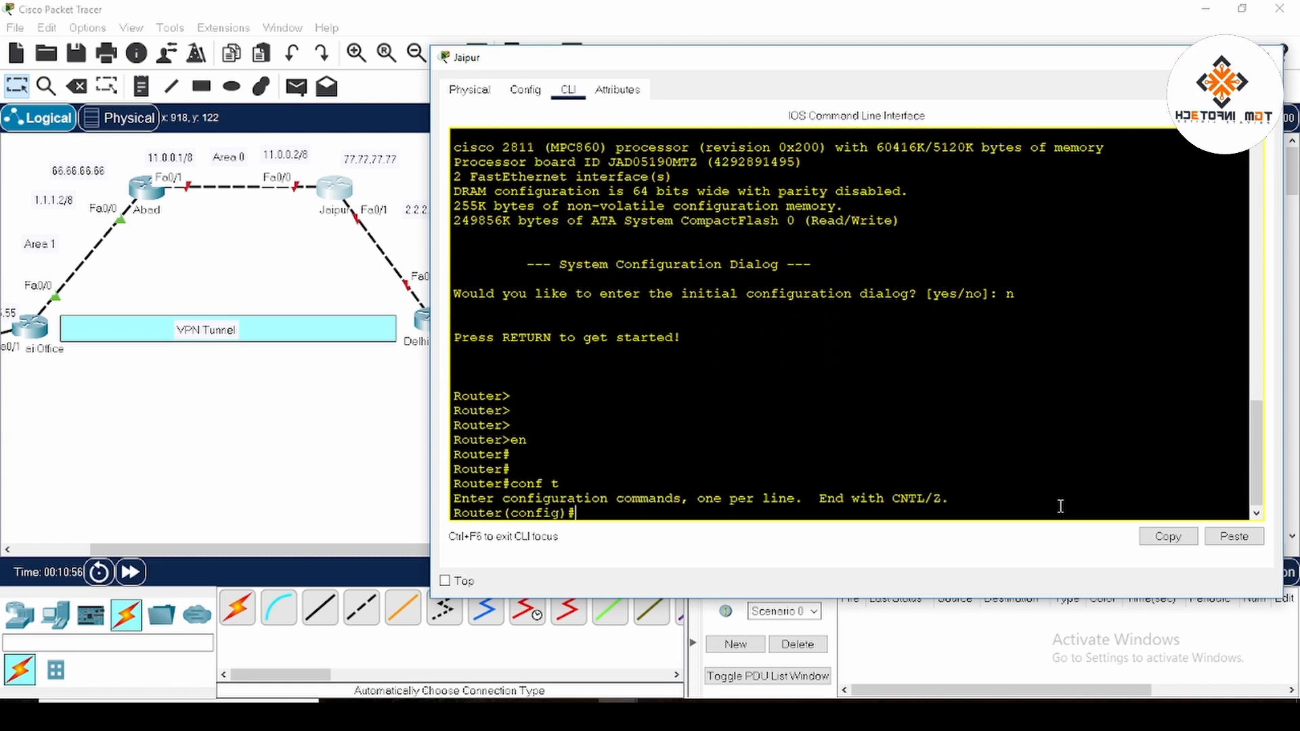
# Set the router's hostname to Jaipur.
pyautogui.write('ho')
pyautogui.press('Tab')
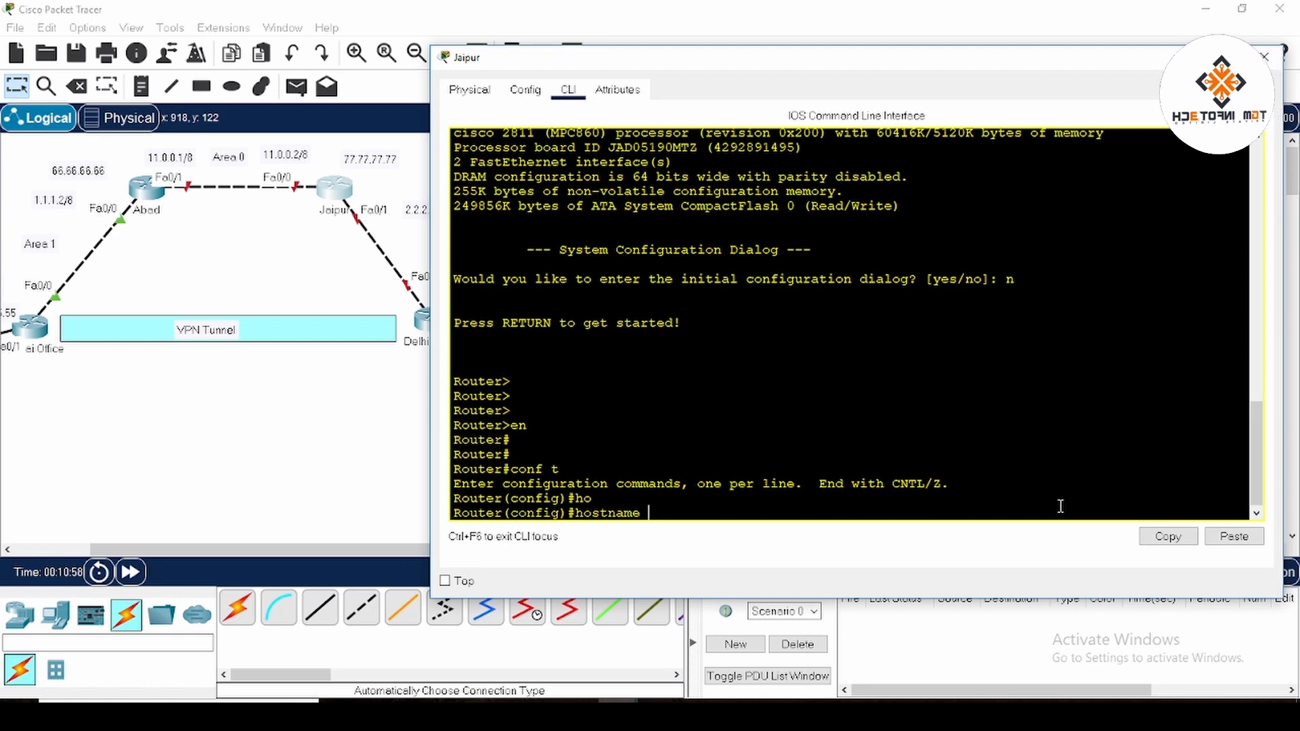
pyautogui.write('Jaipur')
pyautogui.press('Return')
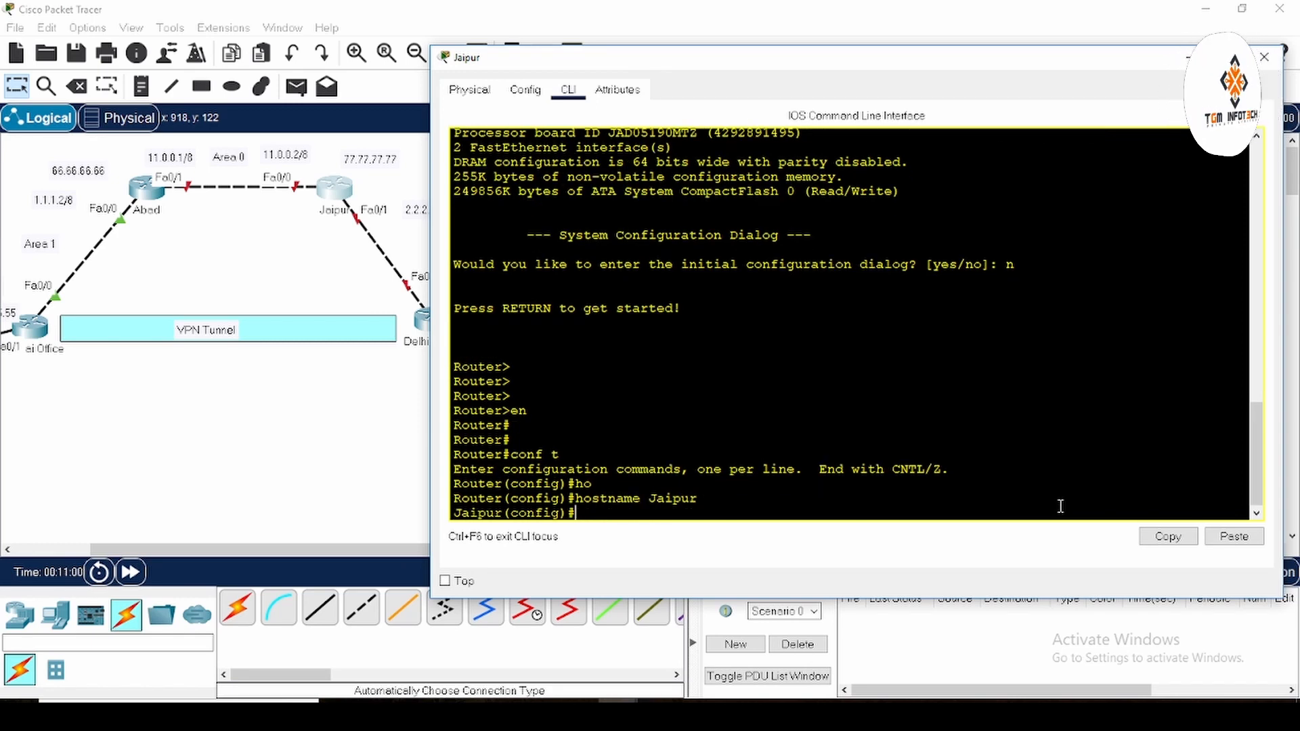
# Enter interface f0/0 on the Jaipur router and assign it IP address 11.0.0.2 with mask 255.0.0.0.
pyautogui.write('int f0')
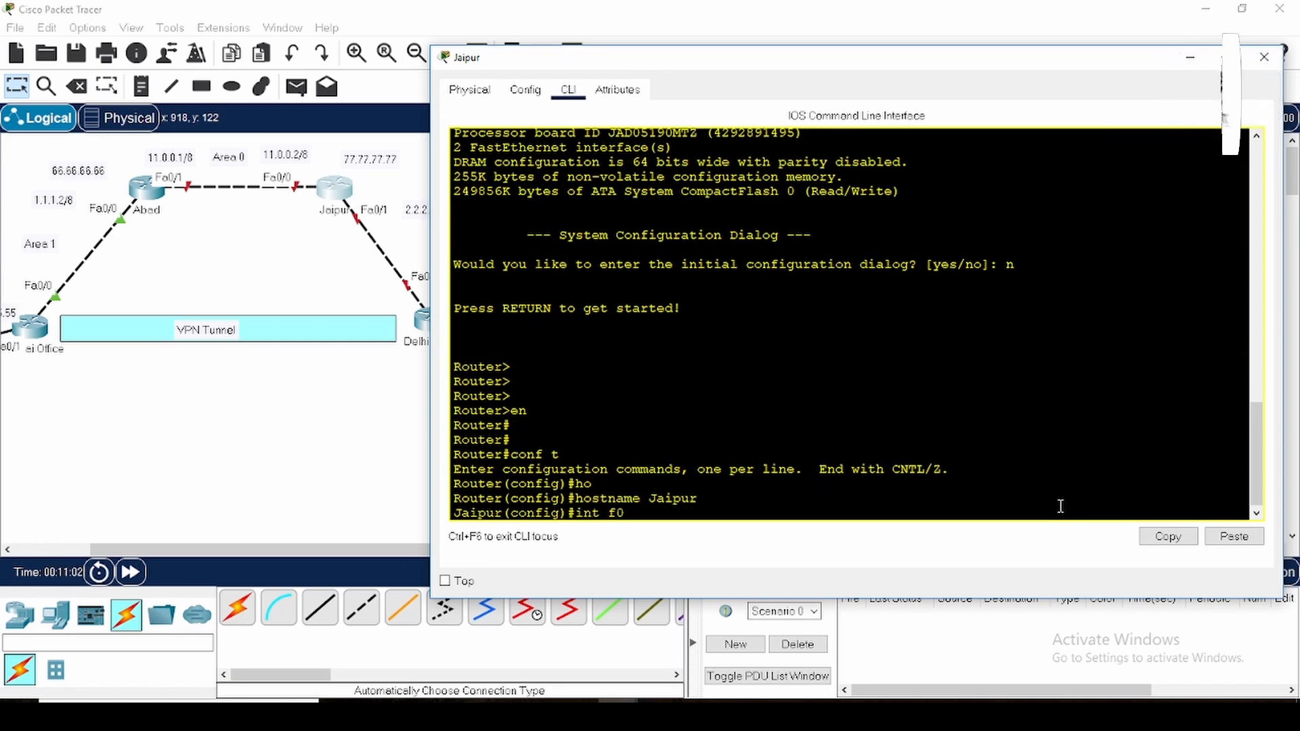
pyautogui.write('/0')
pyautogui.press('Return')
pyautogui.write('ip ad')
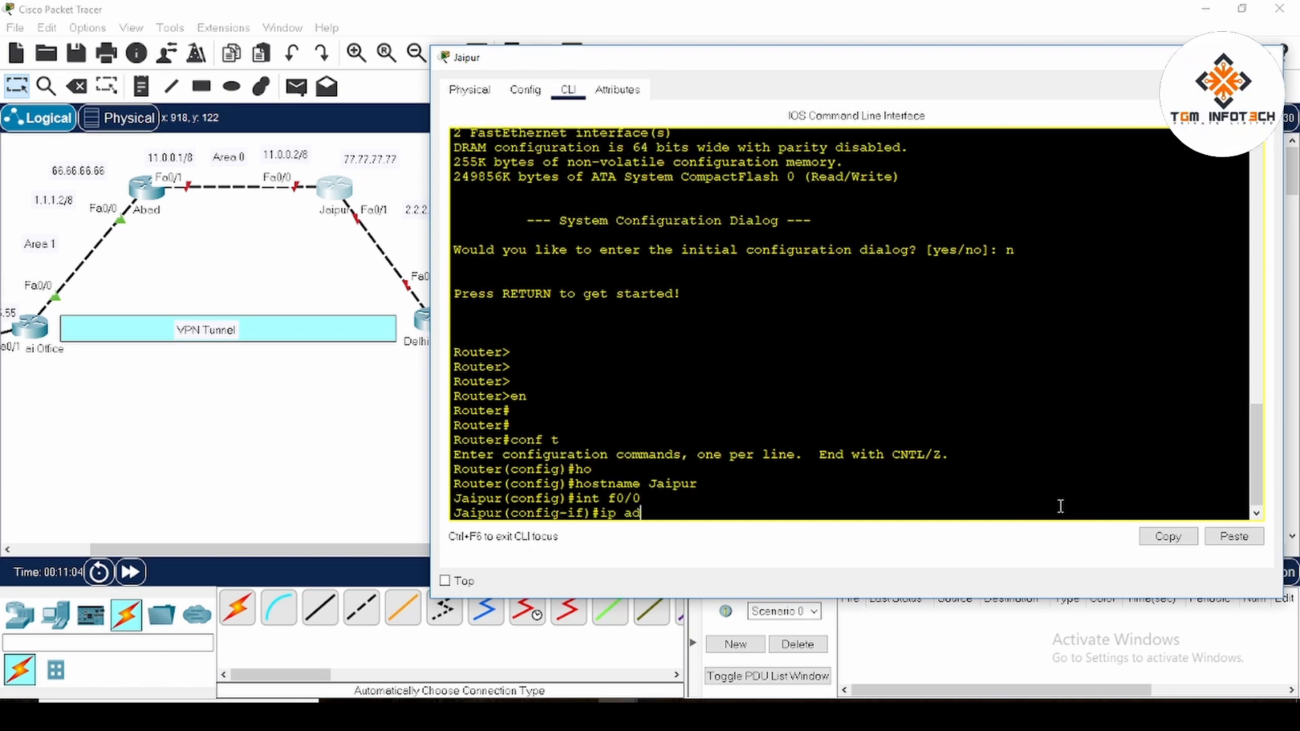
pyautogui.press('Tab')
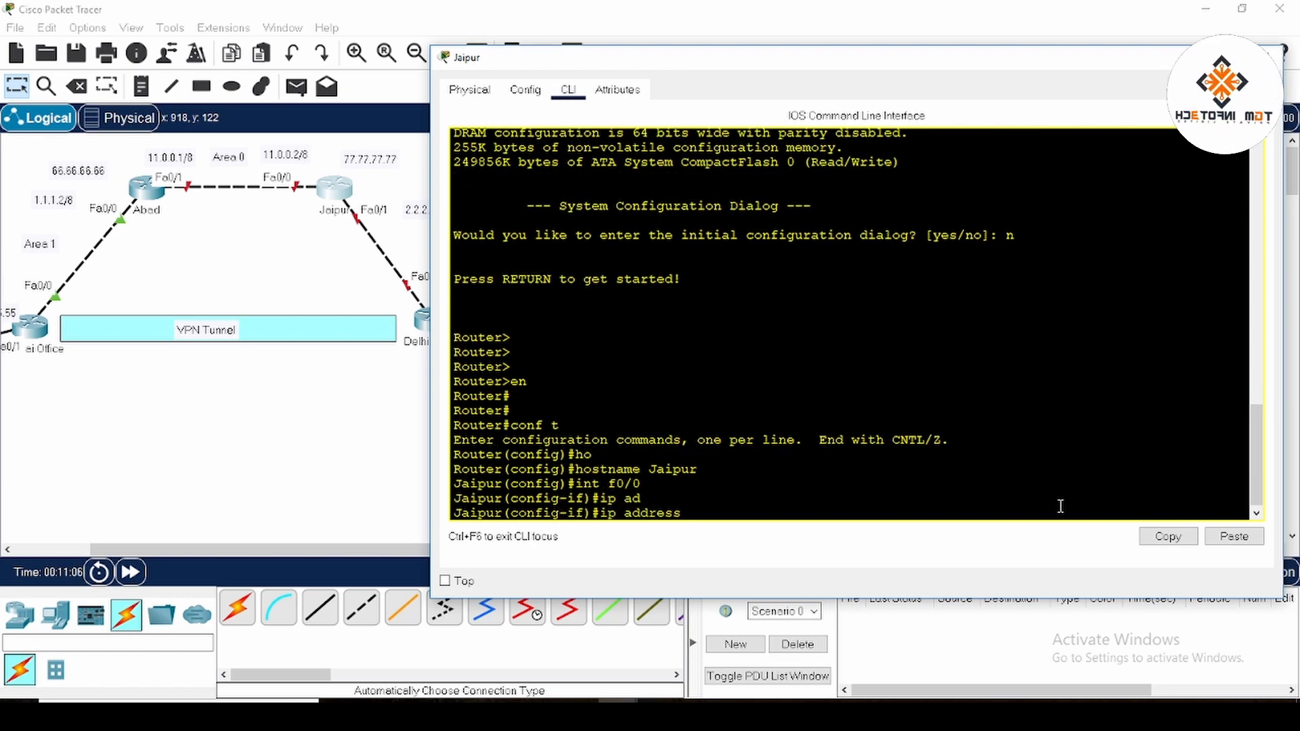
pyautogui.write('11.0.0.2')
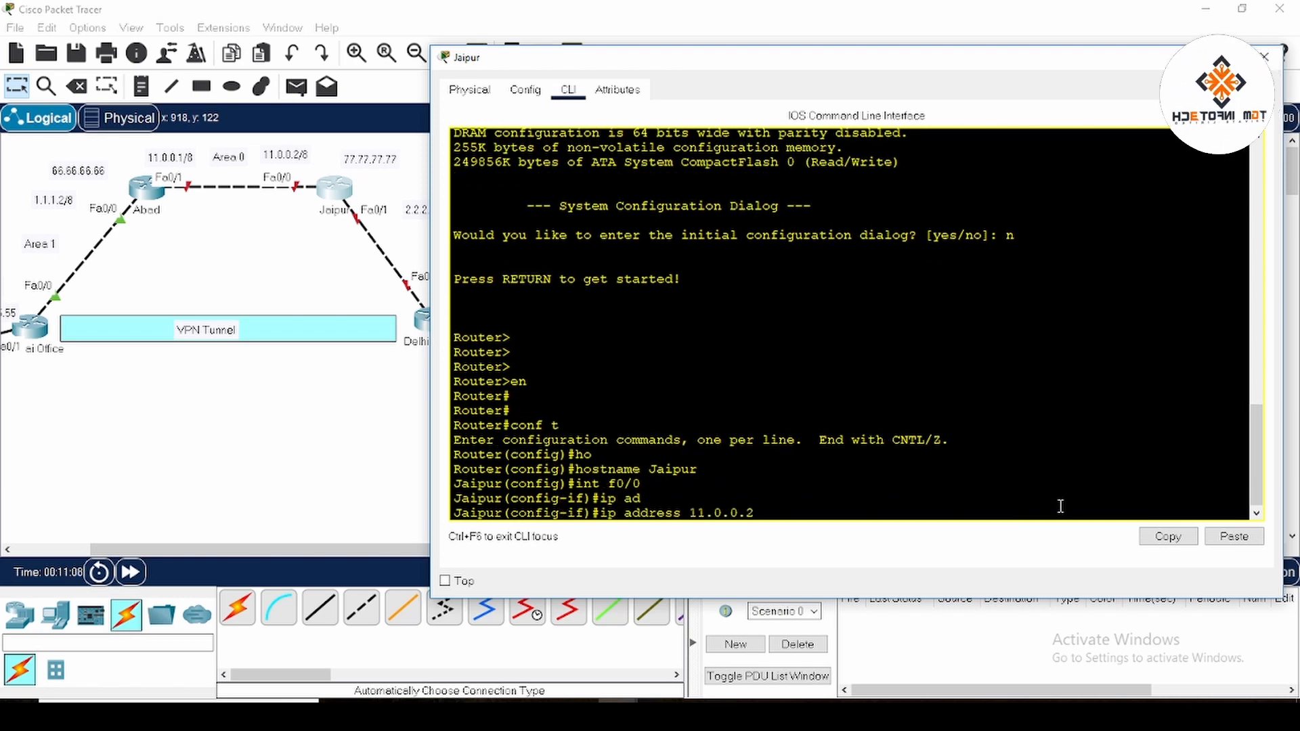
pyautogui.write(' 255.0.0.0')
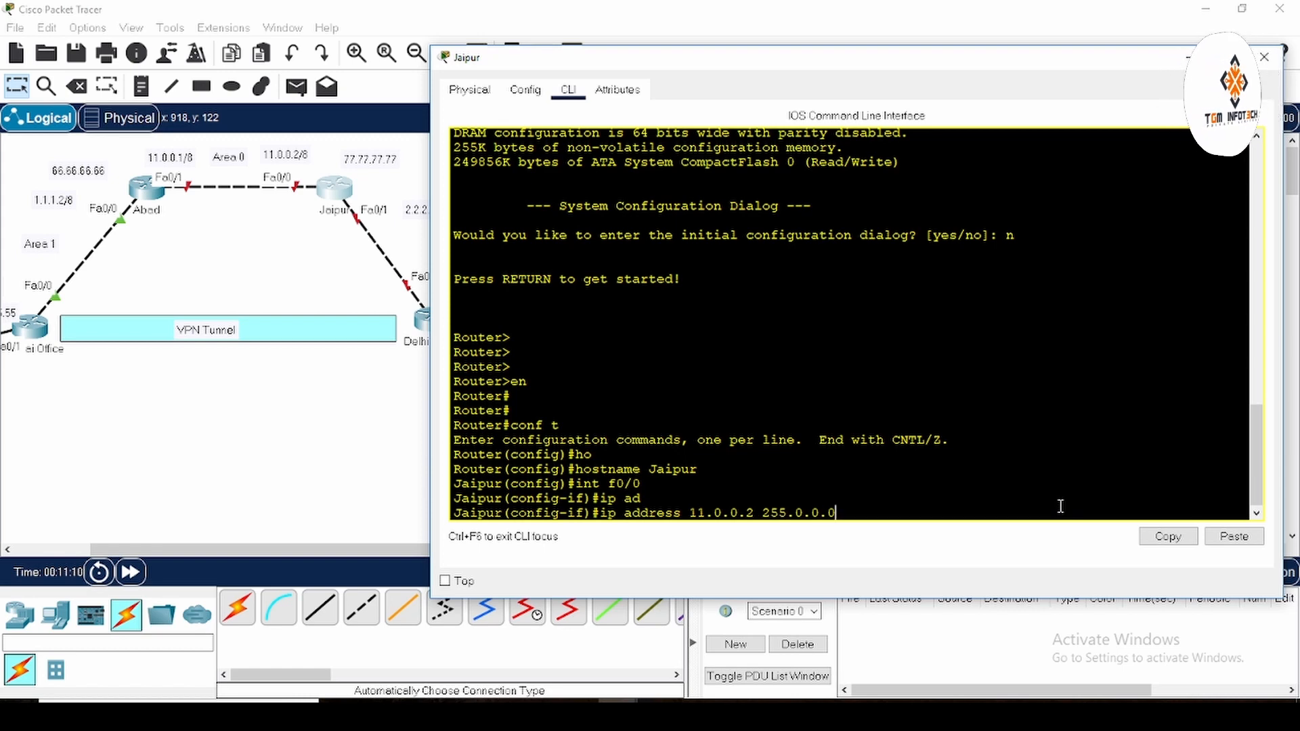
pyautogui.press('Return')
# Enable Jaipur's FastEthernet0/0 interface with no shutdown.
pyautogui.write('no sh')
pyautogui.press('Tab')
pyautogui.press('Return')
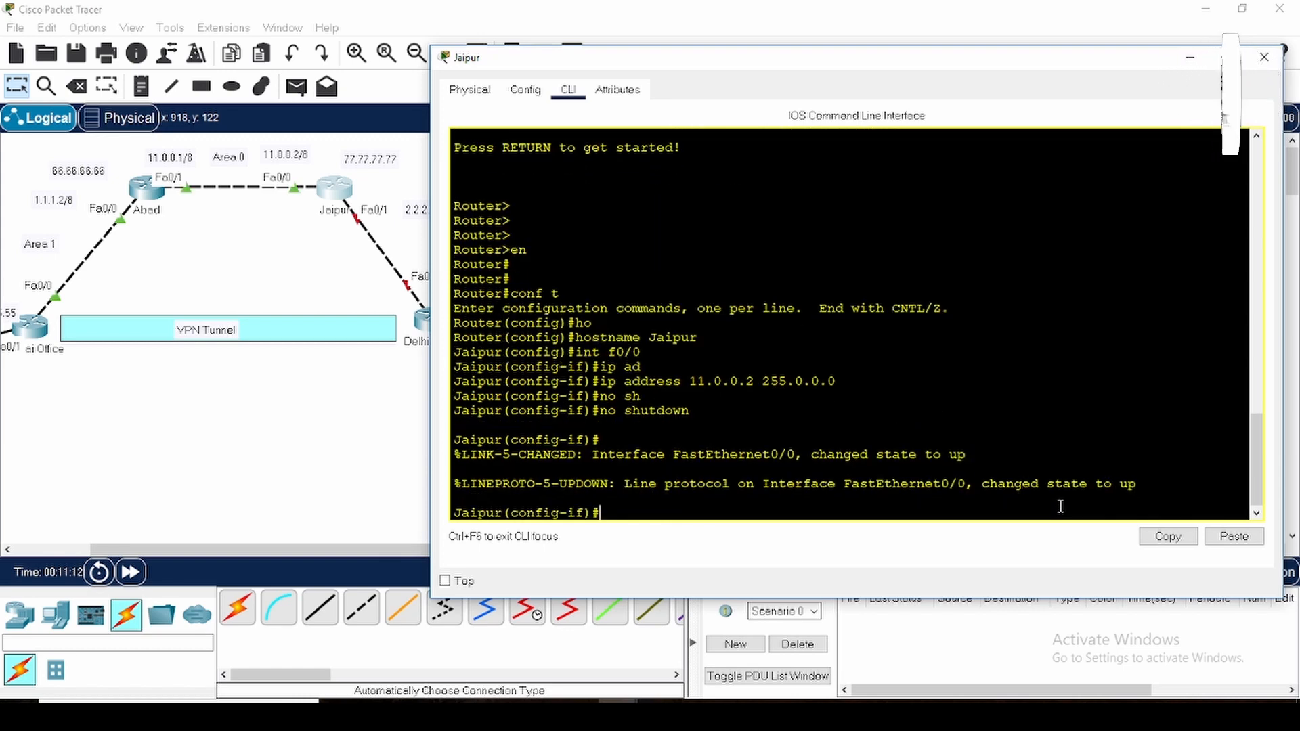
pyautogui.press('Return')
pyautogui.press('Return')
# Enter interface f0/1 on the Jaipur router and assign it IP address 2.2.2.1 with mask 255.0.0.0.
pyautogui.write('int ')
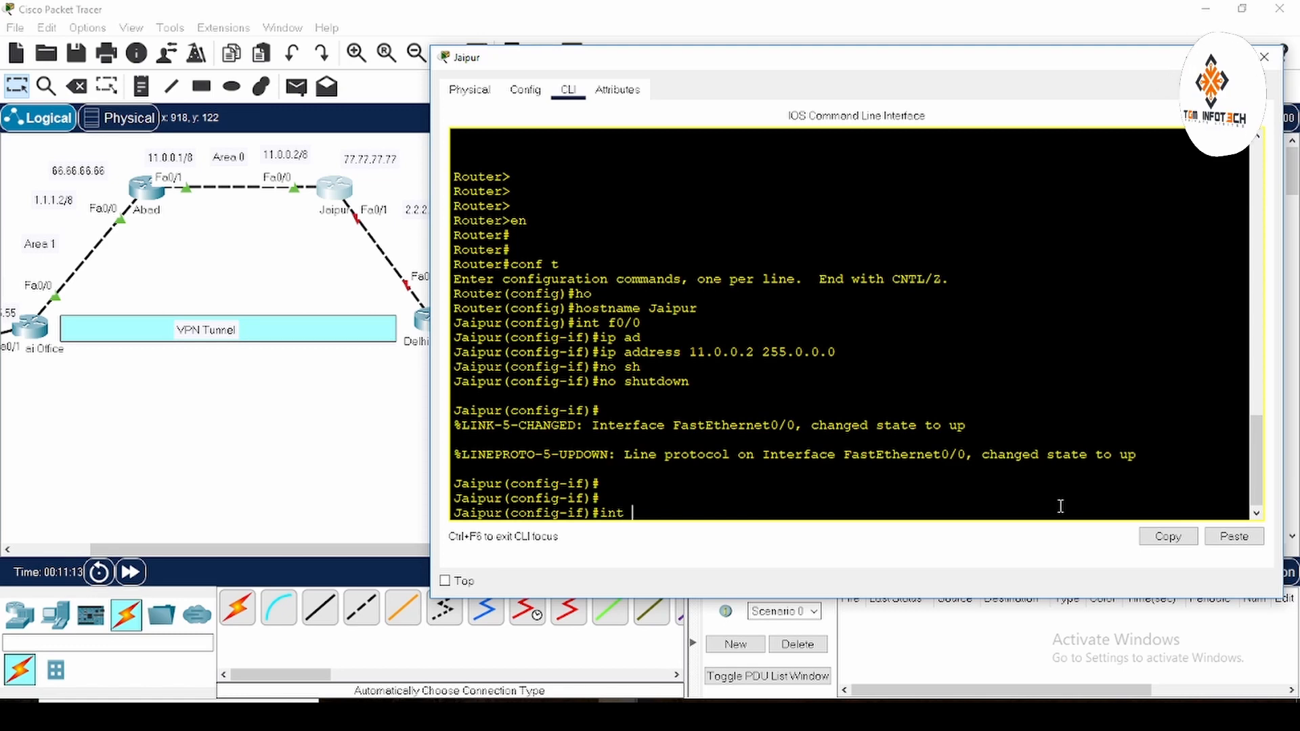
pyautogui.write('f0/1')
pyautogui.press('Return')
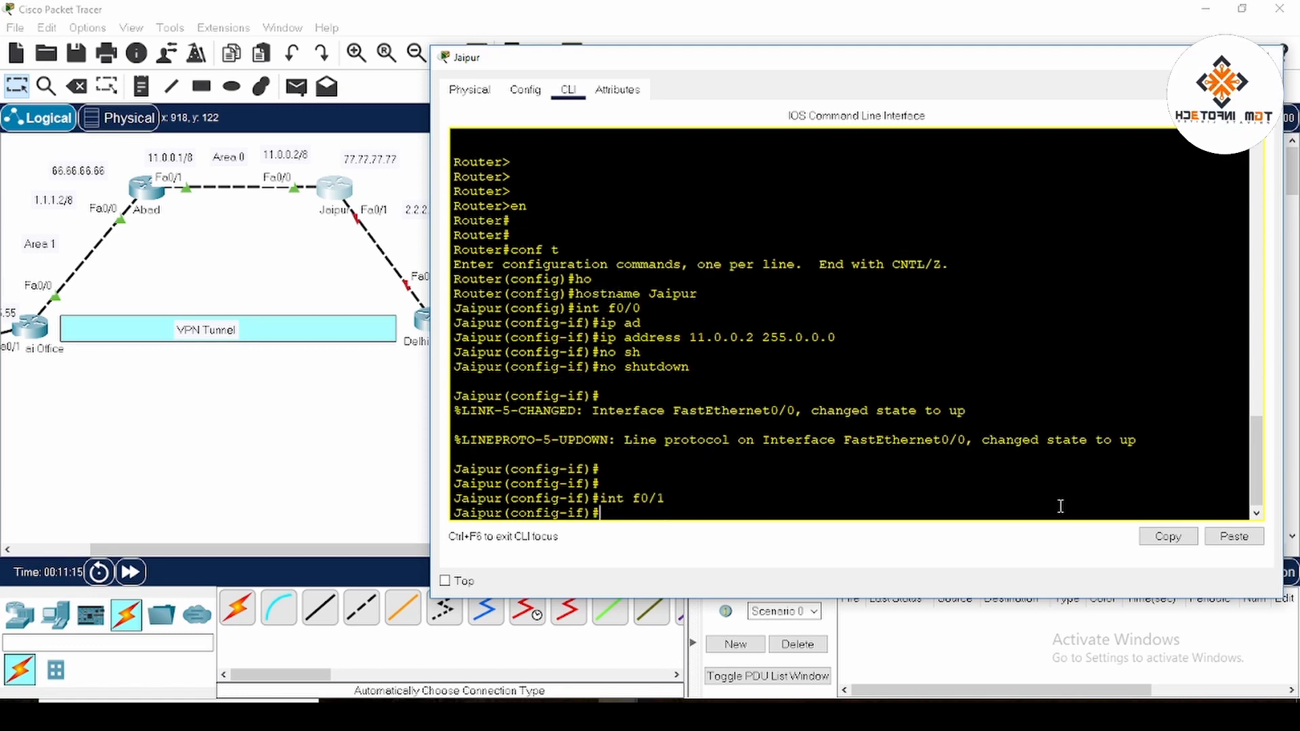
pyautogui.write('ip ad')
pyautogui.press('Tab')
pyautogui.write('2')
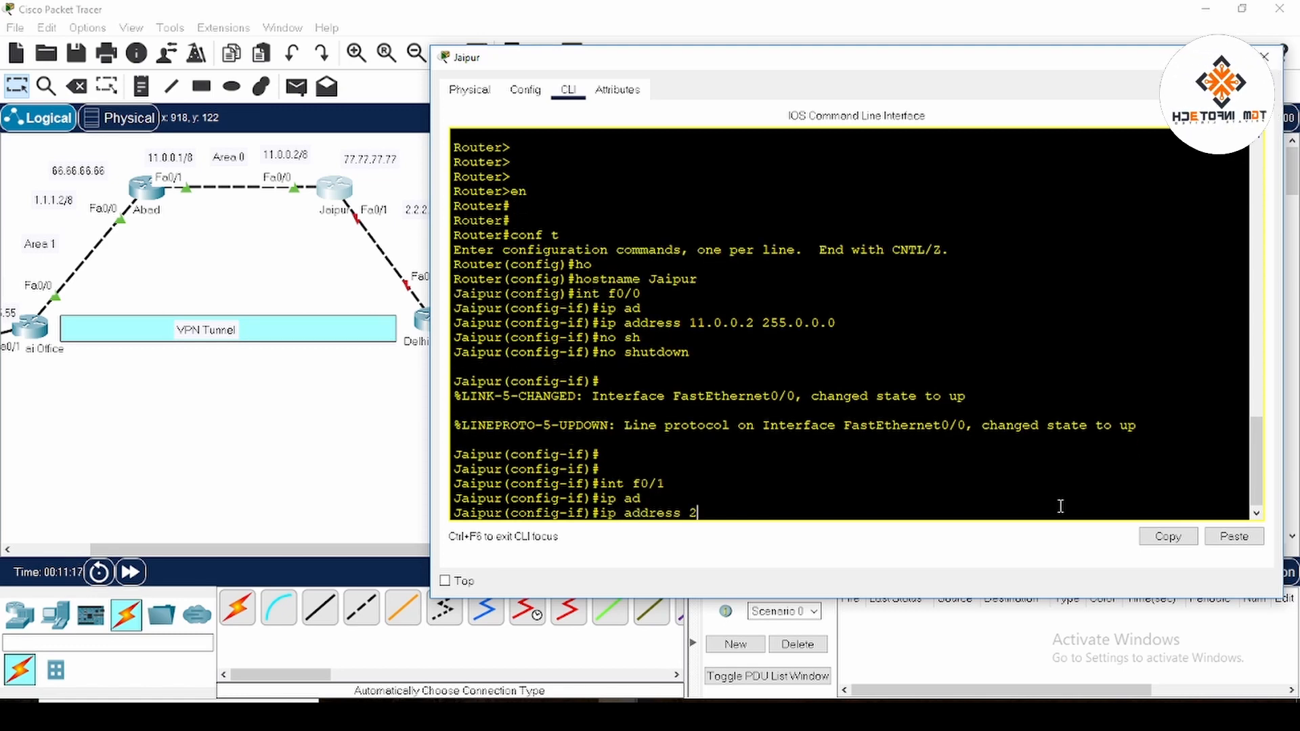
pyautogui.write('.2.2.1 255')
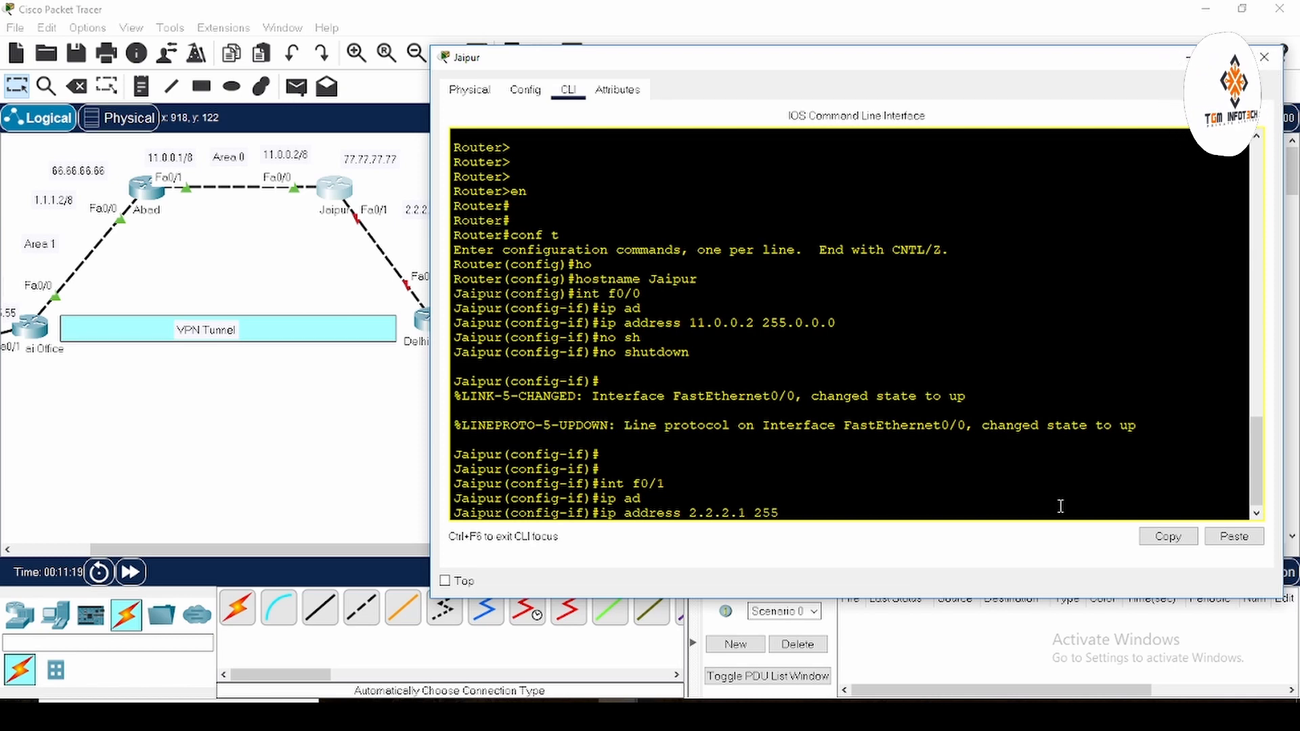
pyautogui.write('.0.0.0')
pyautogui.press('Return')
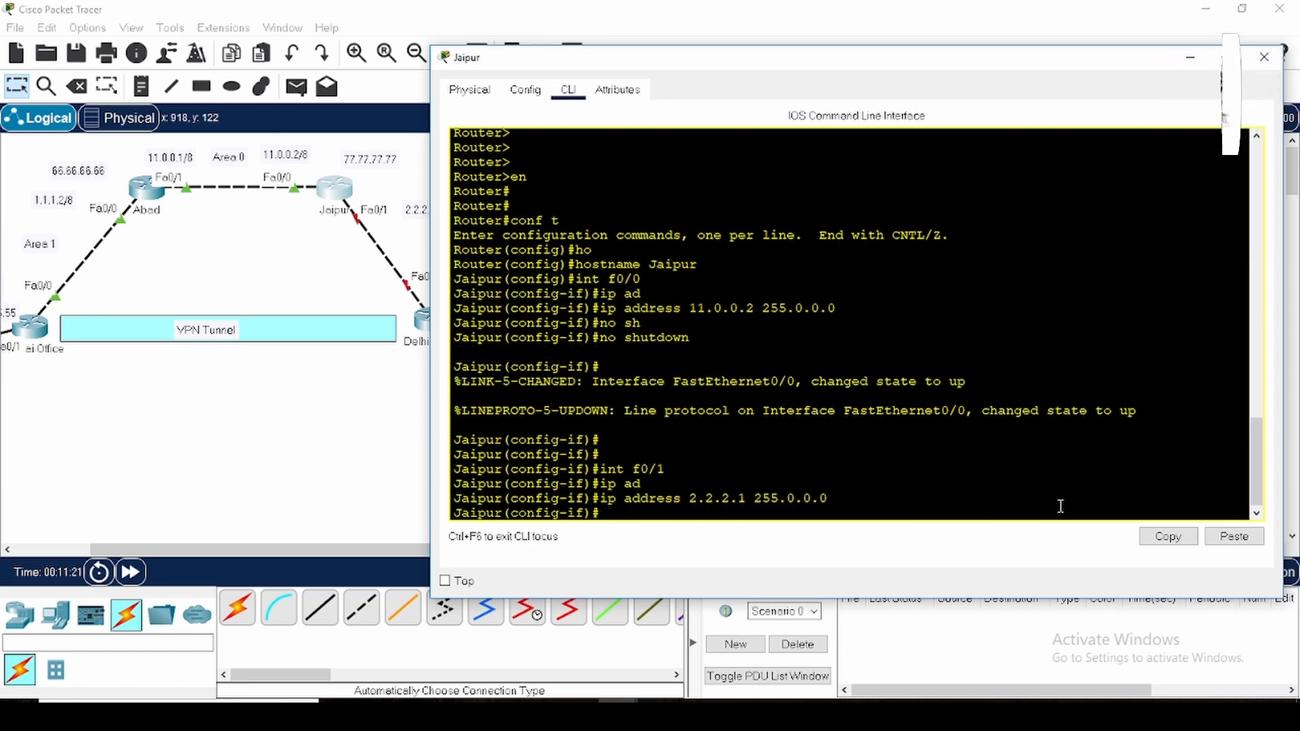
# Enable Jaipur's FastEthernet0/1 interface with no shutdown and return to global configuration mode.
pyautogui.write('no sh')
pyautogui.press('Tab')
pyautogui.press('Return')
pyautogui.press('Return')
pyautogui.press('Return')
pyautogui.press('Return')
pyautogui.write('exit')
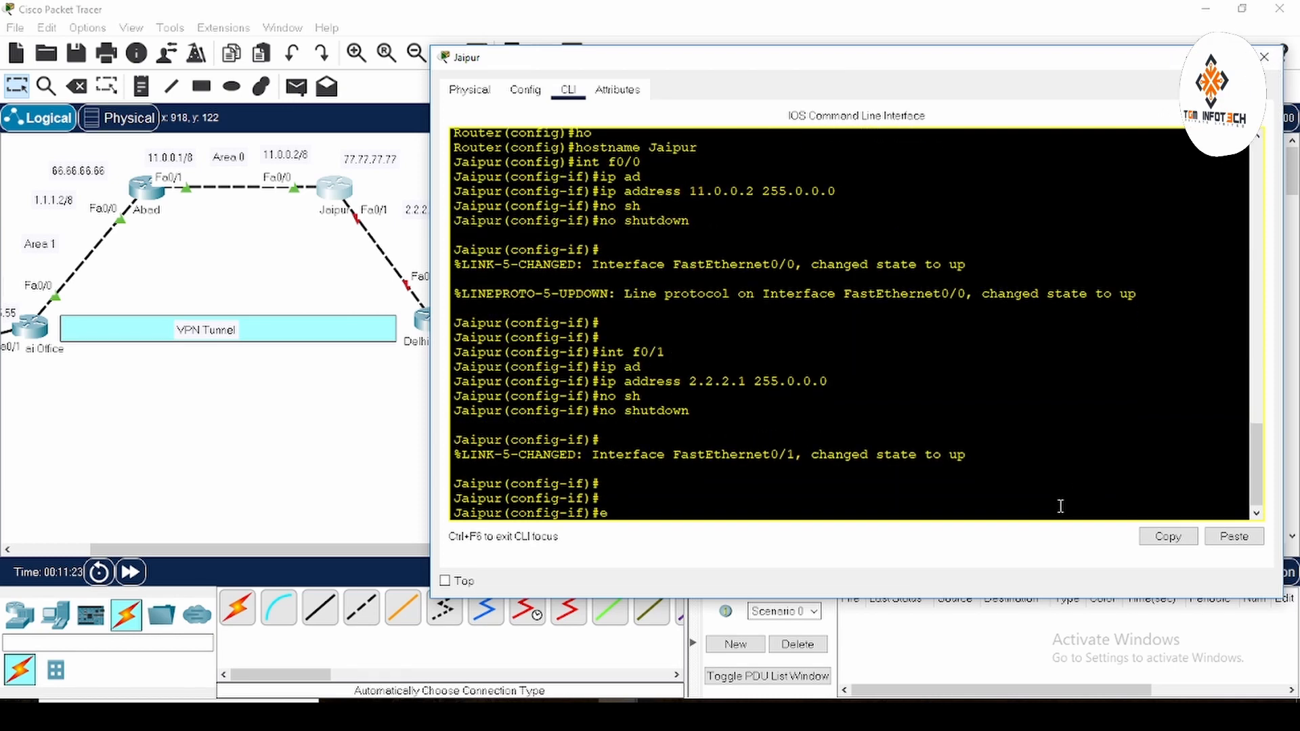
pyautogui.press('Return')
pyautogui.press('Return')
pyautogui.press('Return')
pyautogui.press('Return')
# Start OSPF process 500 on the Jaipur router.
pyautogui.write('rout')
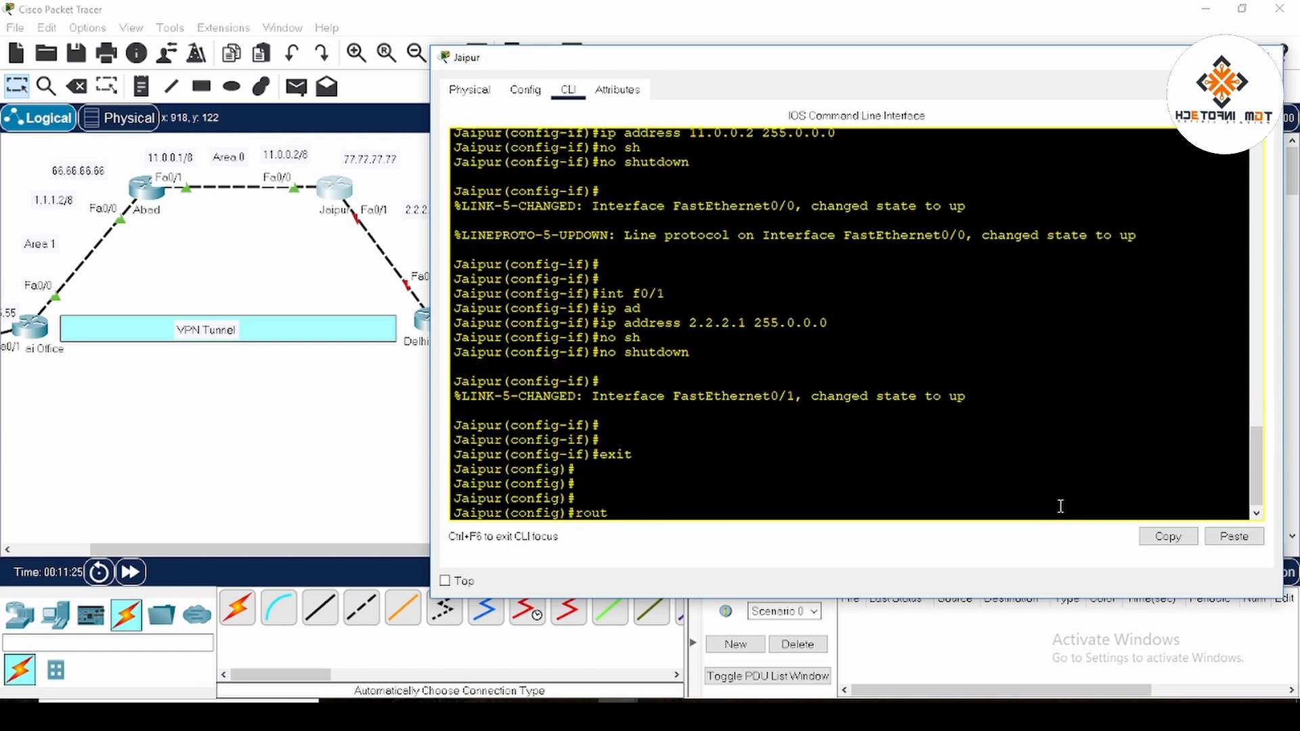
pyautogui.write('er ospf')
pyautogui.press('Tab')
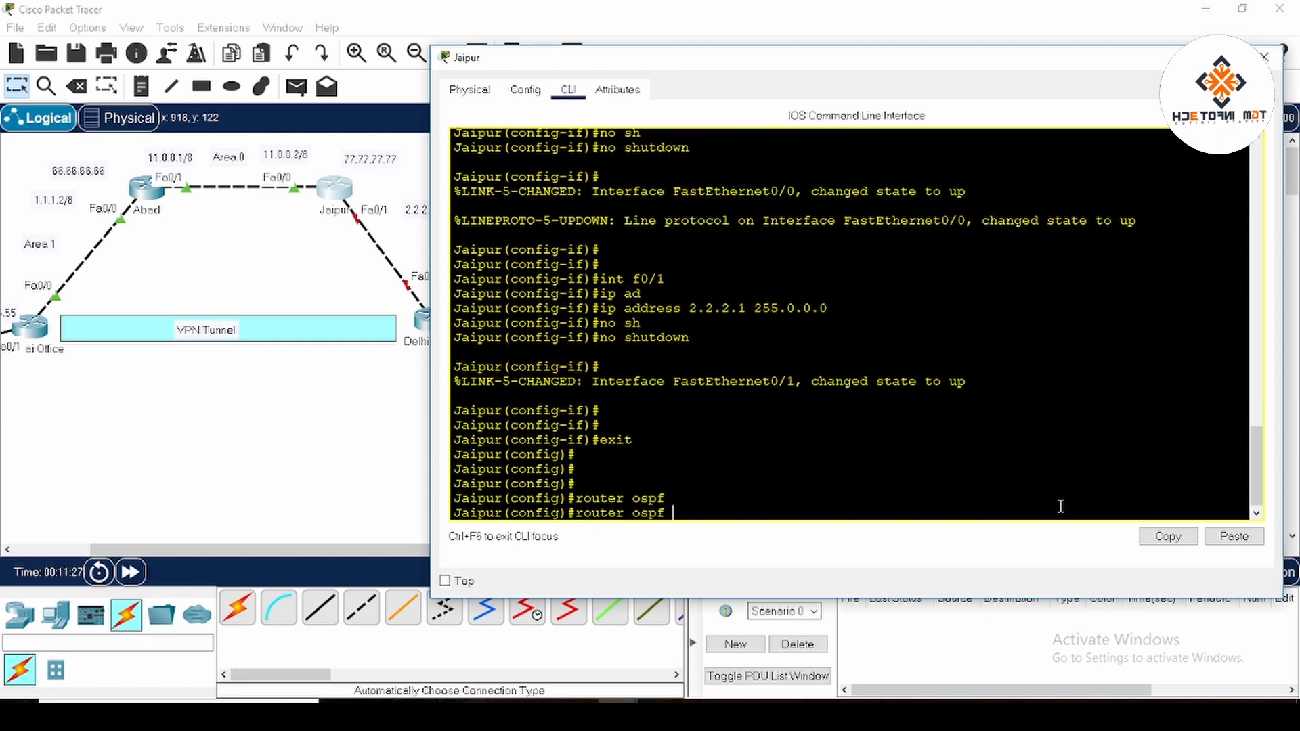
pyautogui.write('500')
pyautogui.press('Return')
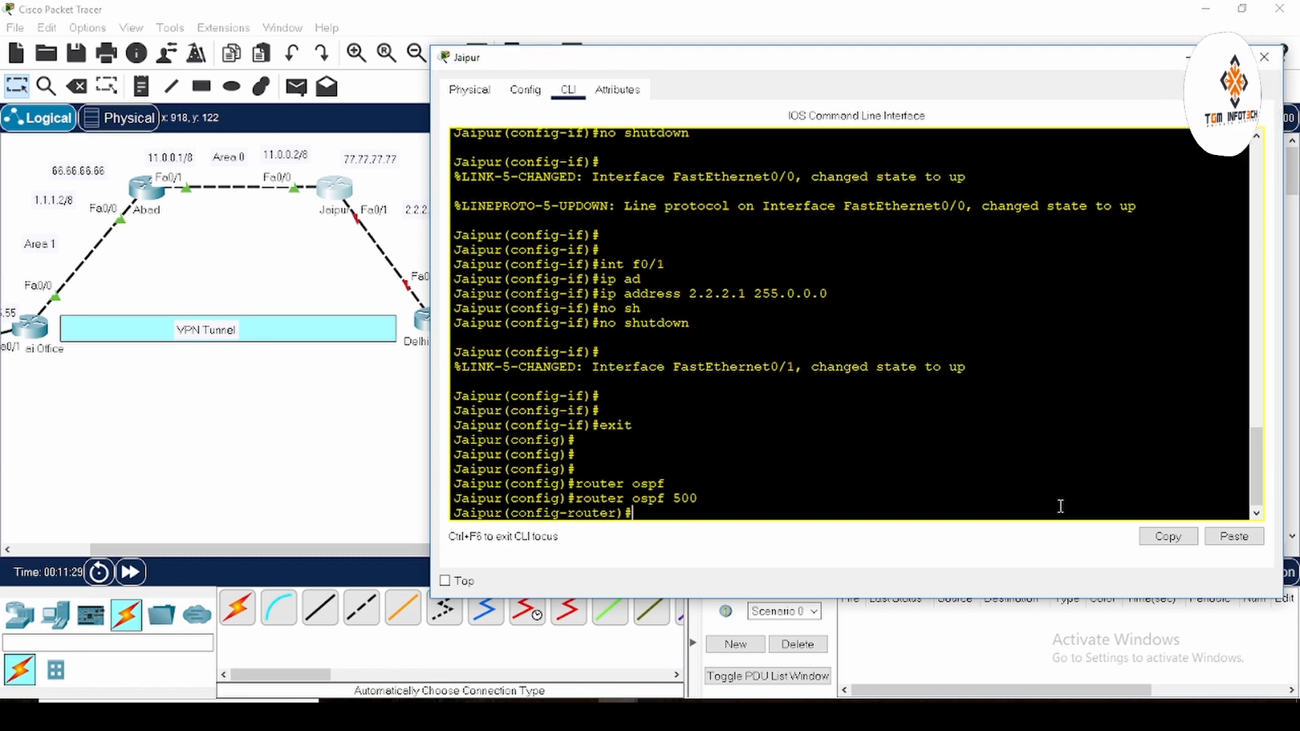
# Set the OSPF router ID of the Jaipur router to 77.77.77.77.
pyautogui.write('rou')
pyautogui.press('Tab')
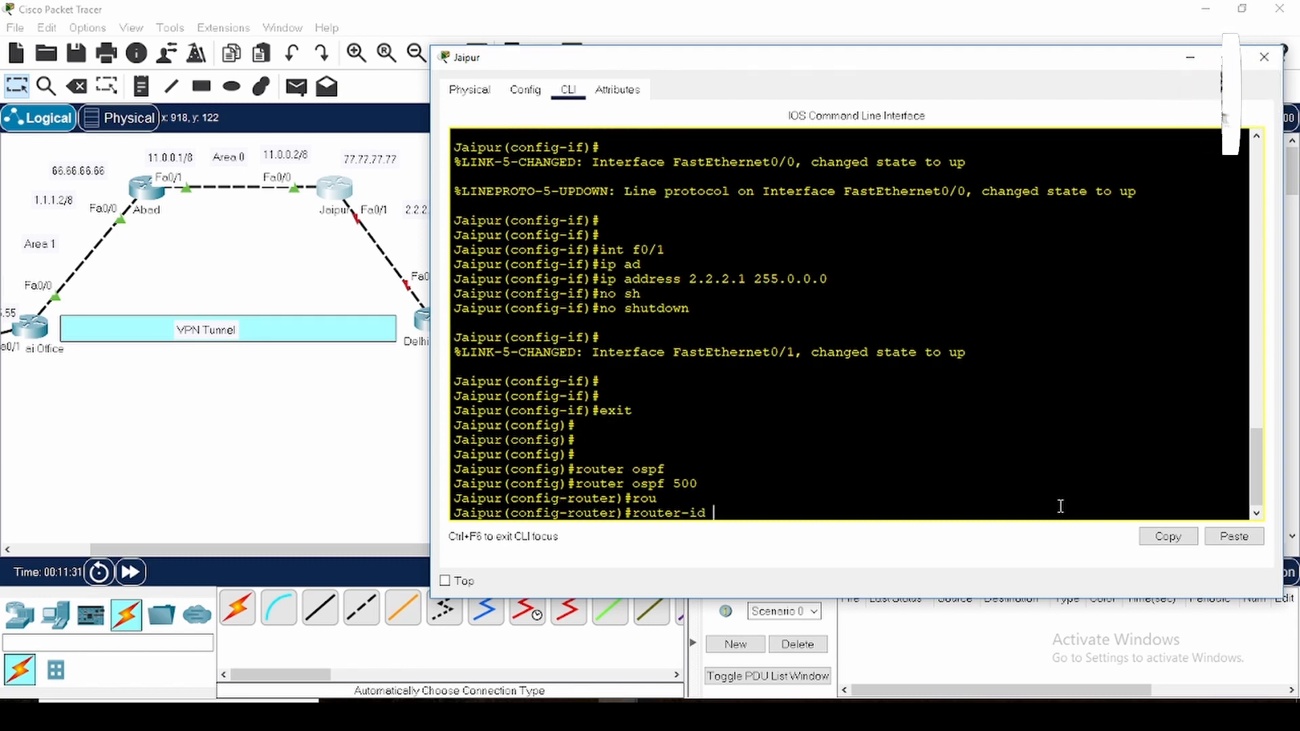
pyautogui.write('77.77.')
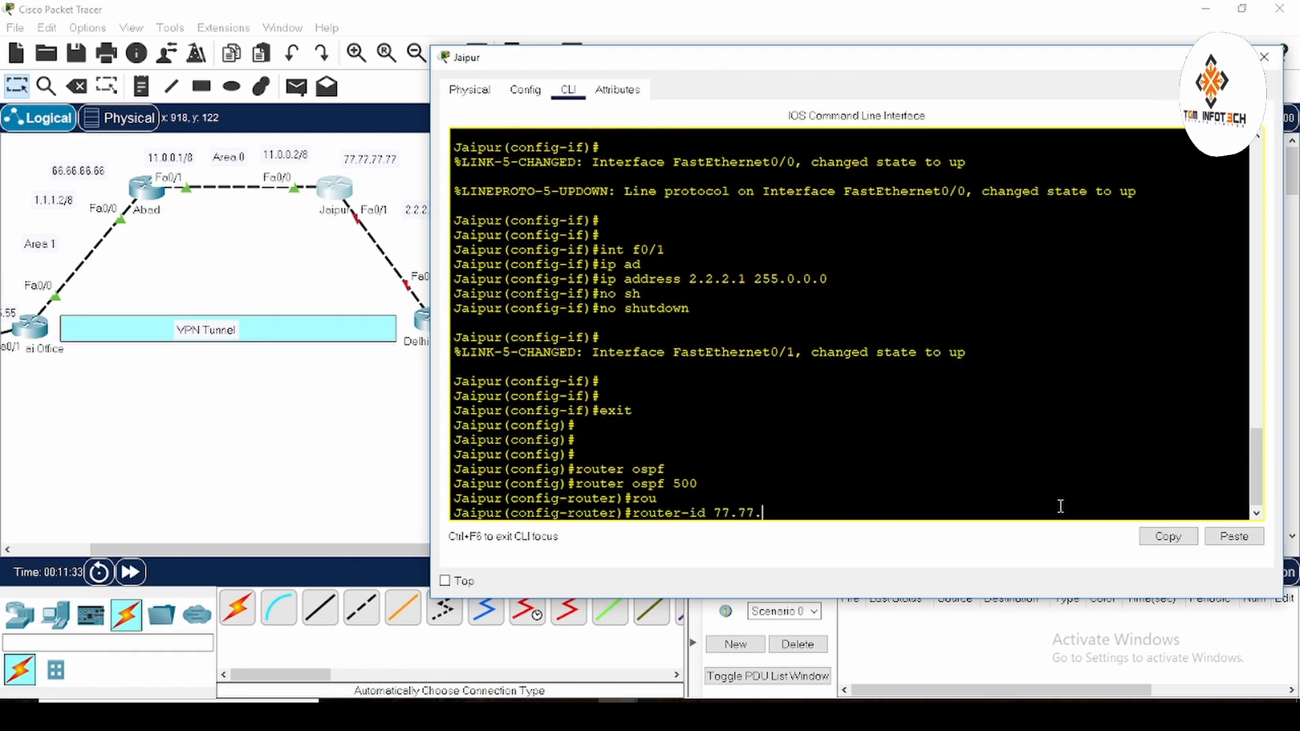
pyautogui.write('77.77')
pyautogui.press('Return')
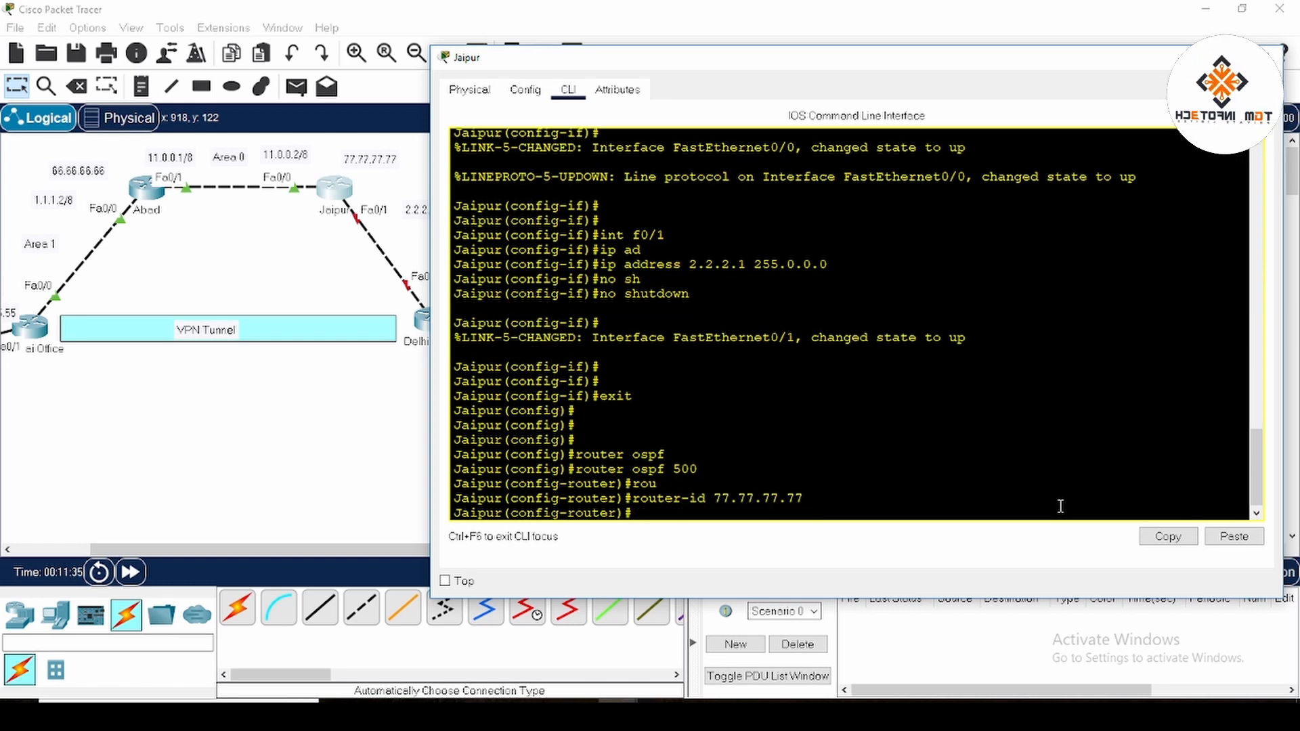
# Advertise network 11.0.0.0 with wildcard mask 0.255.255.255 in OSPF area 0 on the Jaipur router.
pyautogui.write('net')
pyautogui.press('Tab')
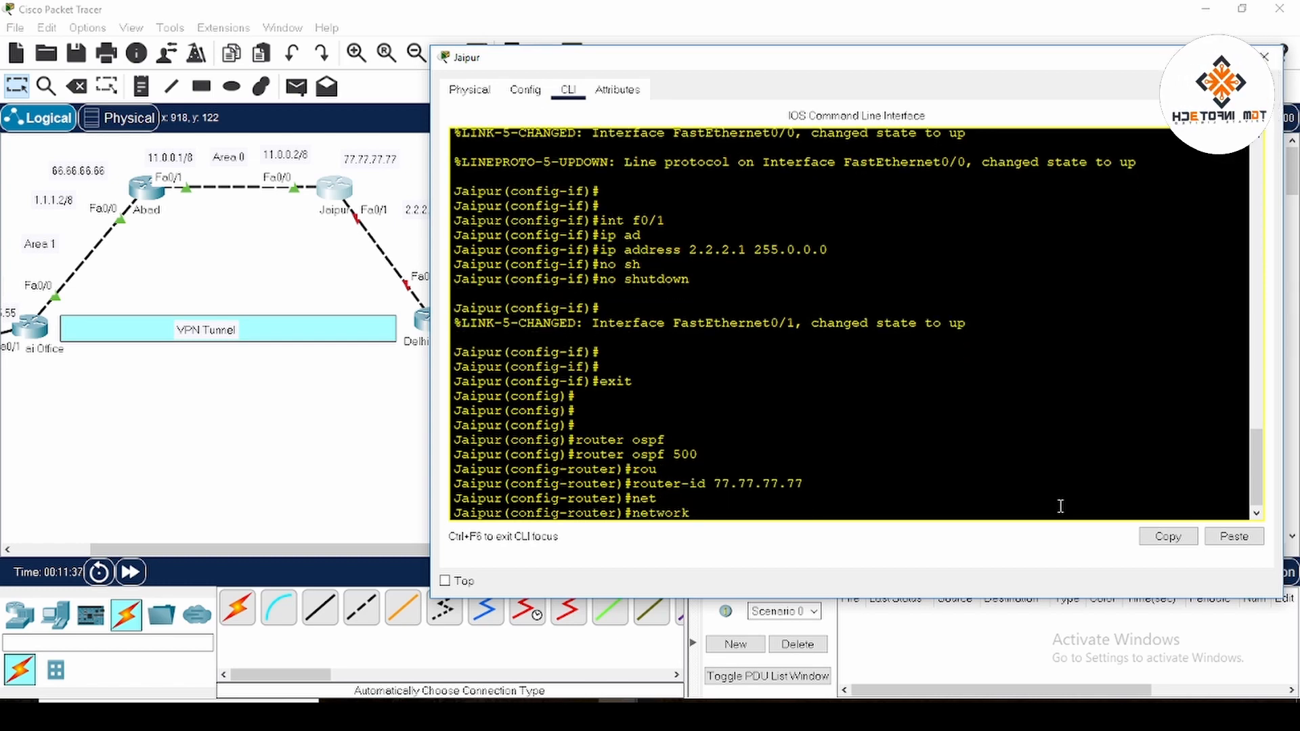
pyautogui.write('11.0.')
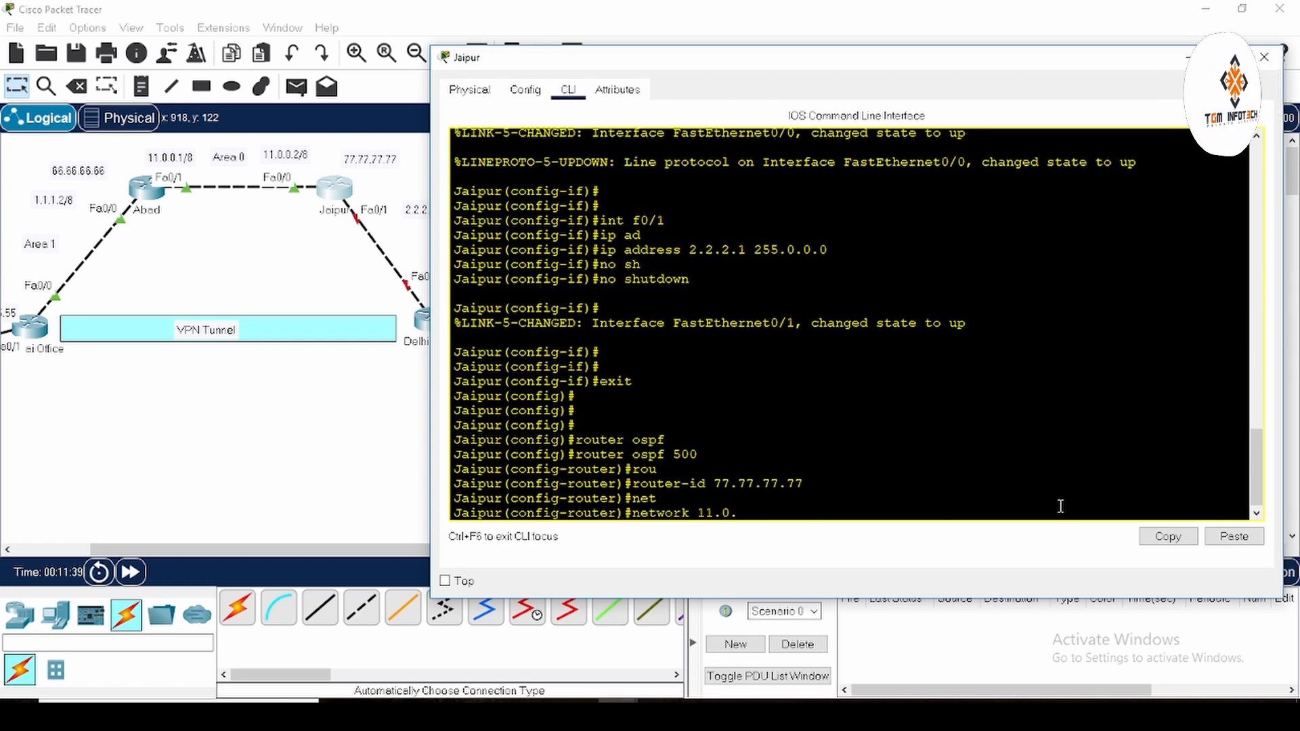
pyautogui.write('0.0 0.255')
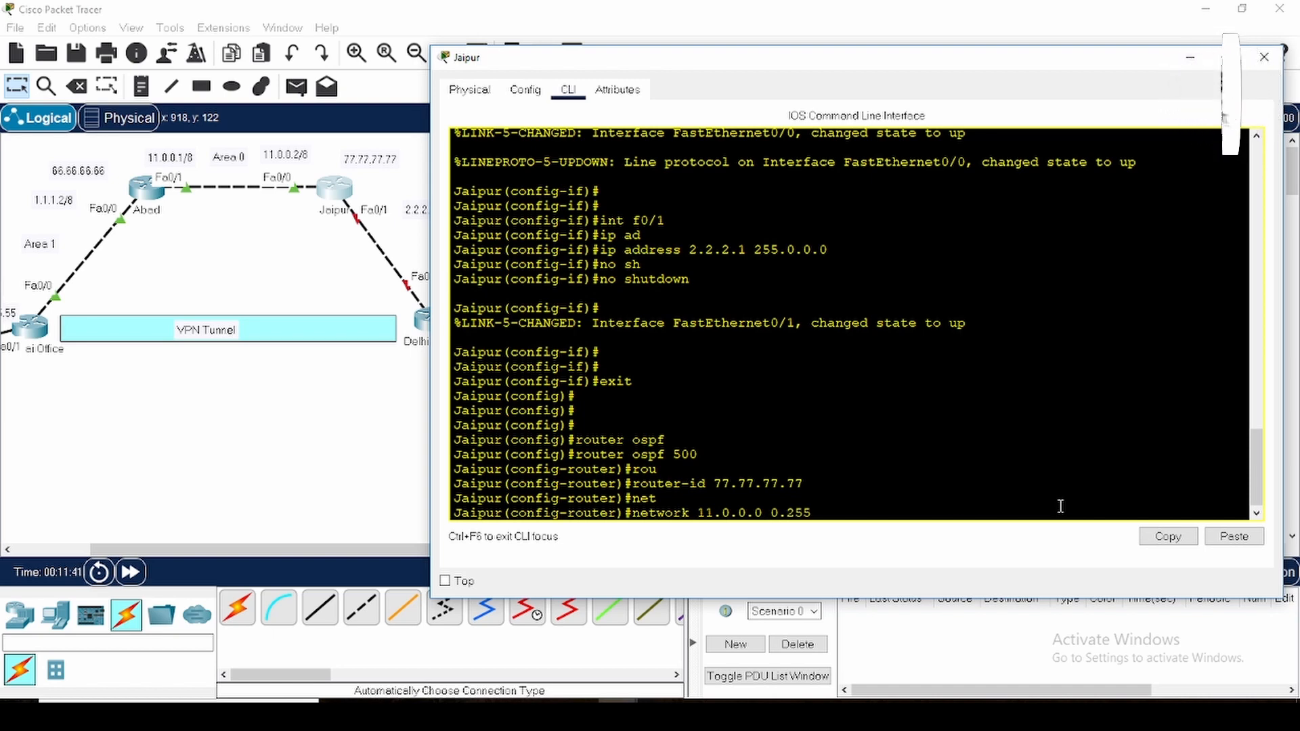
pyautogui.write('.255.255 ')
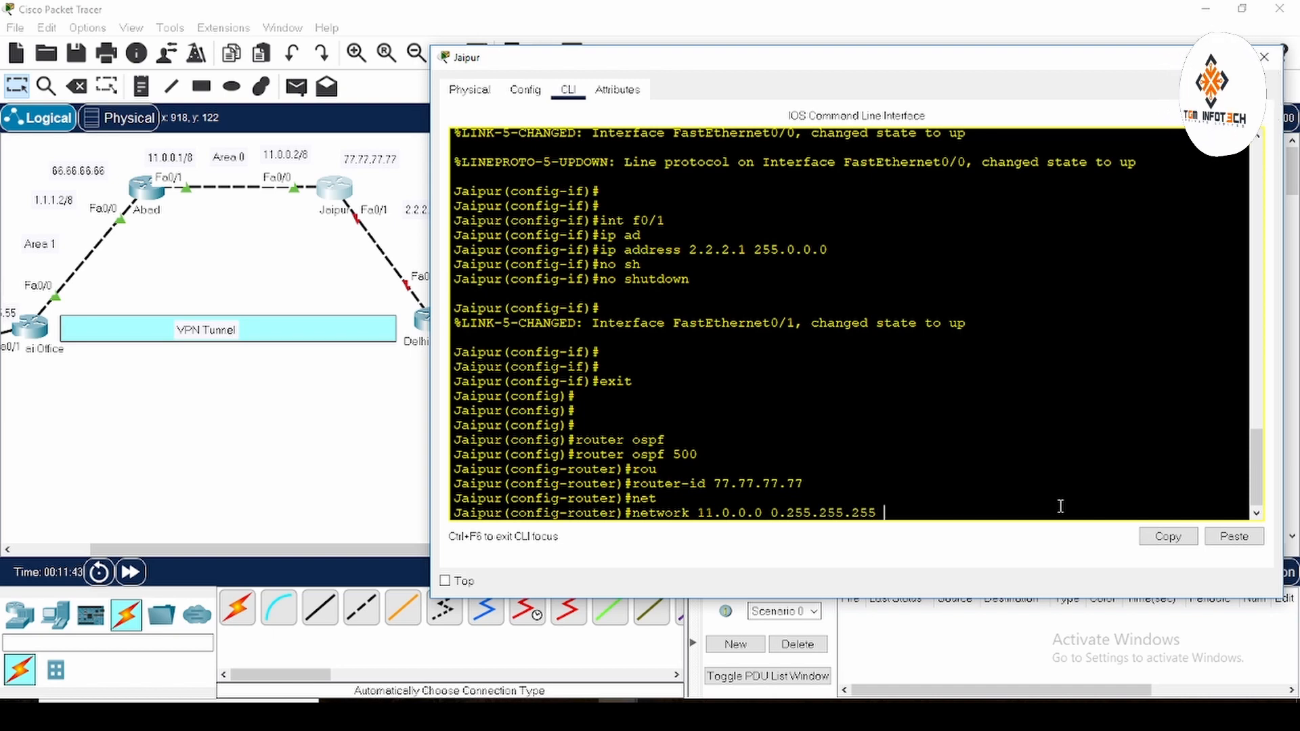
pyautogui.write('ar')
pyautogui.press('Tab')
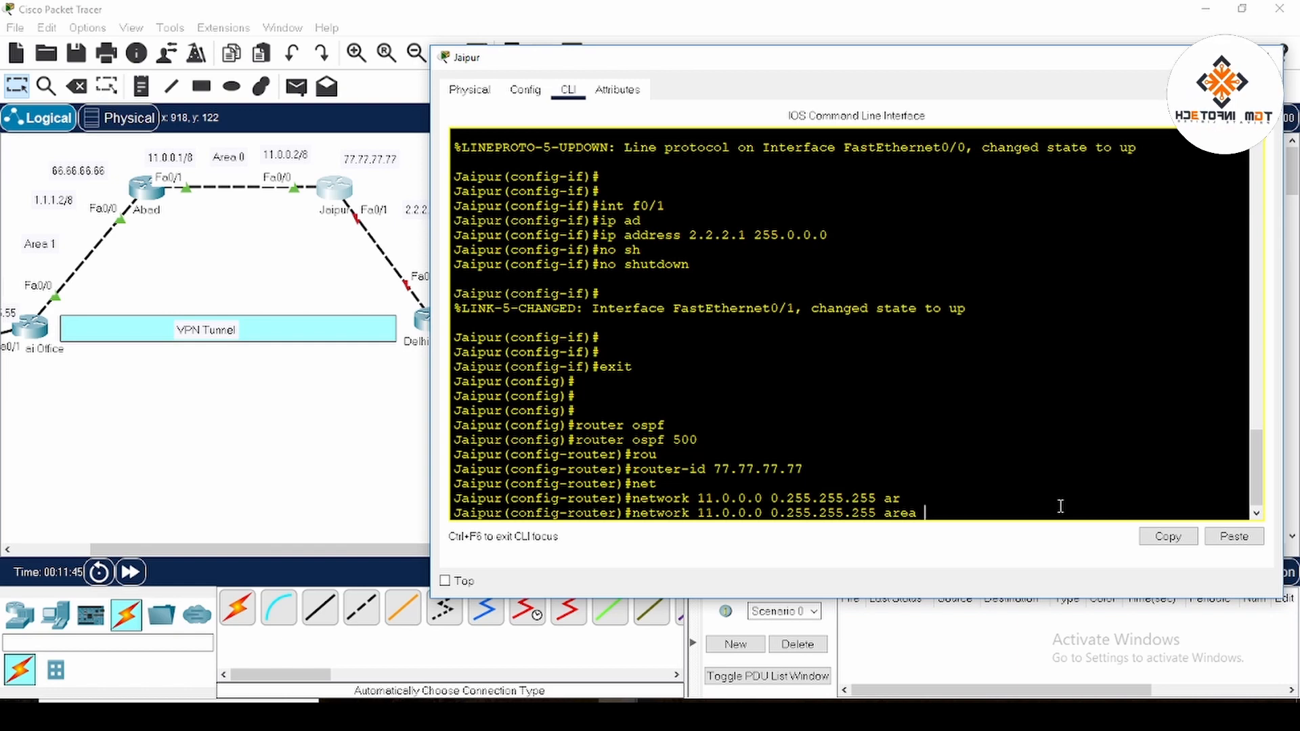
pyautogui.write('0')
pyautogui.press('Return')
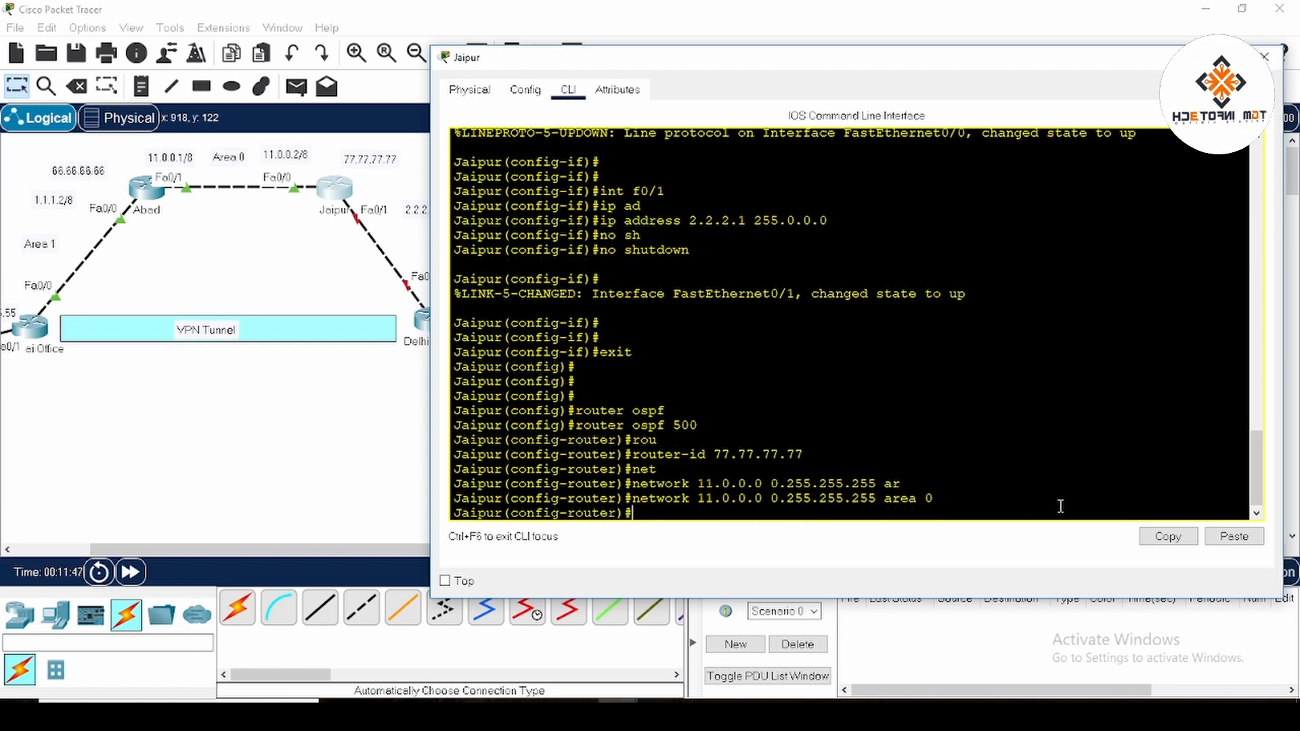
# Advertise network 2.0.0.0 with wildcard mask 0.255.255.255 in OSPF area 2 on the Jaipur router.
pyautogui.write('net')
pyautogui.press('Tab')
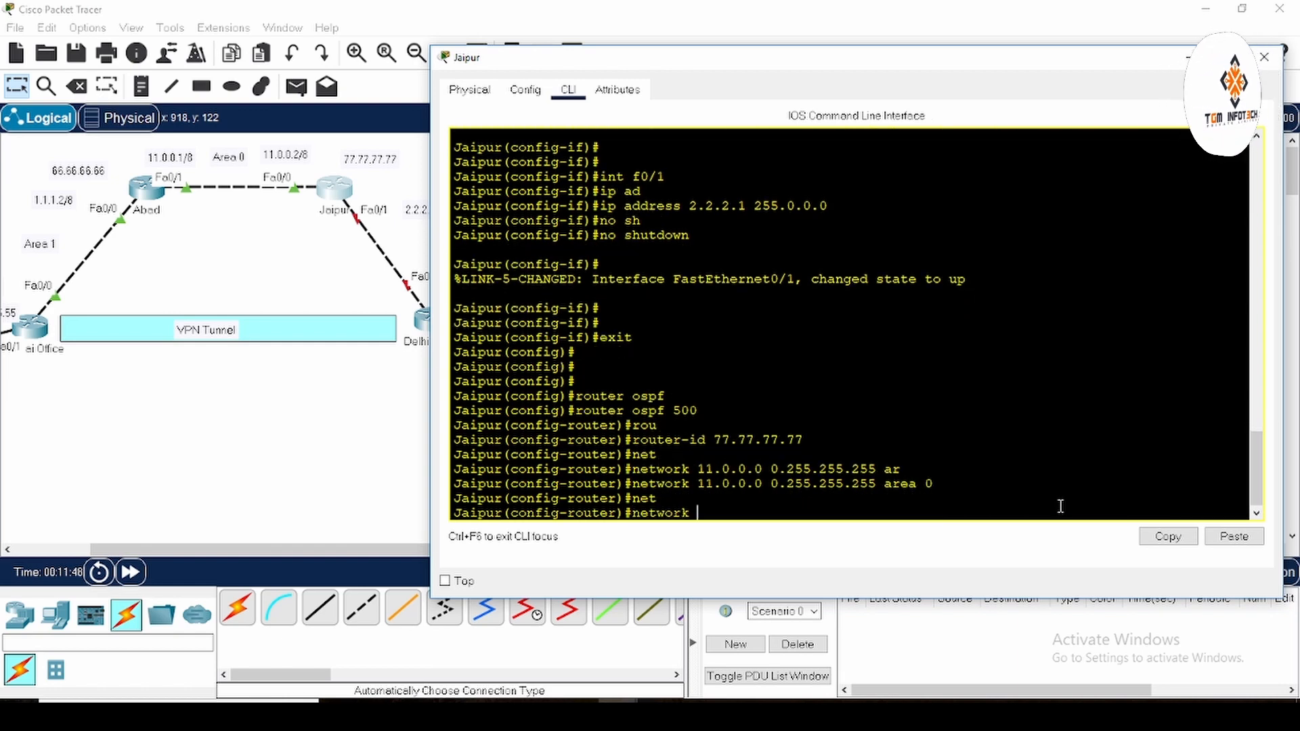
pyautogui.write('2.0.0.0')
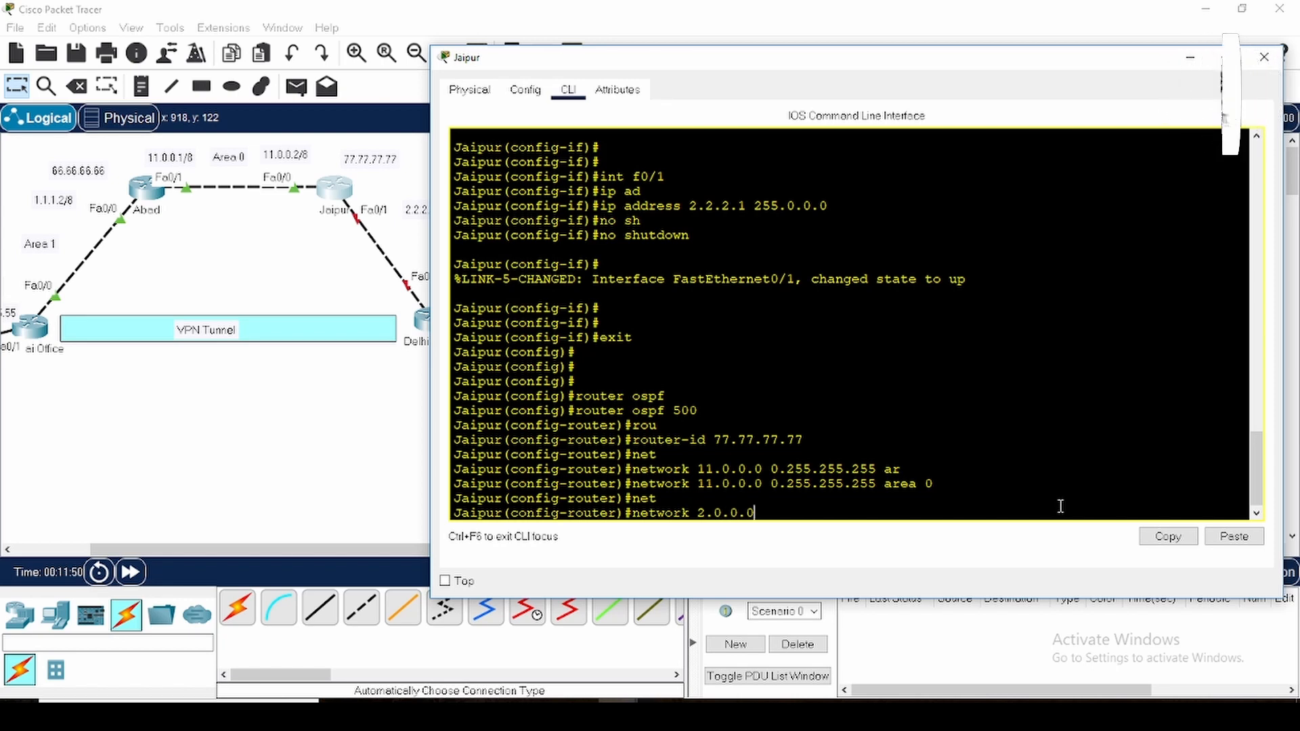
pyautogui.write(' 0.255.2')
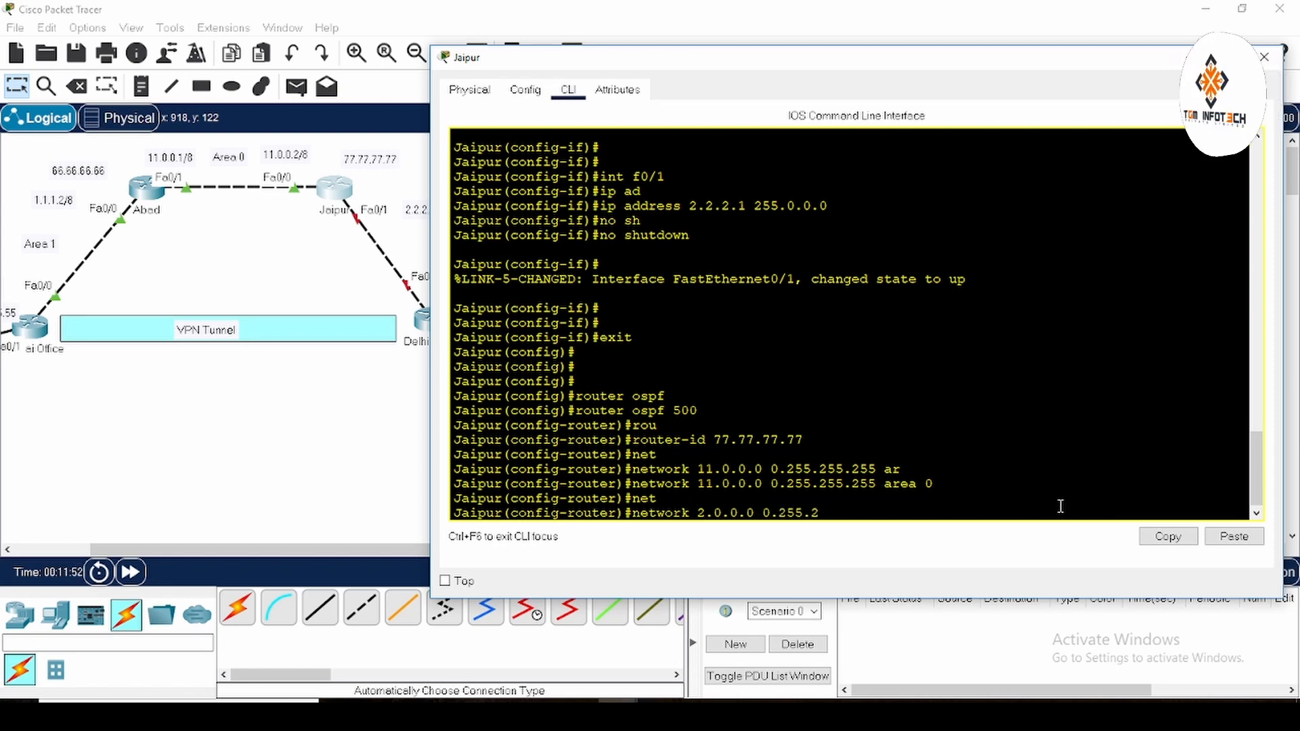
pyautogui.write('55.255 ar')
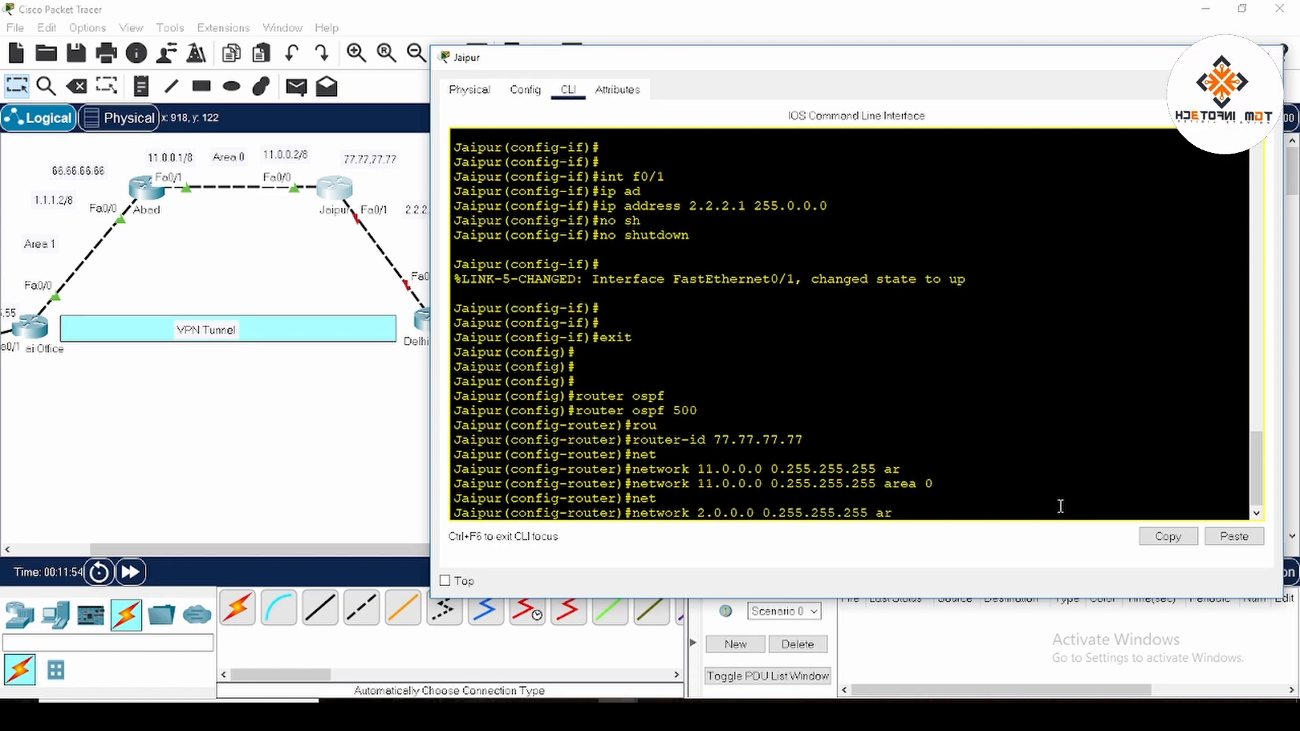
pyautogui.write('ea')
pyautogui.moveTo(706, 60); pyautogui.dragTo(840, 48)
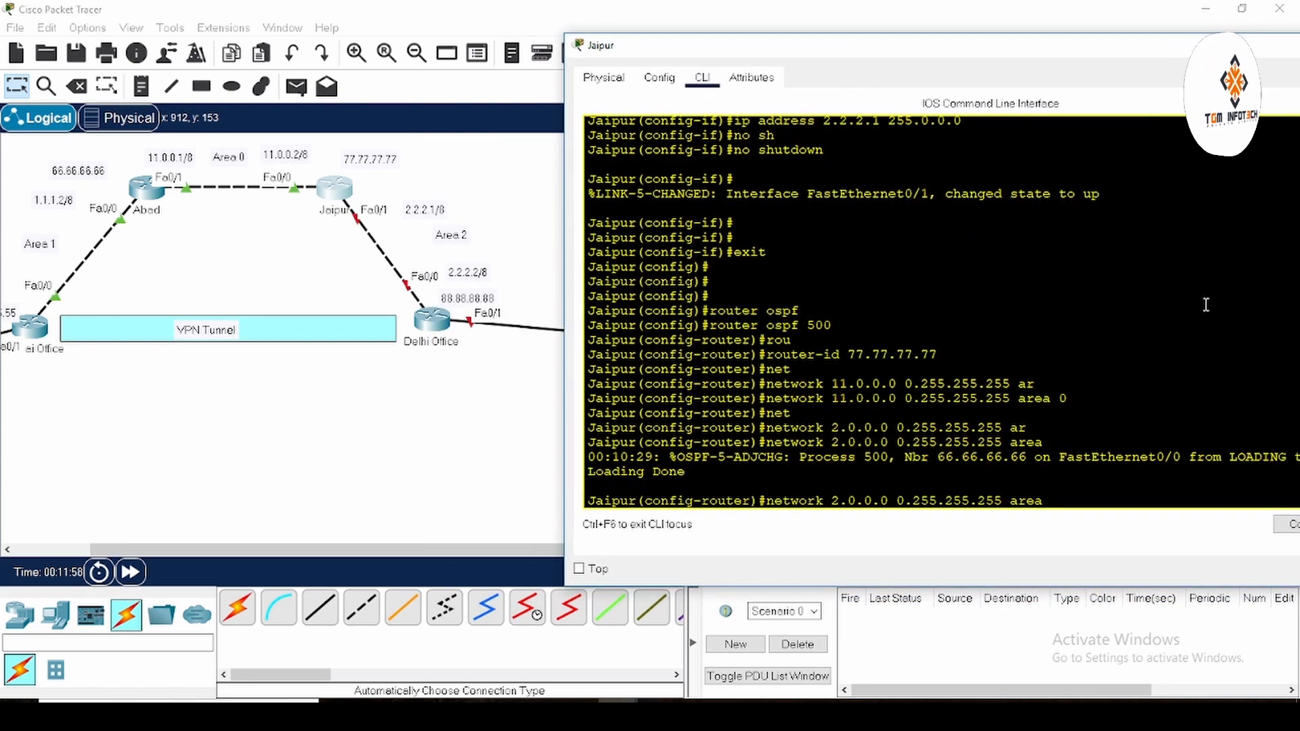
pyautogui.write('2')
pyautogui.press('Return')
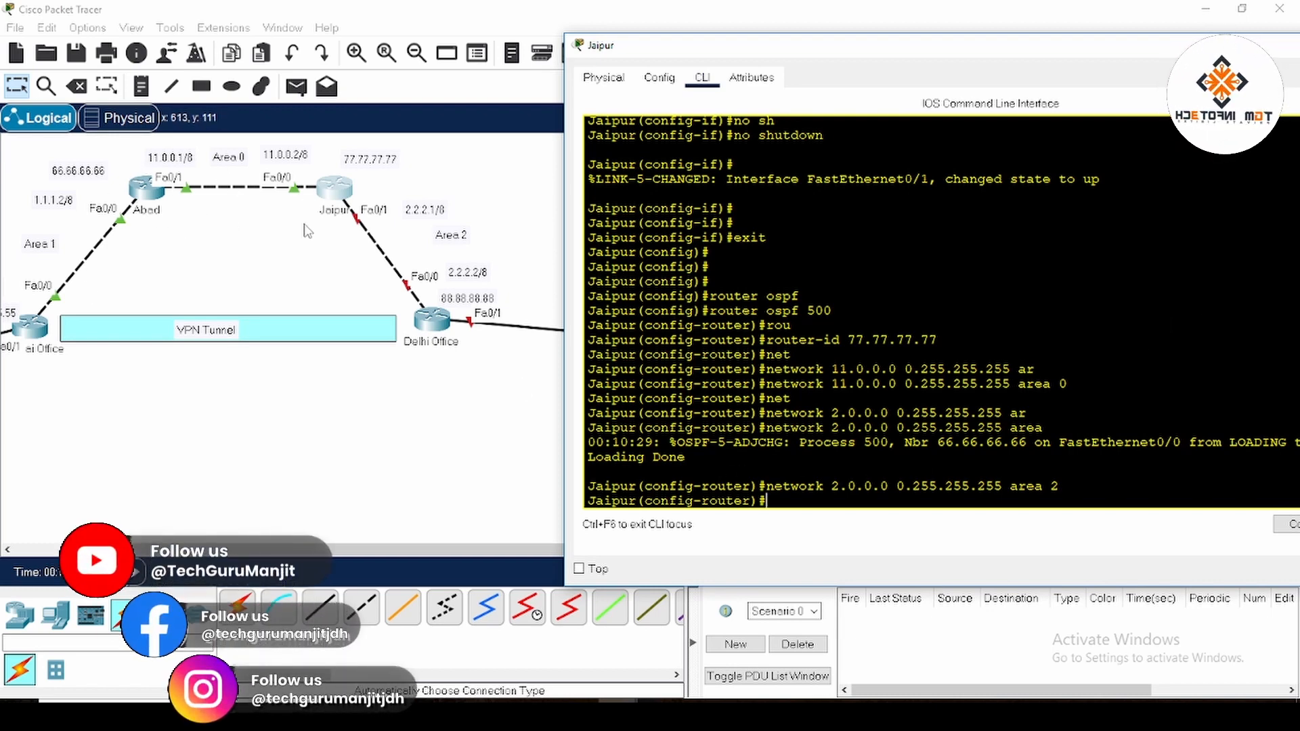
# Close the Jaipur router's window and open the Delhi Office router's command line, keeping the topology labels in view.
pyautogui.moveTo(1004, 53); pyautogui.dragTo(659, 67)
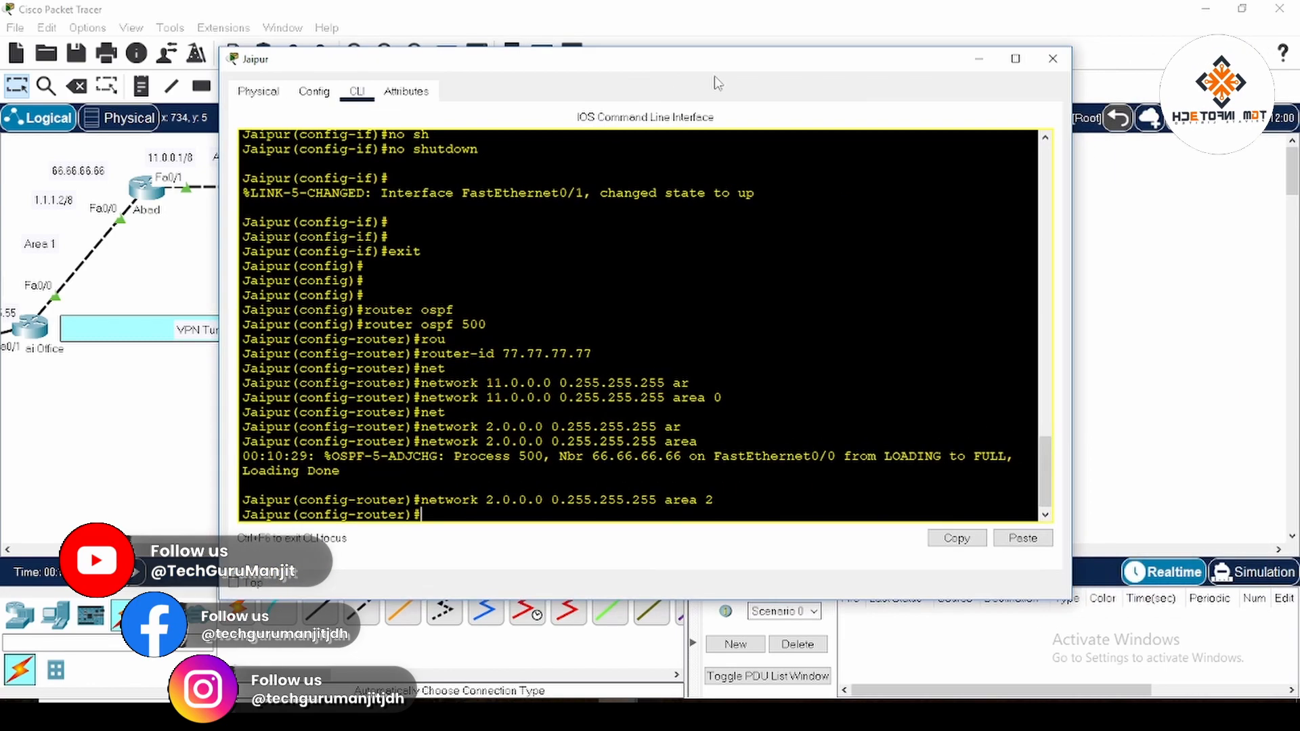
pyautogui.click(1054, 64)
pyautogui.click(441, 324)
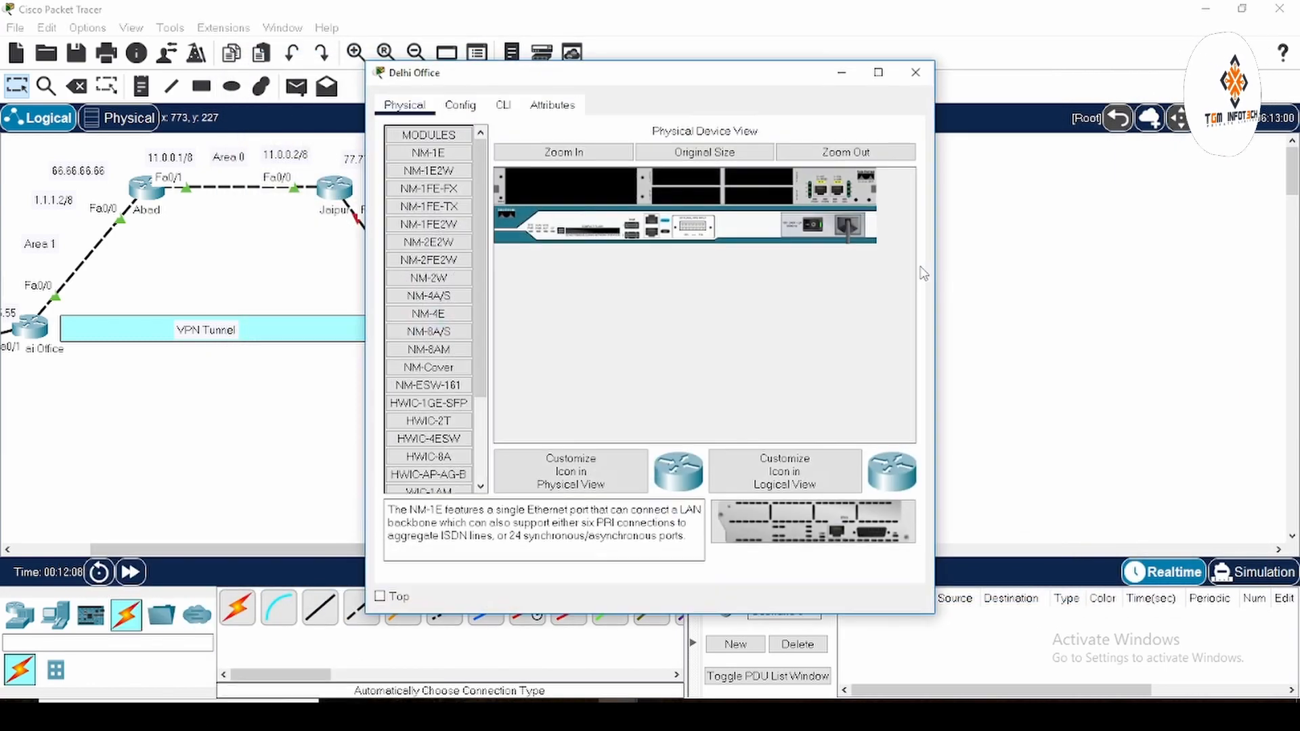
pyautogui.moveTo(616, 75); pyautogui.dragTo(798, 71)
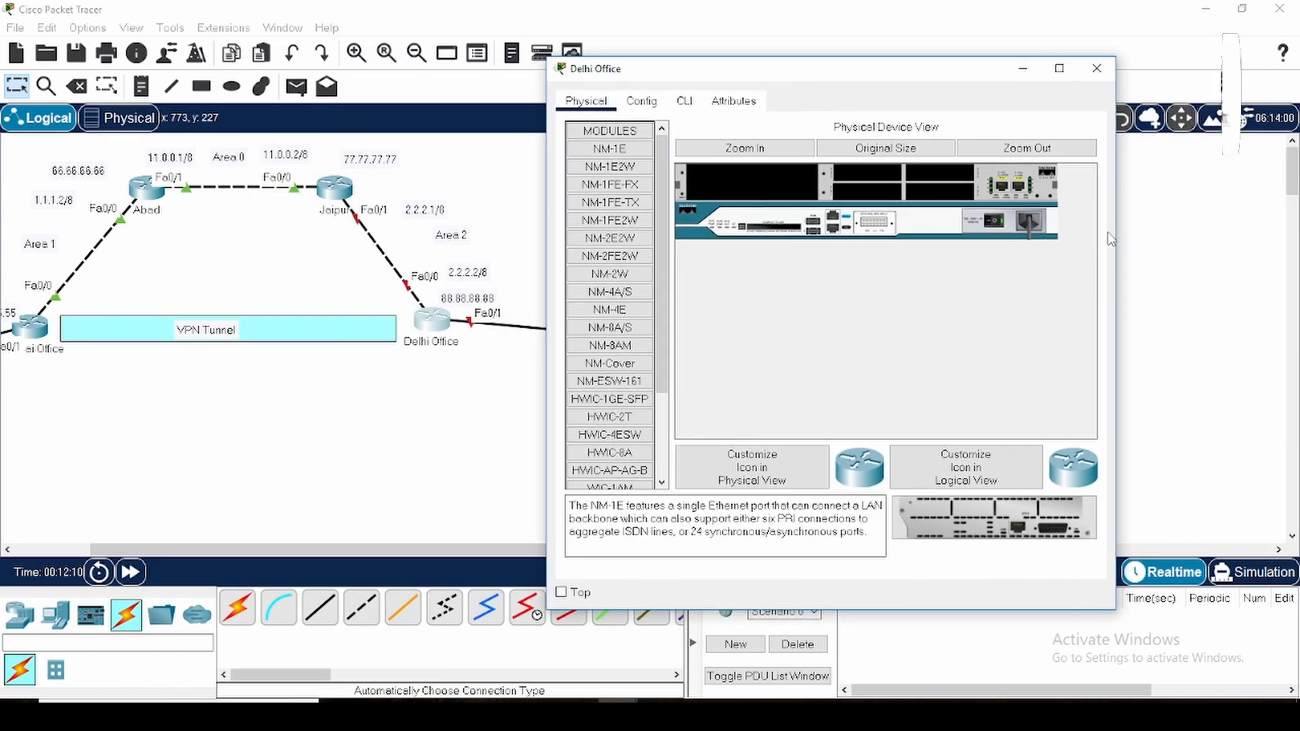
pyautogui.moveTo(1121, 232); pyautogui.dragTo(1287, 232)
pyautogui.click(685, 100)
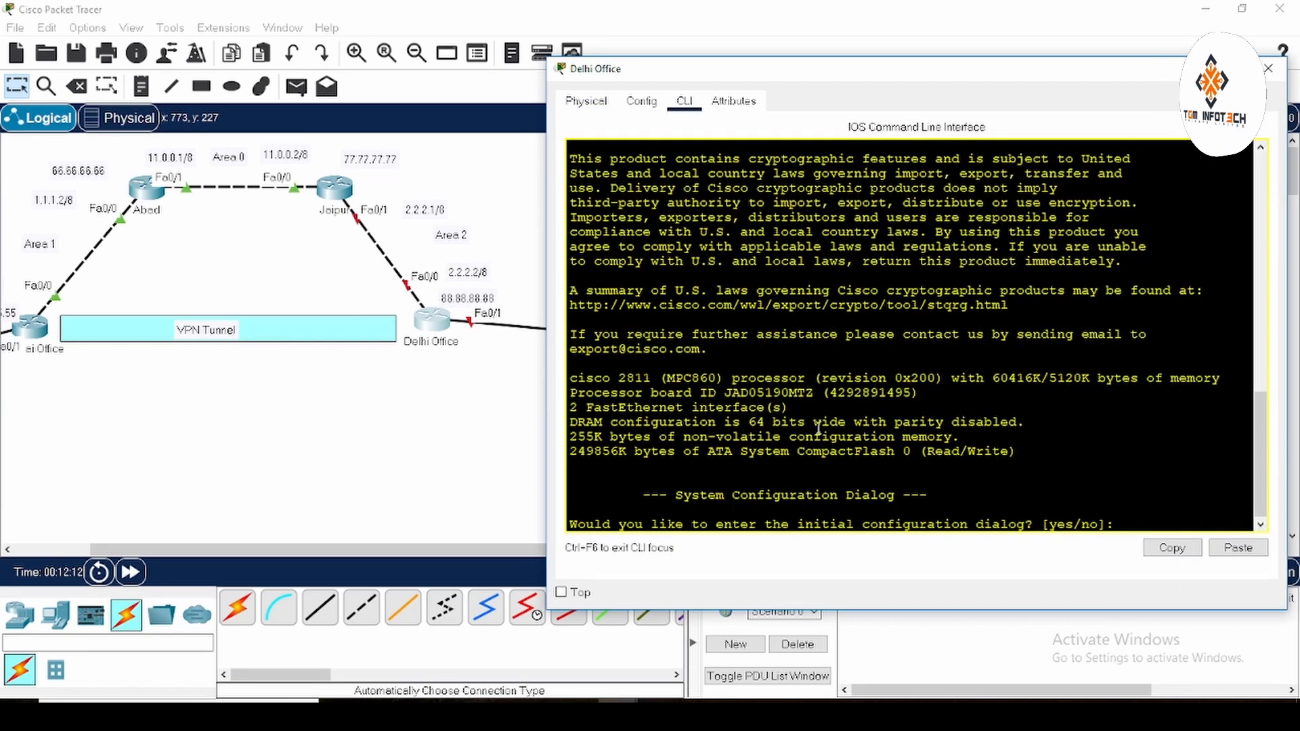
# Decline the initial configuration dialog on the Delhi Office router and enter privileged EXEC mode.
pyautogui.press('Return')
pyautogui.press('Return')
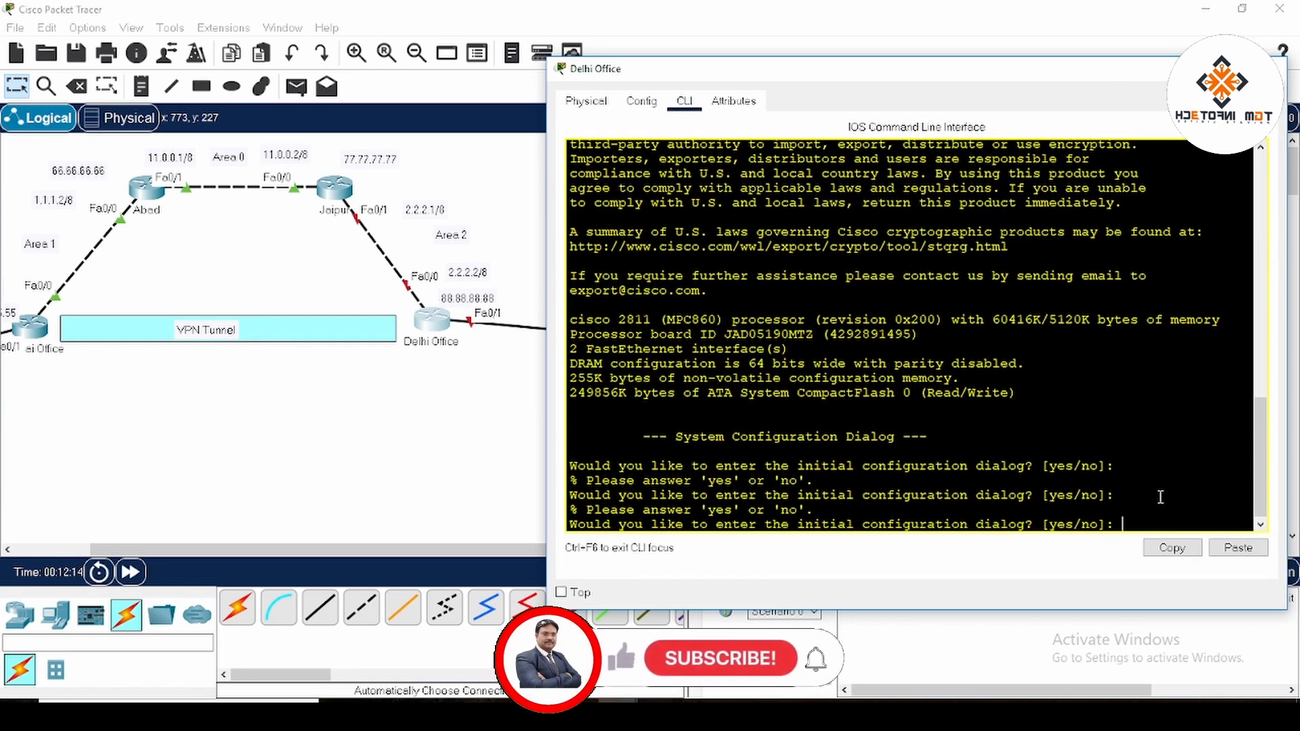
pyautogui.write('n')
pyautogui.press('Return')
pyautogui.press('Return')
pyautogui.press('Return')
pyautogui.press('Return')
pyautogui.press('Return')
pyautogui.write('en')
pyautogui.press('Return')
pyautogui.press('Return')
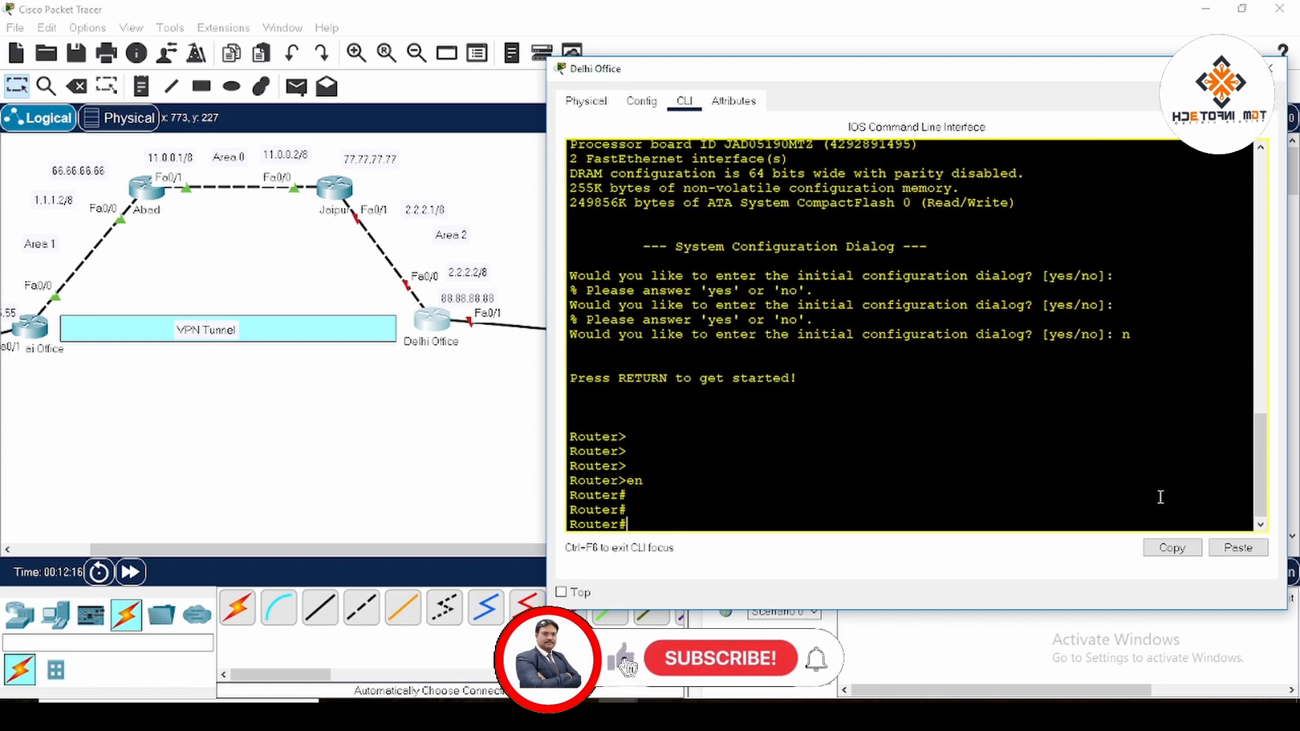
# Enter global configuration mode on the Delhi Office router and set its hostname to Delhi_Office.
pyautogui.write('conf t')
pyautogui.press('Return')
pyautogui.write('ho')
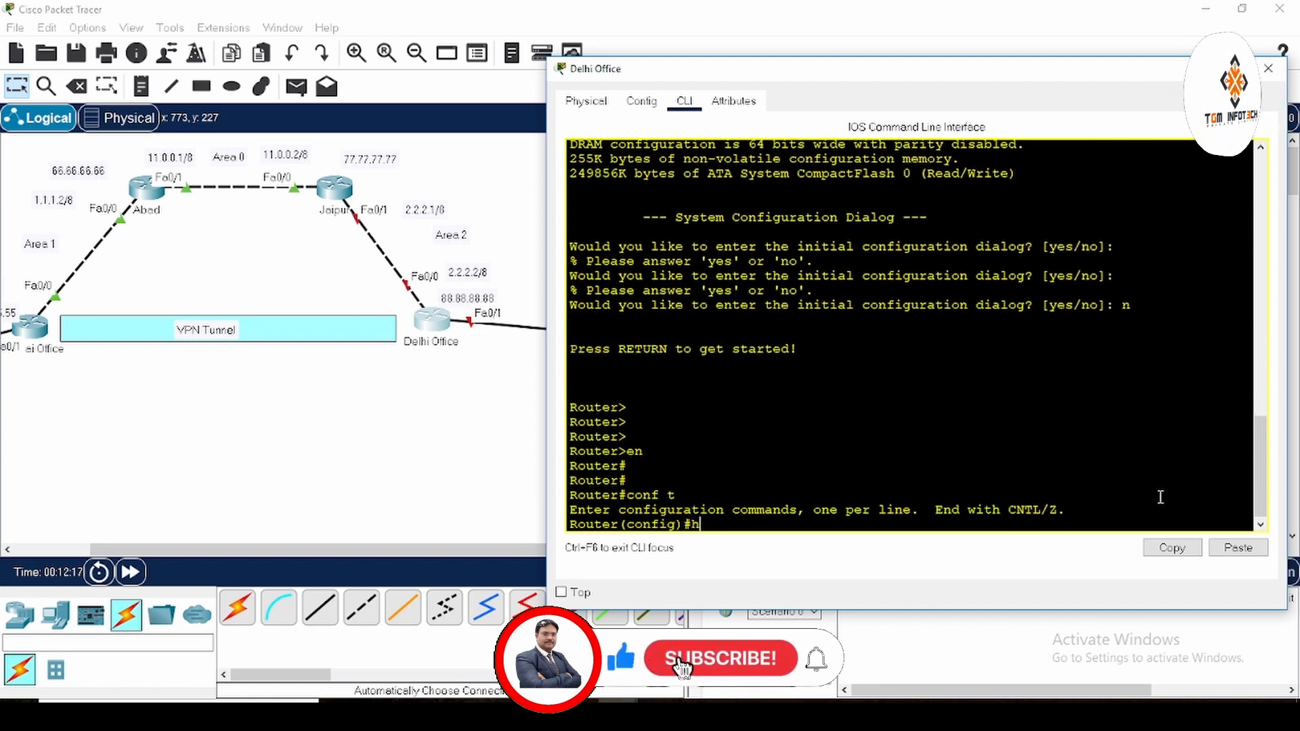
pyautogui.press('Tab')
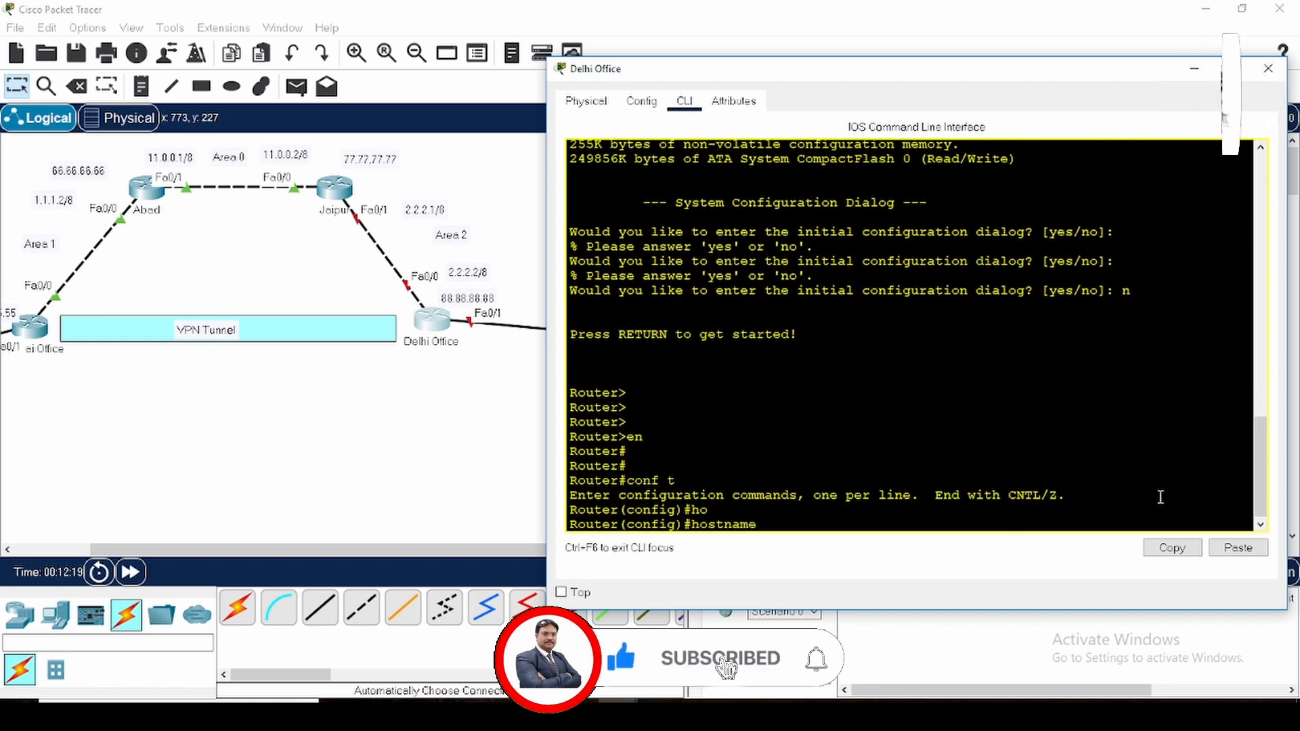
pyautogui.write('D')
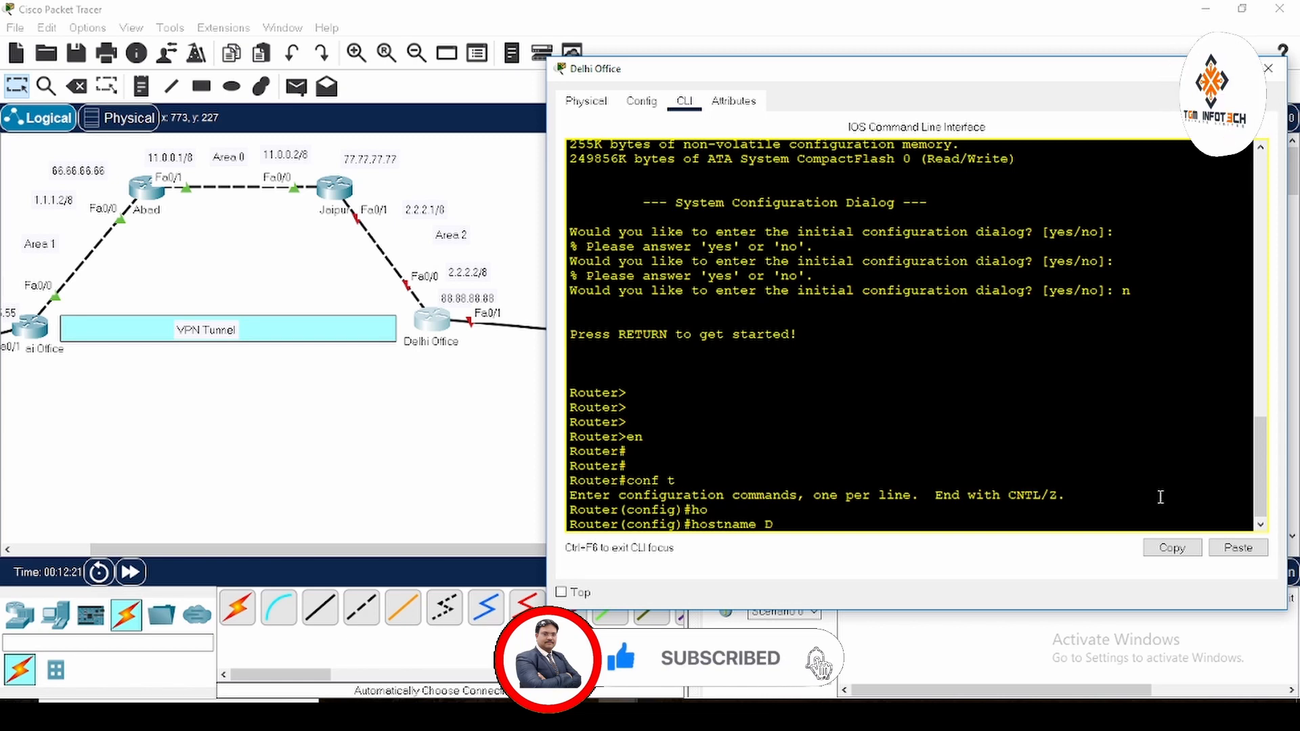
pyautogui.write('elhi')
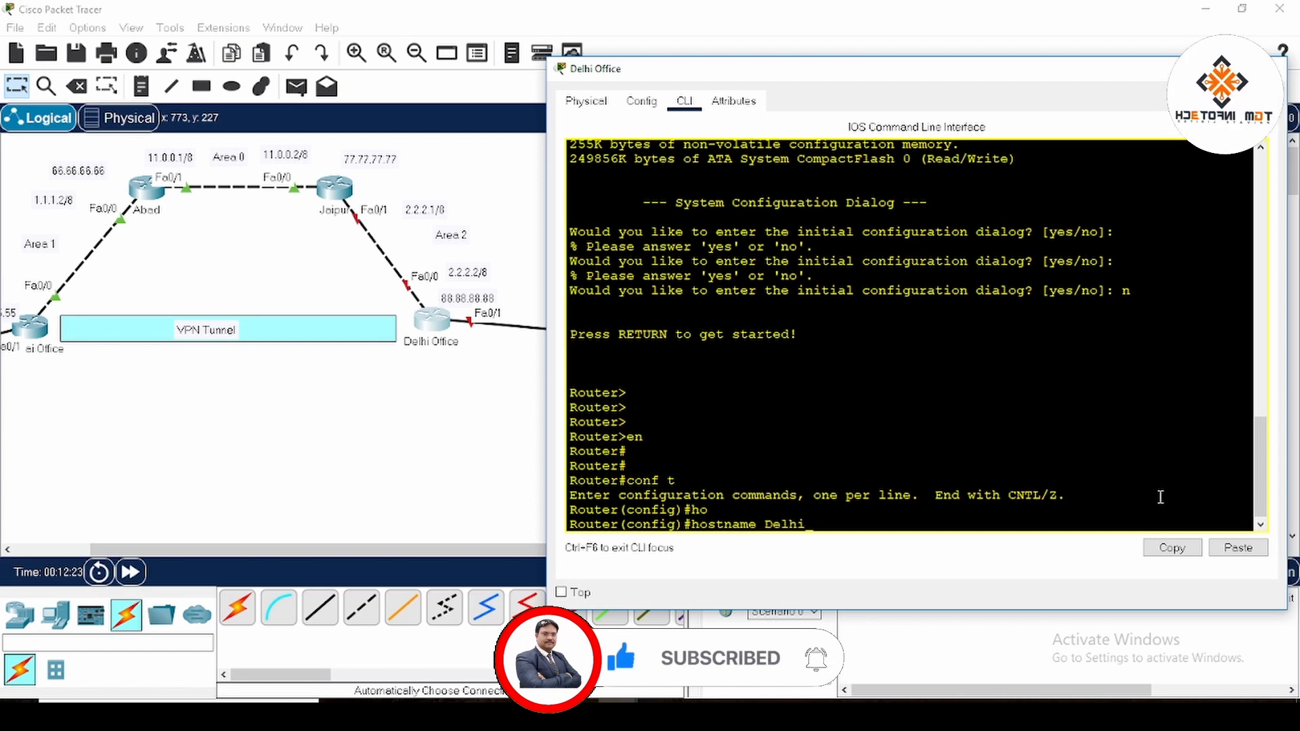
pyautogui.write('_Office')
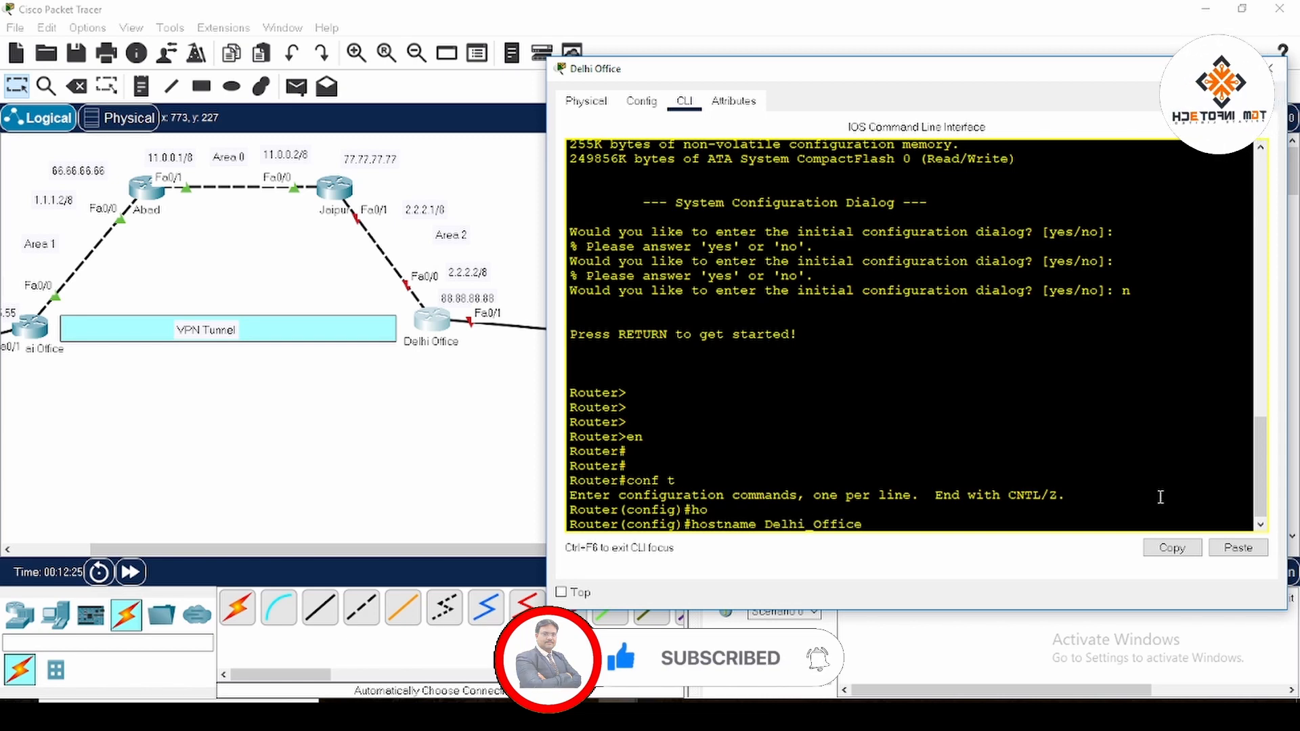
pyautogui.press('Return')
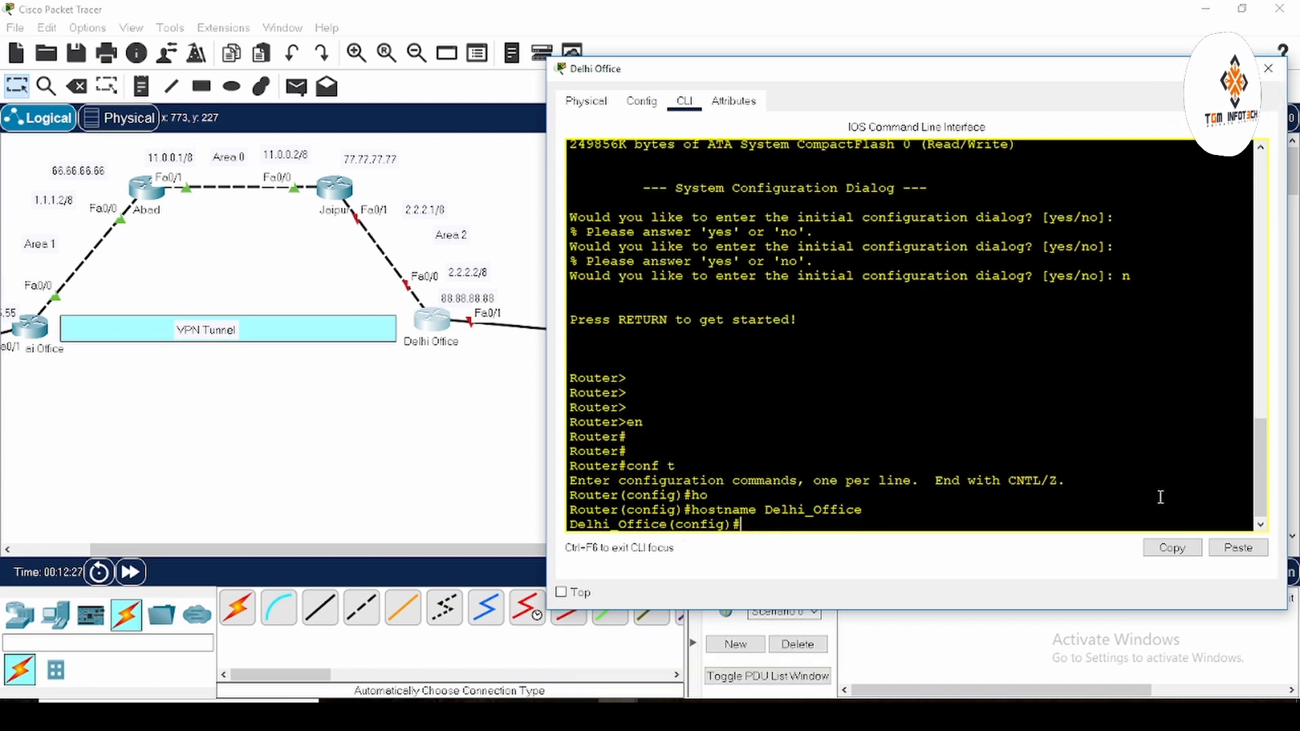
# Assign IP address 2.2.2.2 with mask 255.0.0.0 to FastEthernet0/0 on the Delhi Office router and enable the interface.
pyautogui.write('int')
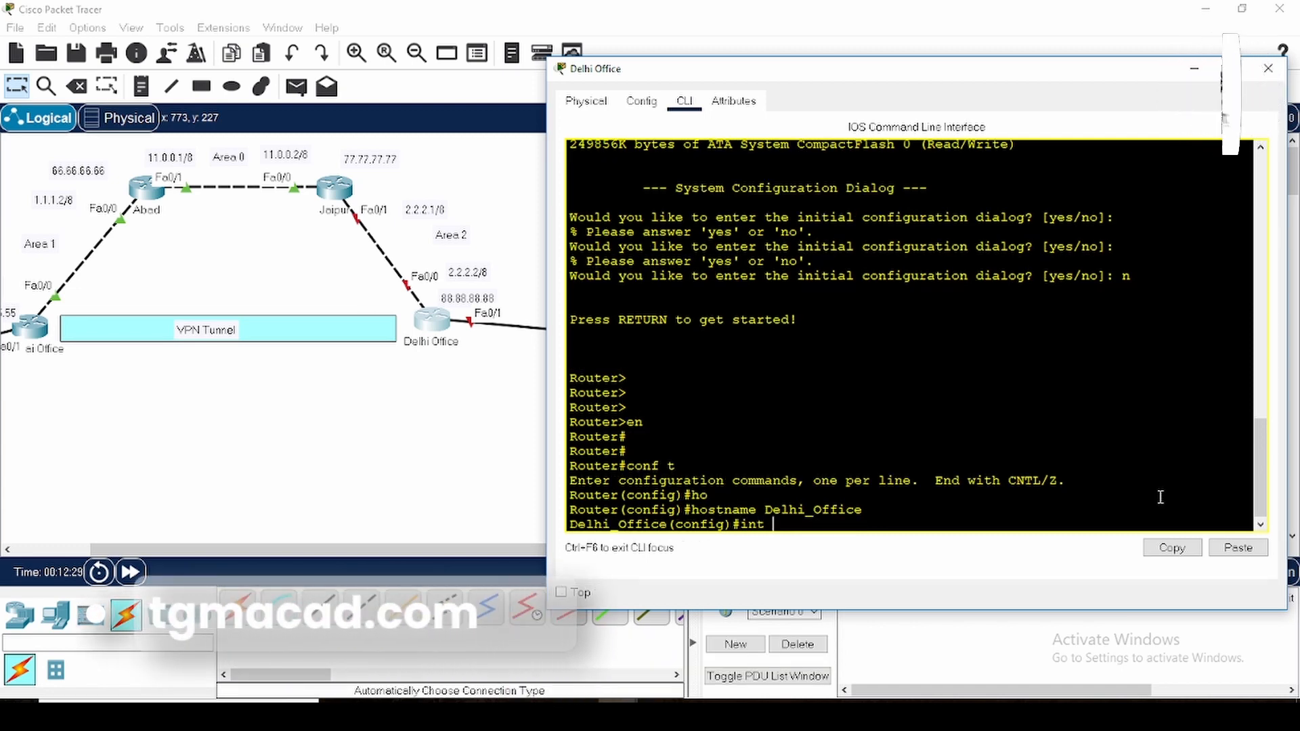
pyautogui.write(' f0/0')
pyautogui.press('Return')
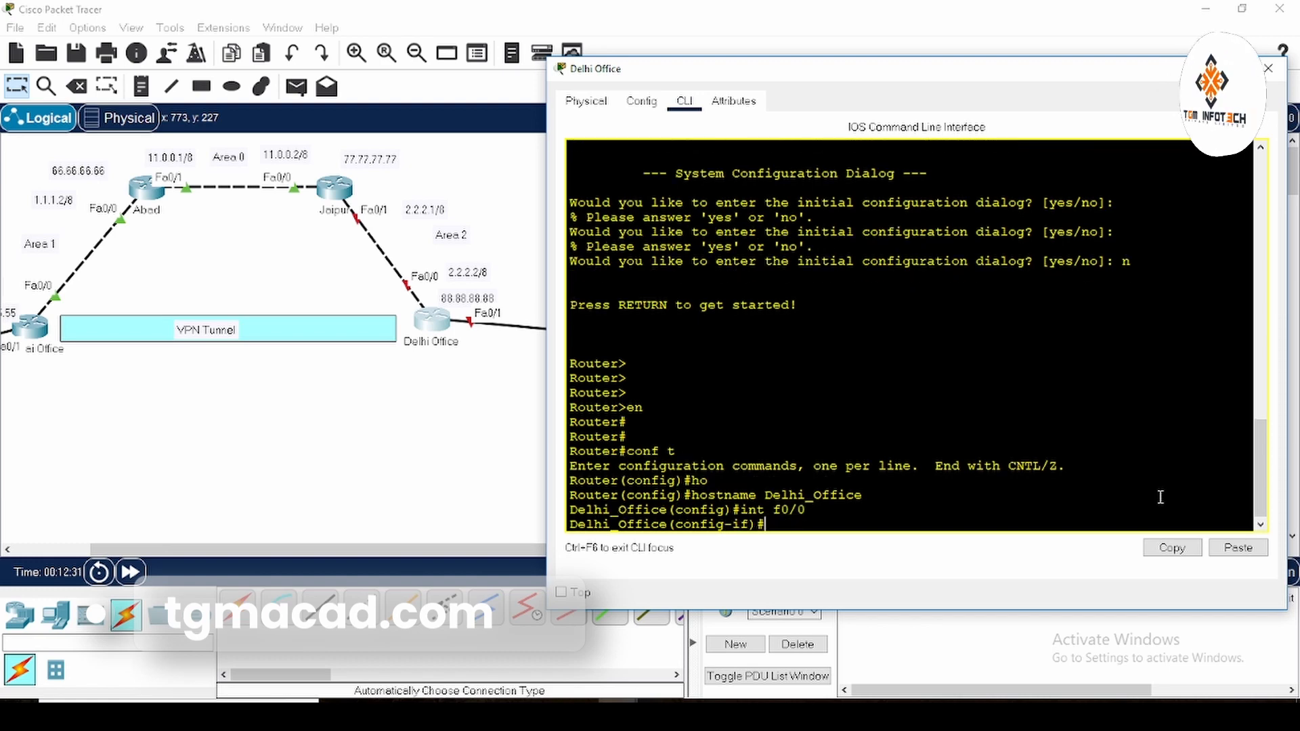
pyautogui.write('ip add')
pyautogui.press('Tab')
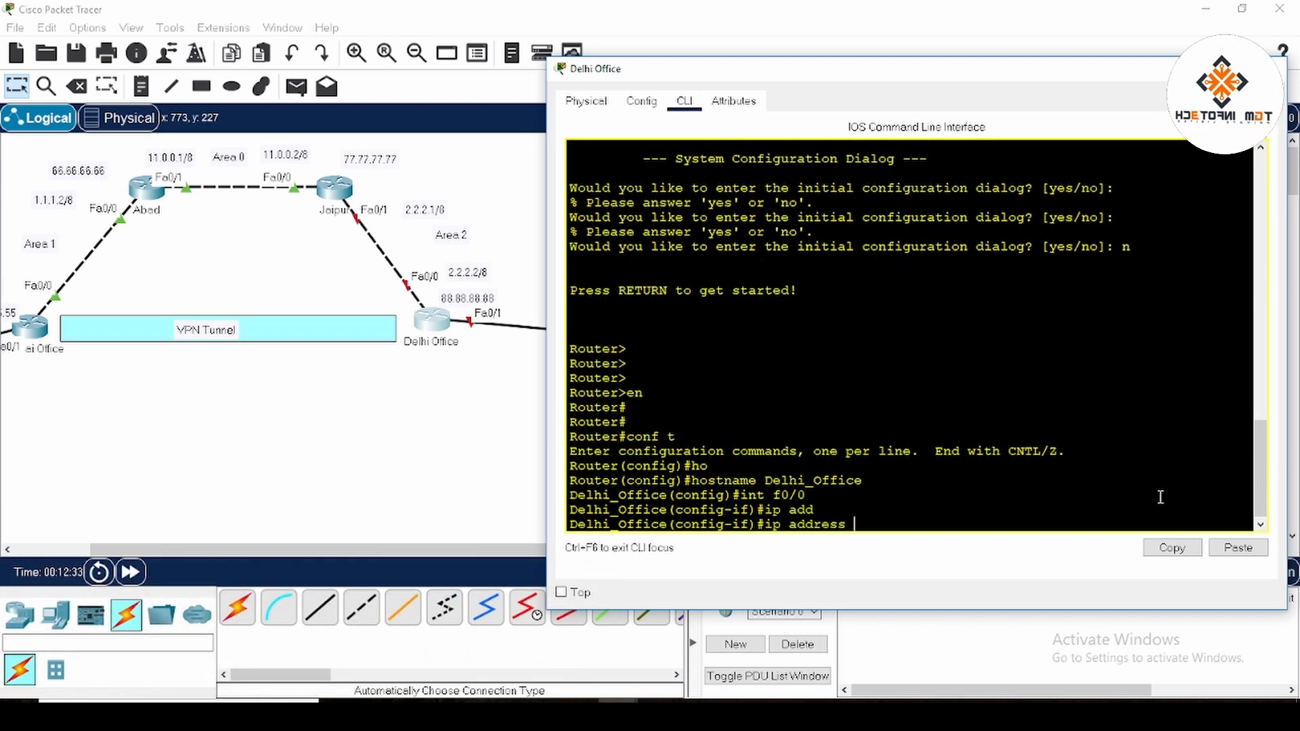
pyautogui.write('2.2.2.')
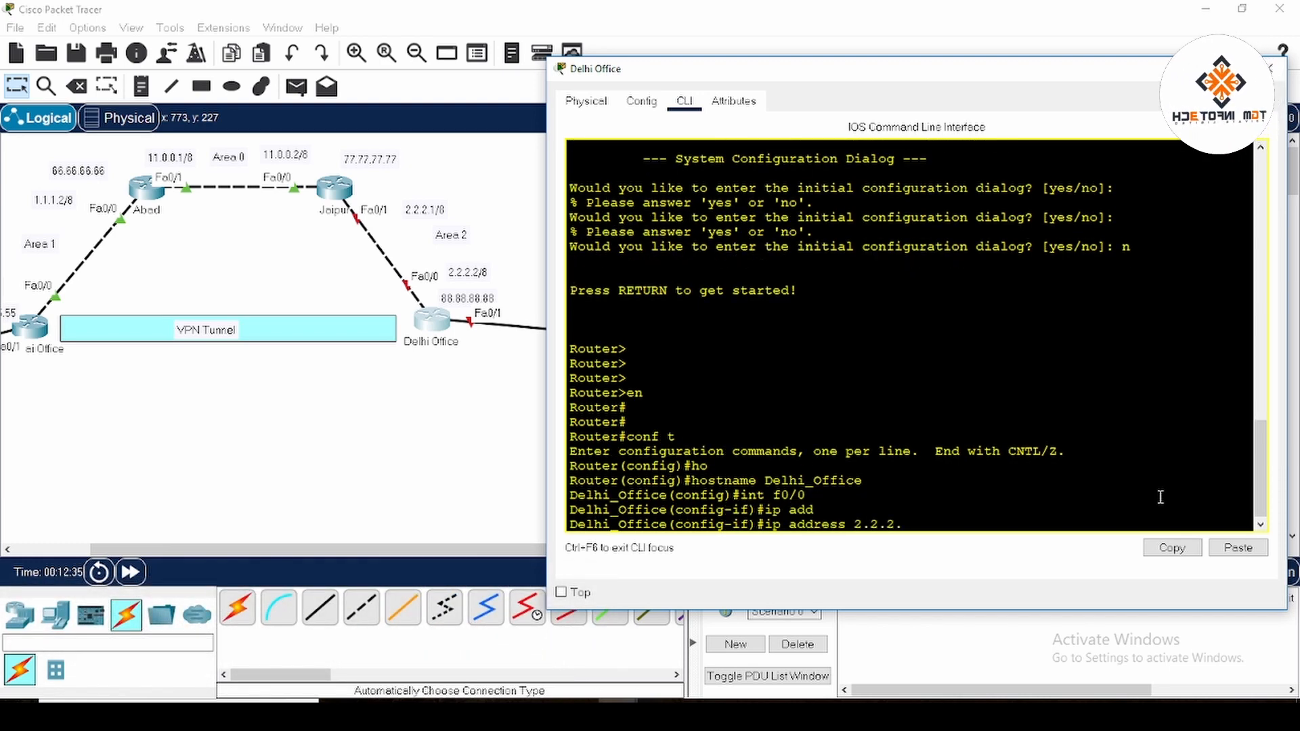
pyautogui.write('2 255.0.0')
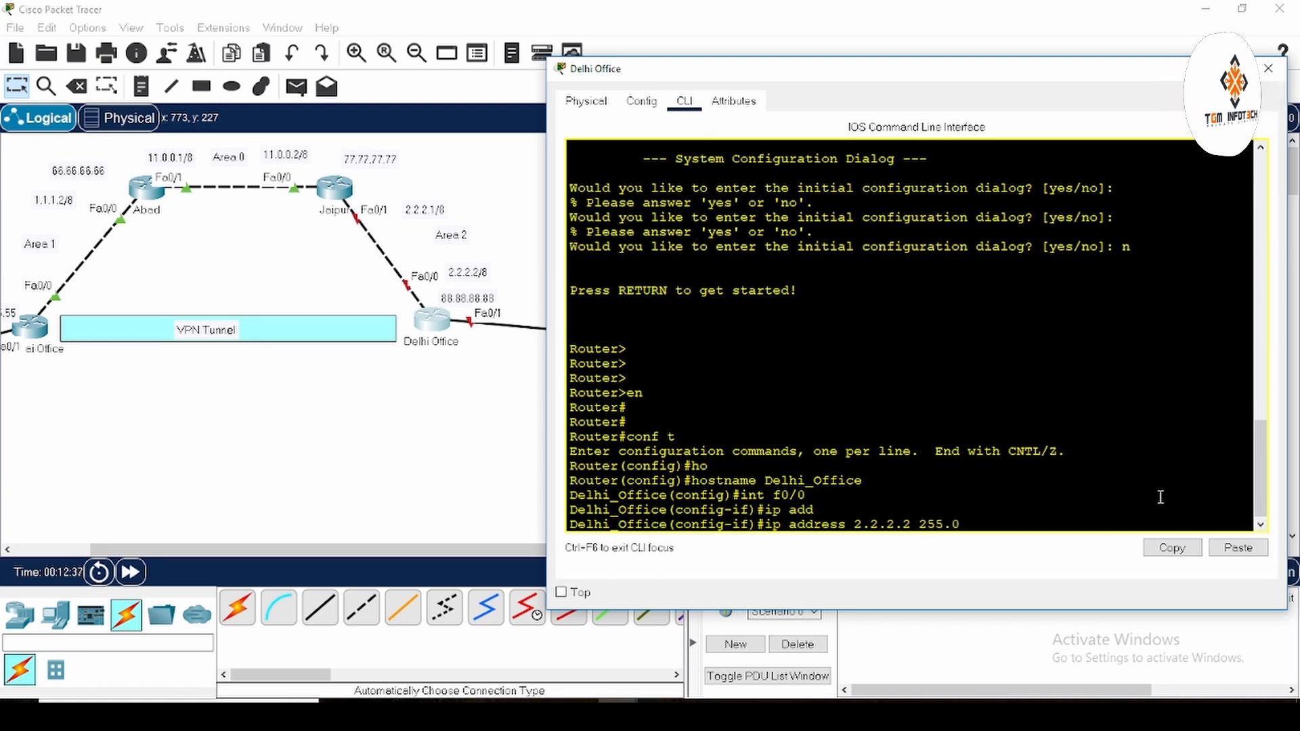
pyautogui.write('no sh')
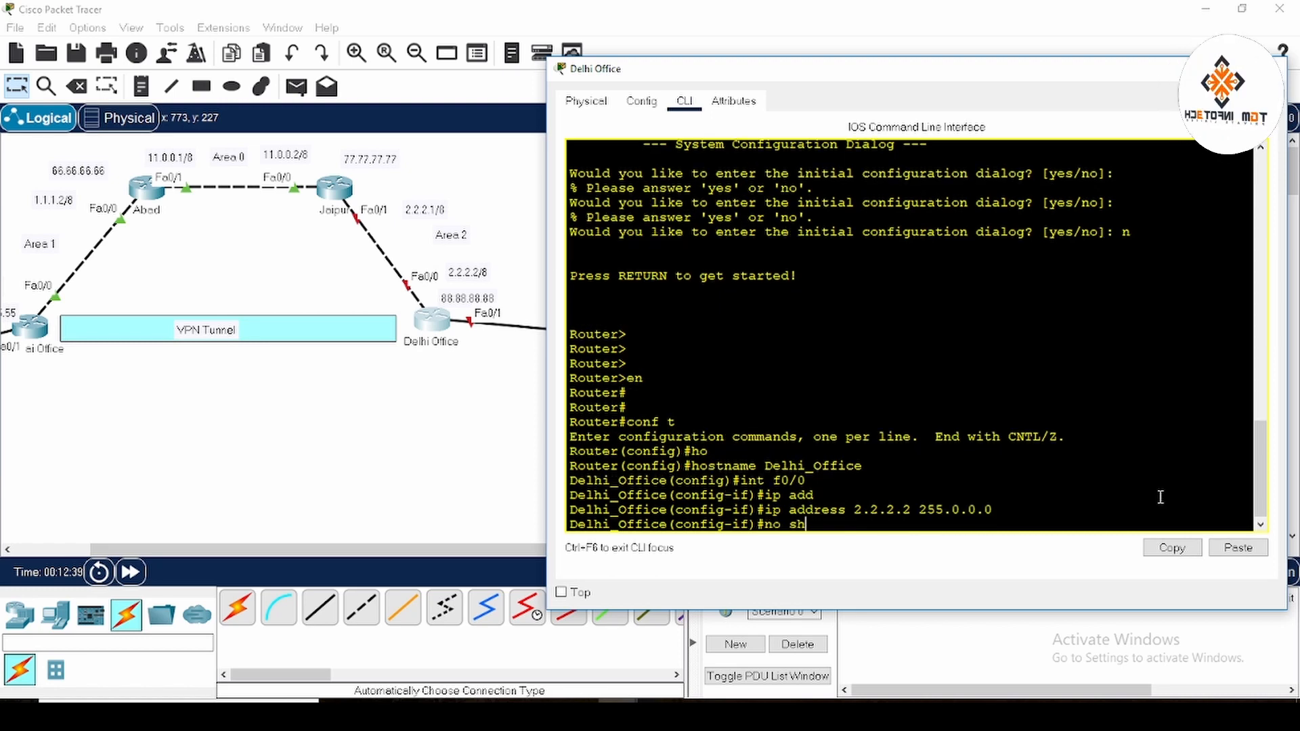
pyautogui.press('Tab')
pyautogui.press('Return')
pyautogui.press('Return')
# Assign IP address 172.16.0.1 with mask 255.255.0.0 to FastEthernet0/1 on the Delhi Office router.
pyautogui.write('int')
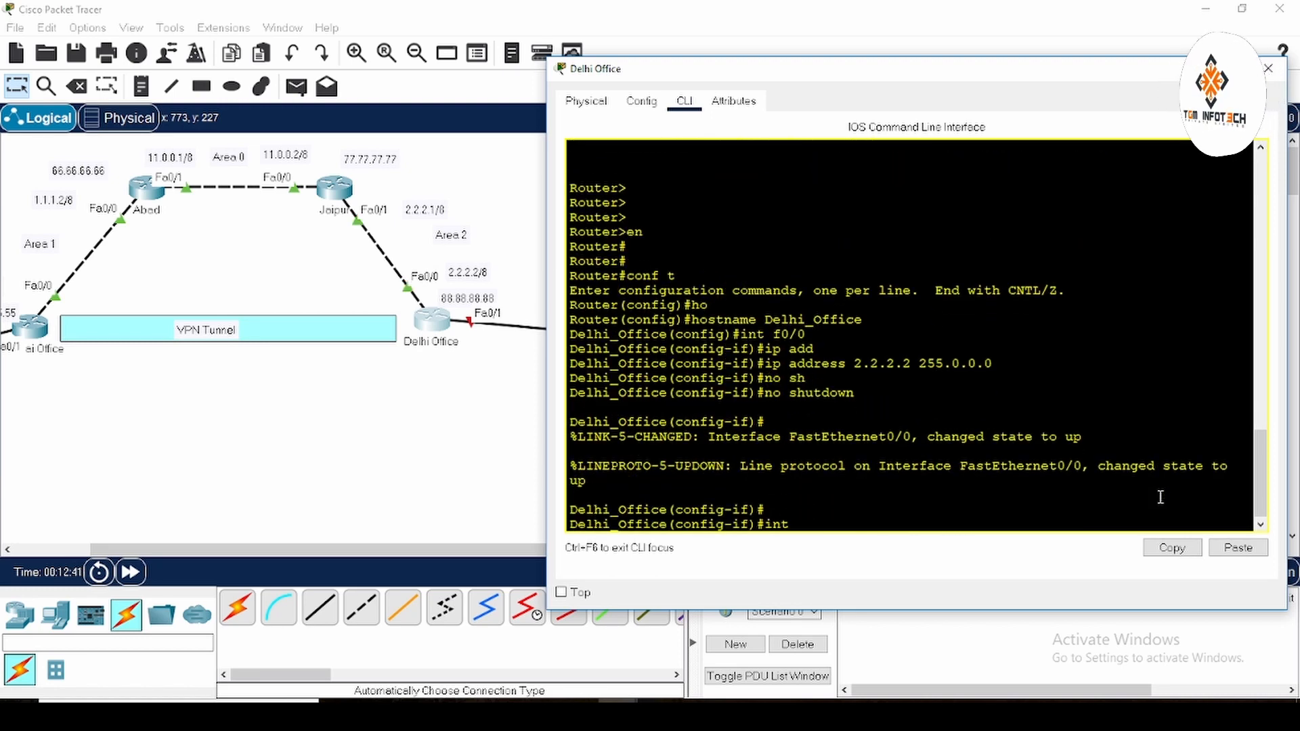
pyautogui.write(' f0/1')
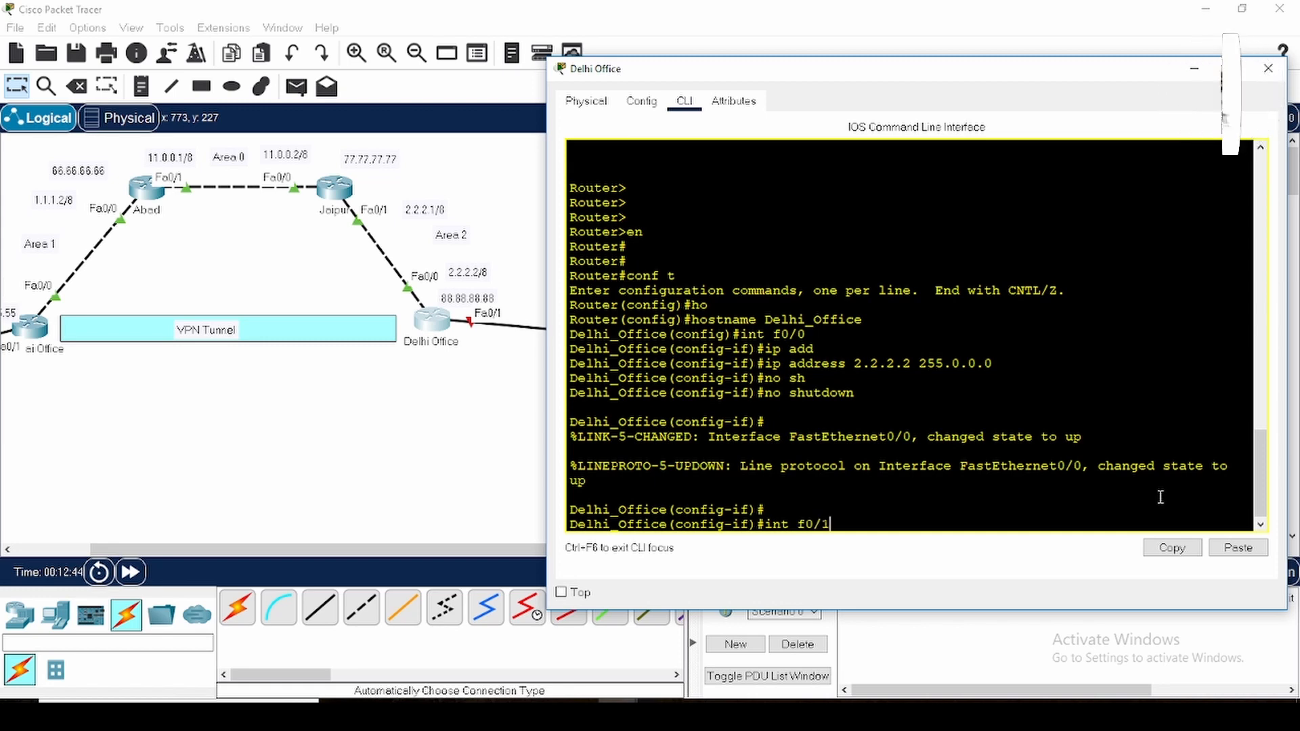
pyautogui.press('Return')
pyautogui.write('ip')
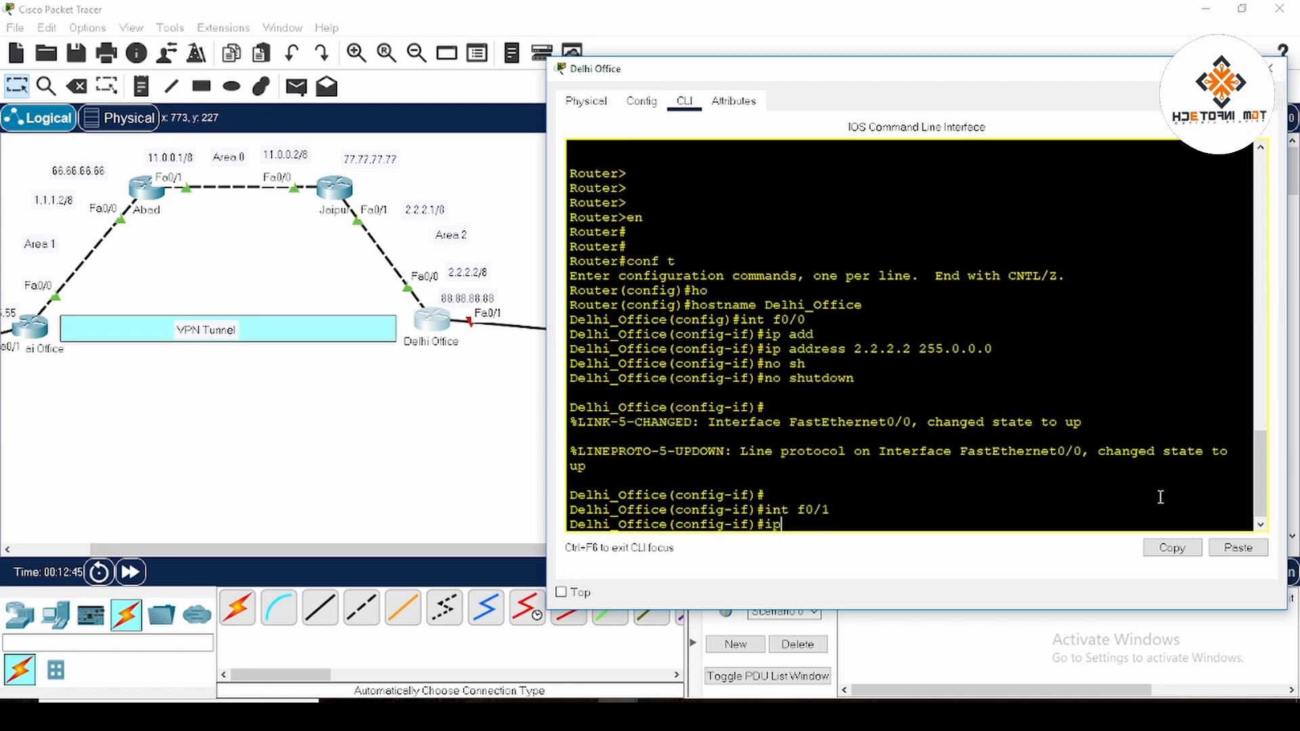
pyautogui.write(' add')
pyautogui.press('Tab')
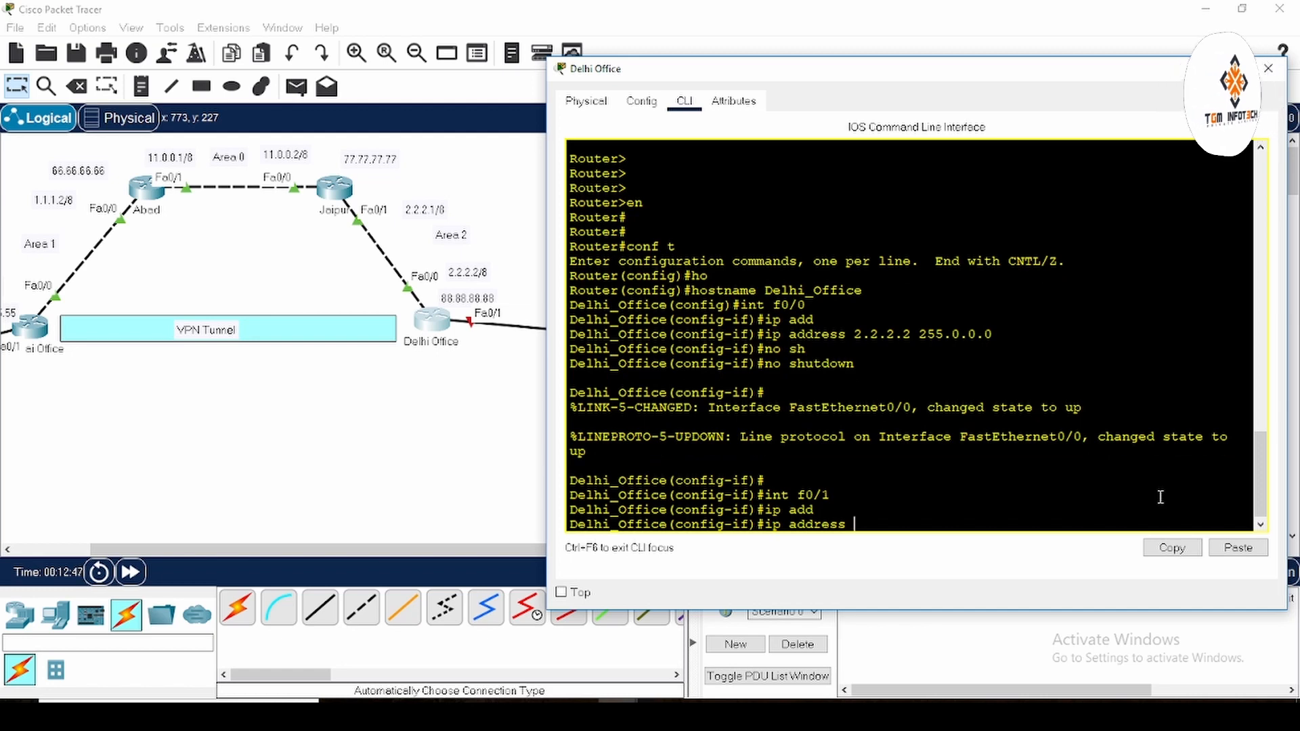
pyautogui.write('17')
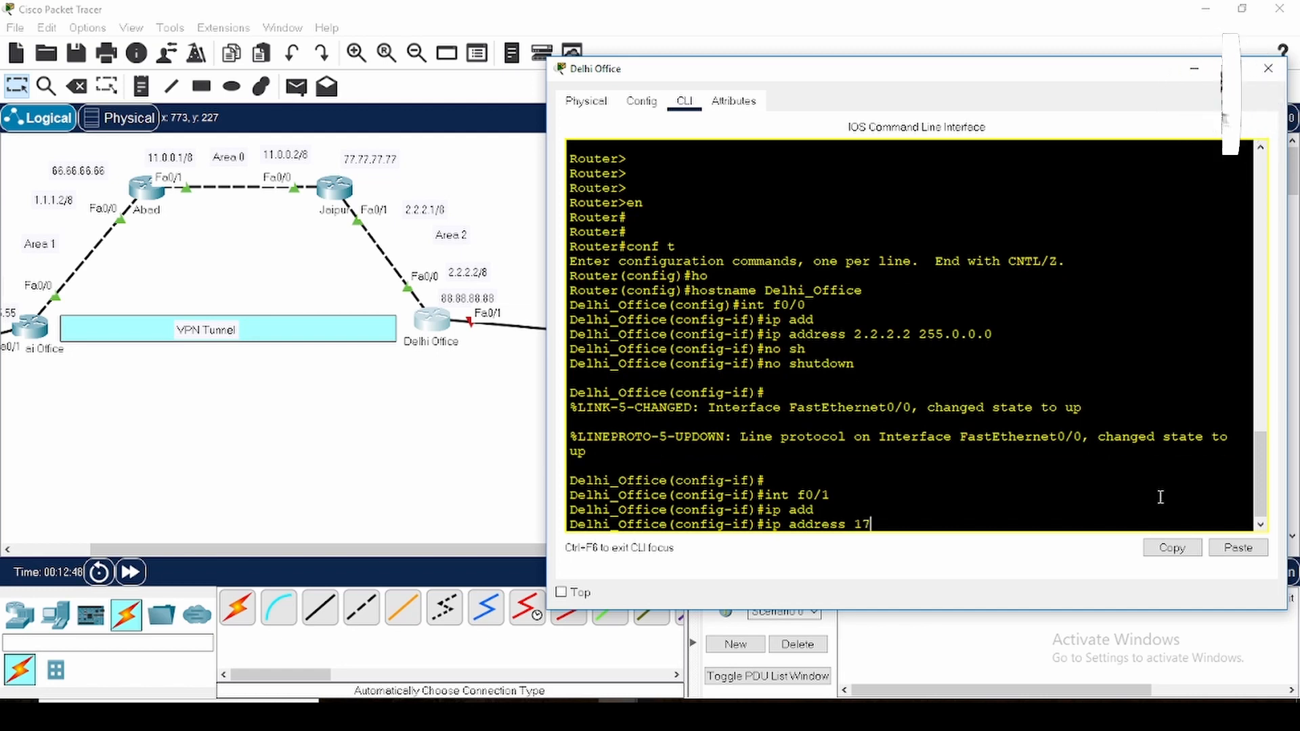
pyautogui.write('2.16.0.1 2')
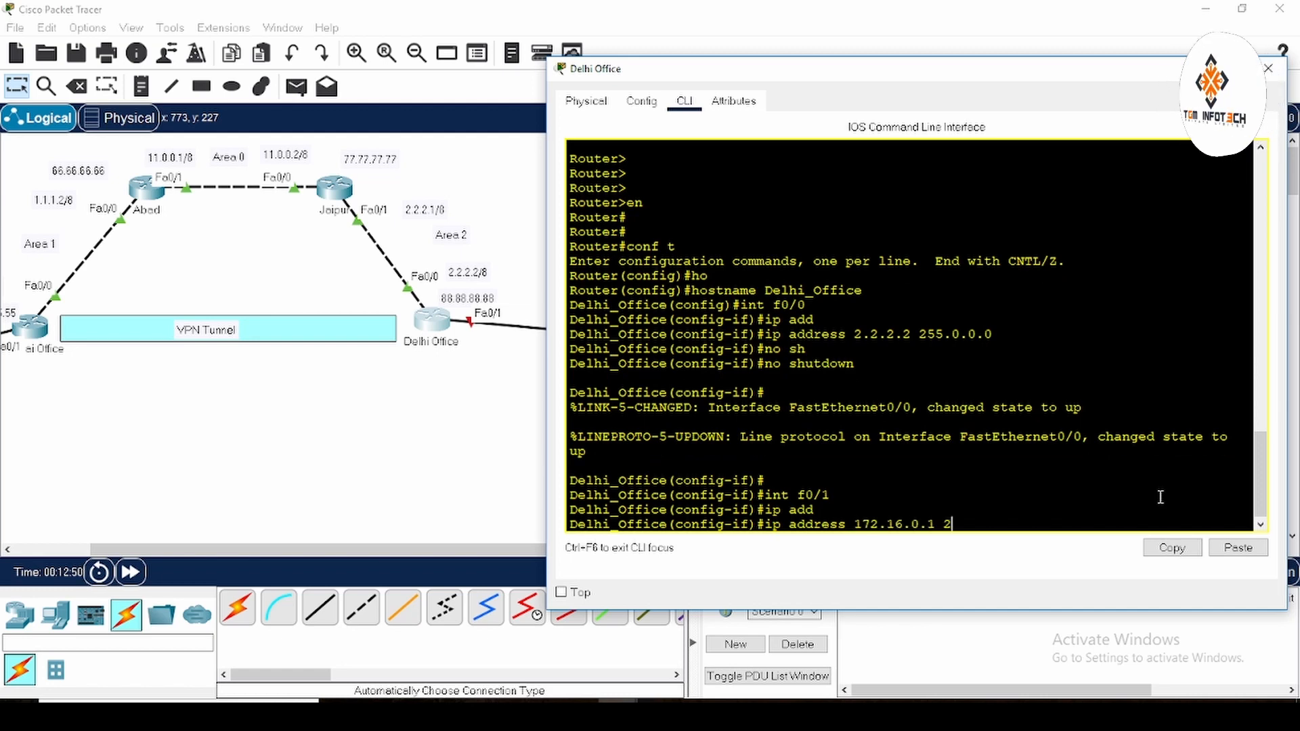
pyautogui.write('55.255.0.0')
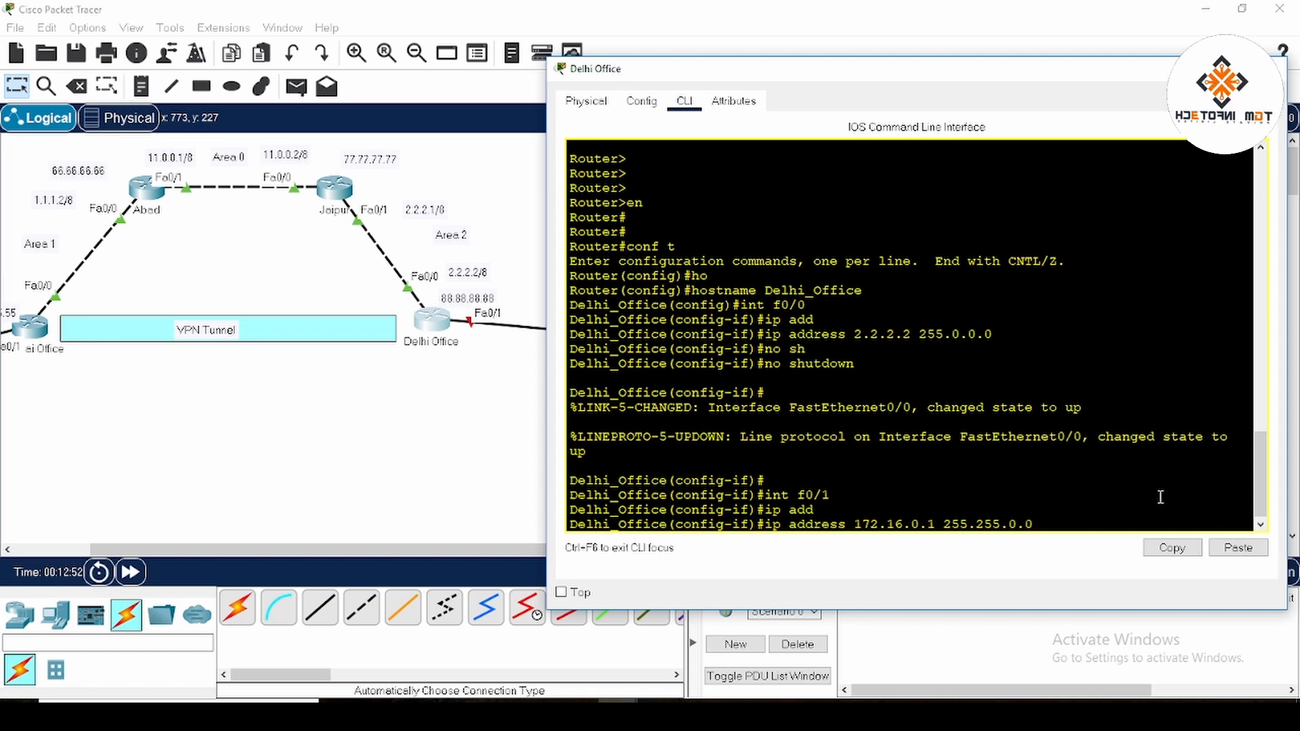
pyautogui.press('Return')
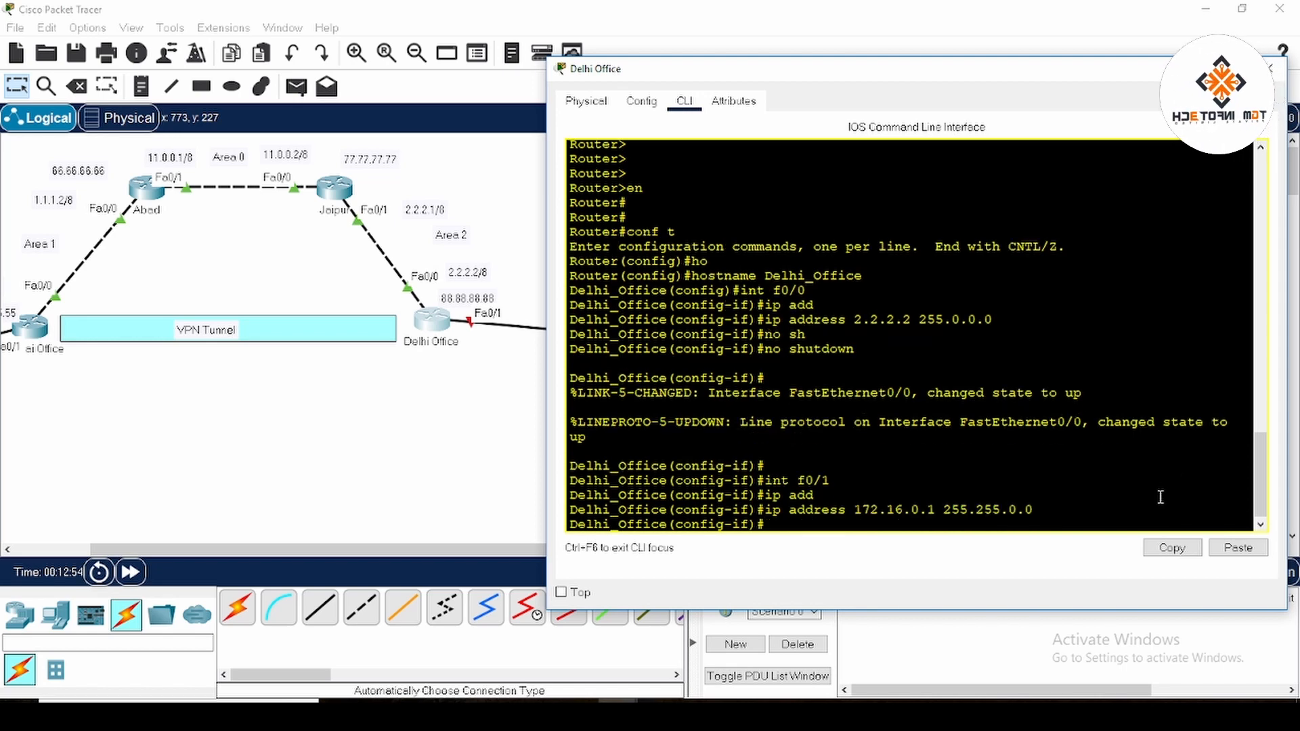
# Enable FastEthernet0/1 on the Delhi Office router and return to global configuration mode.
pyautogui.write('no sh')
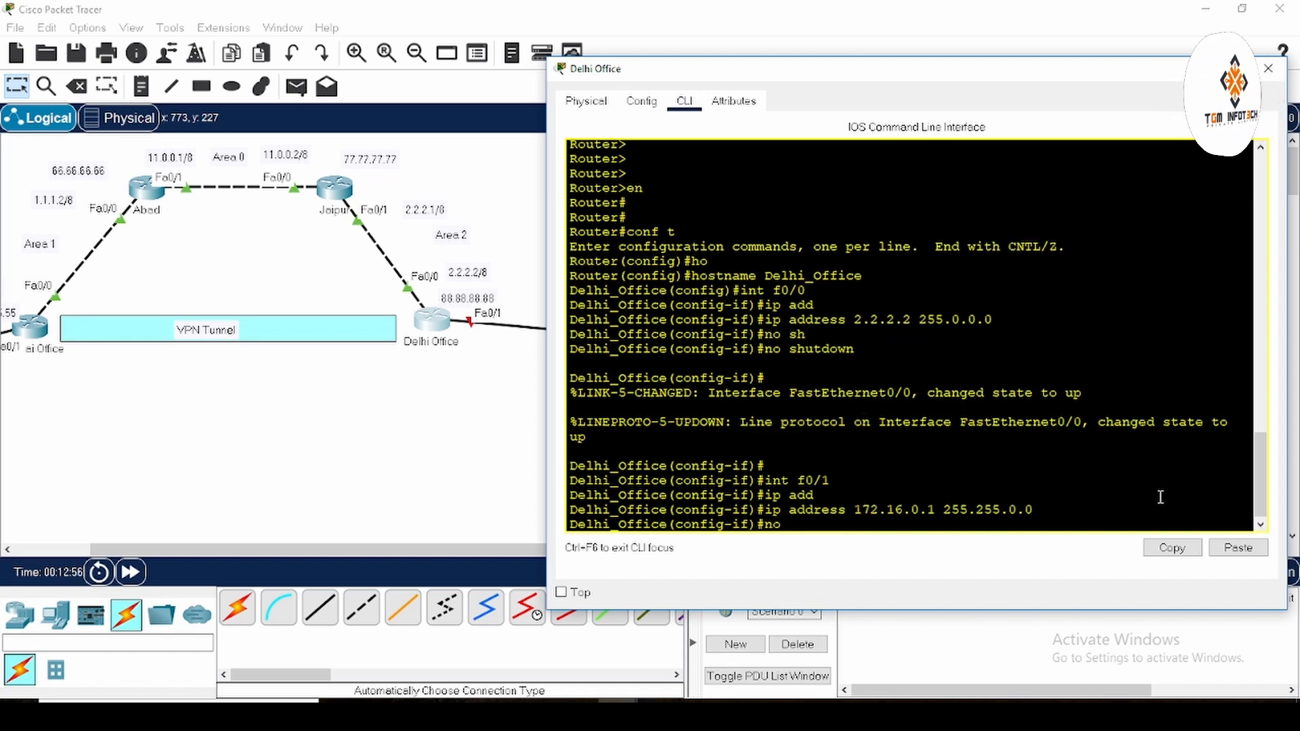
pyautogui.press('Tab')
pyautogui.press('Return')
pyautogui.press('Return')
pyautogui.press('Return')
pyautogui.press('Return')
pyautogui.press('Return')
pyautogui.press('Return')
pyautogui.press('Return')
pyautogui.press('Return')
pyautogui.write('elhi_Office(config-if)#e')
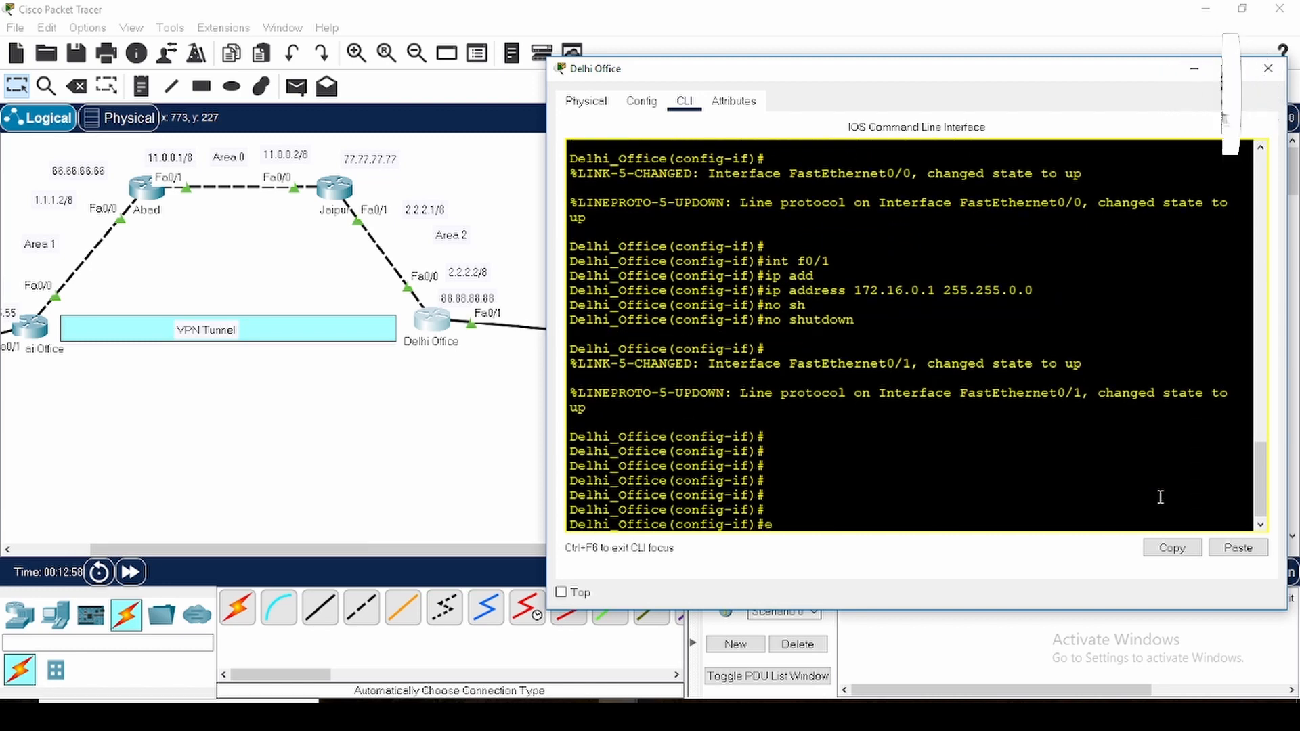
pyautogui.write('xit')
pyautogui.press('Return')
pyautogui.press('Return')
pyautogui.press('Return')
pyautogui.press('Return')
pyautogui.press('Return')
# Start OSPF process 500 on the Delhi Office router and set its router ID to 88.88.88.88.
pyautogui.write('r')
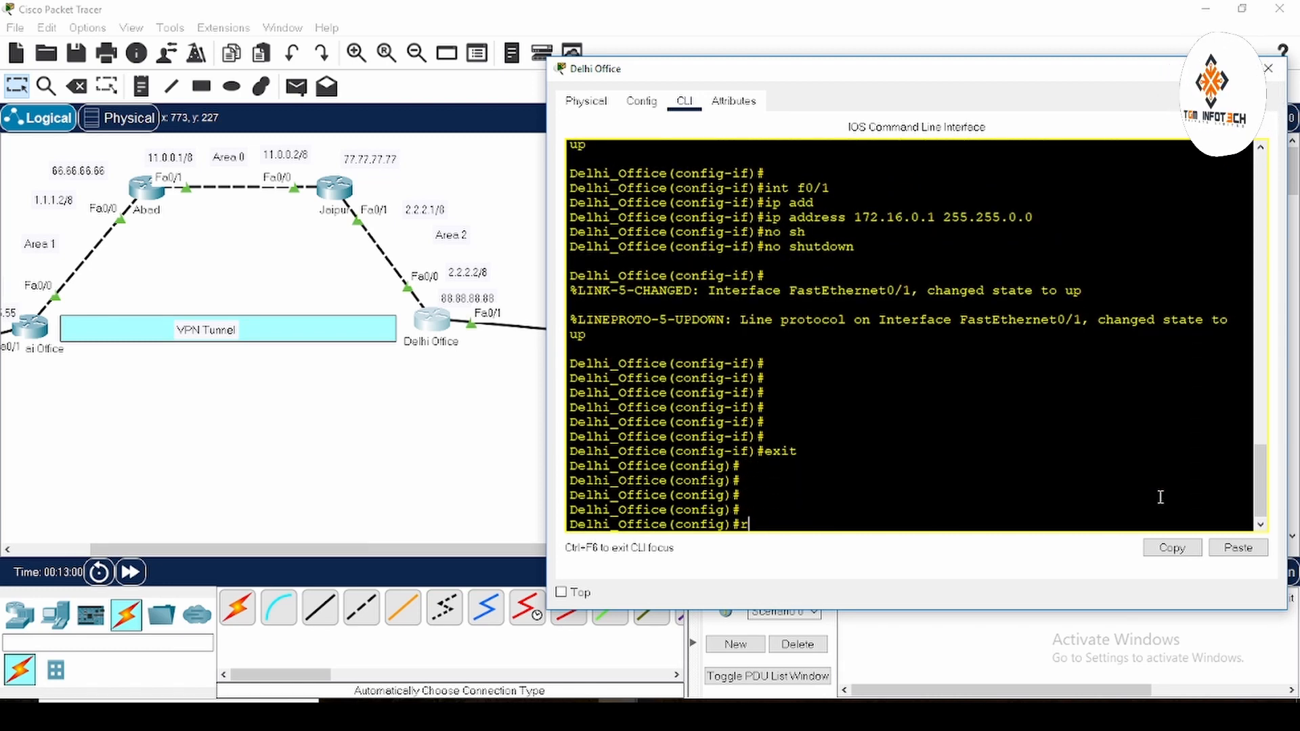
pyautogui.write('ou')
pyautogui.press('Tab')
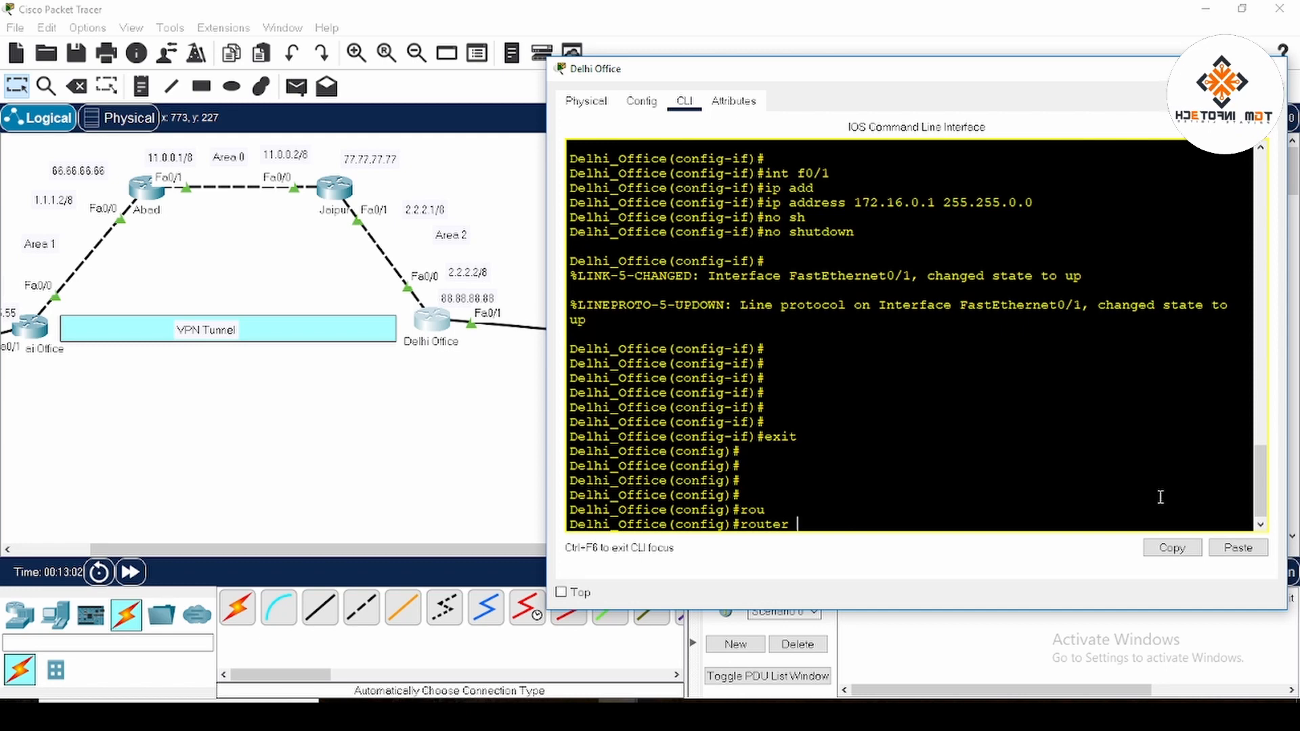
pyautogui.write('os')
pyautogui.press('Tab')
pyautogui.write('500')
pyautogui.press('Return')
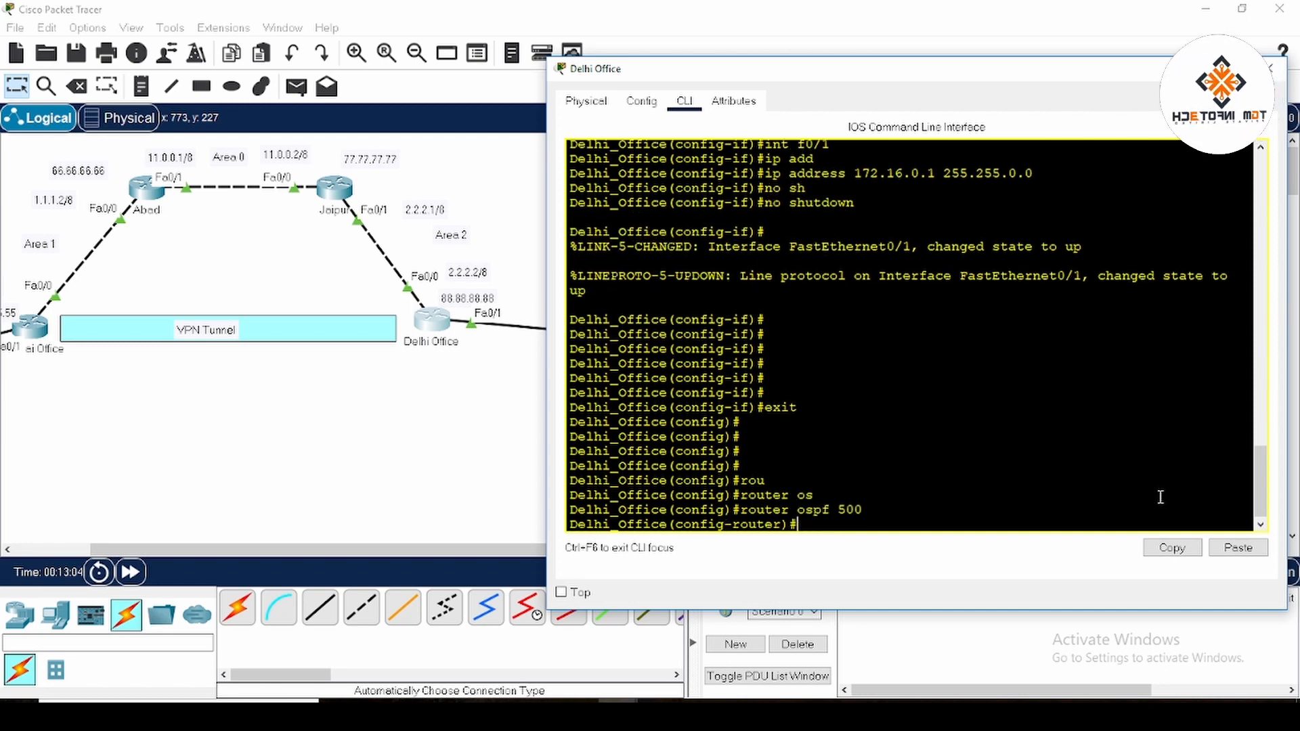
pyautogui.write('rou')
pyautogui.press('Tab')
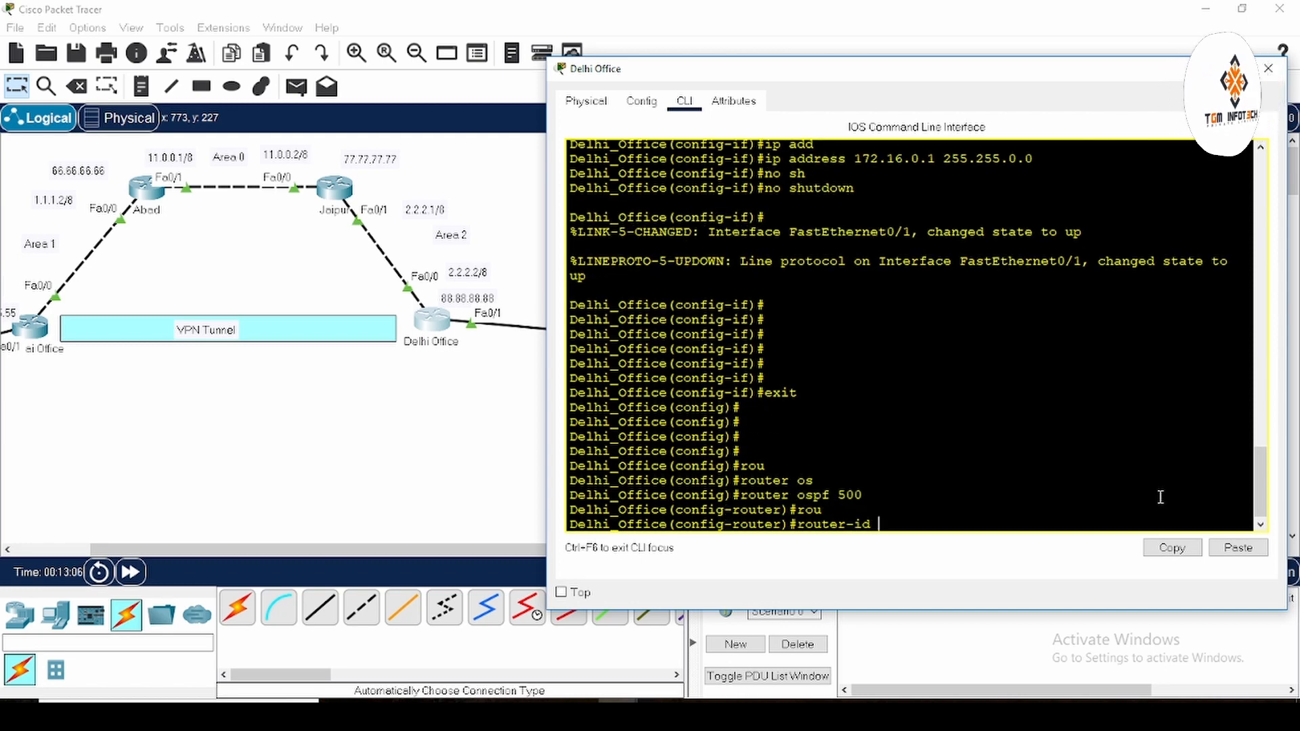
pyautogui.write('88.')
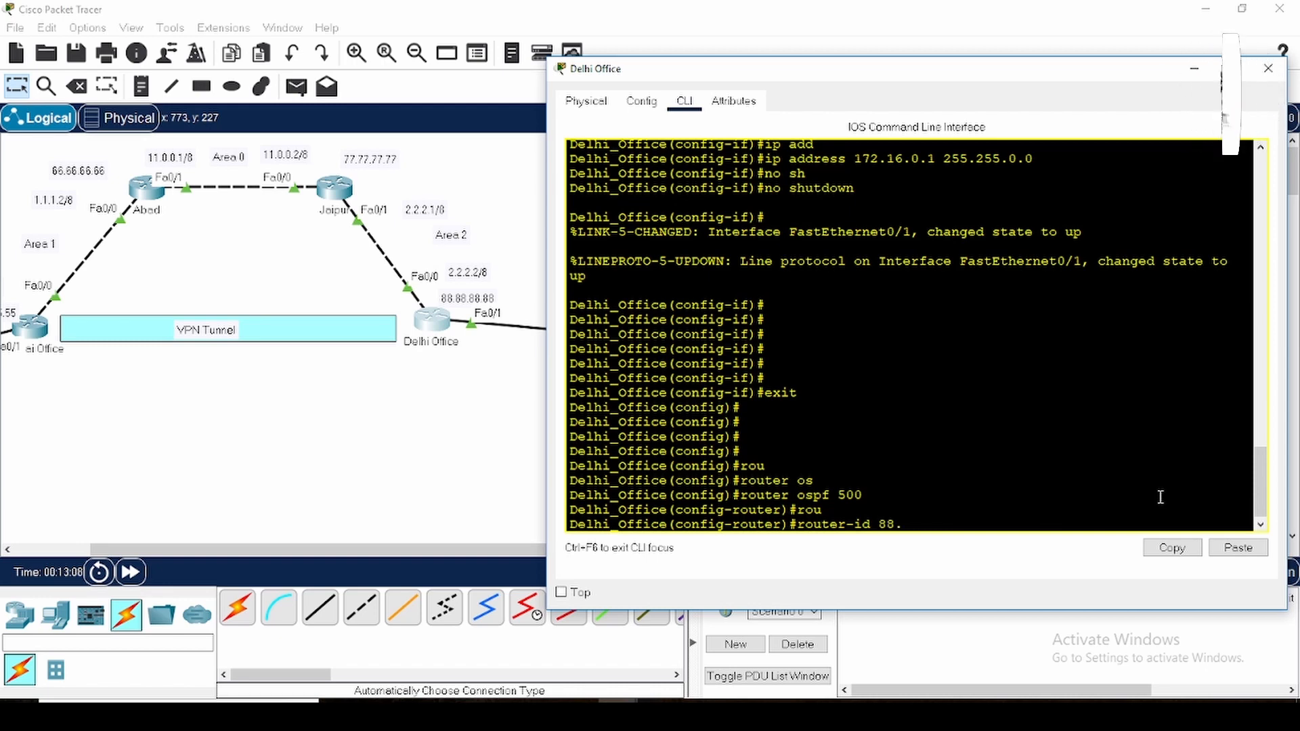
pyautogui.write('88.88.88')
pyautogui.press('Return')
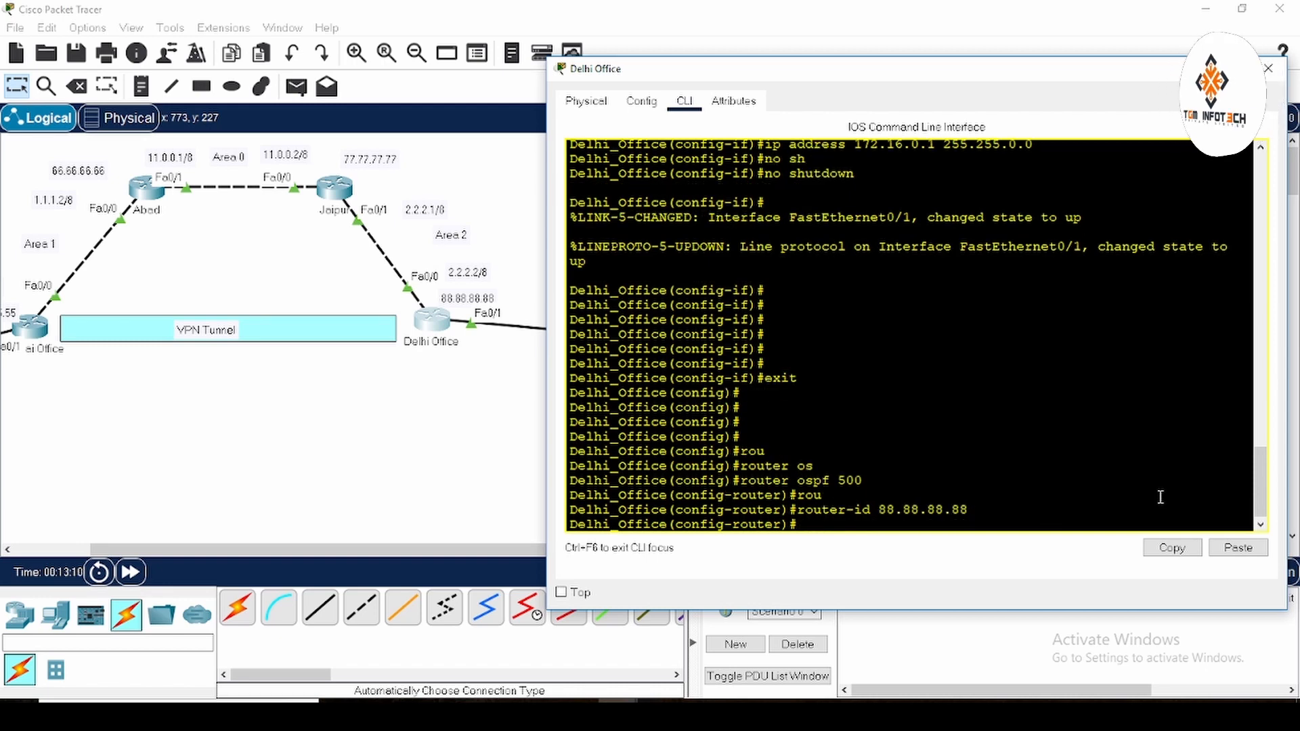
# Advertise network 2.0.0.0 with wildcard mask 0.255.255.255 in OSPF area 2 on the Delhi Office router, and close its window.
pyautogui.write('net')
pyautogui.press('Tab')
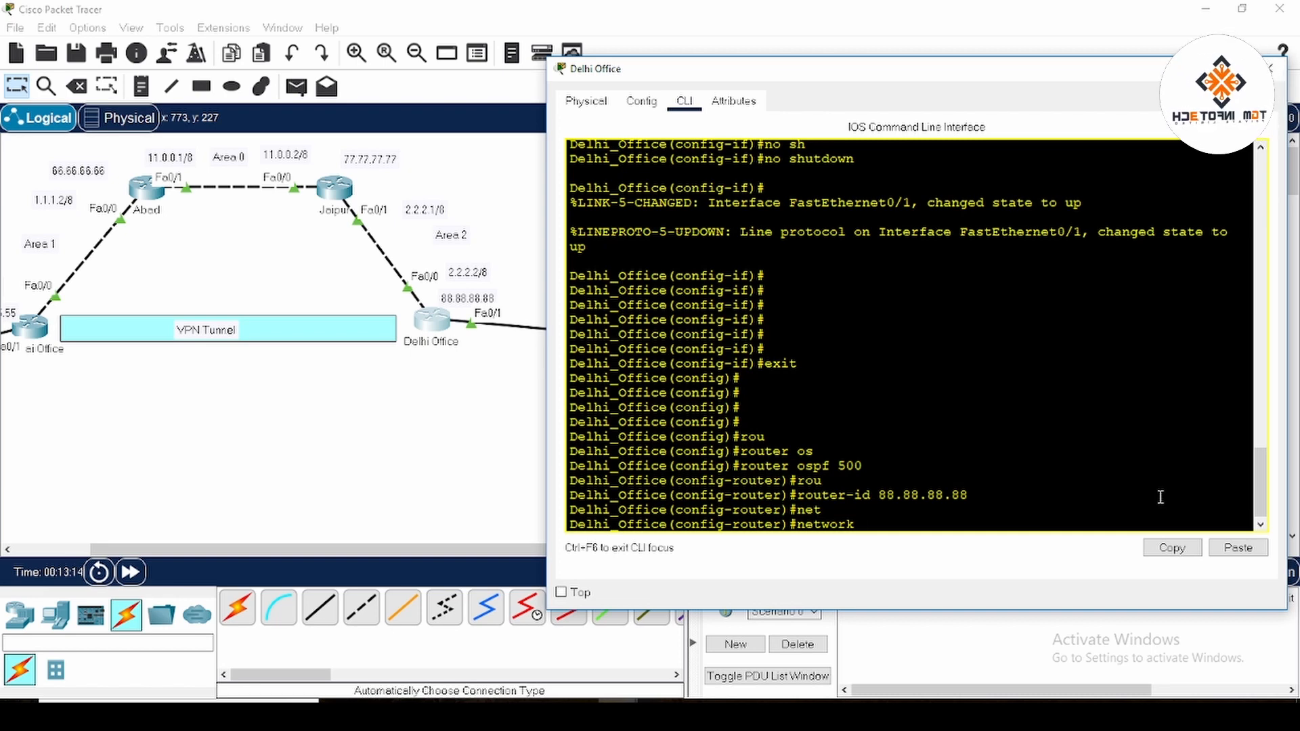
pyautogui.write('2.0.0.')
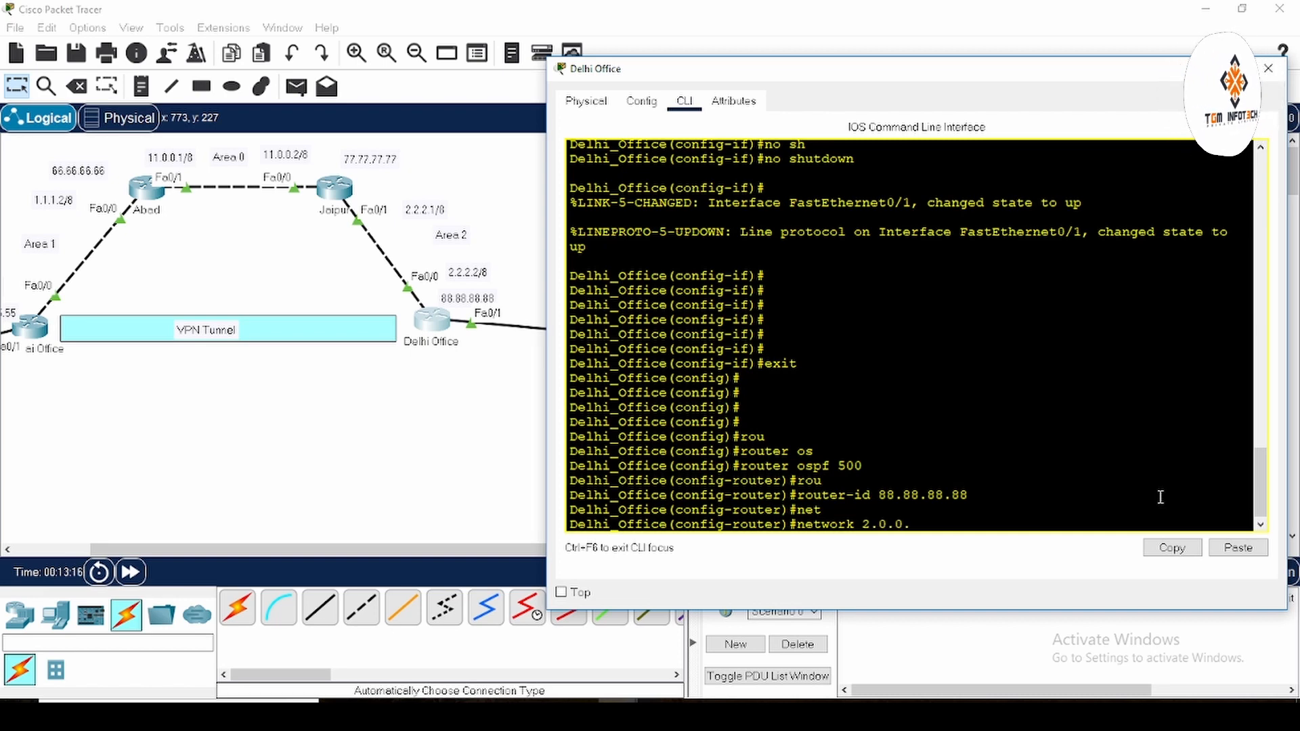
pyautogui.write('0 0.')
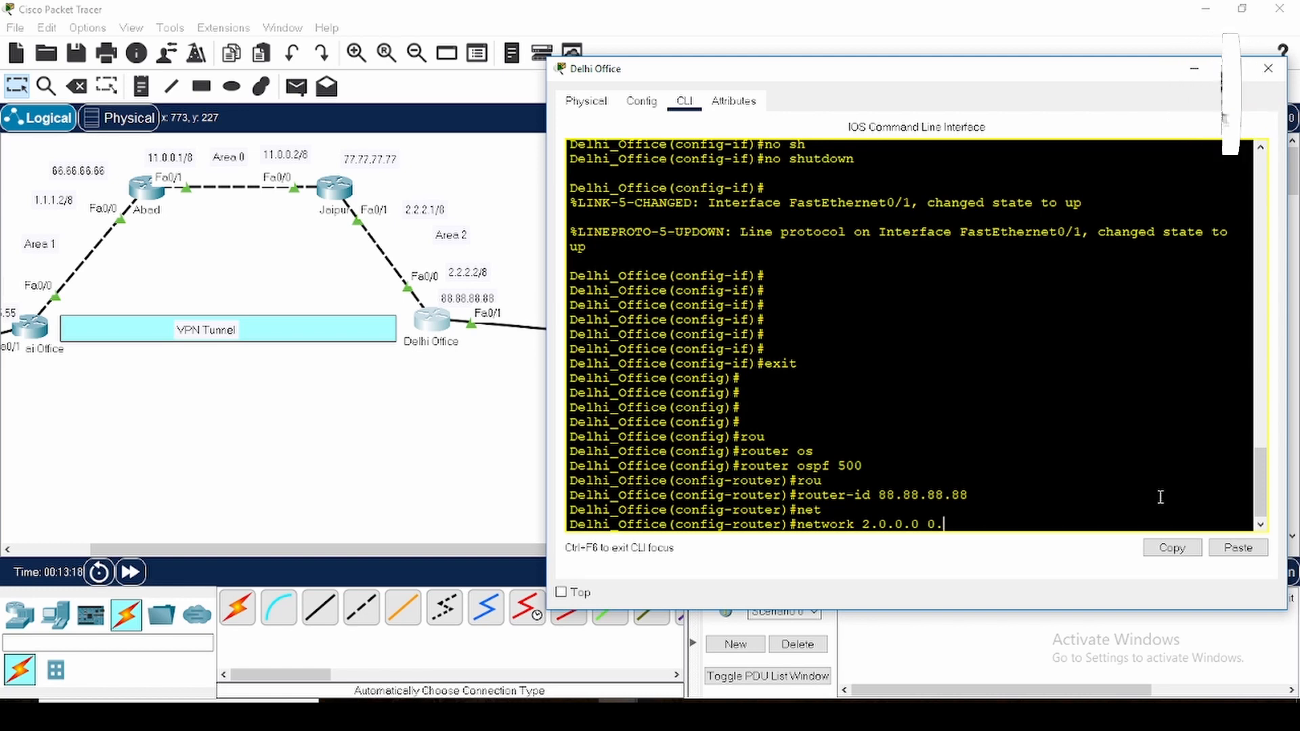
pyautogui.write('255.255.255 ')
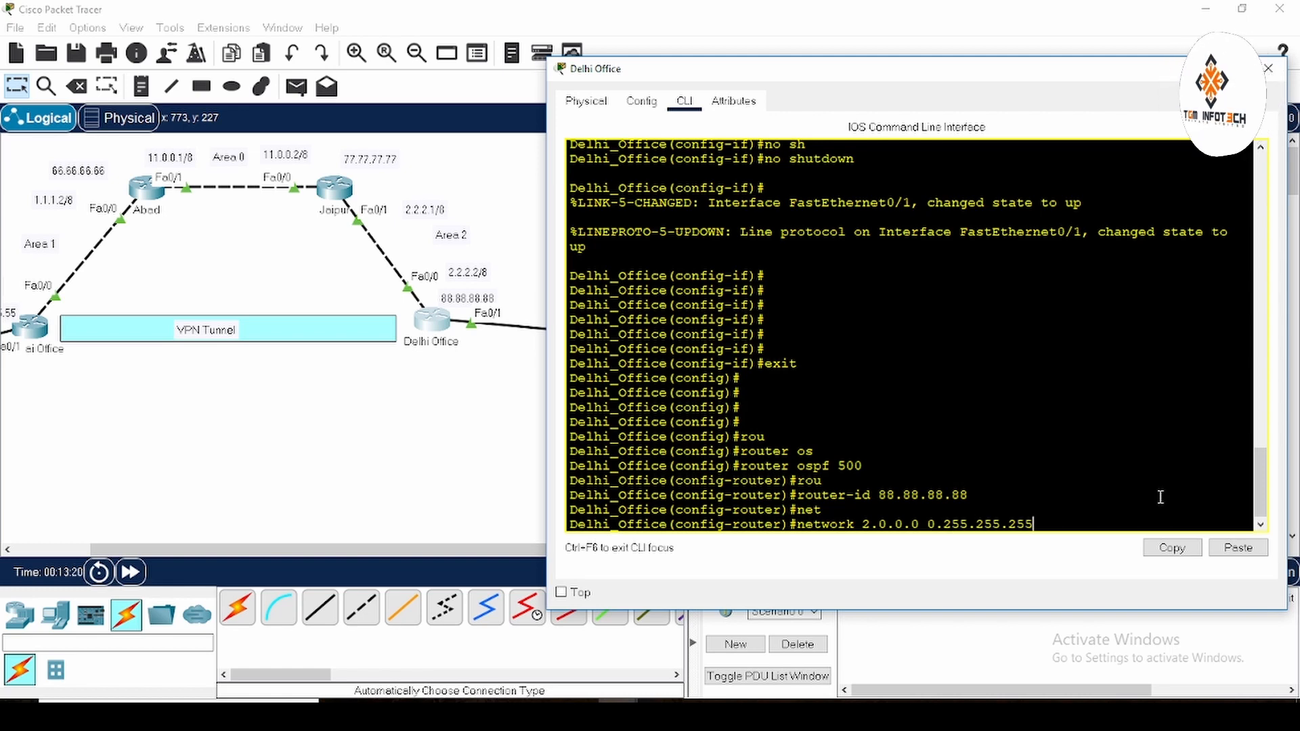
pyautogui.write('ar')
pyautogui.press('Tab')
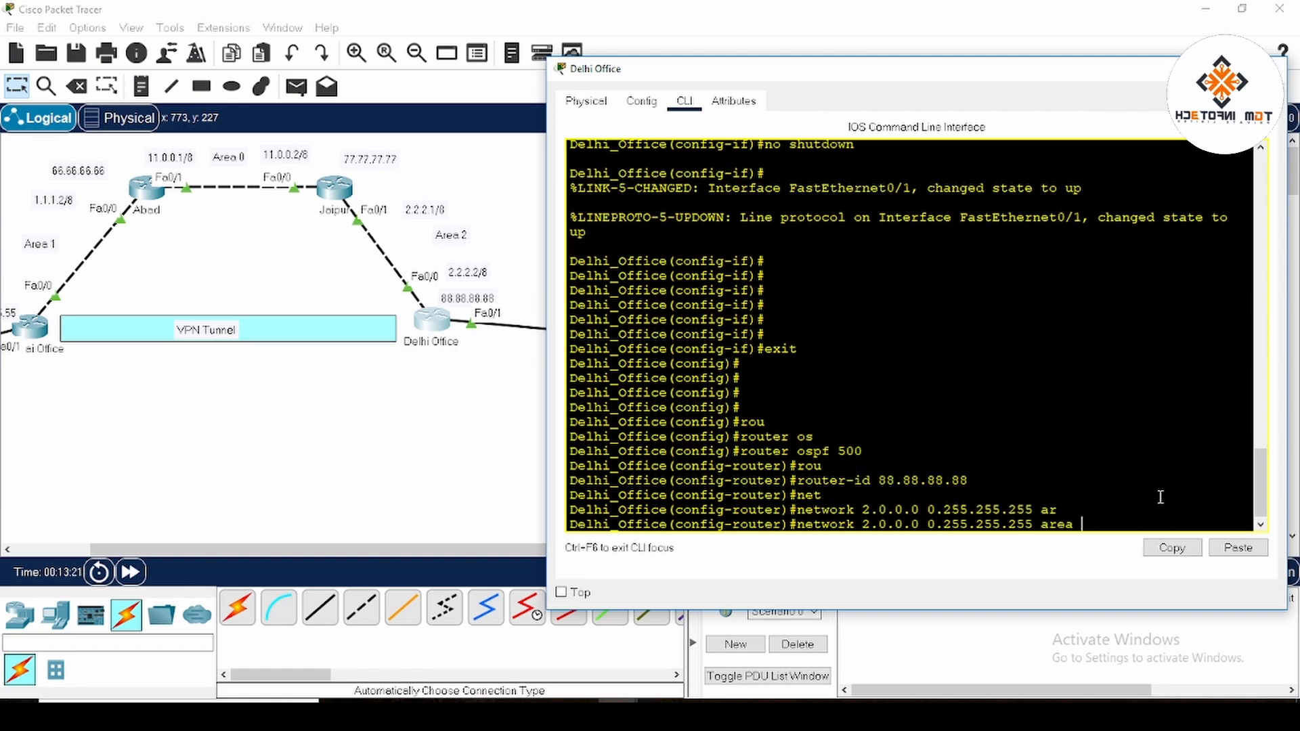
pyautogui.write('2')
pyautogui.press('Return')
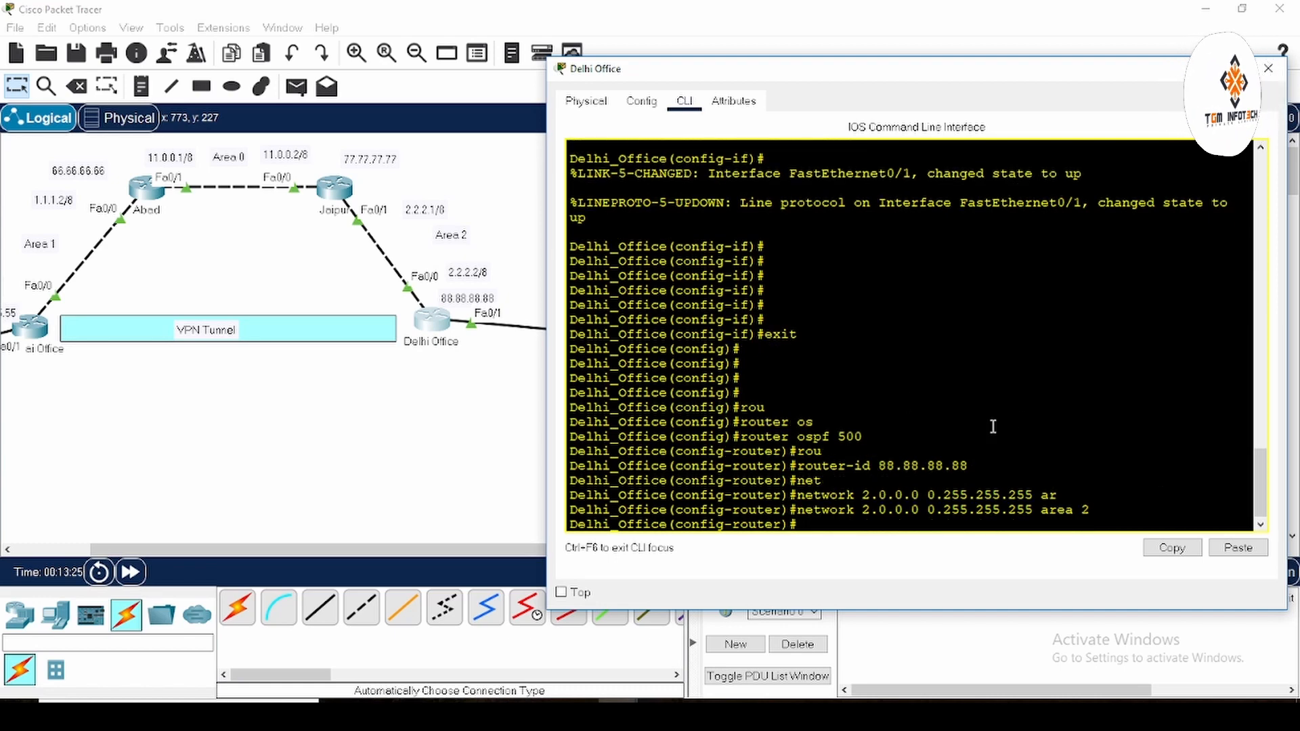
pyautogui.click(1280, 70)
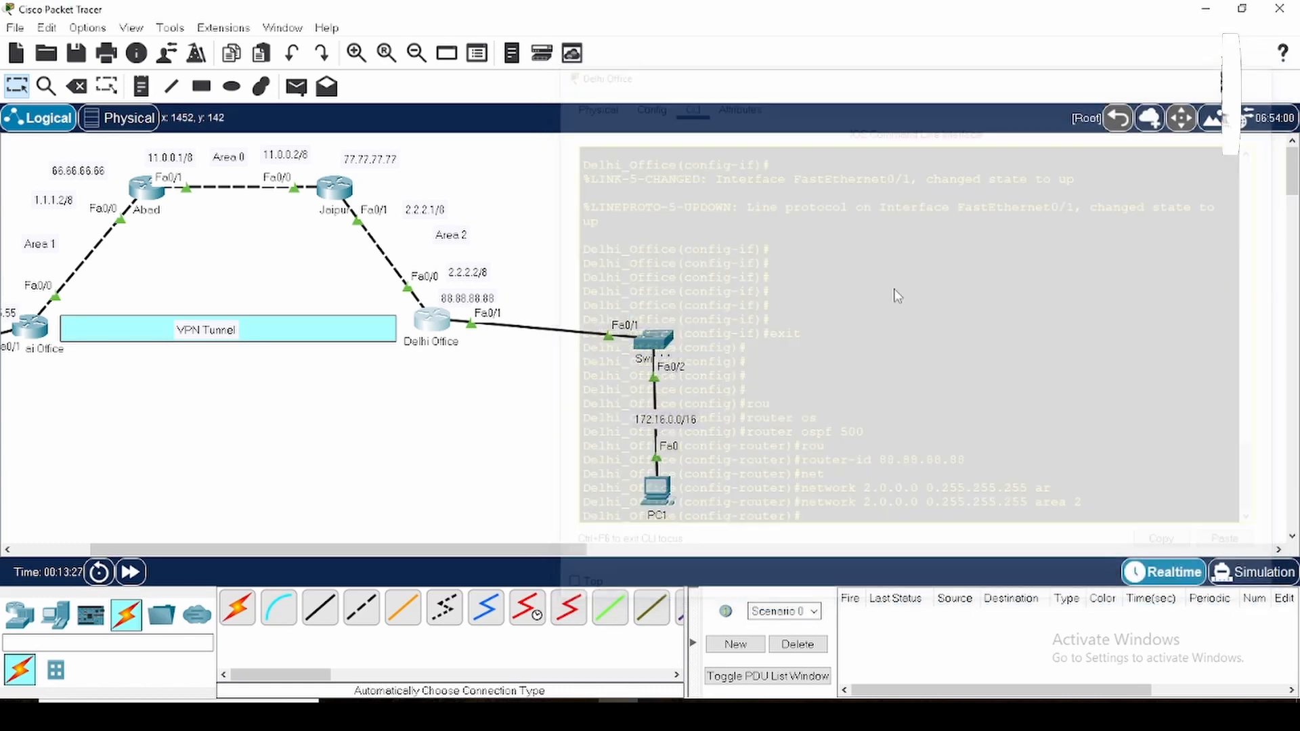
pyautogui.moveTo(391, 550); pyautogui.dragTo(315, 547)
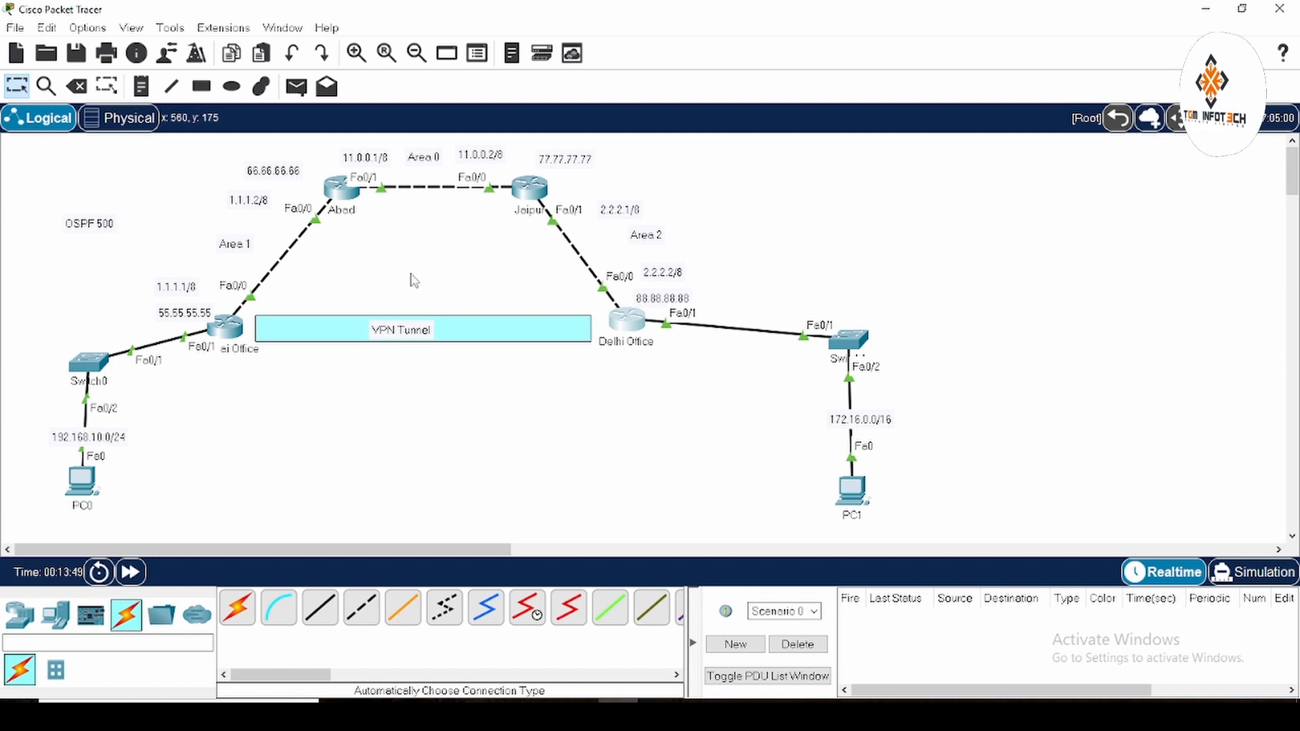
# Reopen the Delhi Office router's command line and leave OSPF configuration for privileged EXEC mode.
pyautogui.click(638, 333)
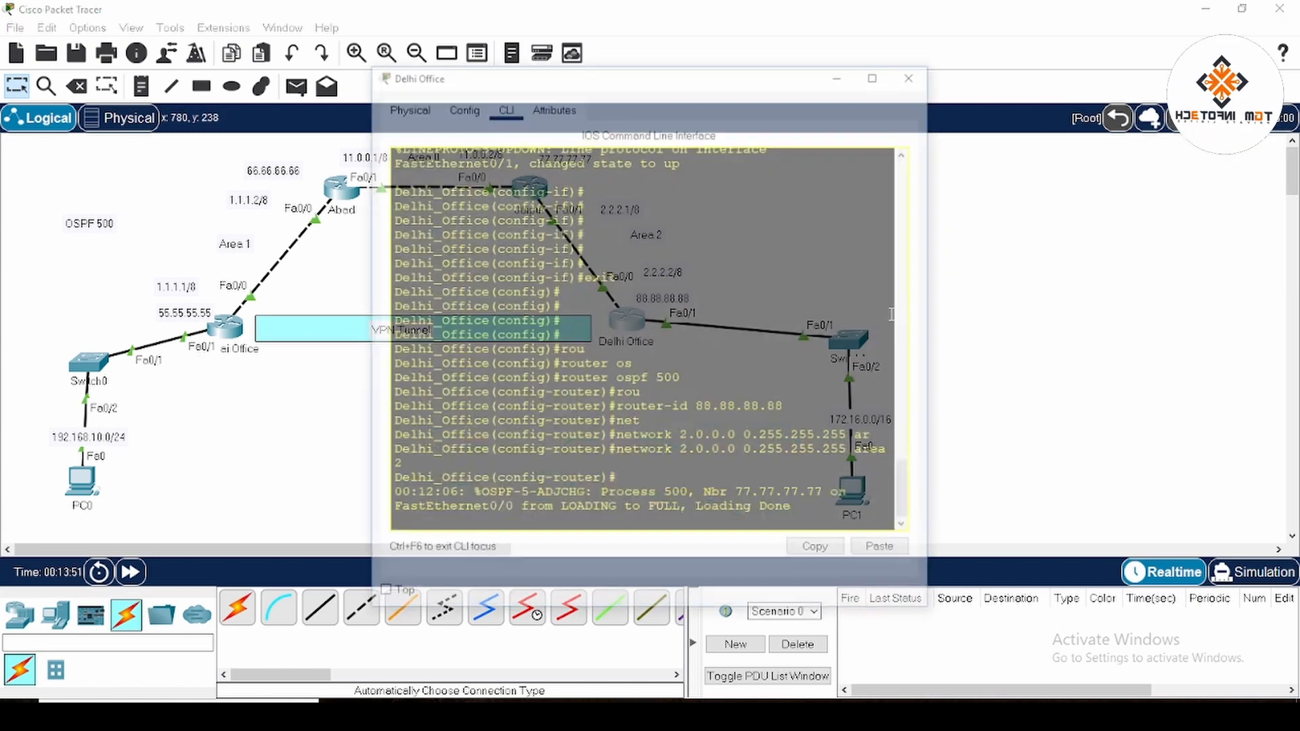
pyautogui.press('Return')
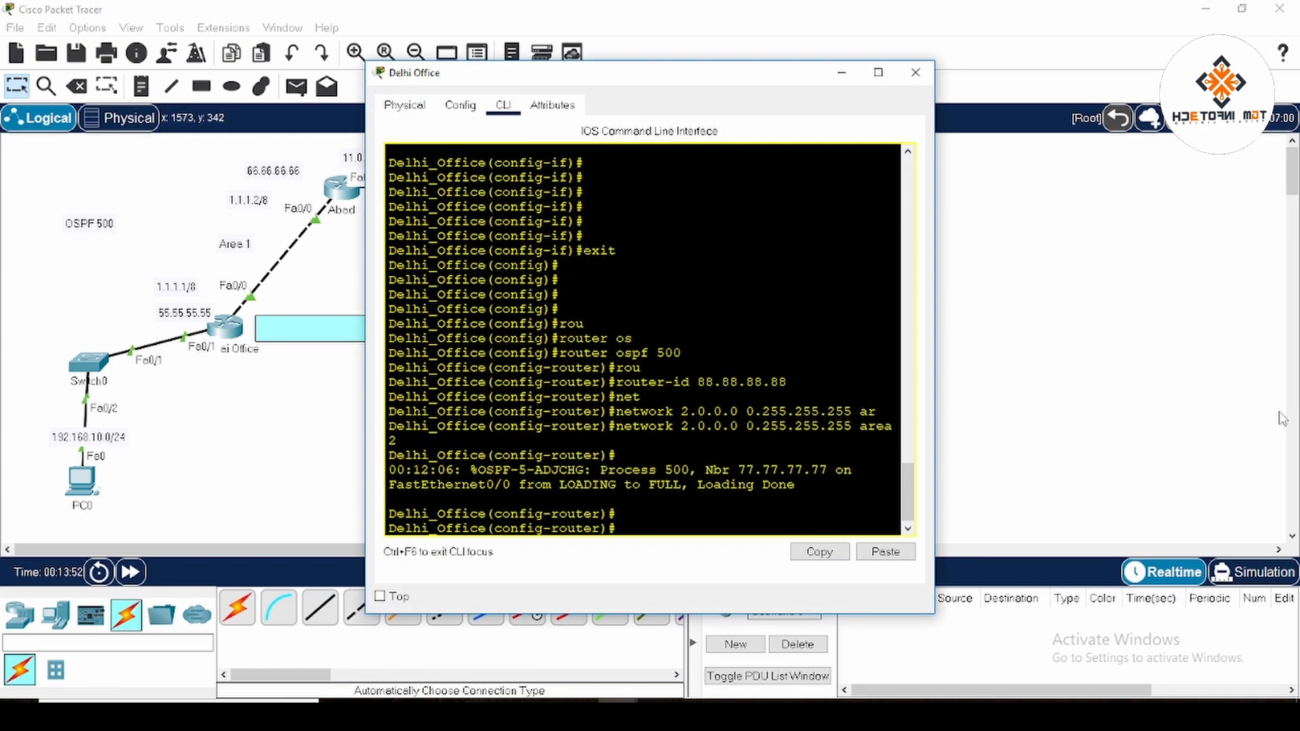
pyautogui.press('Return')
pyautogui.write('end')
pyautogui.press('Return')
pyautogui.press('Return')
pyautogui.press('Return')
pyautogui.press('Return')
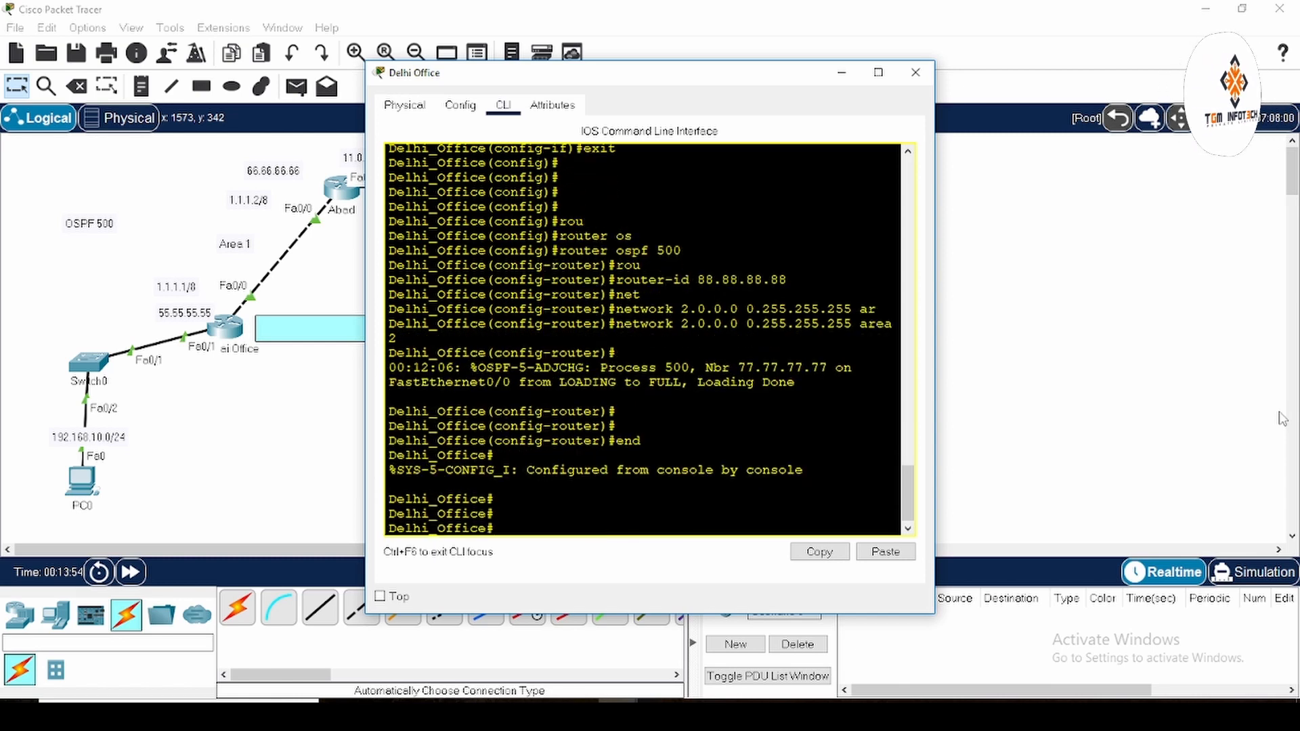
# Ping 1.1.1.1 from the Delhi Office router, check the success rate, and close the router's window.
pyautogui.write('ping ')
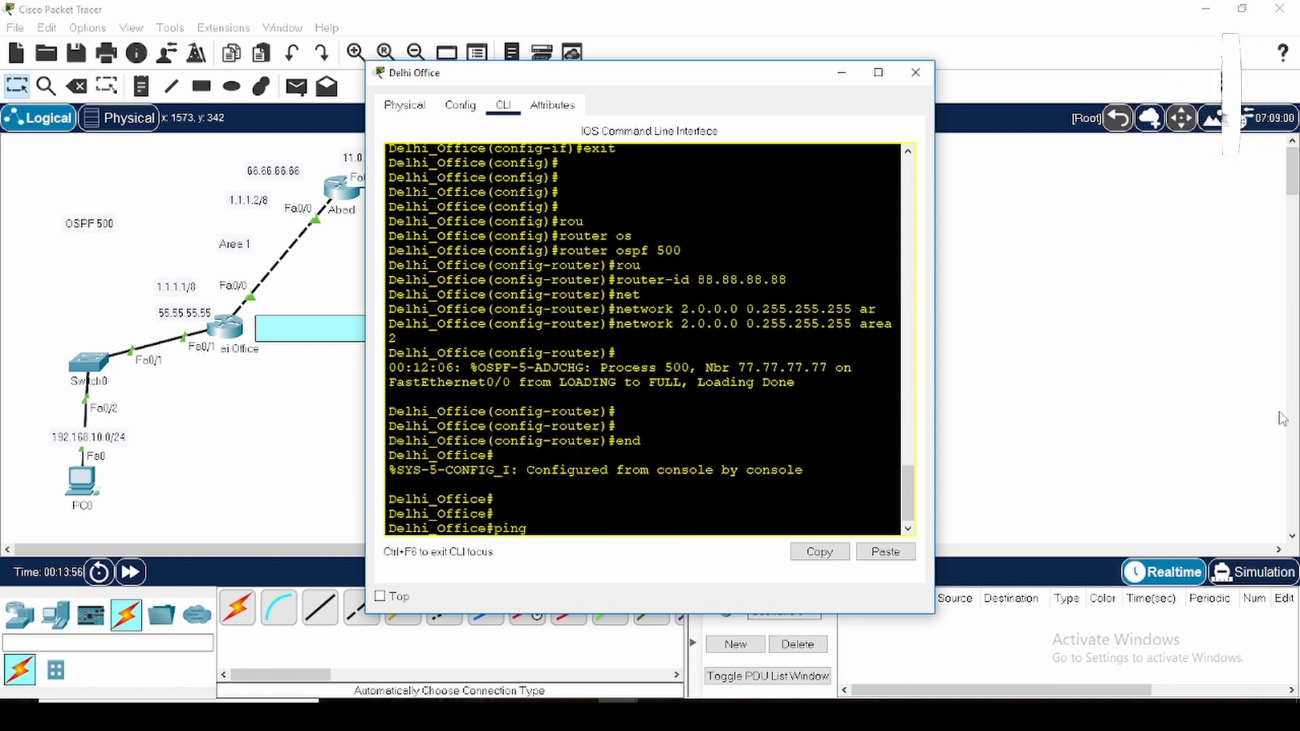
pyautogui.write('1.1.11')
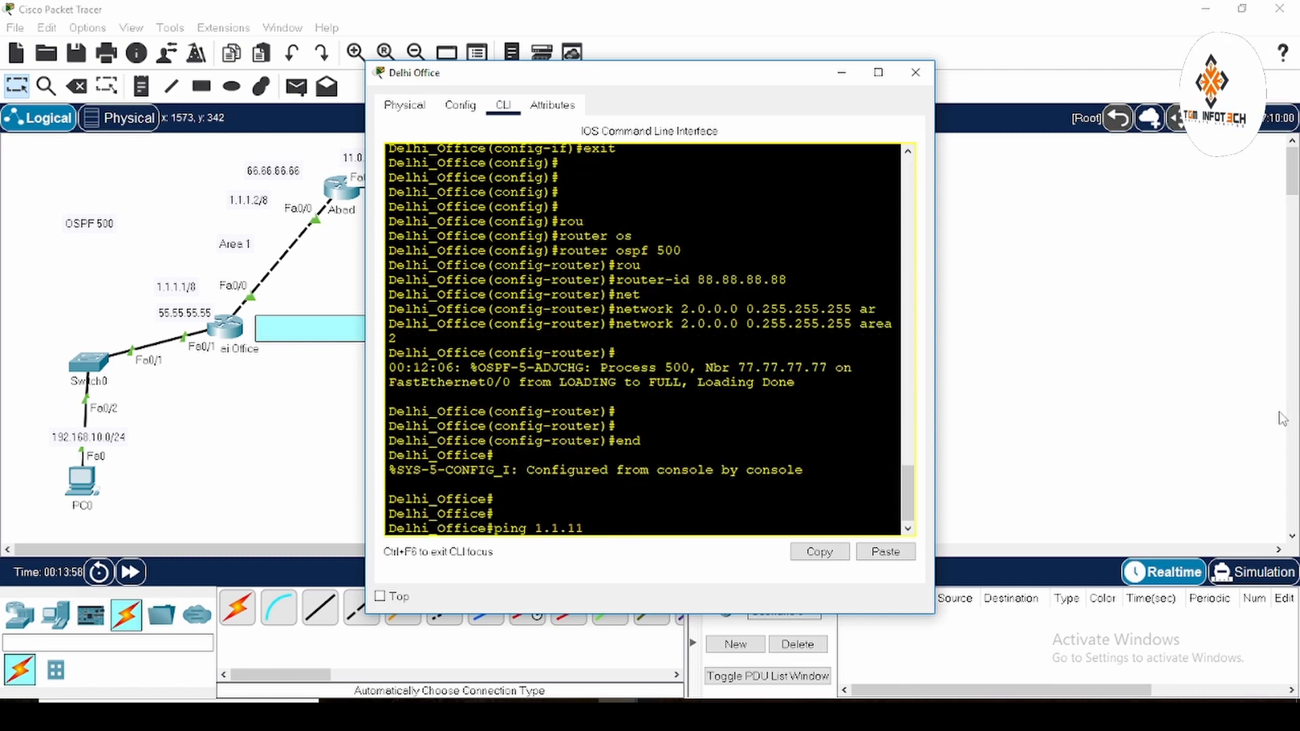
pyautogui.press('BackSpace')
pyautogui.write('.1')
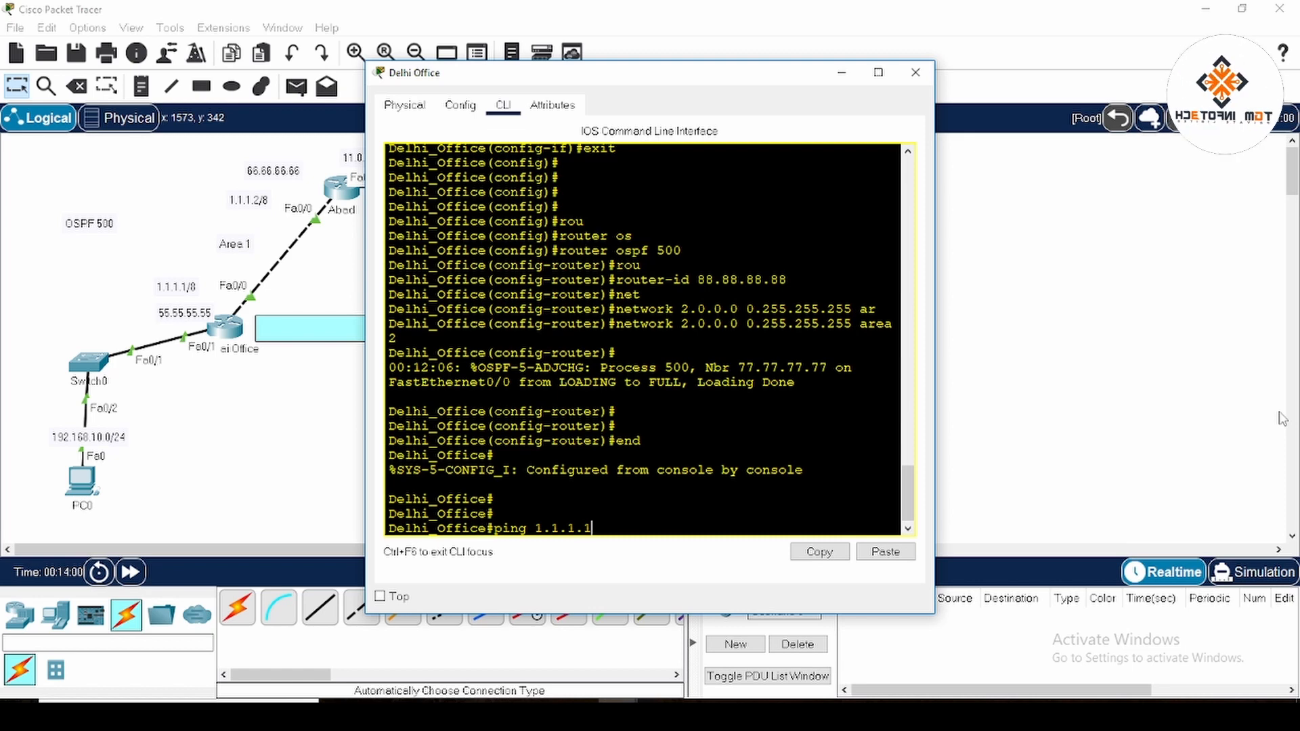
pyautogui.press('Return')
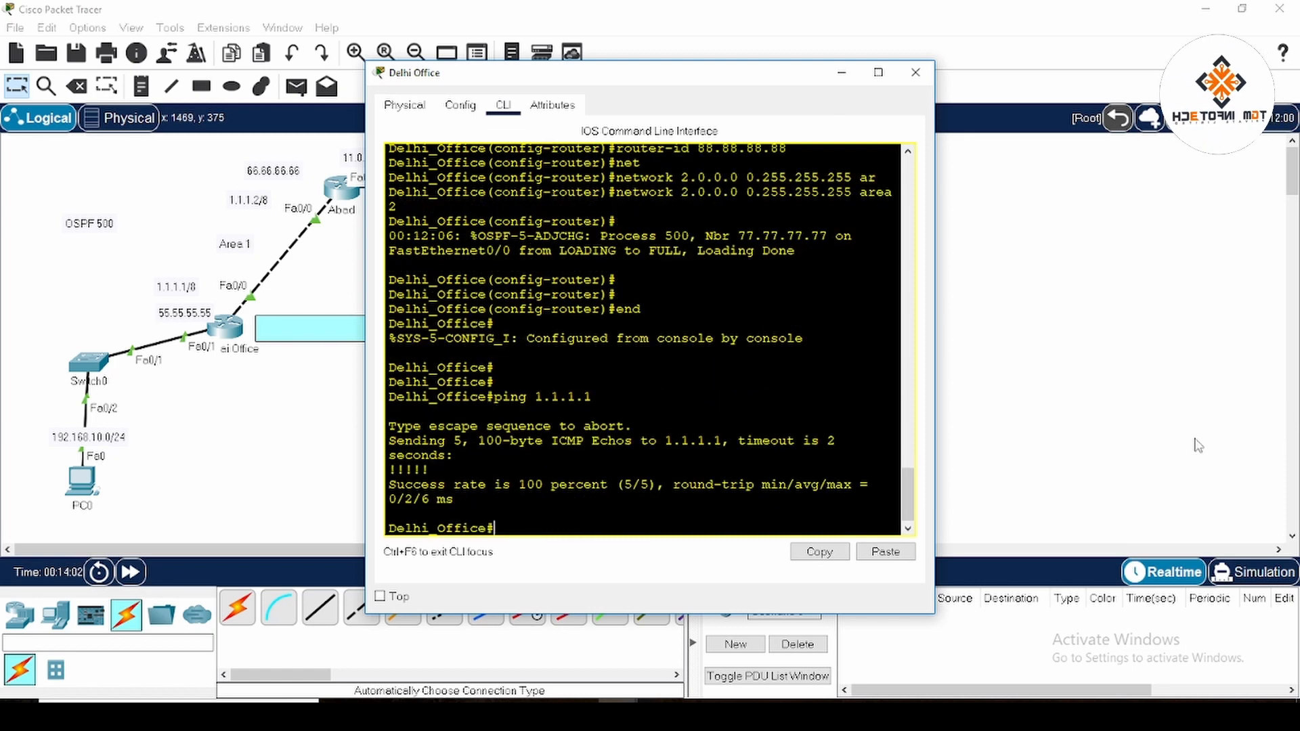
pyautogui.moveTo(507, 489); pyautogui.dragTo(616, 487)
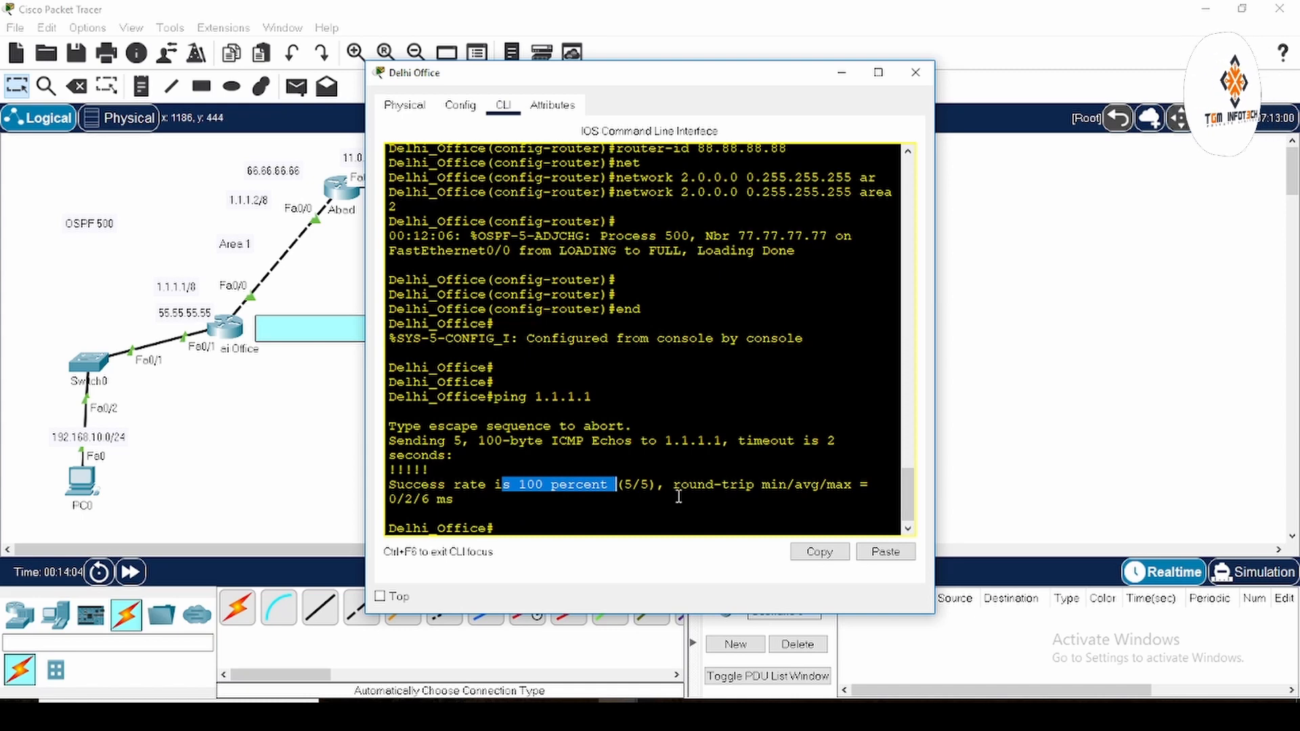
pyautogui.click(915, 72)
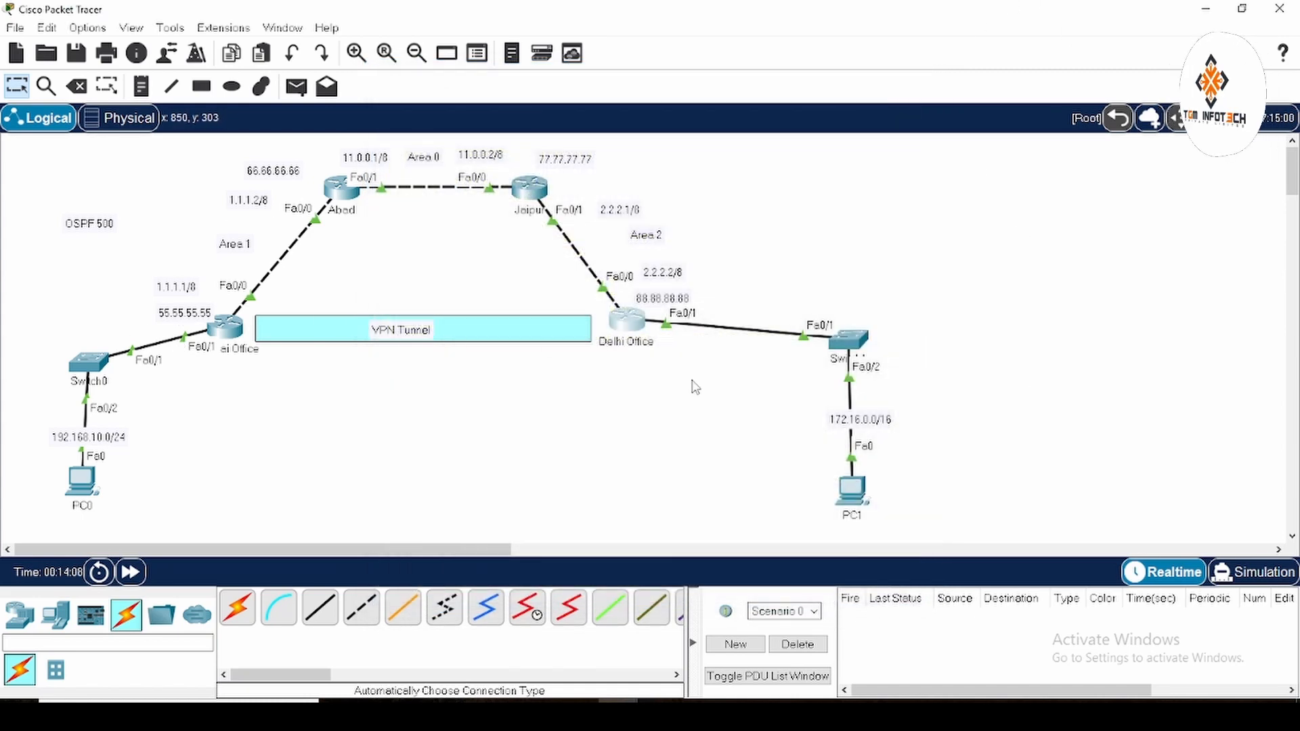
# Ping 1.1.1.1 from PC1's command prompt, and close the PC1 window.
pyautogui.click(860, 501)
pyautogui.click(432, 175)
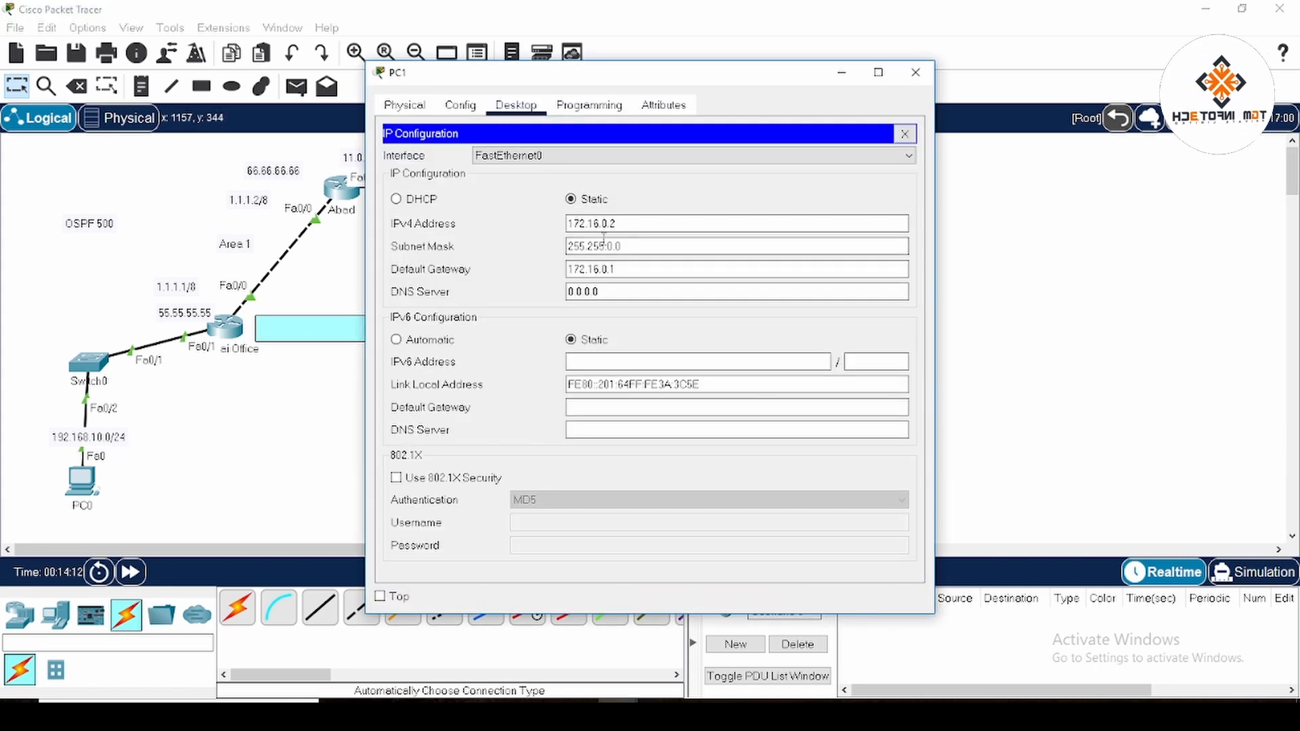
pyautogui.click(905, 133)
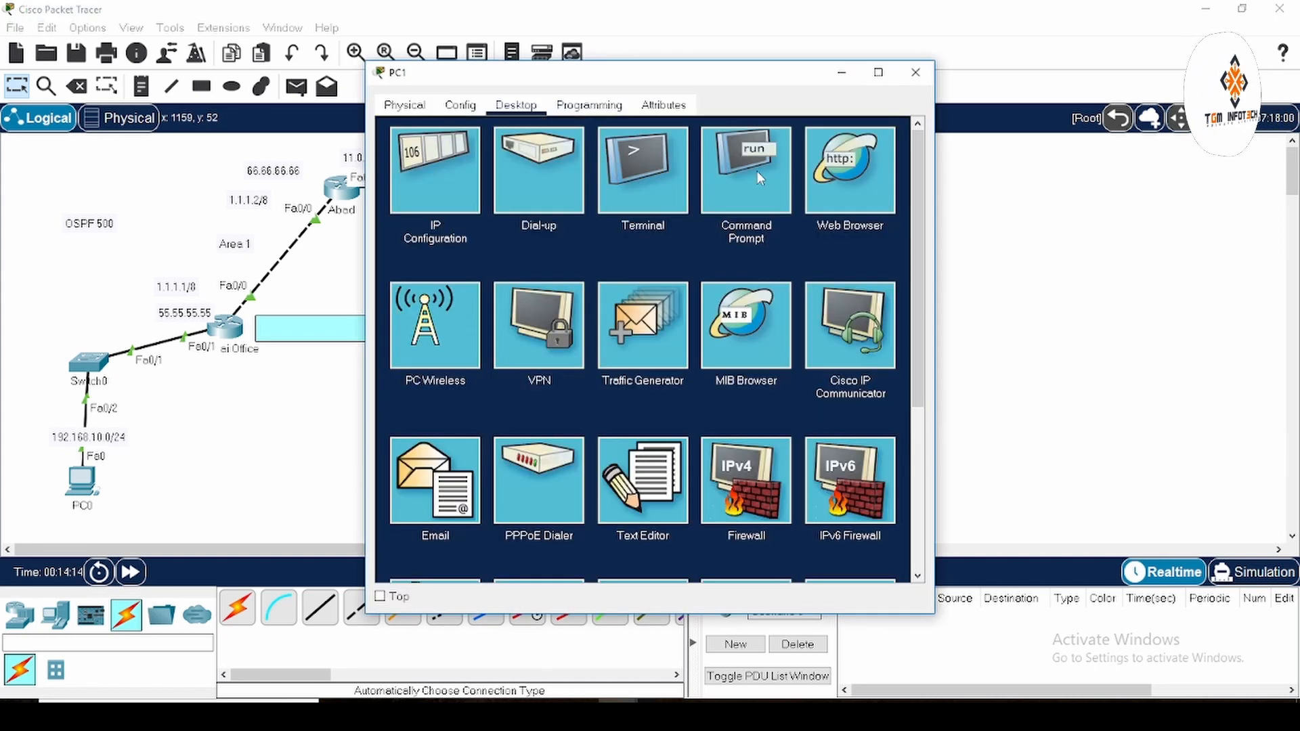
pyautogui.click(760, 179)
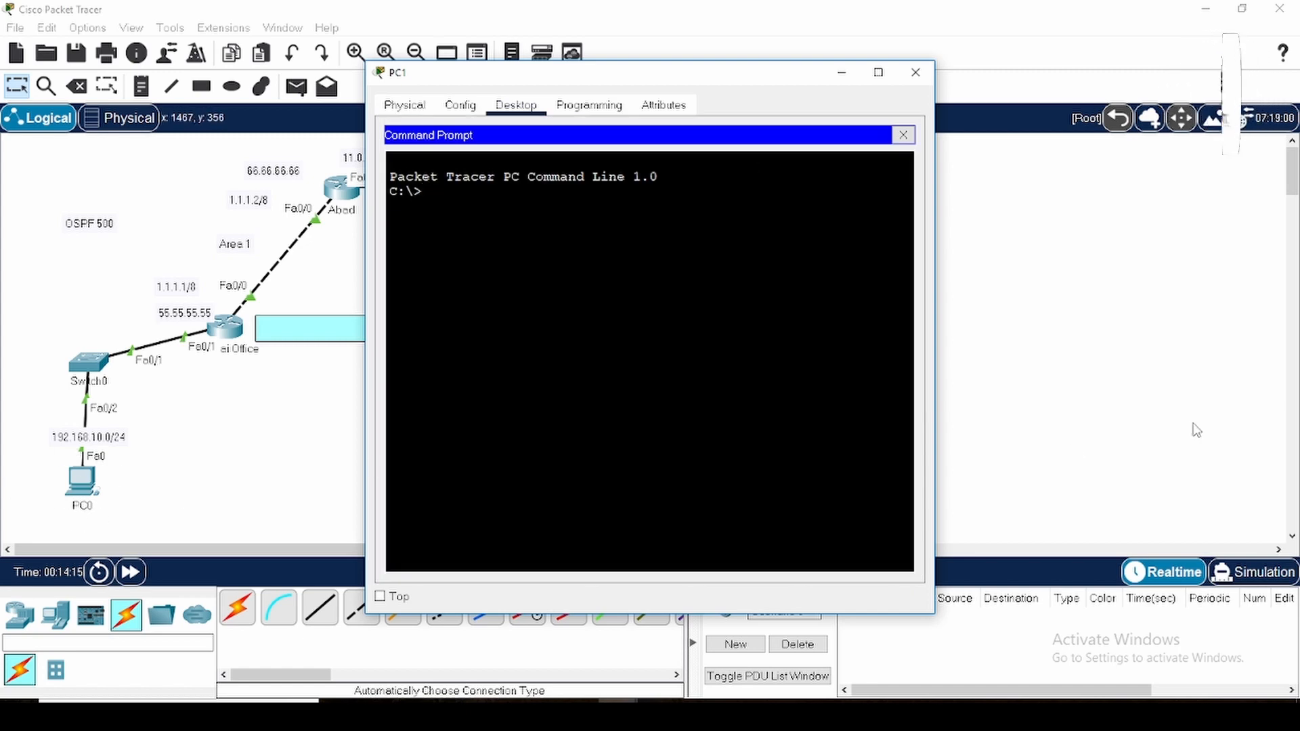
pyautogui.write('ping')
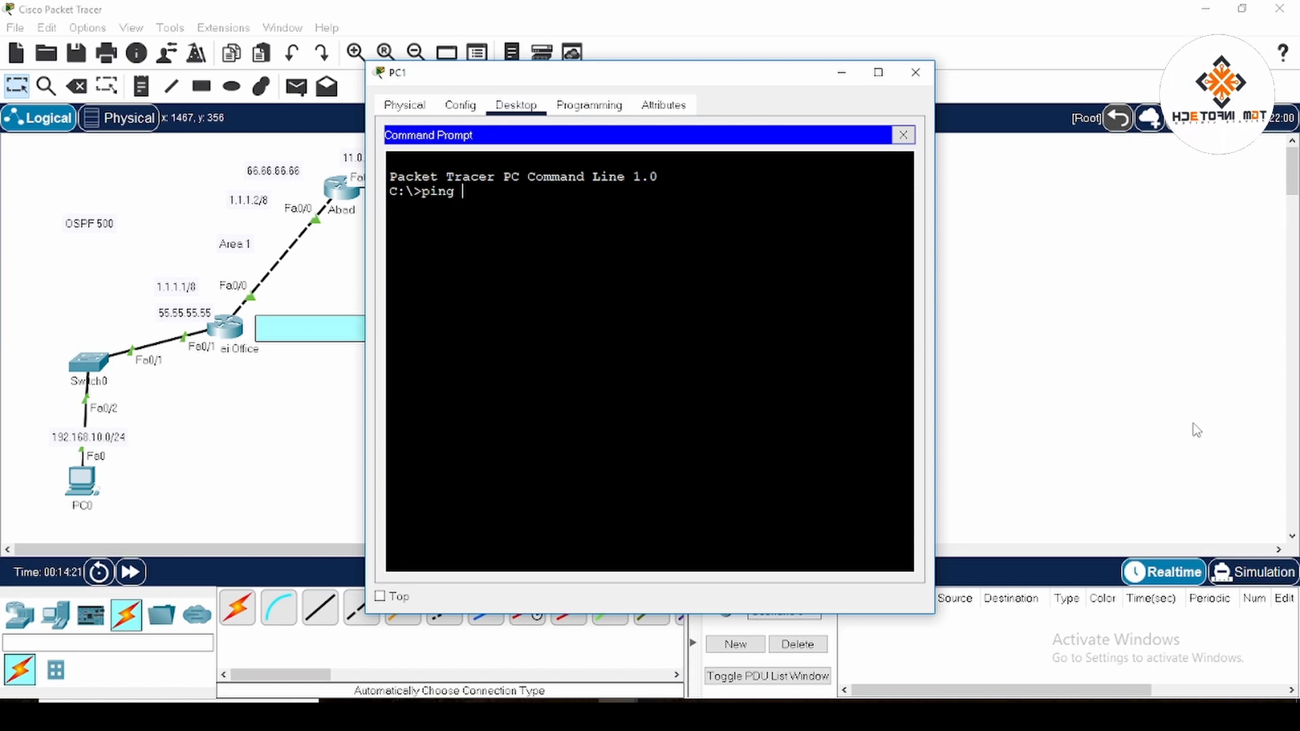
pyautogui.write('1.1.1.1')
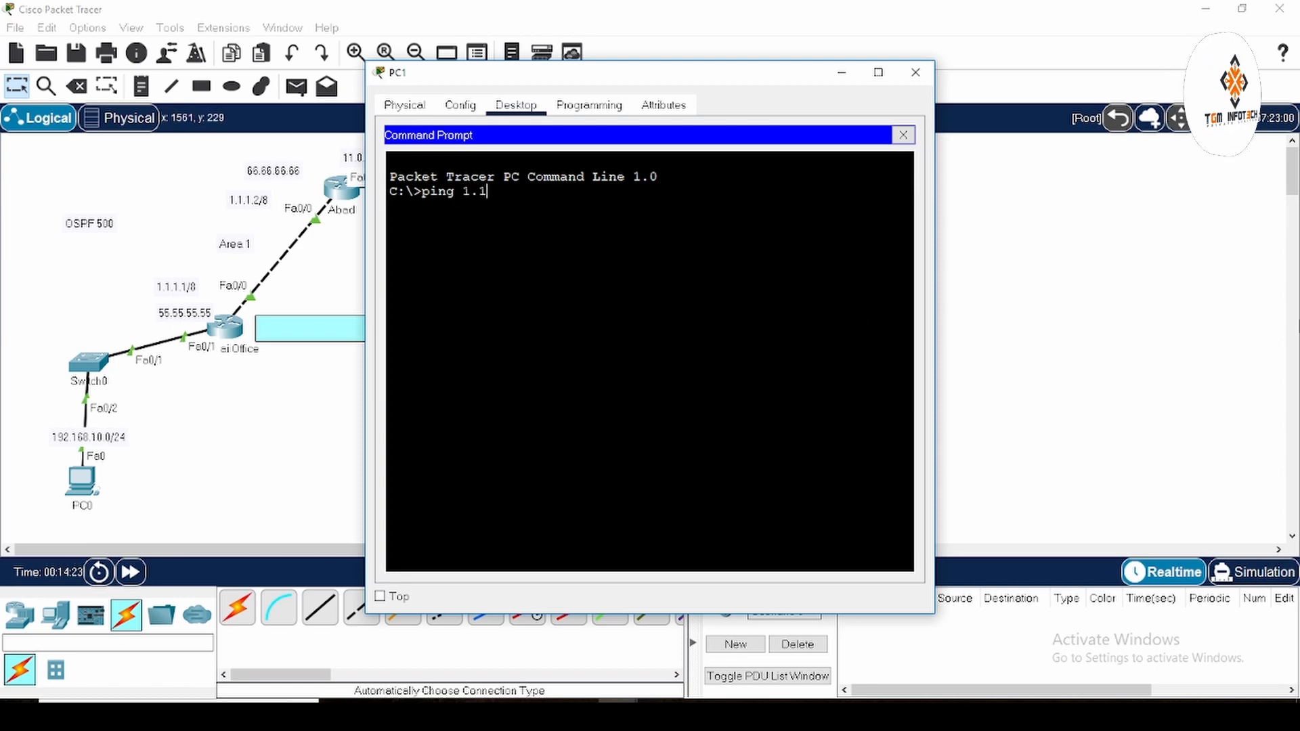
pyautogui.press('Return')
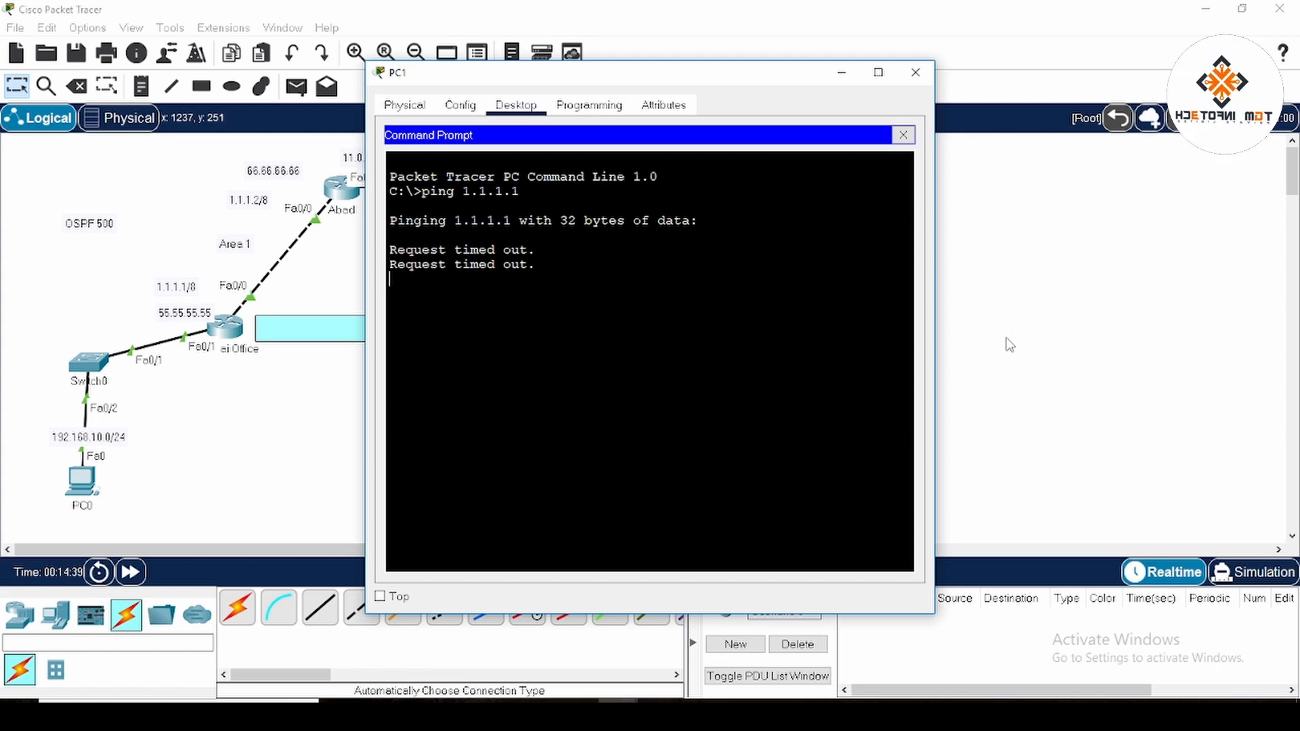
pyautogui.click(916, 72)
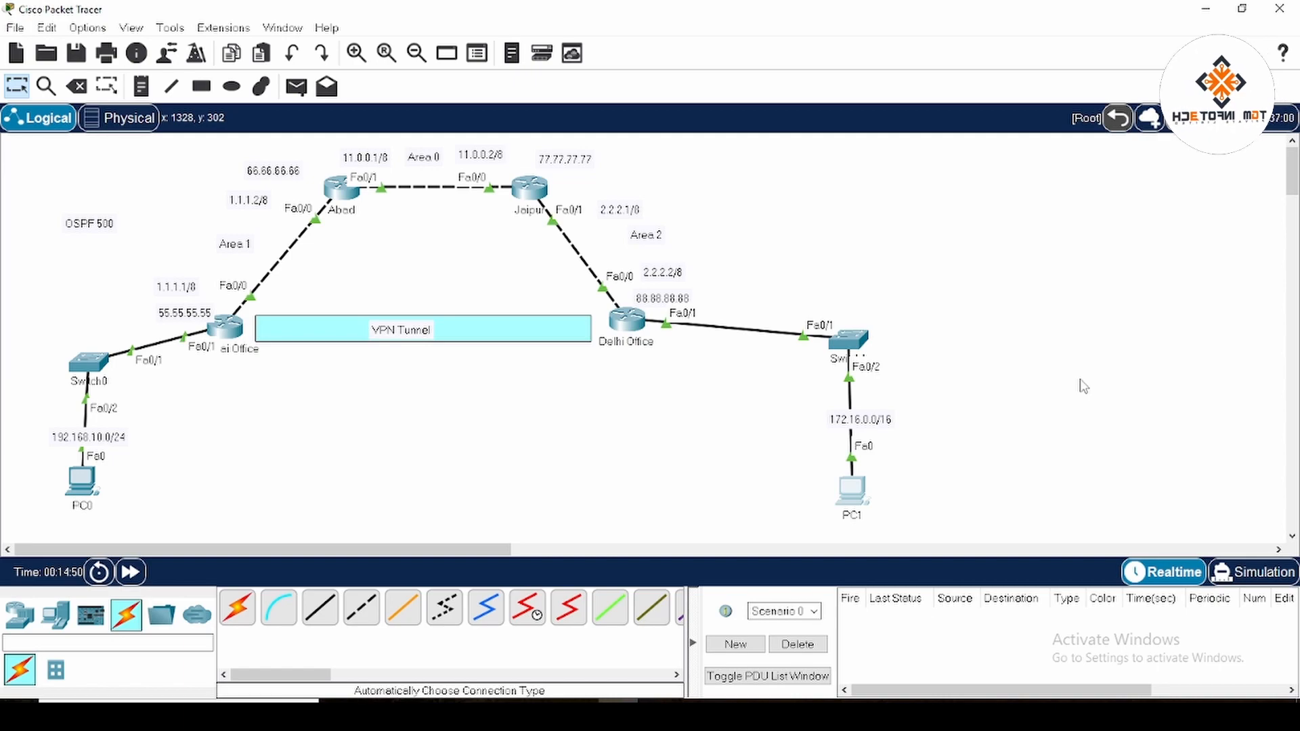
# Open the Mumbai Office router's command line, widen its window, and bring up a fresh privileged EXEC prompt.
pyautogui.click(229, 330)
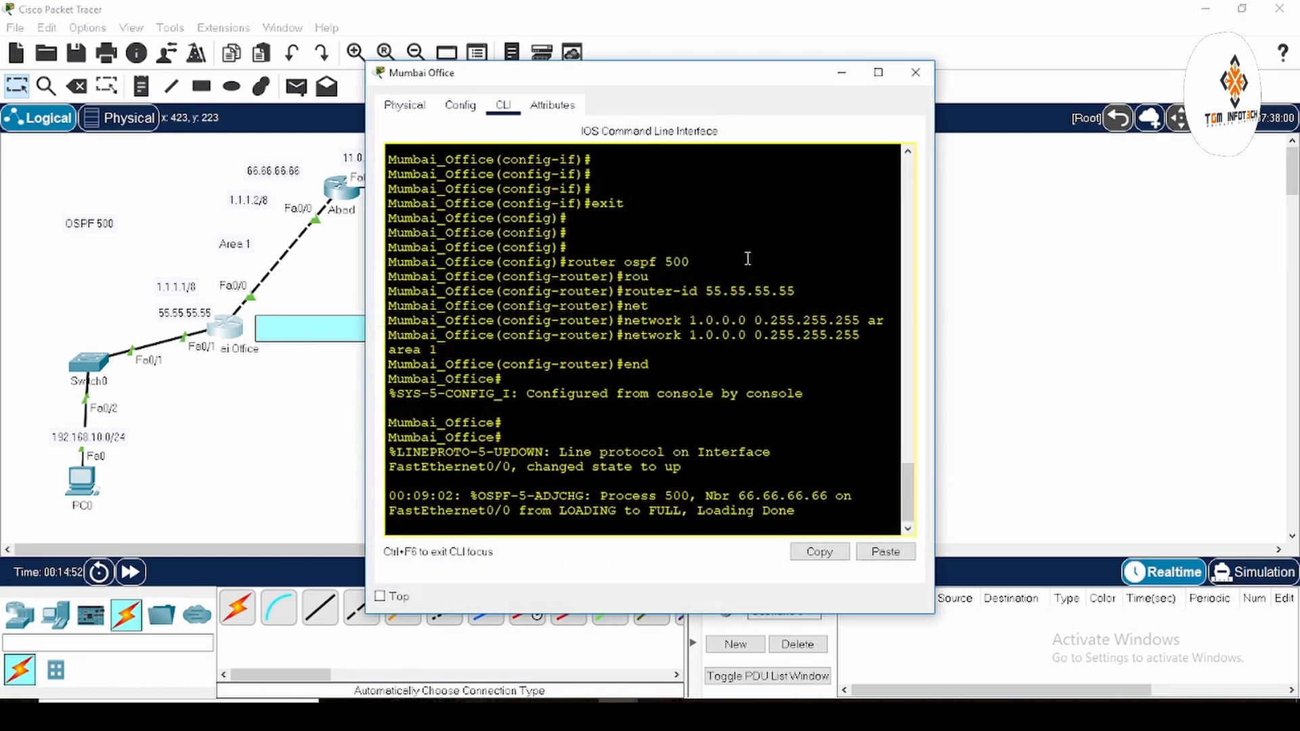
pyautogui.moveTo(667, 73); pyautogui.dragTo(713, 29)
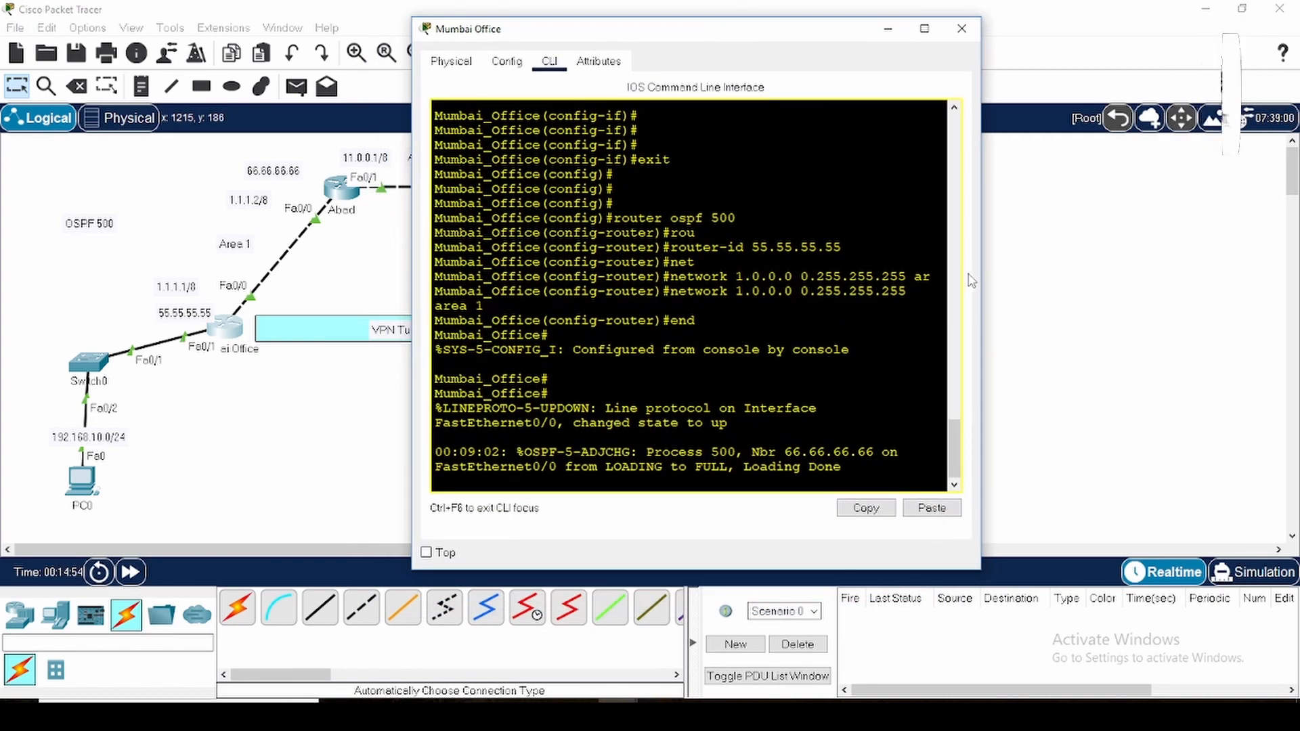
pyautogui.moveTo(981, 275); pyautogui.dragTo(1161, 274)
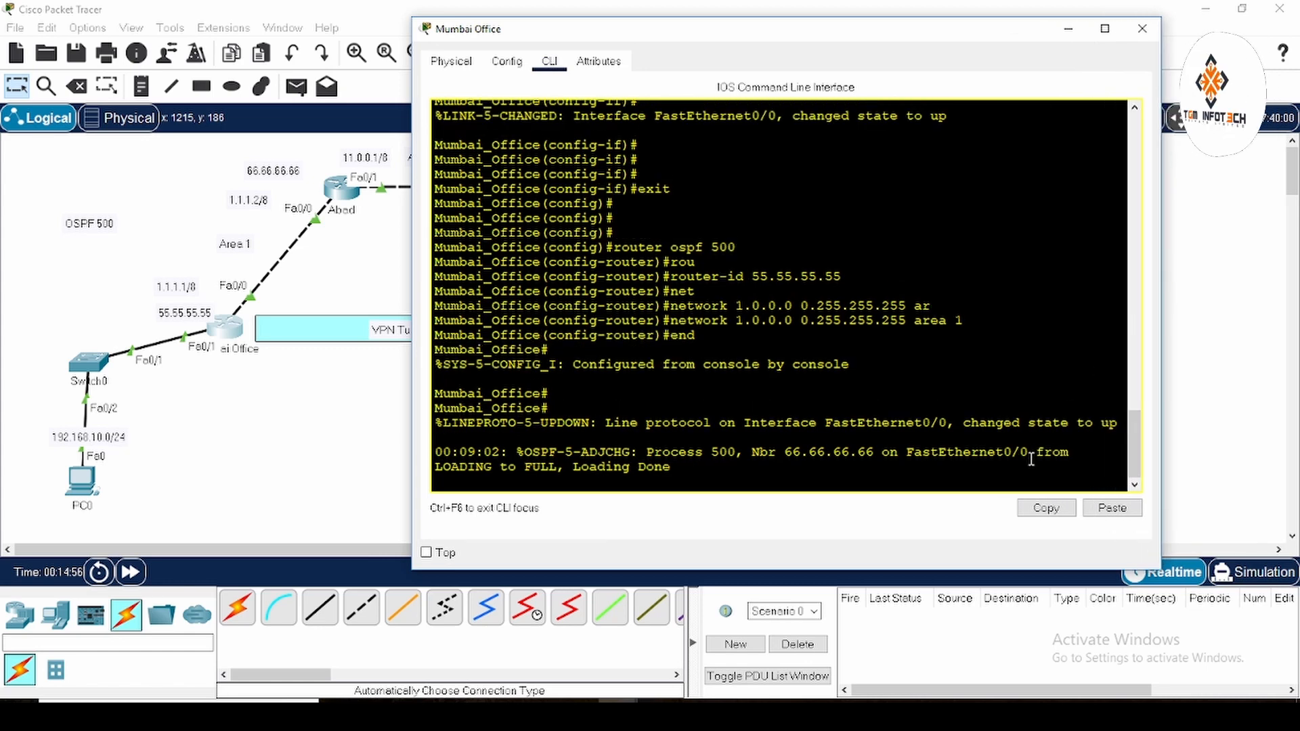
pyautogui.press('Return')
pyautogui.press('Return')
pyautogui.press('Return')
pyautogui.press('Return')
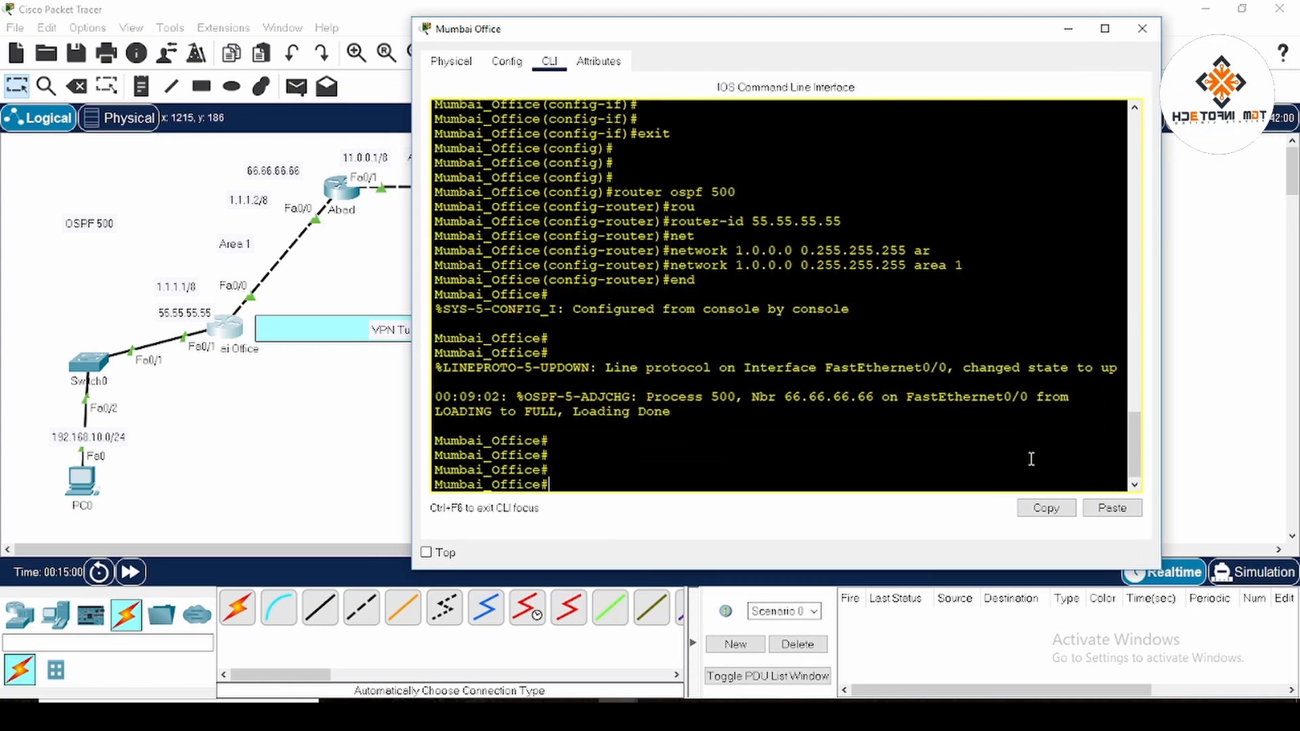
# Enter global configuration mode on the Mumbai Office router and create interface tunnel 0.
pyautogui.write('conf t')
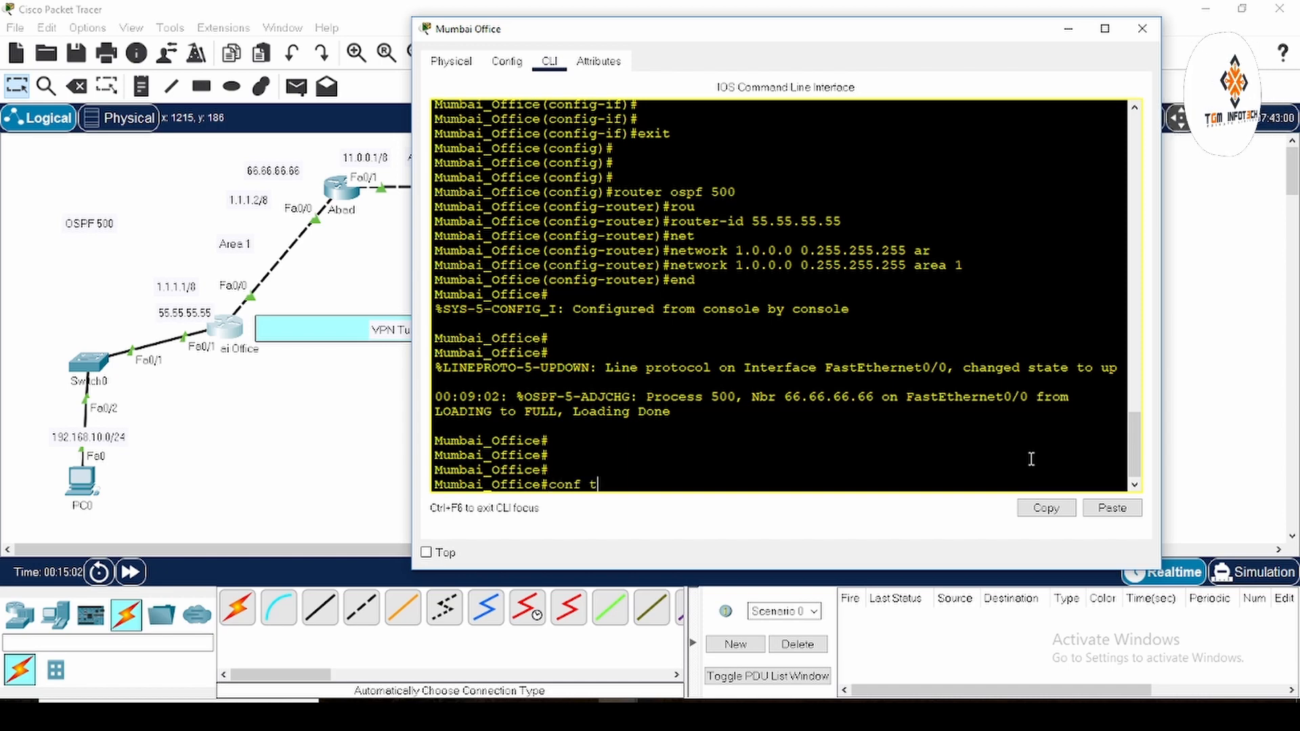
pyautogui.press('Return')
pyautogui.write('int')
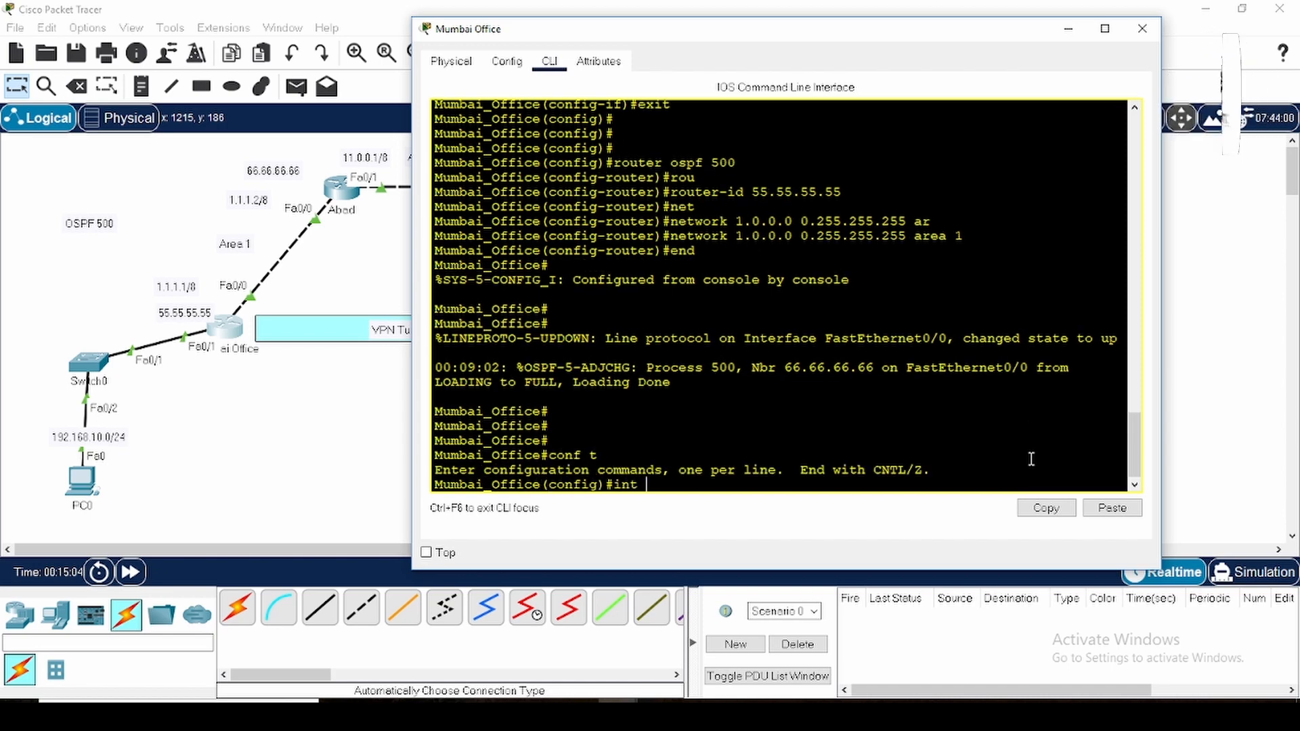
pyautogui.write(' tun')
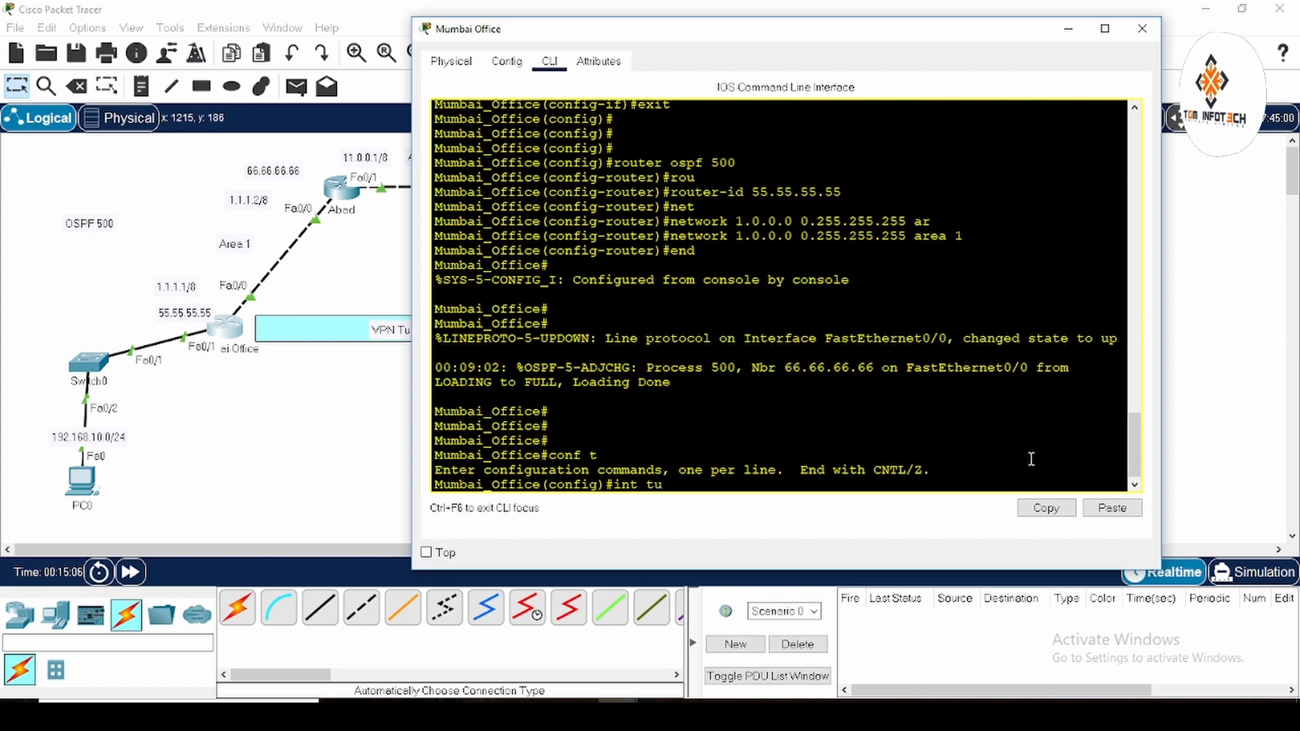
pyautogui.press('Tab')
pyautogui.write('0')
pyautogui.press('Return')
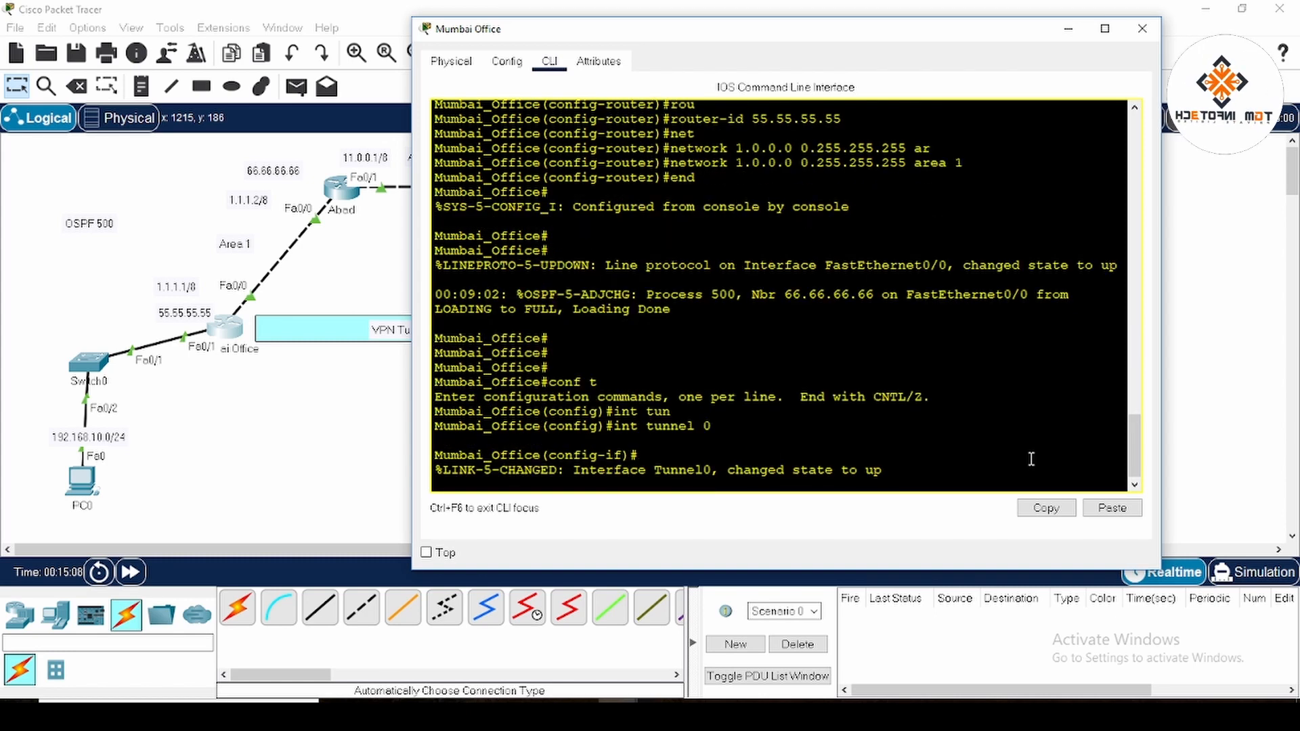
pyautogui.press('Return')
pyautogui.press('Return')
pyautogui.press('Return')
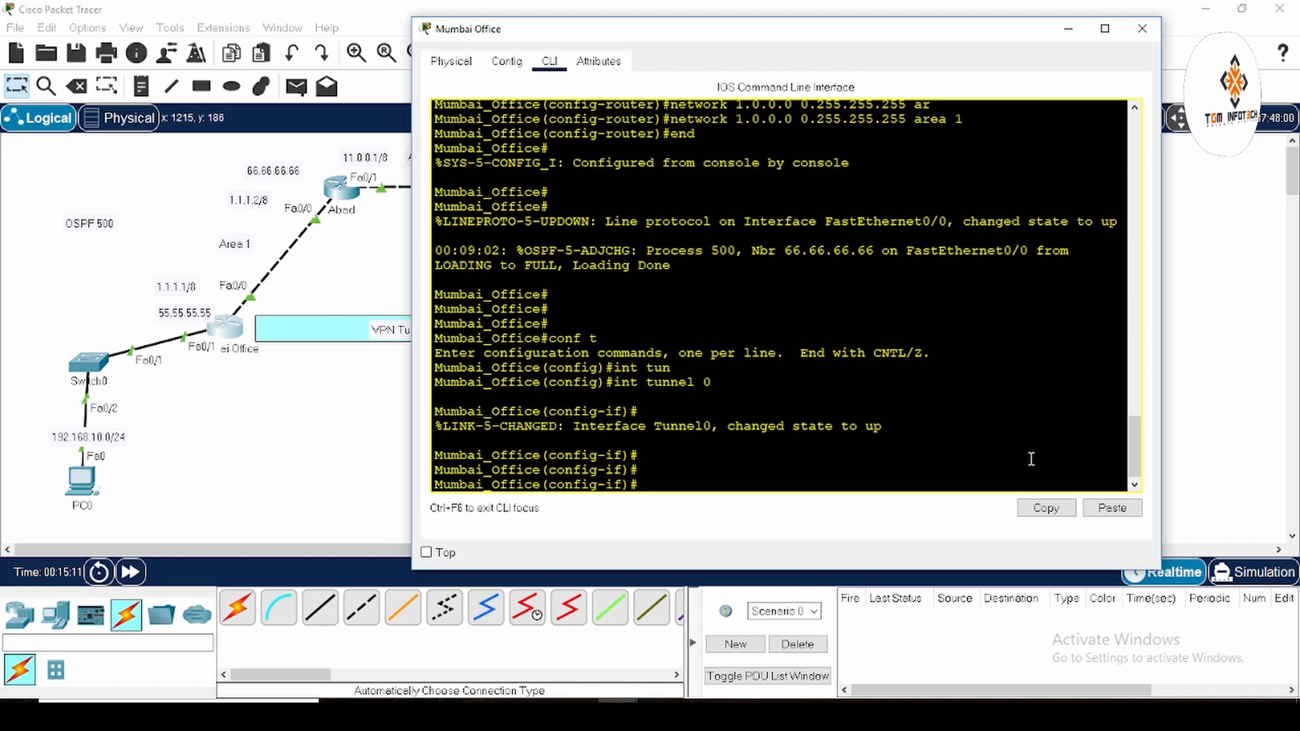
# Minimize the router window and add the note 10.0.0.0/8 below the VPN Tunnel bar in the topology.
pyautogui.click(1069, 28)
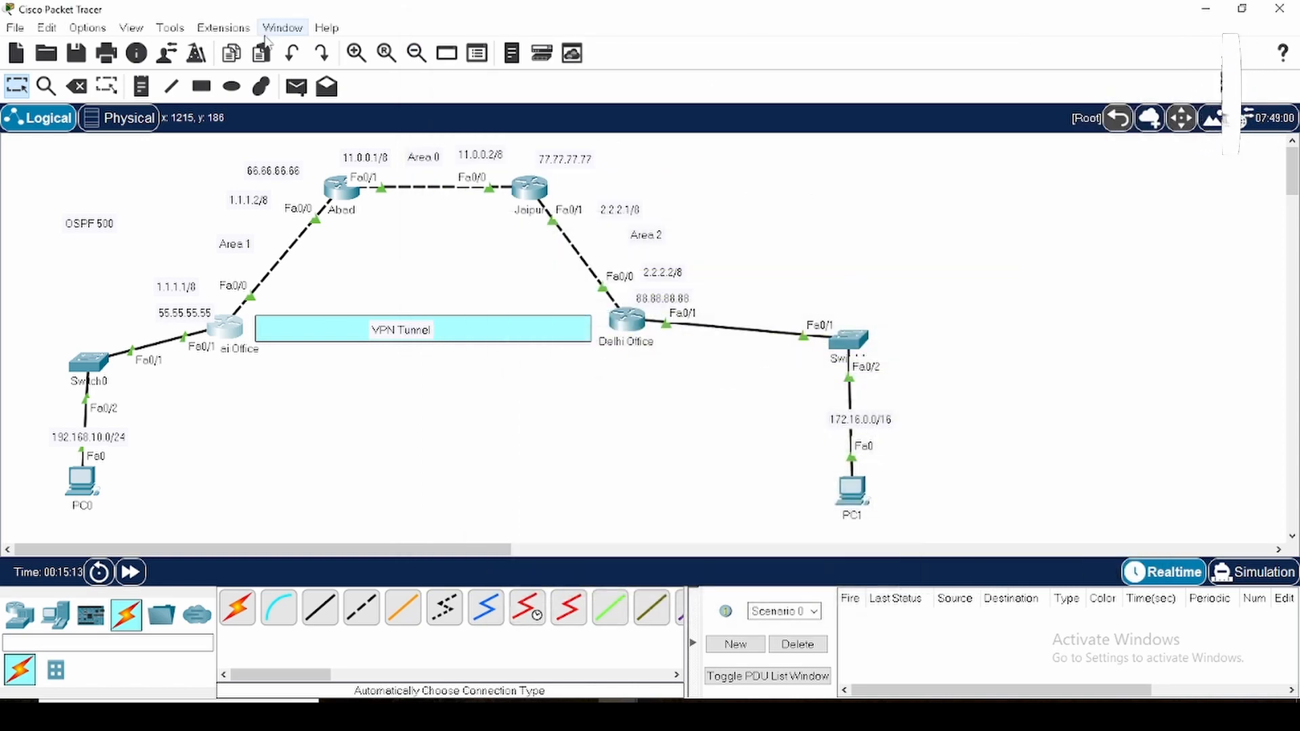
pyautogui.click(141, 86)
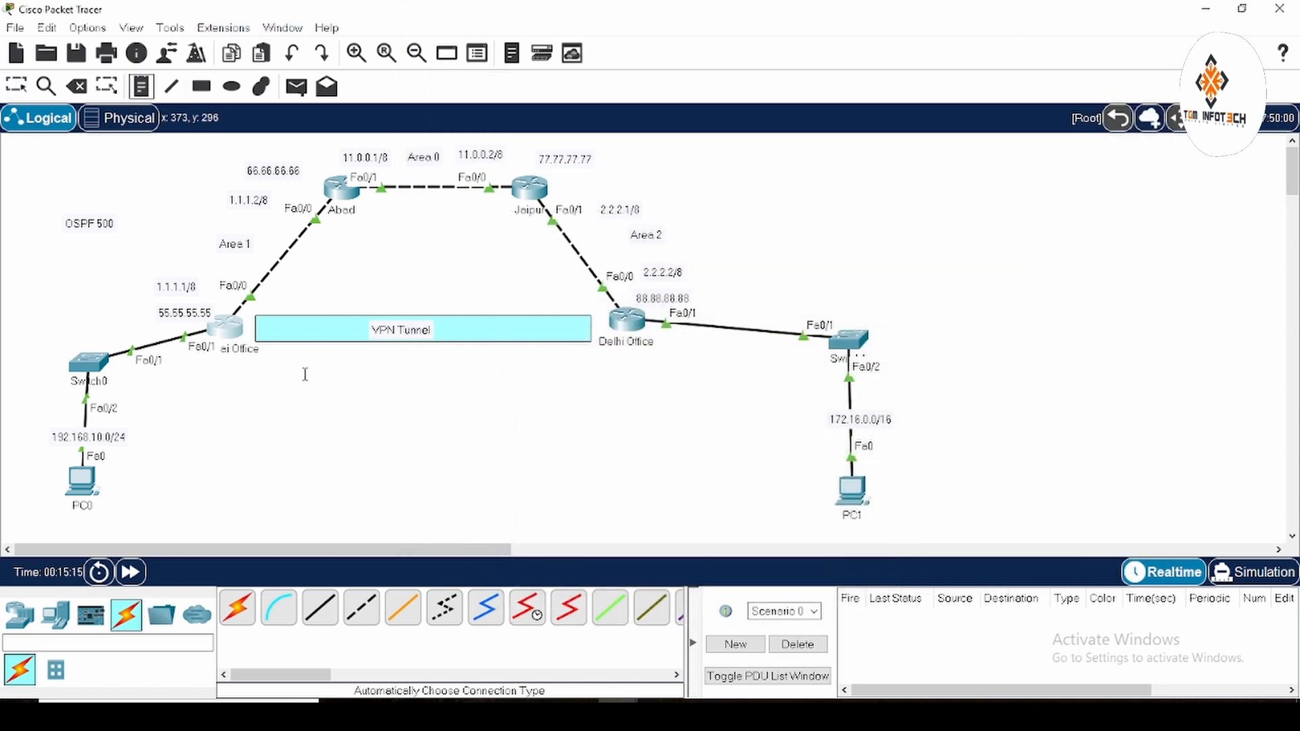
pyautogui.click(371, 360)
pyautogui.write('19')
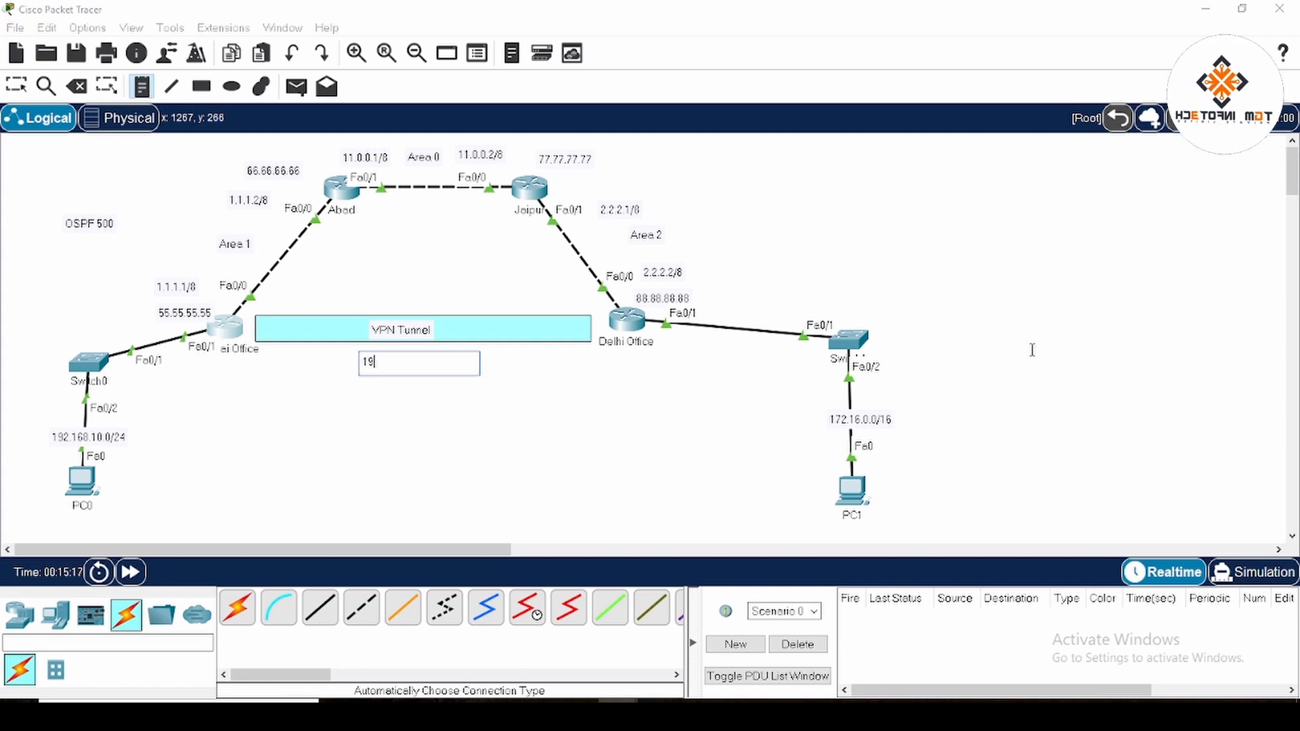
pyautogui.write('2.168')
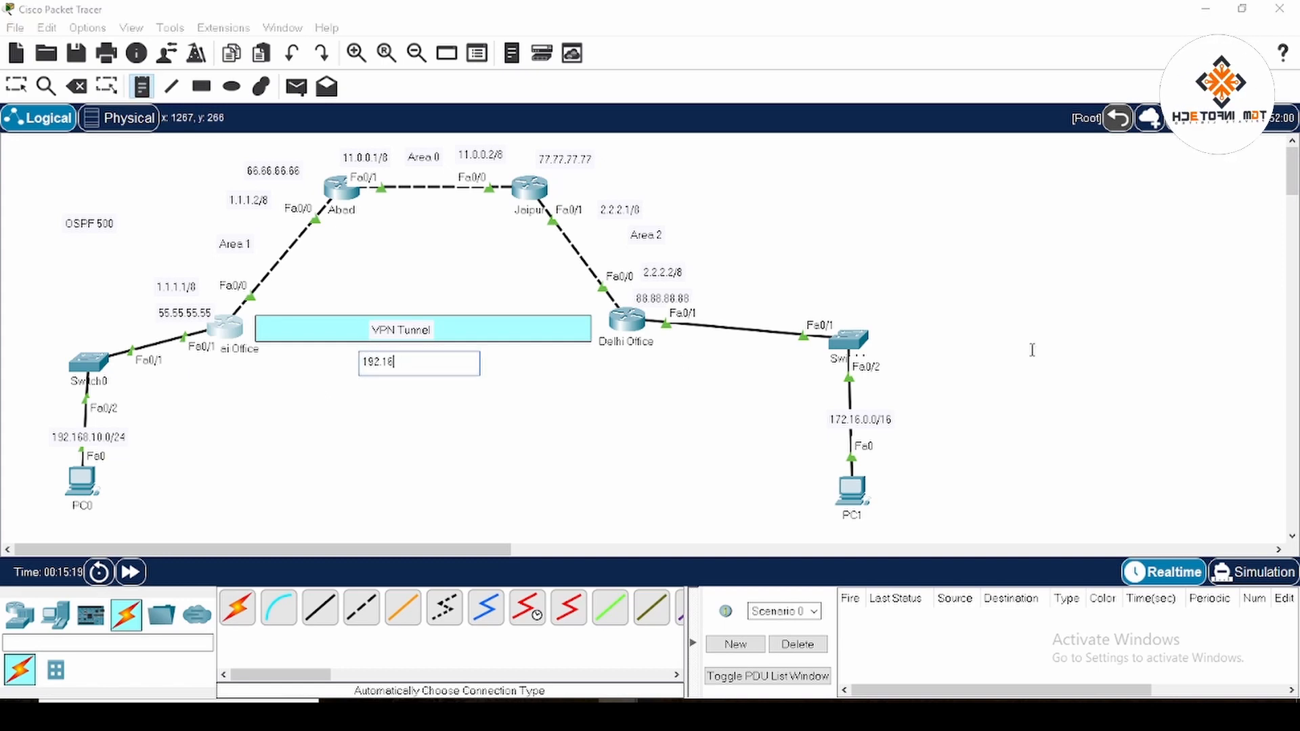
pyautogui.press('BackSpace')
pyautogui.press('BackSpace')
pyautogui.press('BackSpace')
pyautogui.press('BackSpace')
pyautogui.press('BackSpace')
pyautogui.press('BackSpace')
pyautogui.write('10')
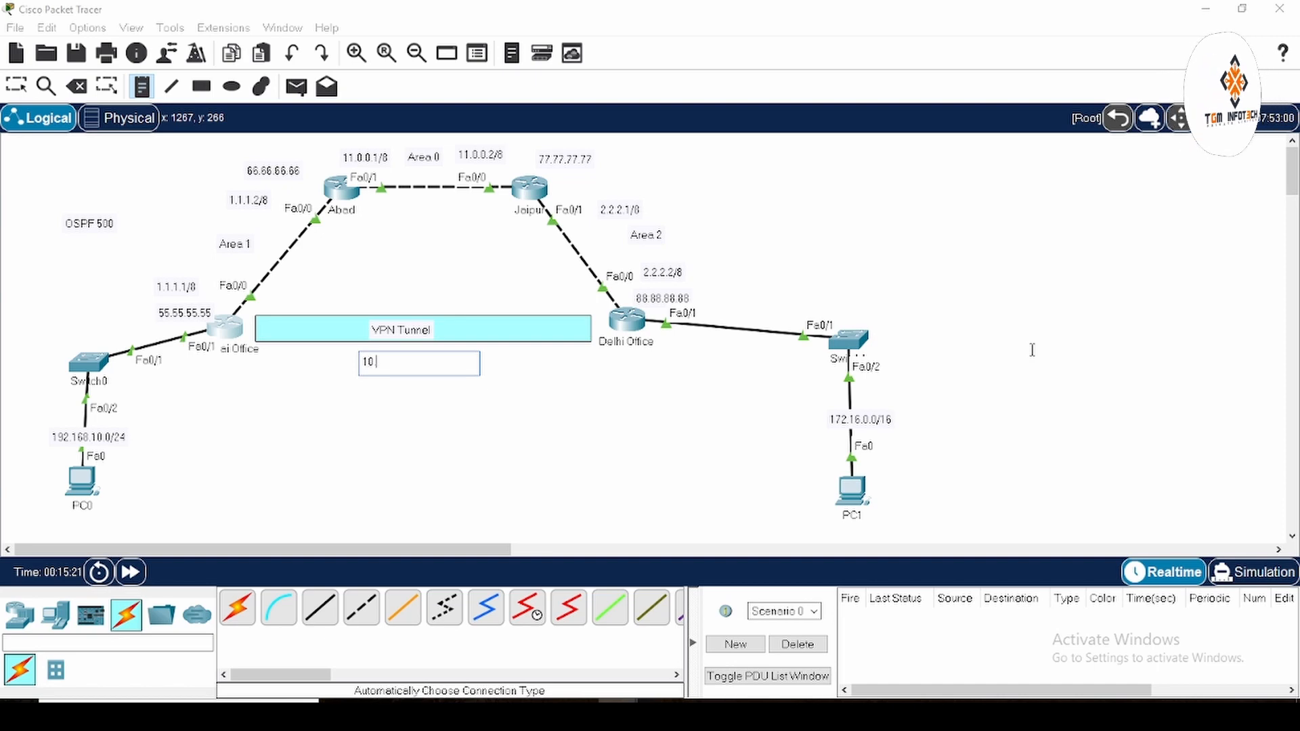
pyautogui.write('.0.0.0/8')
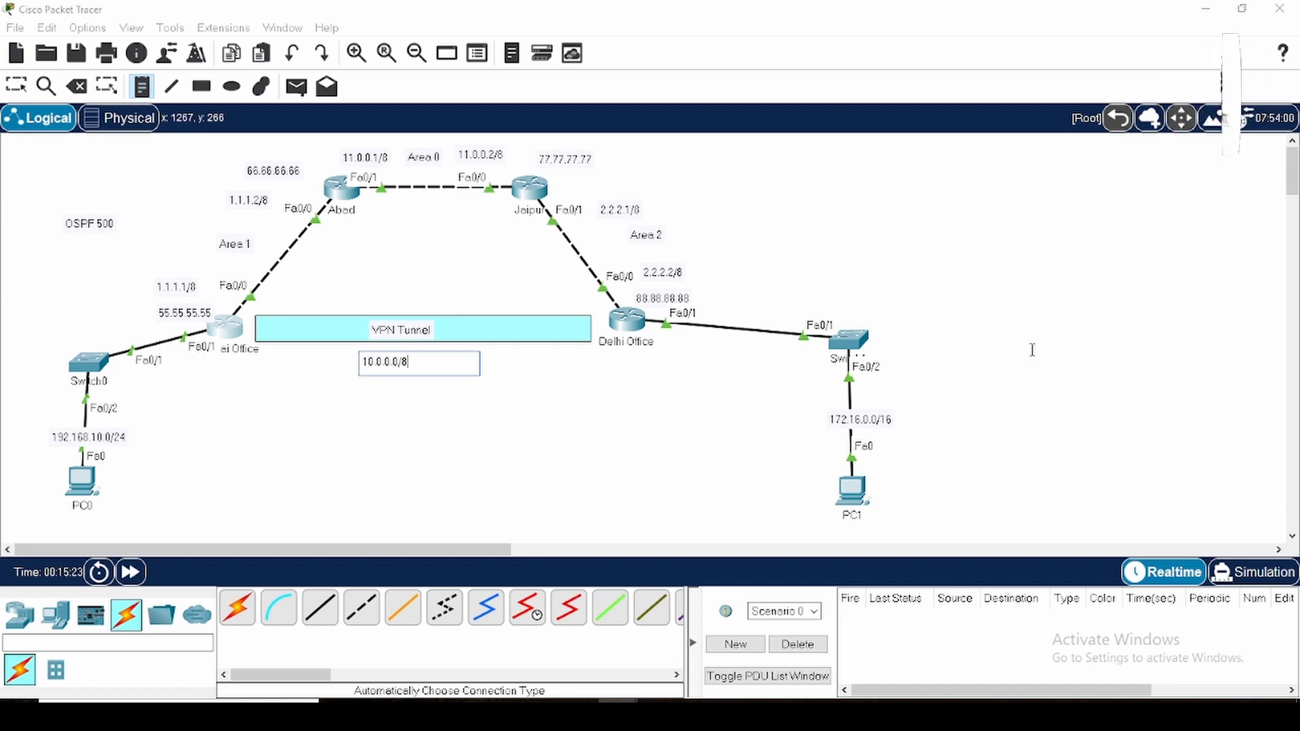
# Add the note 10.0.0.1/8 below the Mumbai Office router as its tunnel address.
pyautogui.click(205, 369)
pyautogui.write('10.')
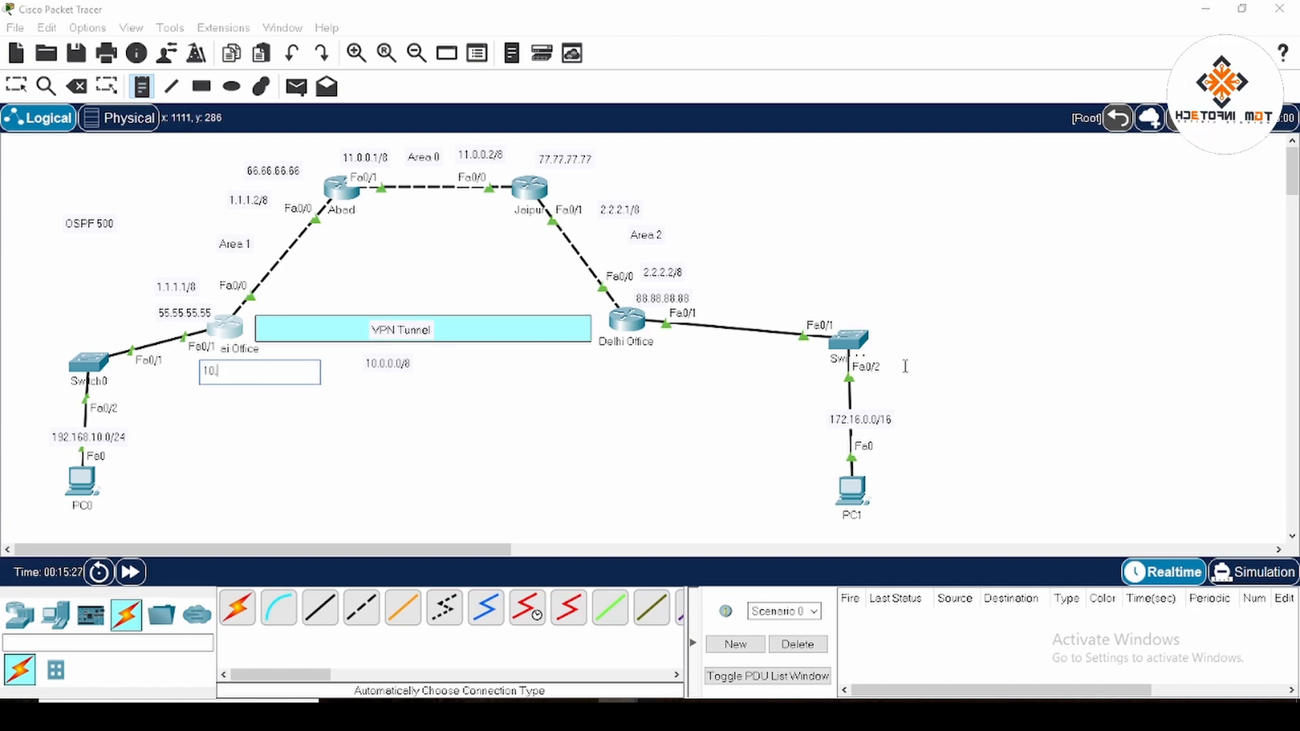
pyautogui.write('0.0.1')
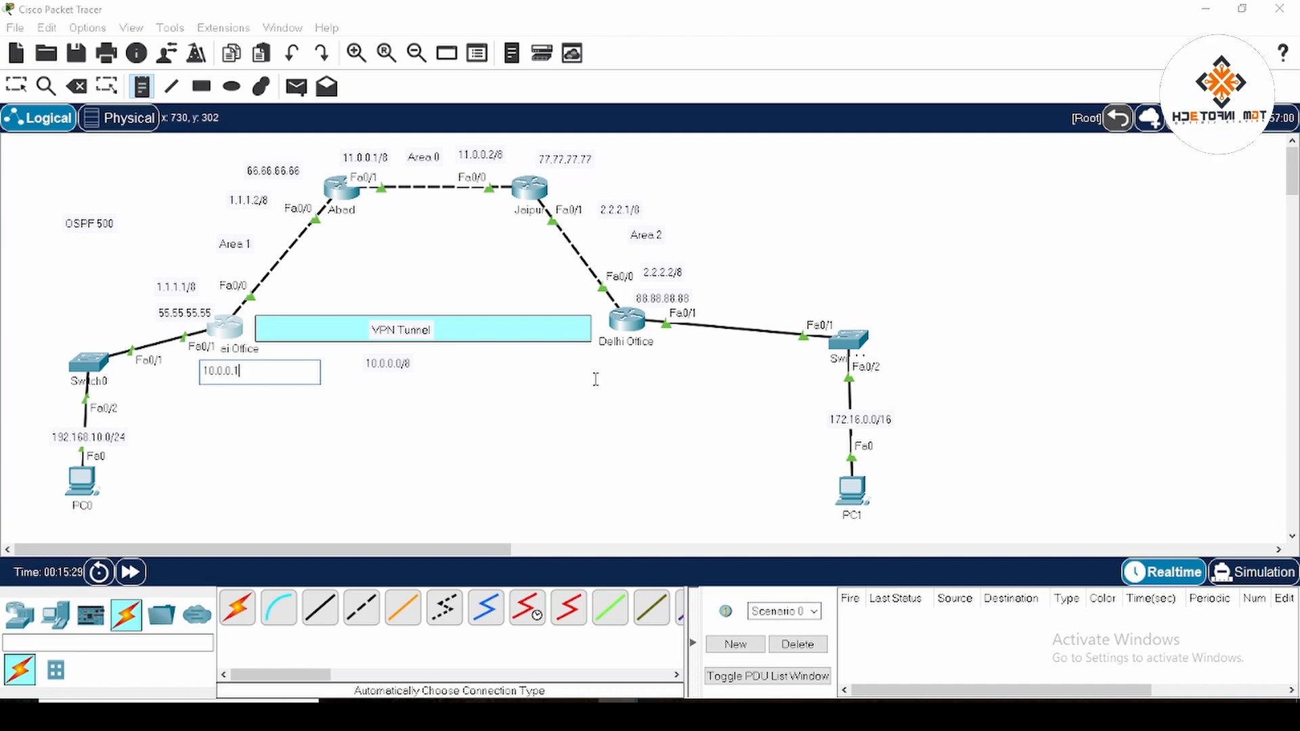
pyautogui.write('/8')
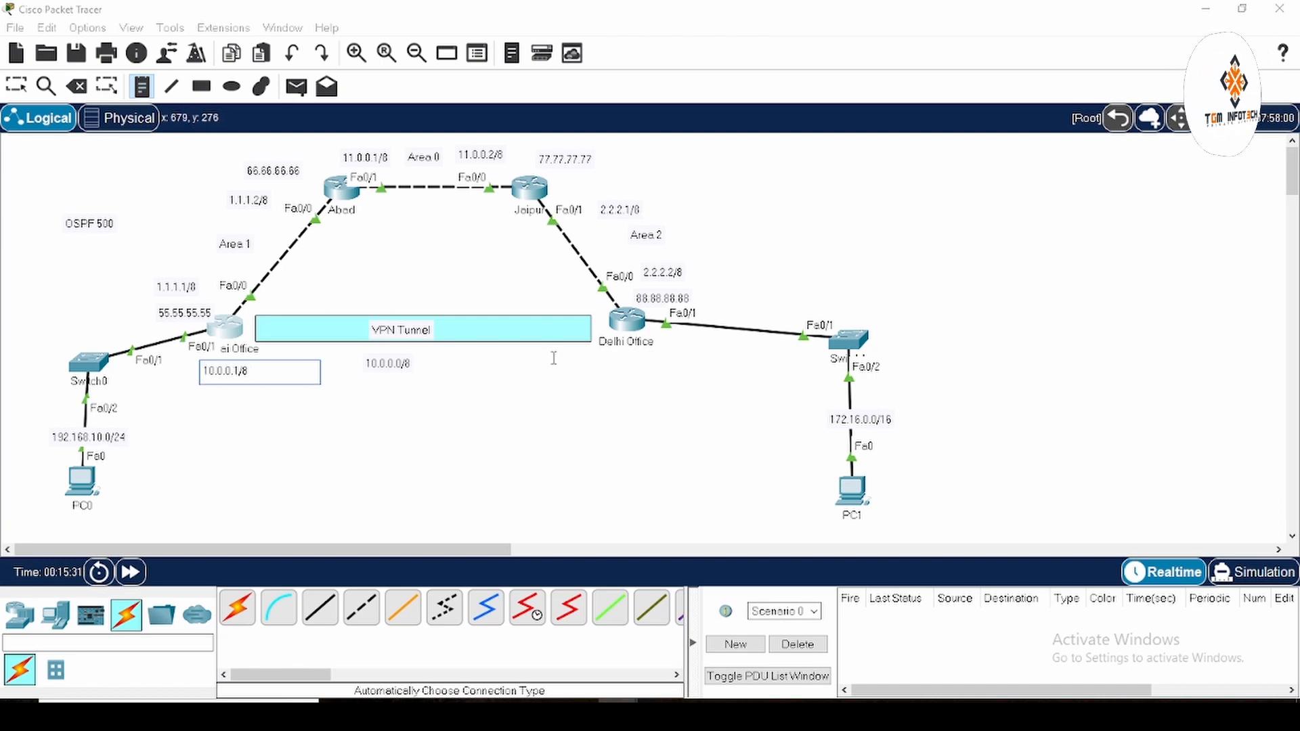
# Add the note 10.0.0.2/8 below the Delhi Office router and shift it slightly closer to the router.
pyautogui.click(575, 361)
pyautogui.write('10.')
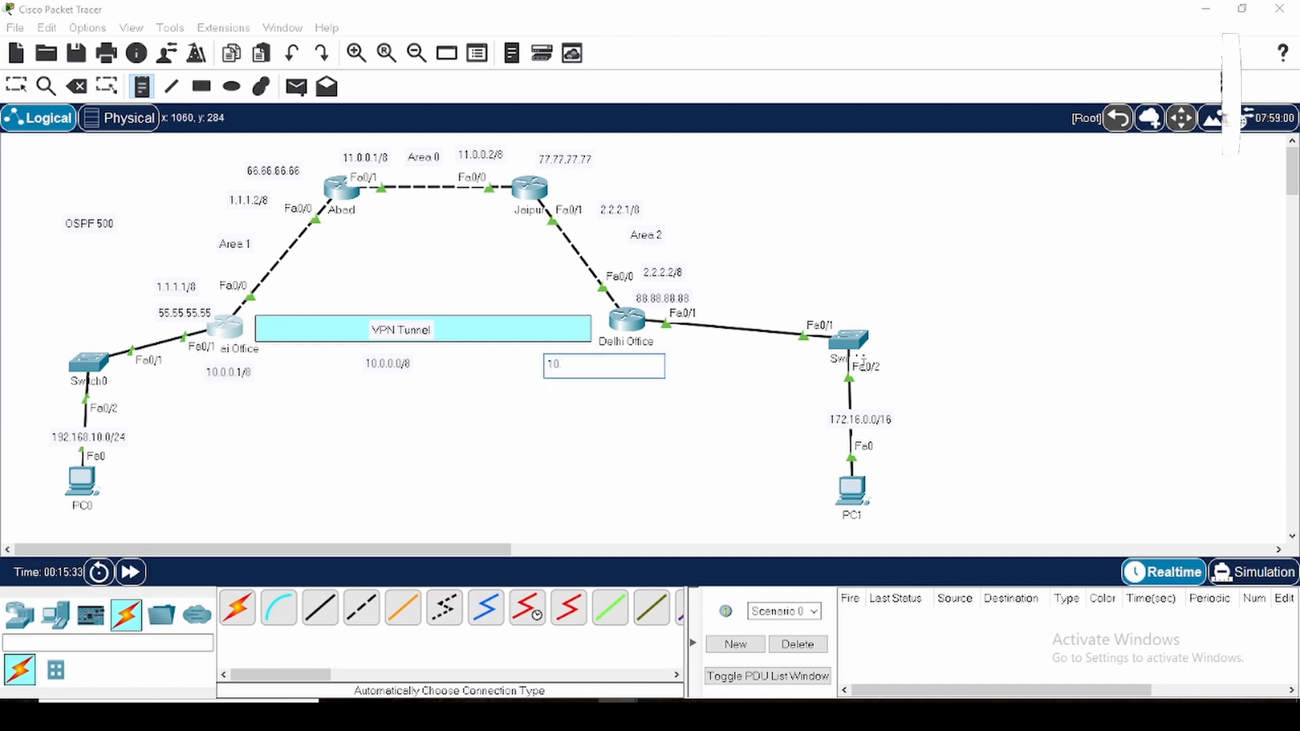
pyautogui.write('0.0.2/8')
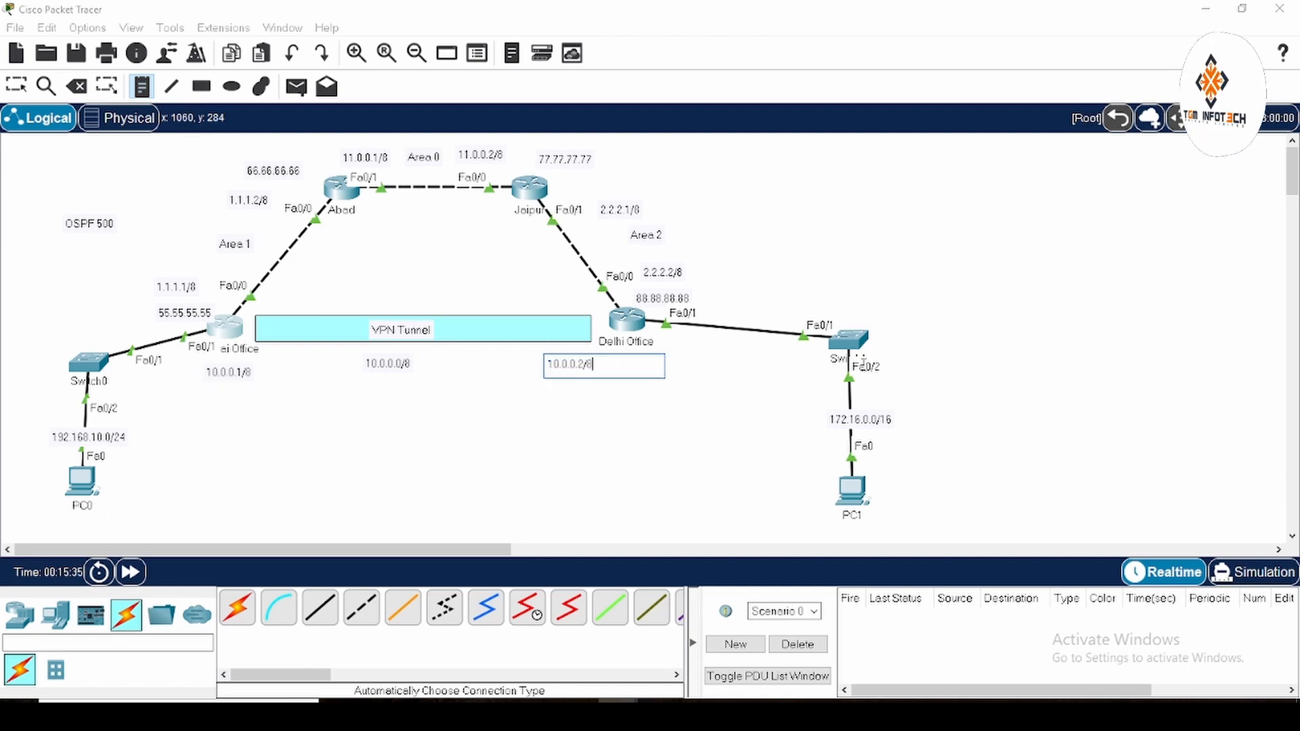
pyautogui.click(16, 87)
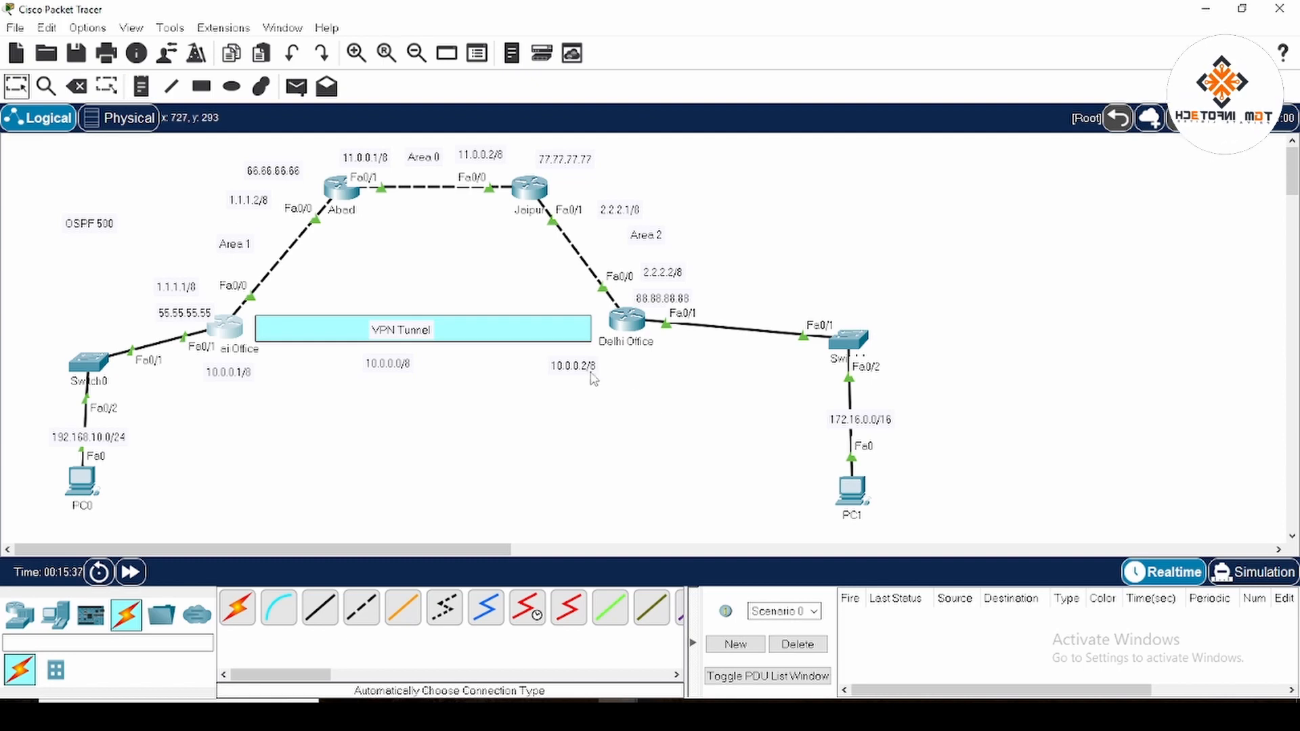
pyautogui.moveTo(590, 378); pyautogui.dragTo(608, 378)
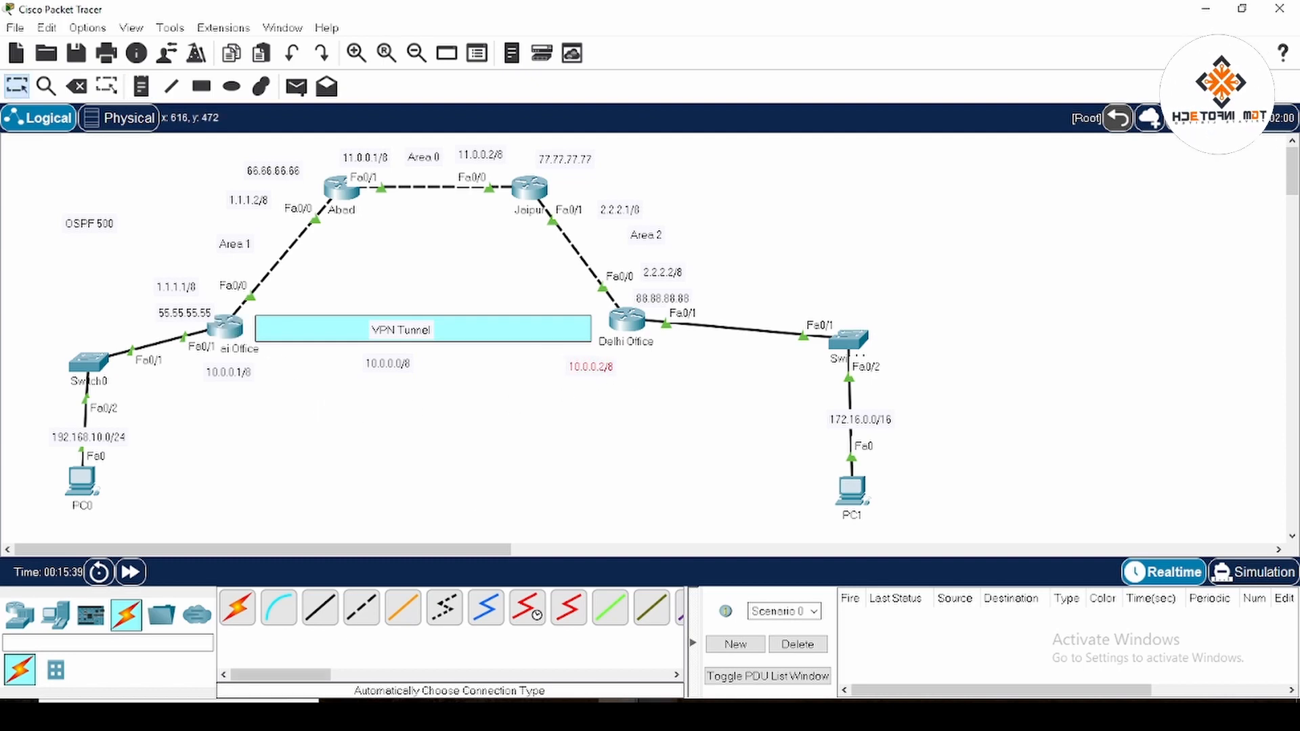
# Reopen the Mumbai Office router's command line and assign tunnel 0 the IP address 10.0.0.1 with mask 255.0.0.0.
pyautogui.click(233, 332)
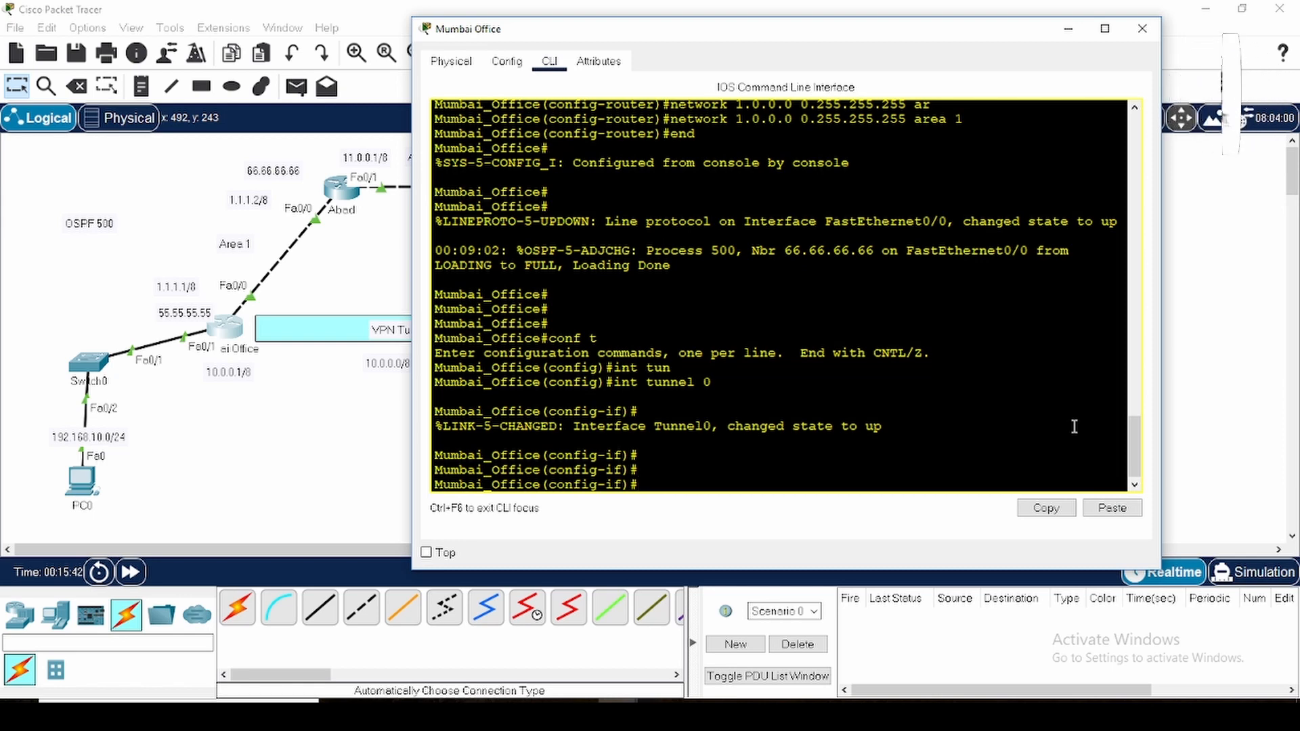
pyautogui.write('ip add')
pyautogui.press('Tab')
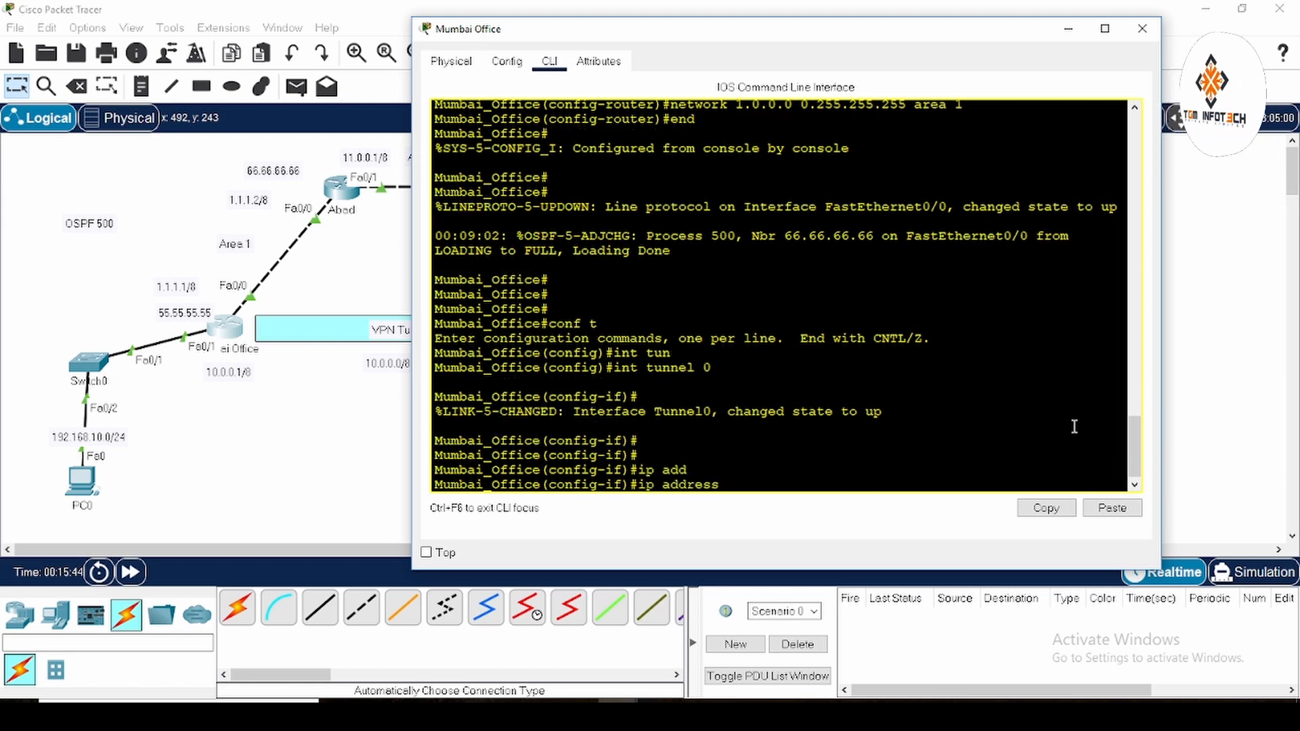
pyautogui.write('10.0.0.1')
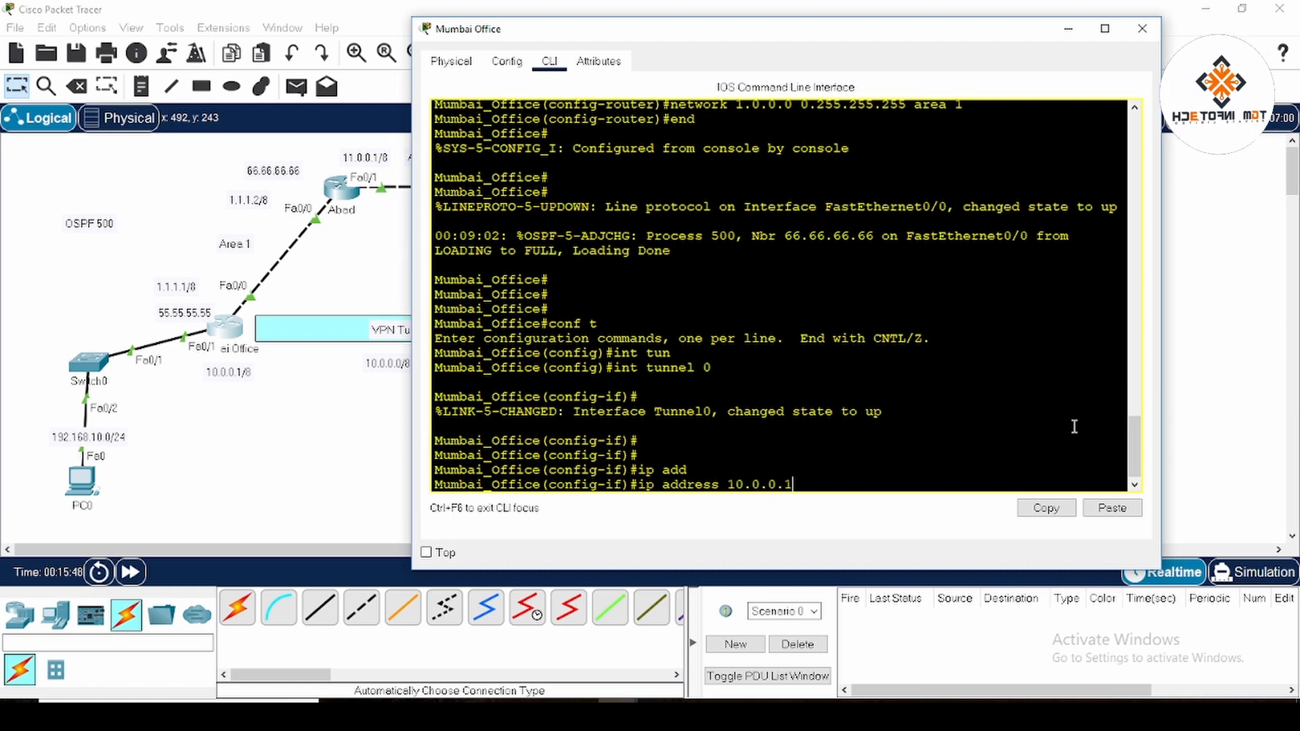
pyautogui.write(' 255.0.')
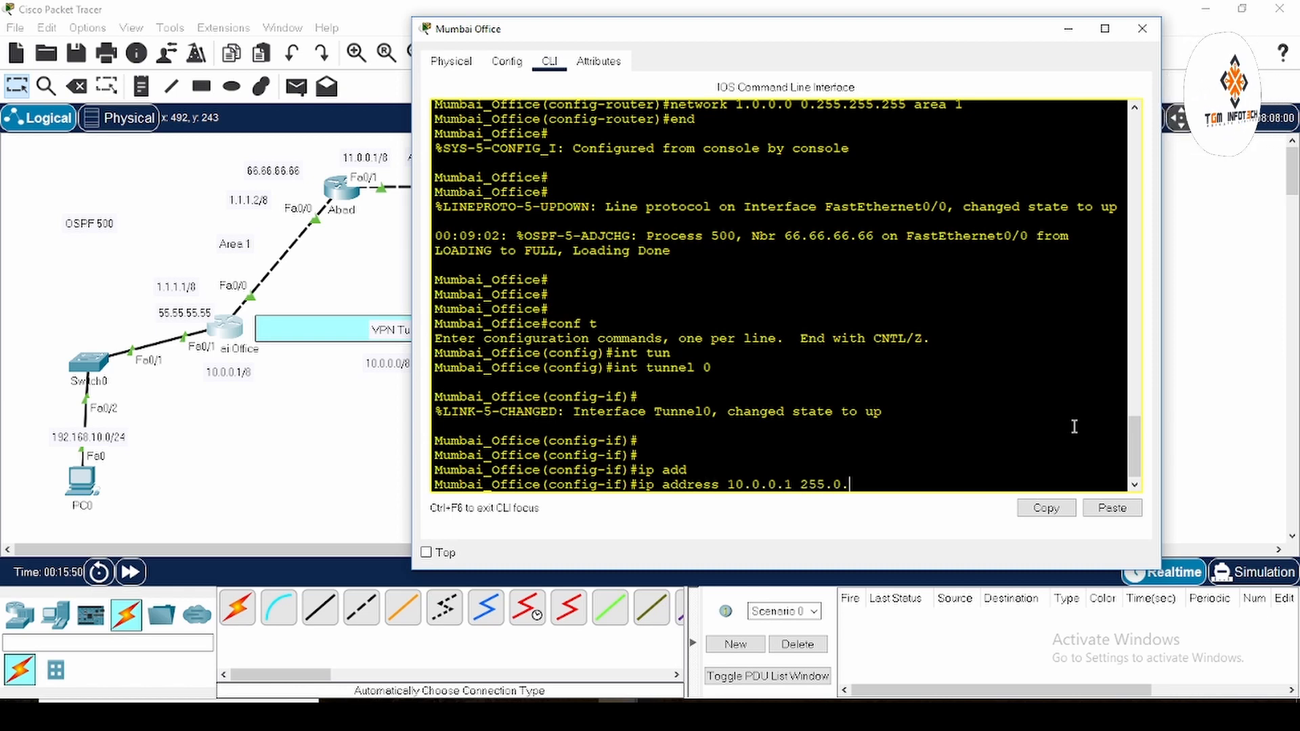
pyautogui.write('0.0')
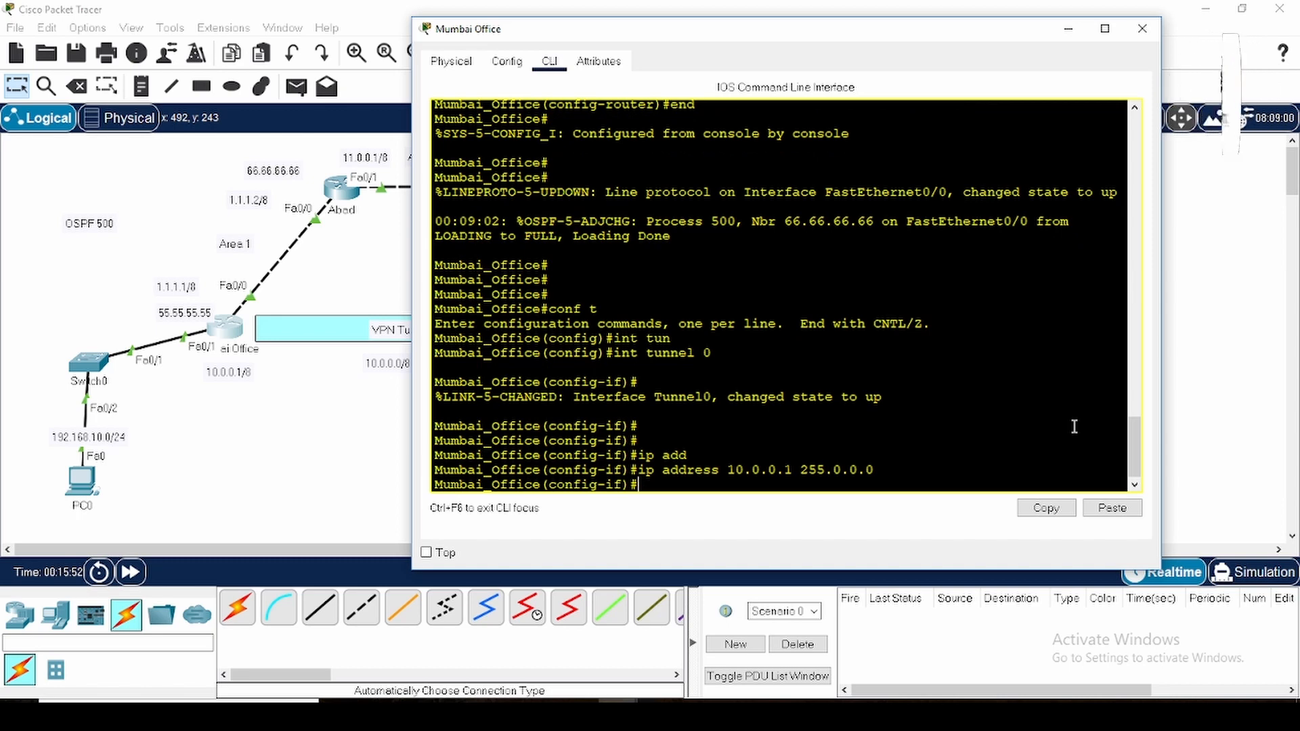
# Enable the Mumbai Office tunnel interface with the no shutdown command.
pyautogui.write('no')
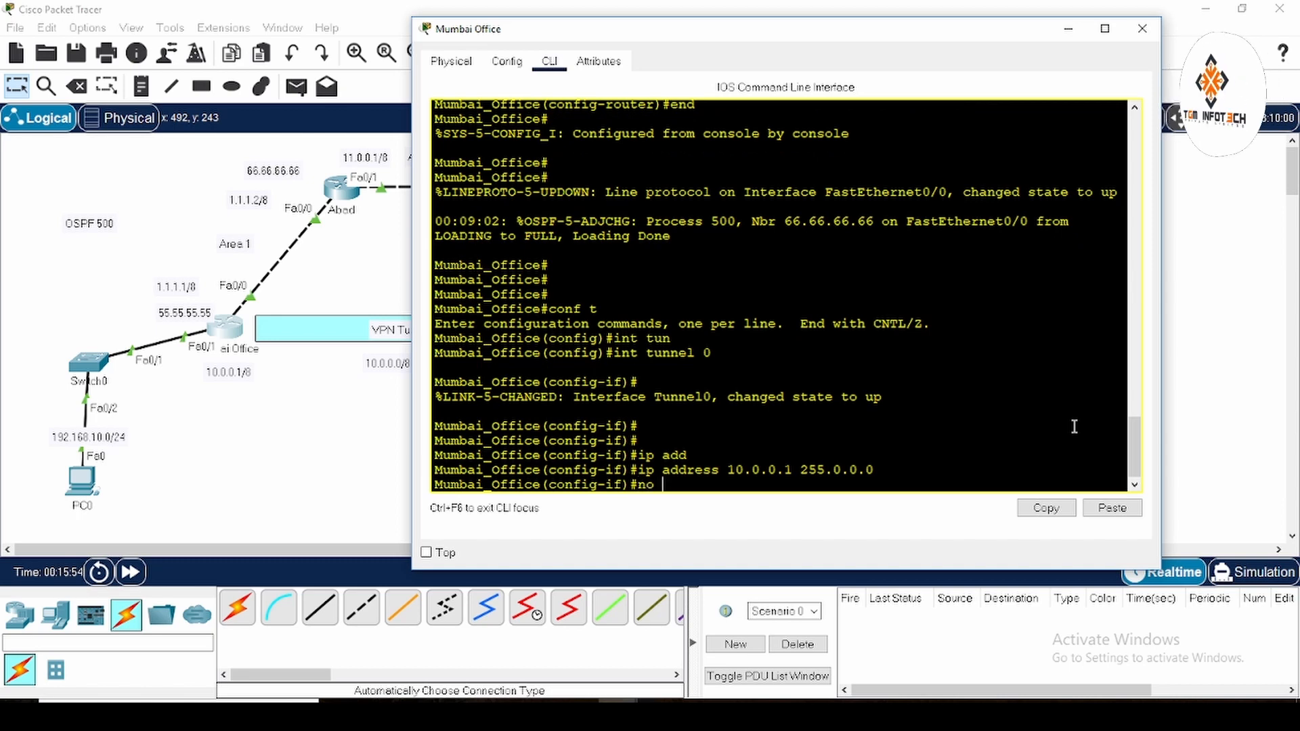
pyautogui.write(' ah')
pyautogui.press('Tab')
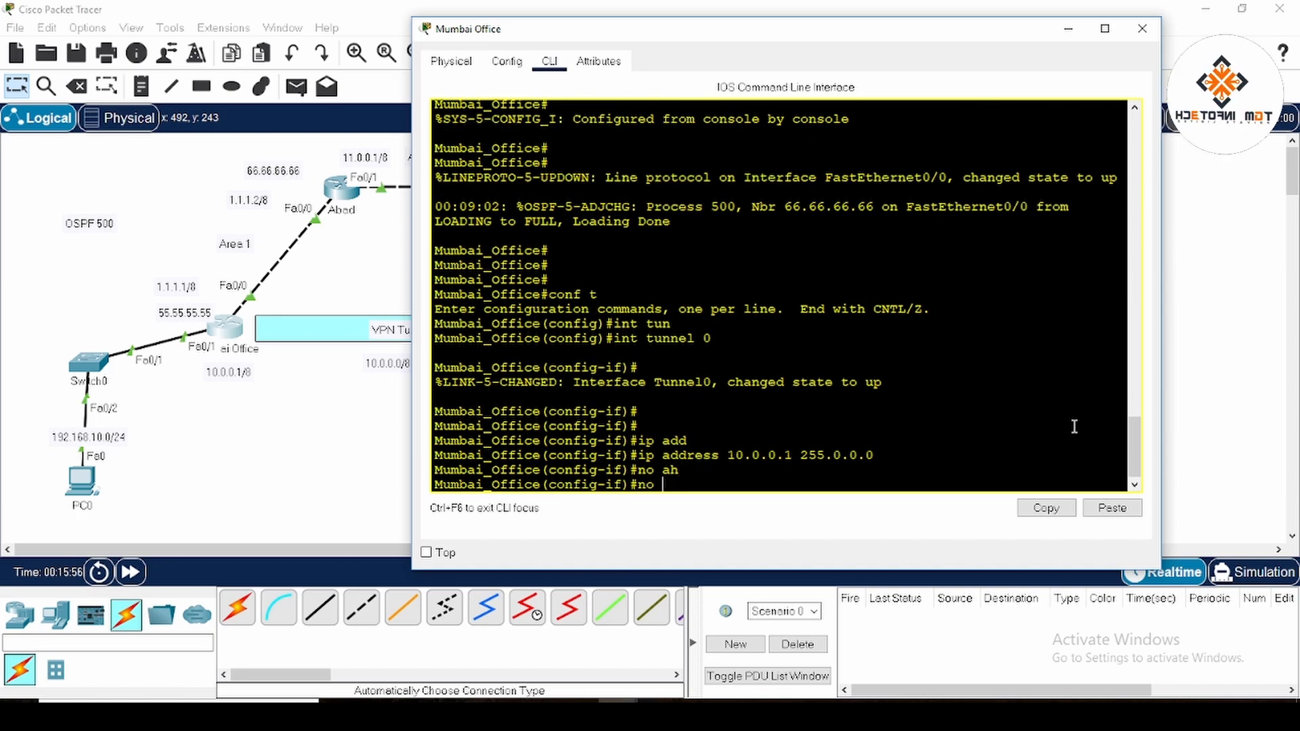
pyautogui.write('sh')
pyautogui.press('Tab')
pyautogui.press('Return')
# Set the tunnel source to interface f0/0 on the Mumbai Office router.
pyautogui.write('tun')
pyautogui.press('Tab')
pyautogui.write('sou')
pyautogui.press('Tab')
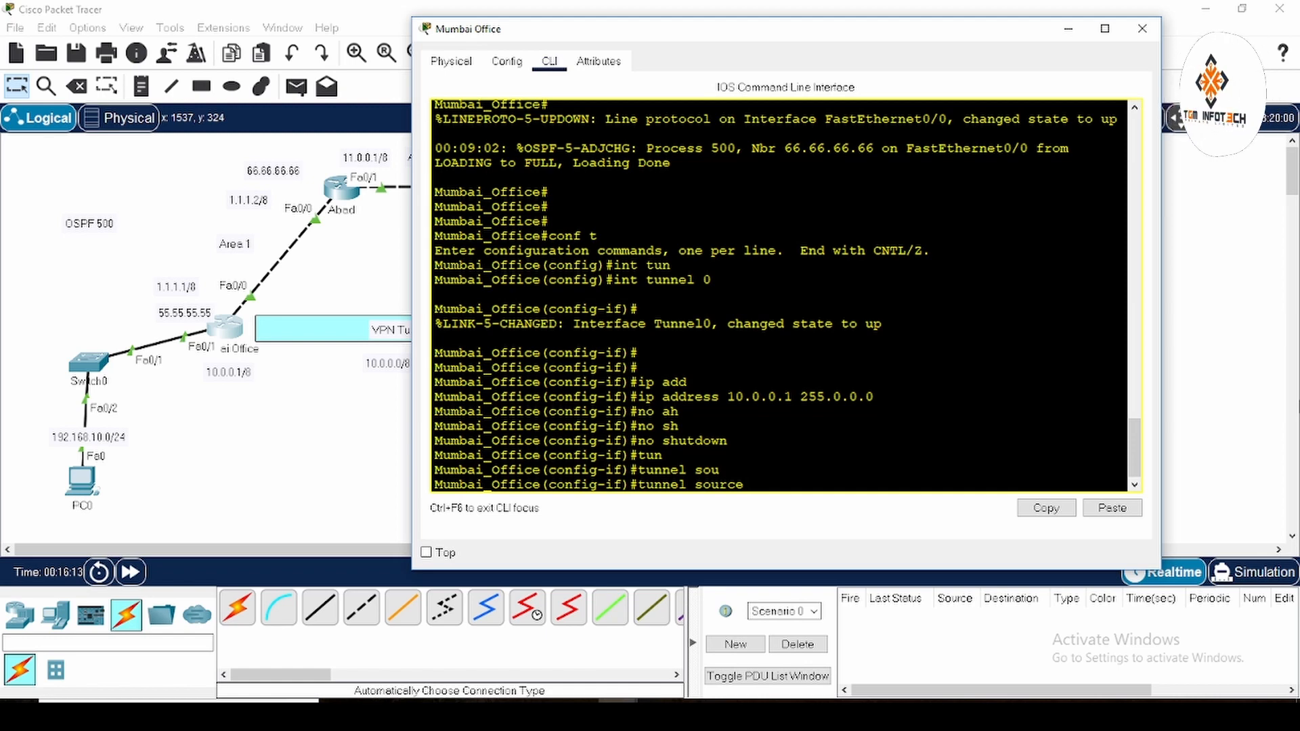
pyautogui.hotkey('alt', 'Tab')
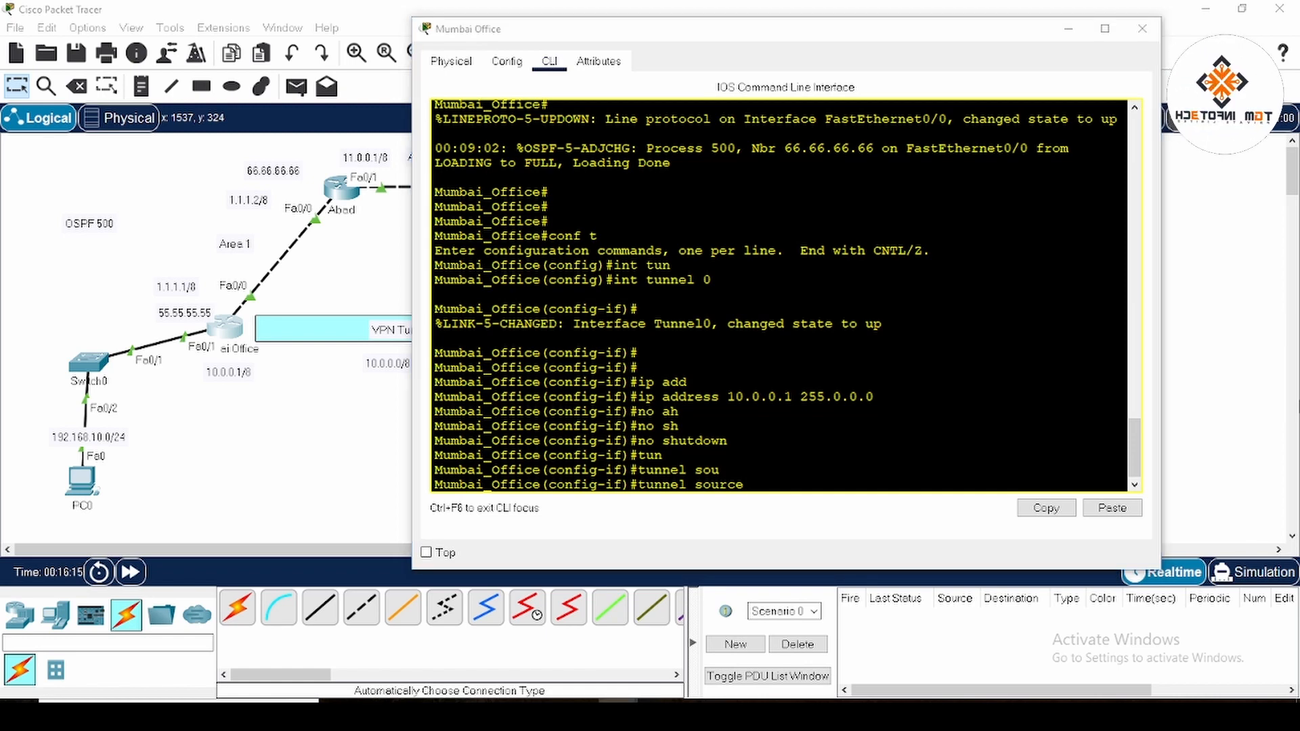
pyautogui.click(782, 486)
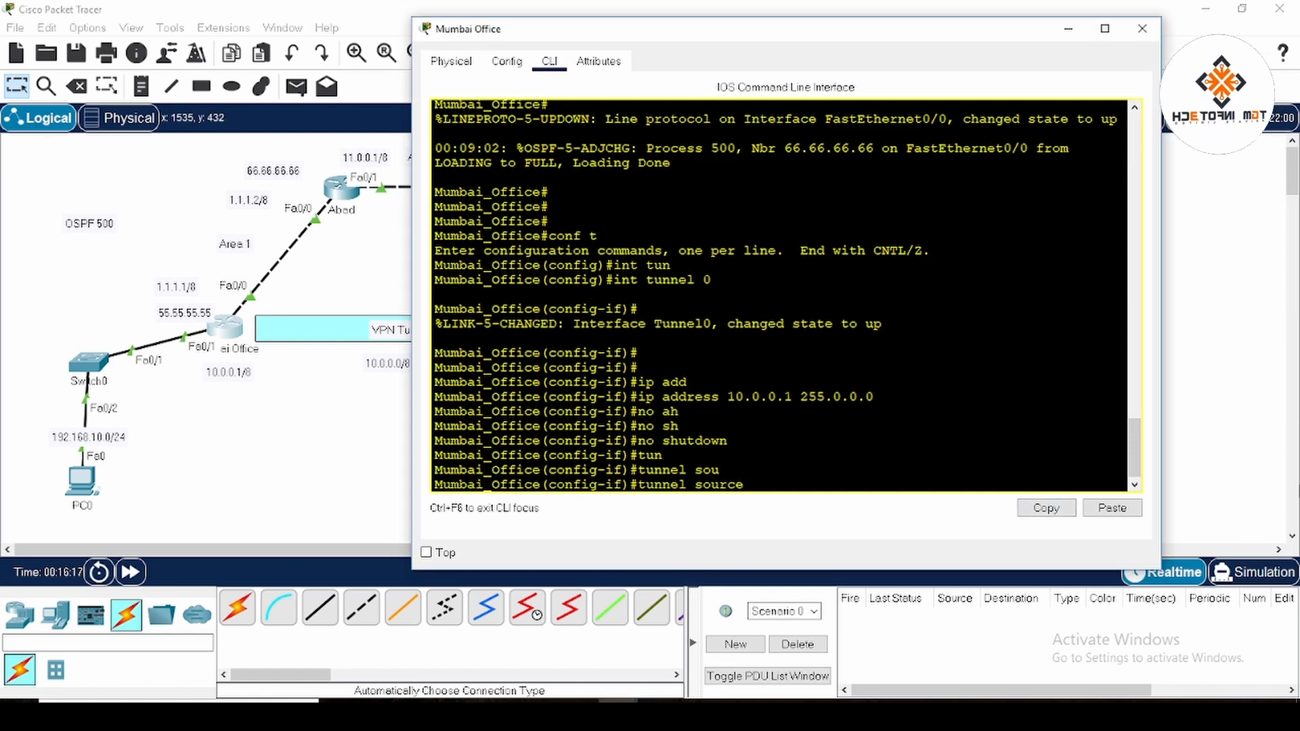
pyautogui.write('f0/0')
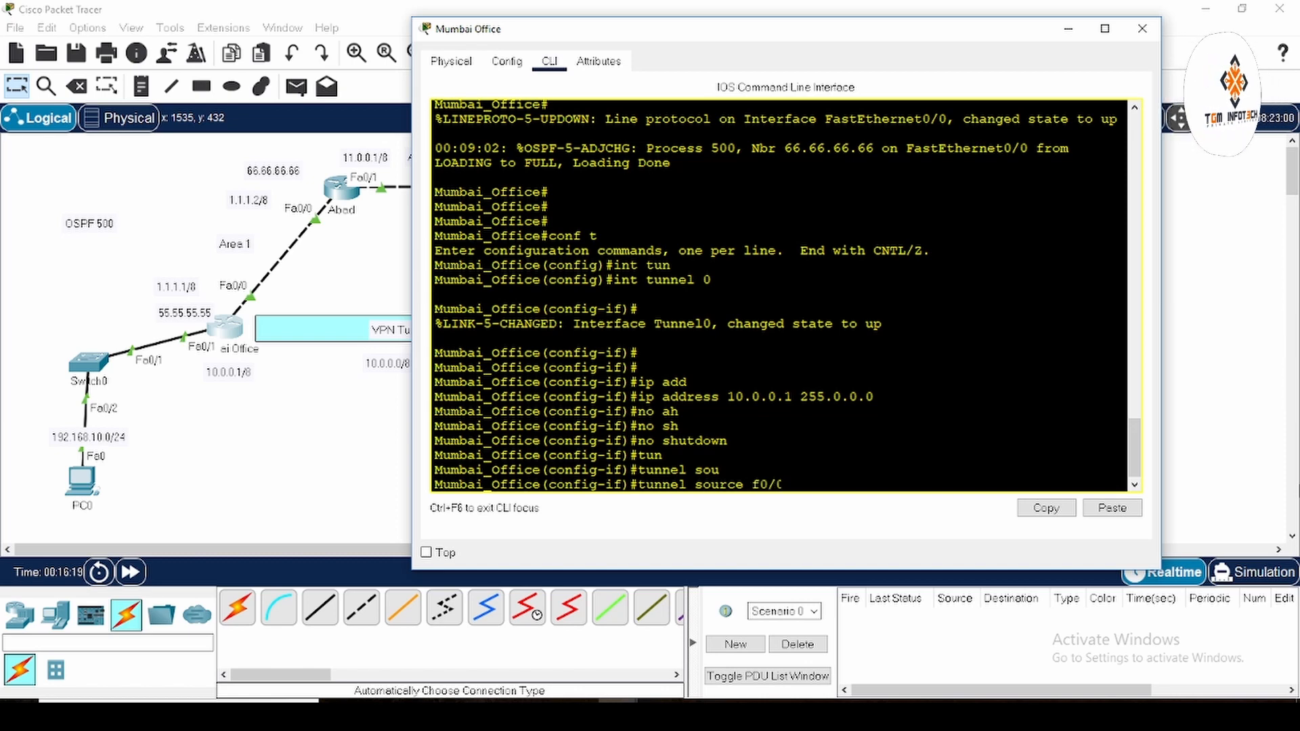
pyautogui.press('Return')
# Set the Mumbai Office router's tunnel destination to 2.2.2.2.
pyautogui.write('tun')
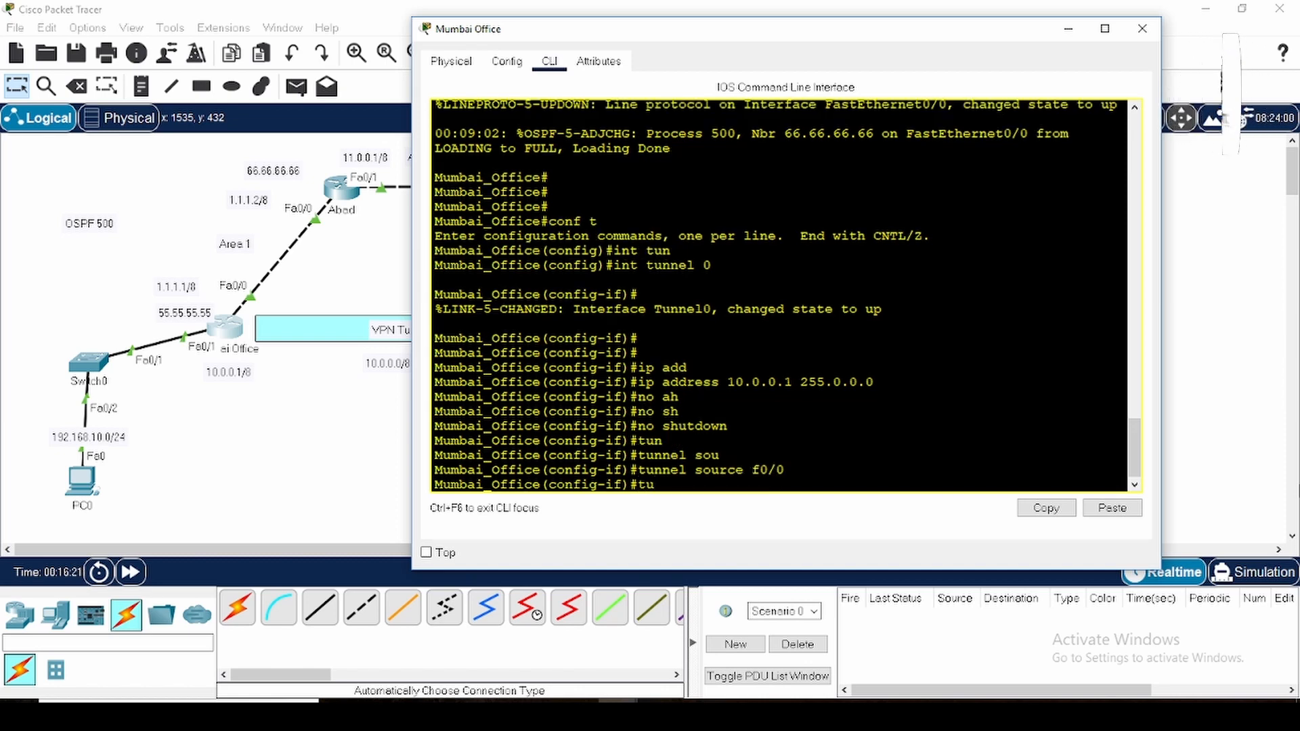
pyautogui.press('Tab')
pyautogui.write('d')
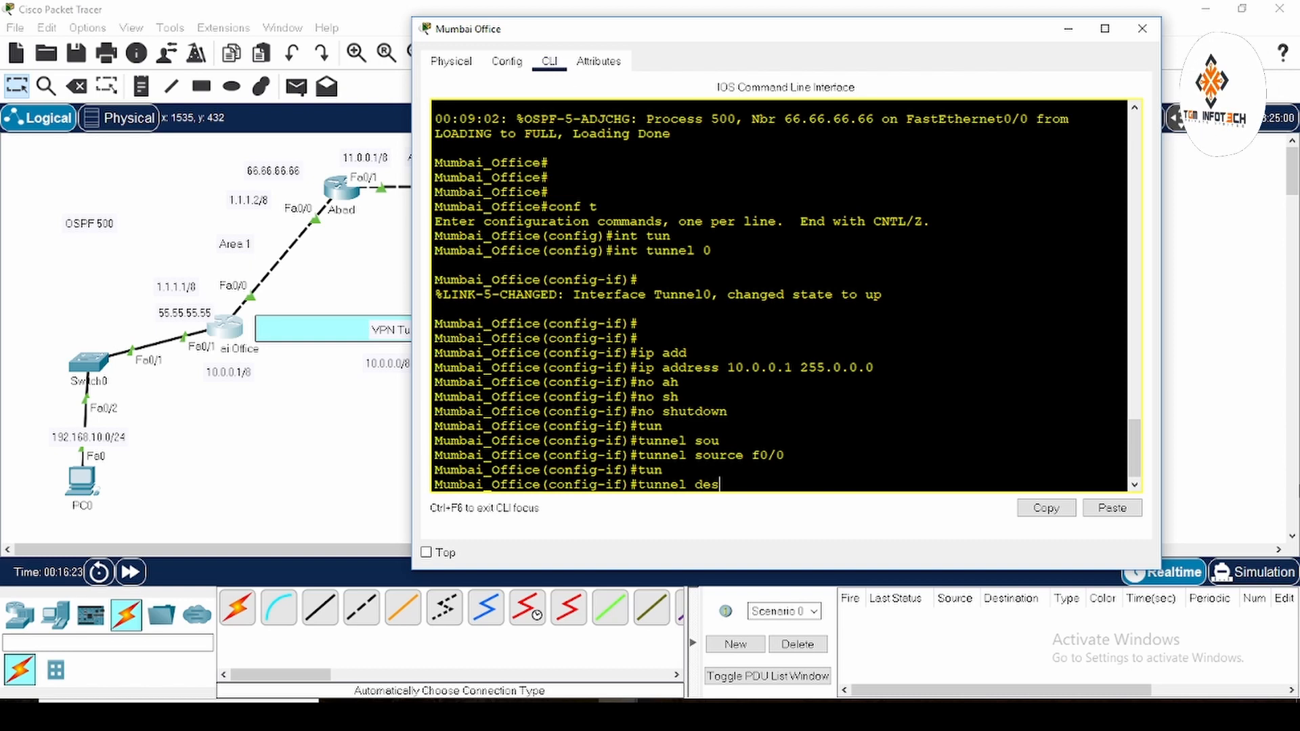
pyautogui.write('es')
pyautogui.press('Tab')
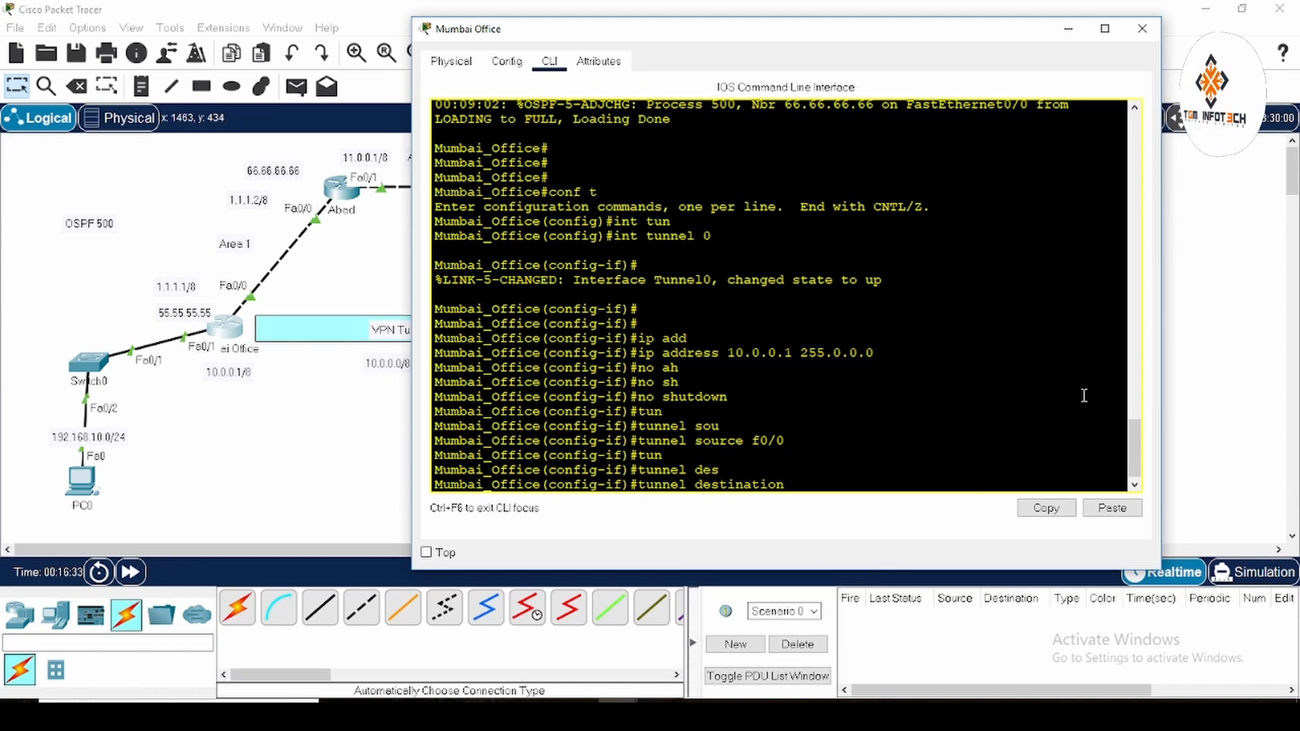
pyautogui.write('2.2.2.2')
pyautogui.press('Return')
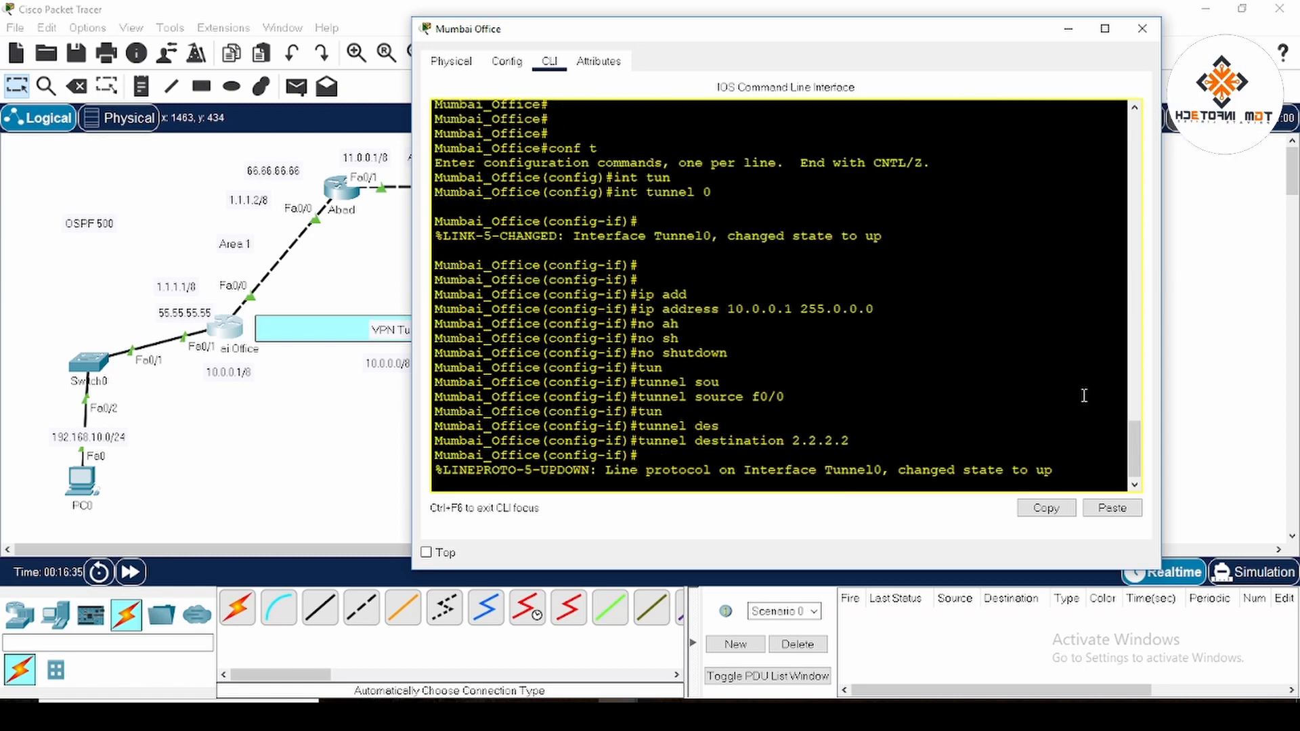
pyautogui.press('Return')
pyautogui.press('Return')
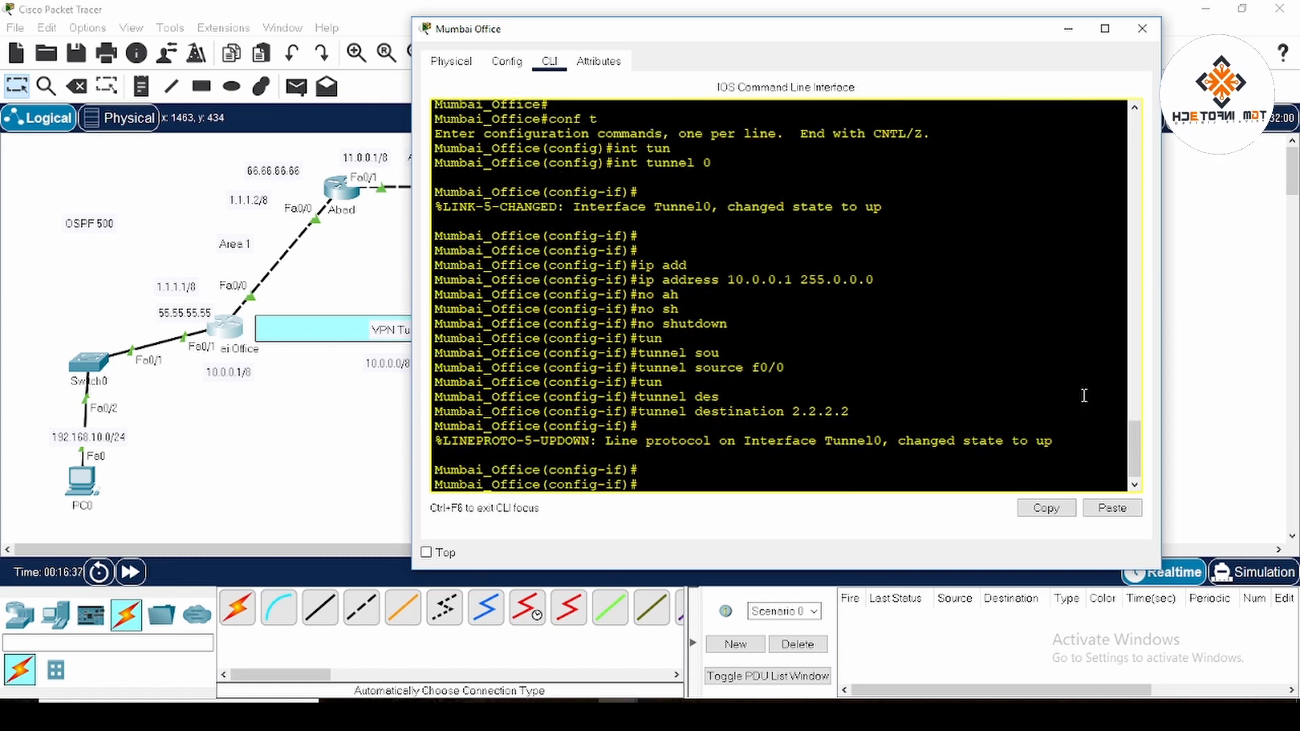
# Set the tunnel mode to gre ip on the Mumbai Office router.
pyautogui.write('tun')
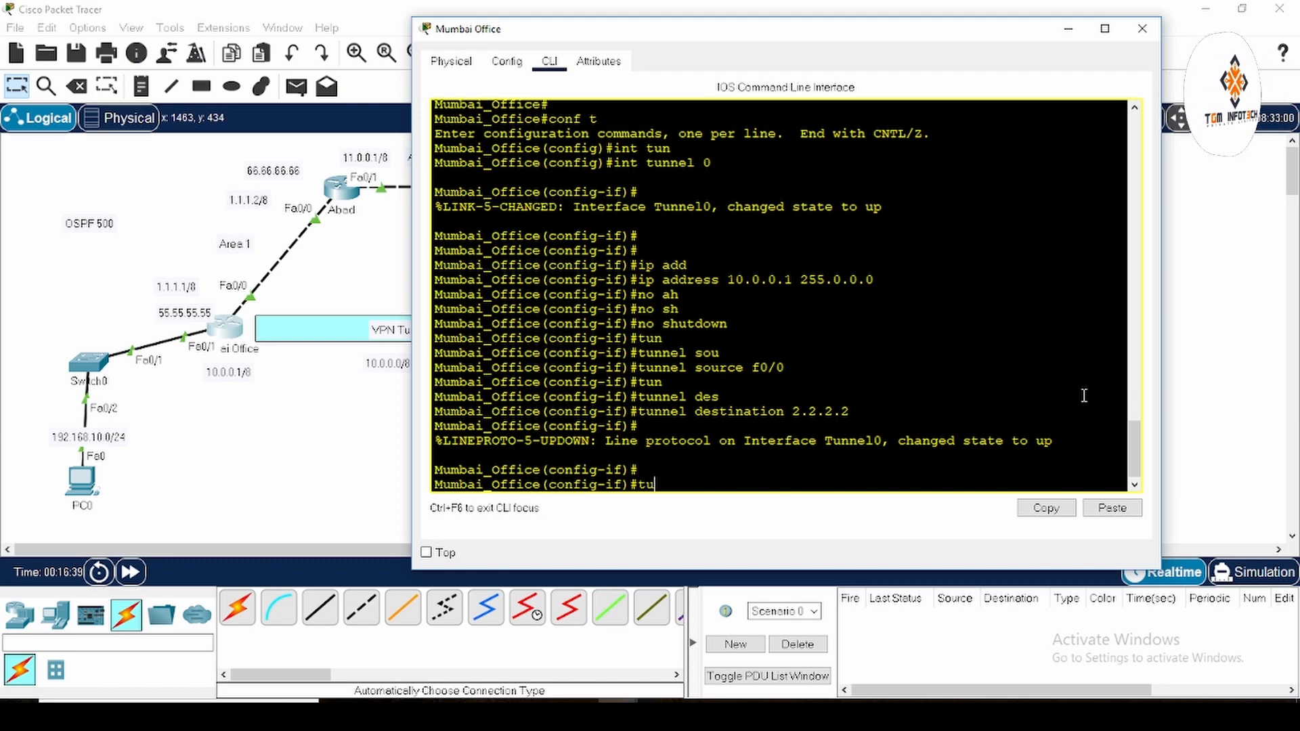
pyautogui.press('Tab')
pyautogui.write('mo')
pyautogui.press('Tab')
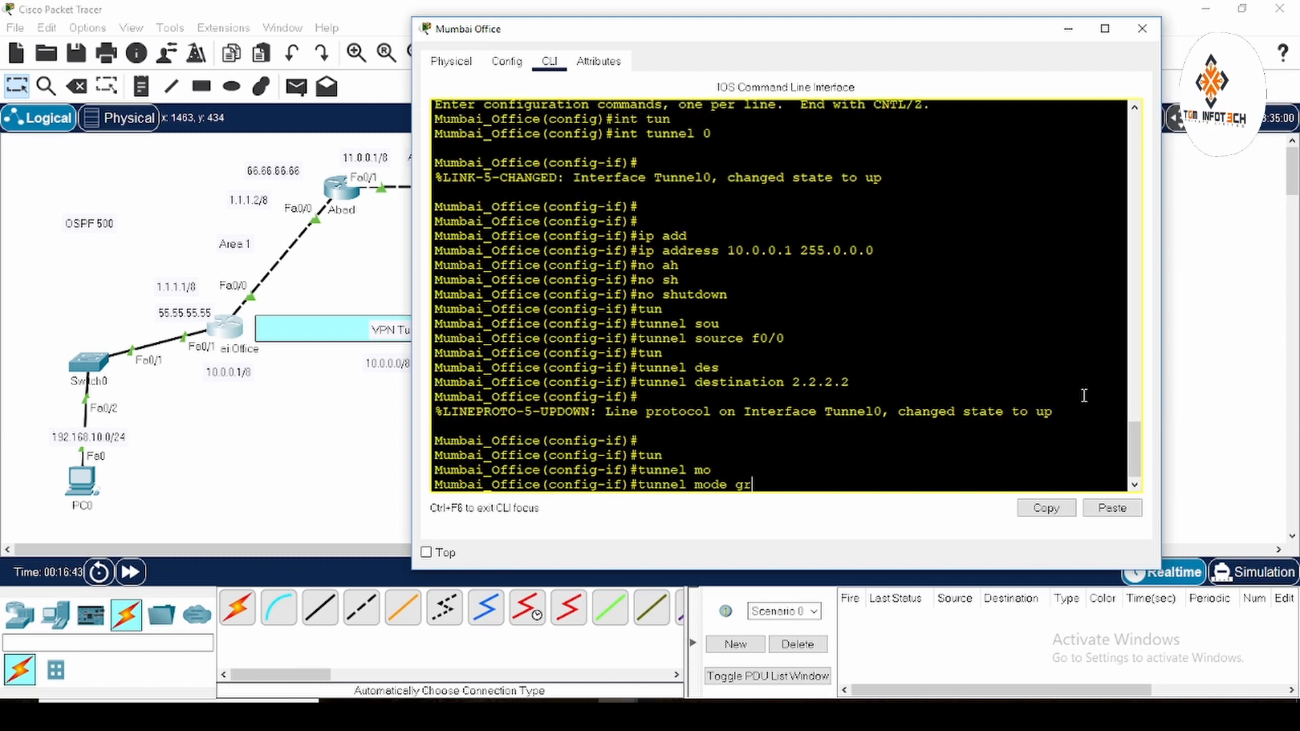
pyautogui.write('gr')
pyautogui.press('Tab')
pyautogui.write('ip')
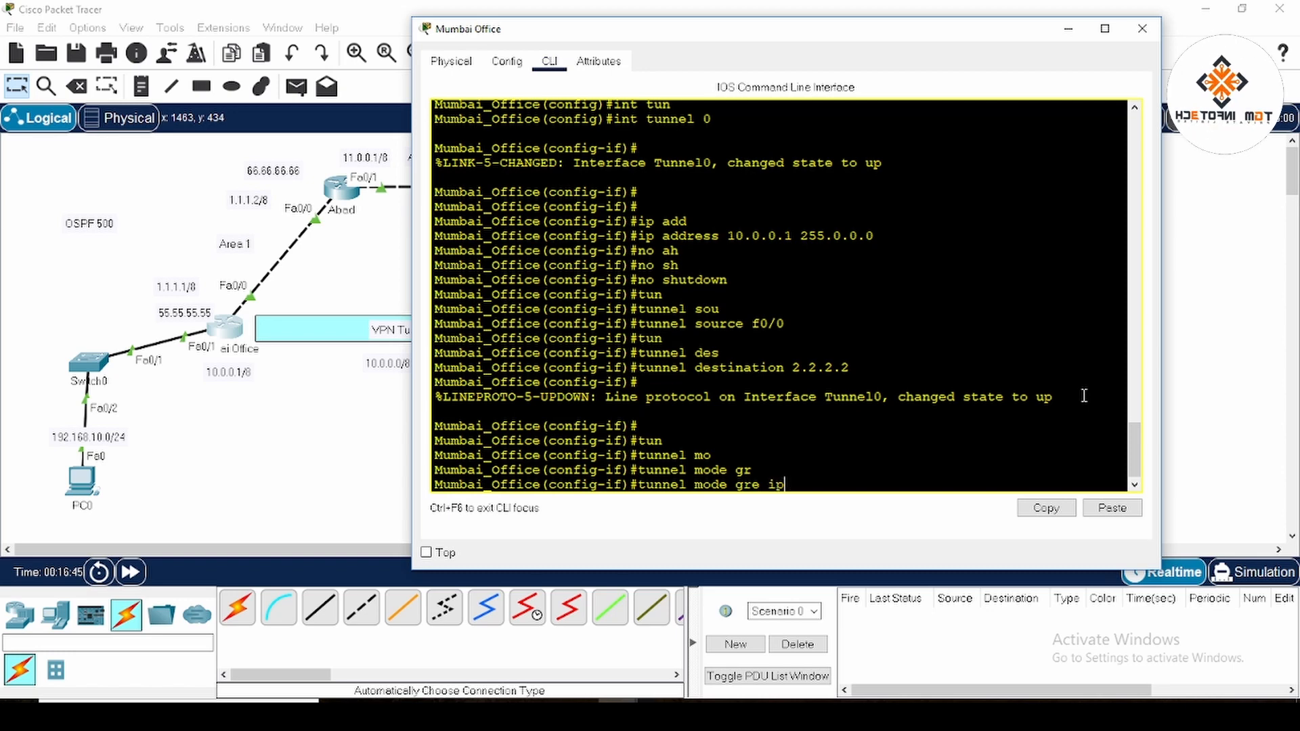
pyautogui.press('Return')
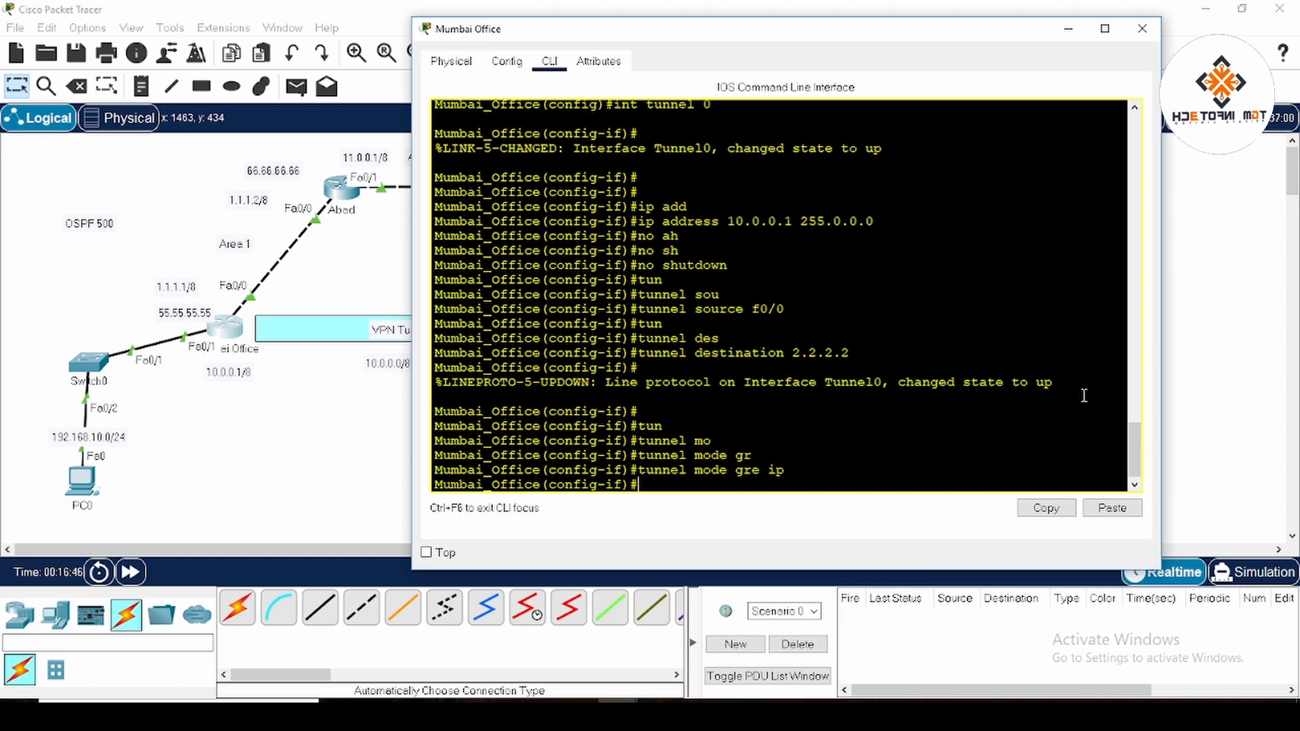
# End configuration mode on the Mumbai Office router and close its window.
pyautogui.write('end')
pyautogui.press('Return')
pyautogui.press('Return')
pyautogui.press('Return')
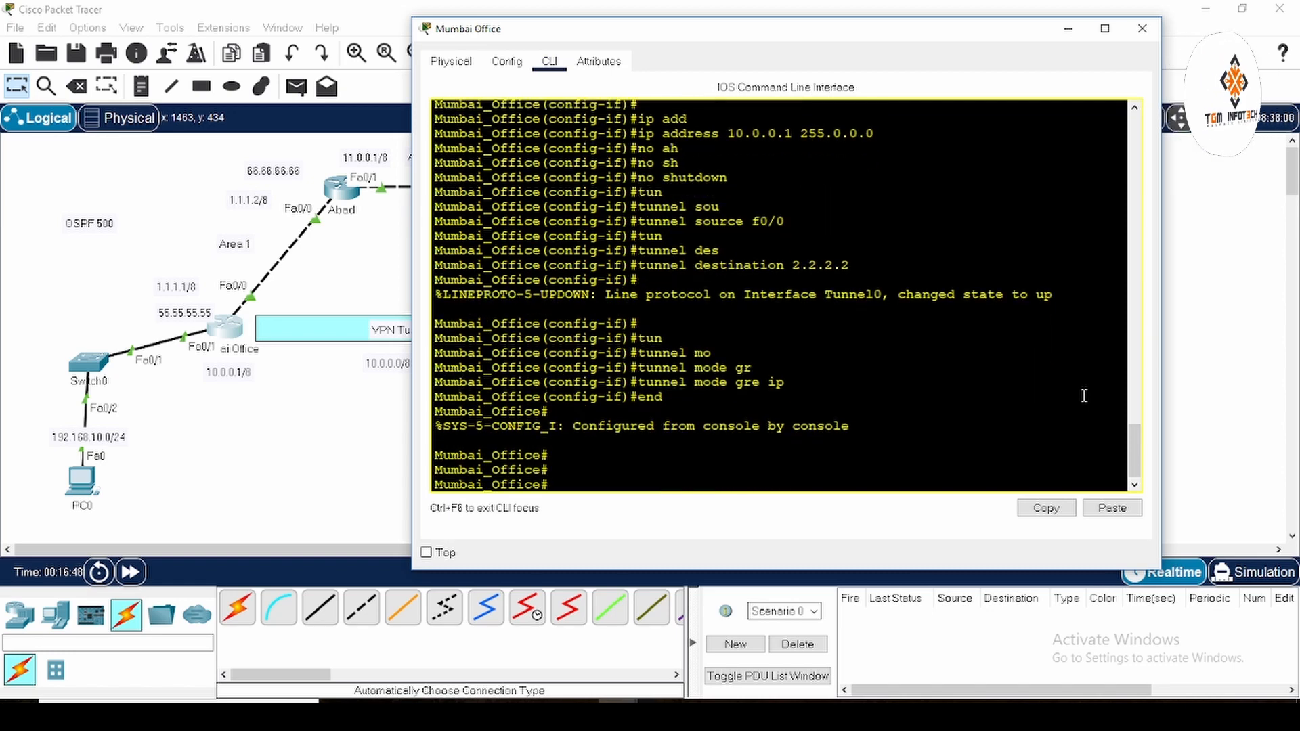
pyautogui.click(1132, 25)
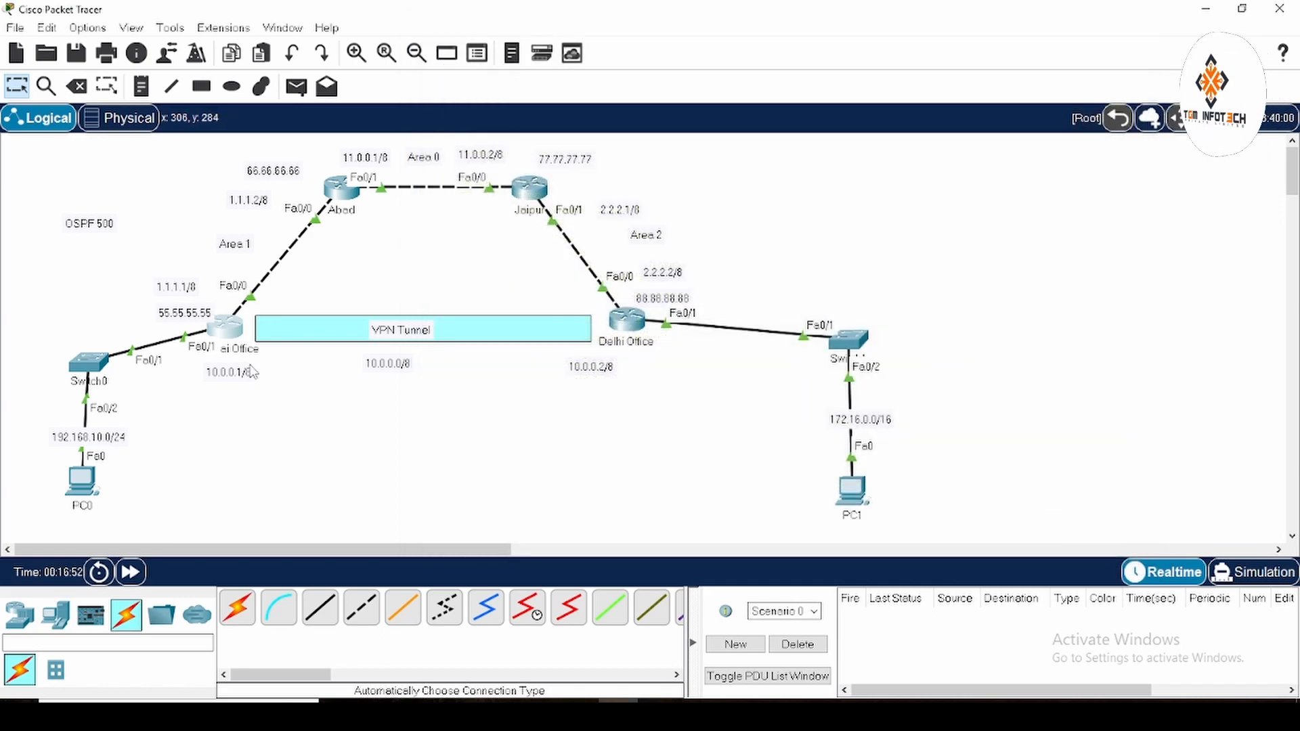
# Open the Delhi Office router's command line beside the topology, ping 10.0.0.1 and check the success rate.
pyautogui.click(631, 324)
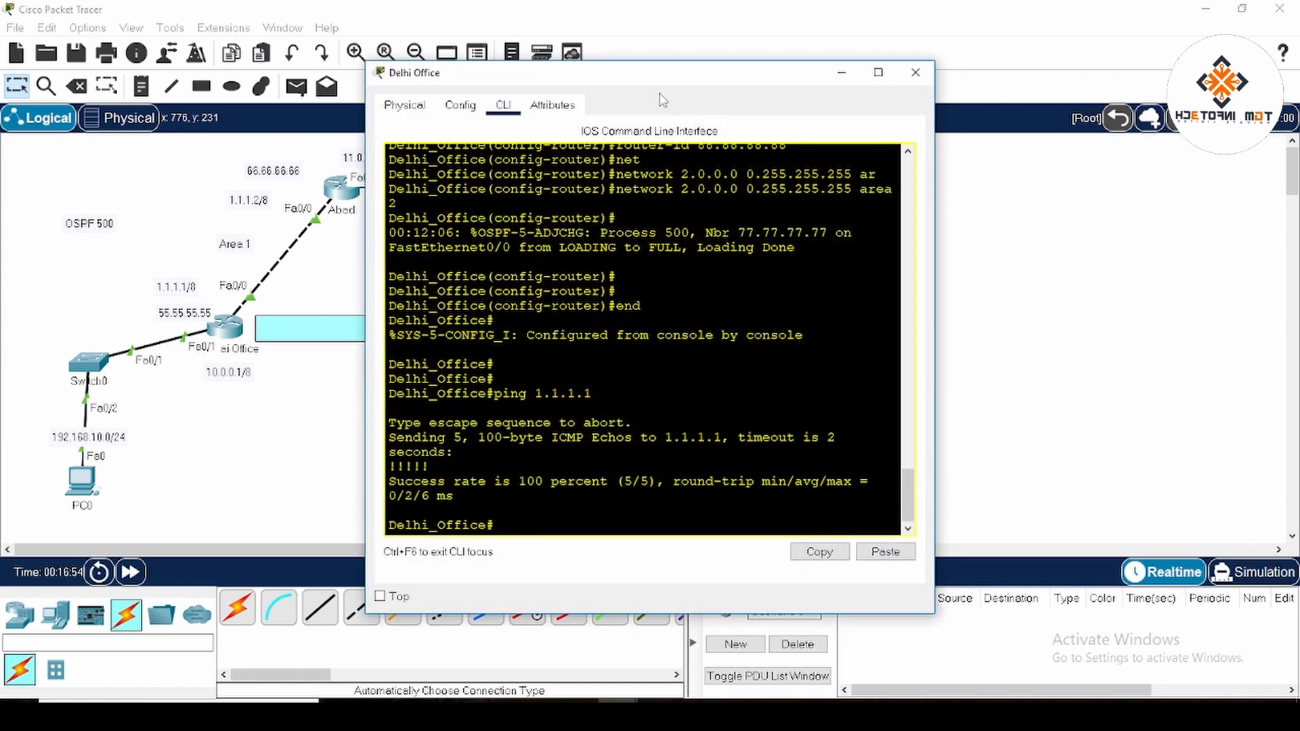
pyautogui.moveTo(663, 72); pyautogui.dragTo(956, 35)
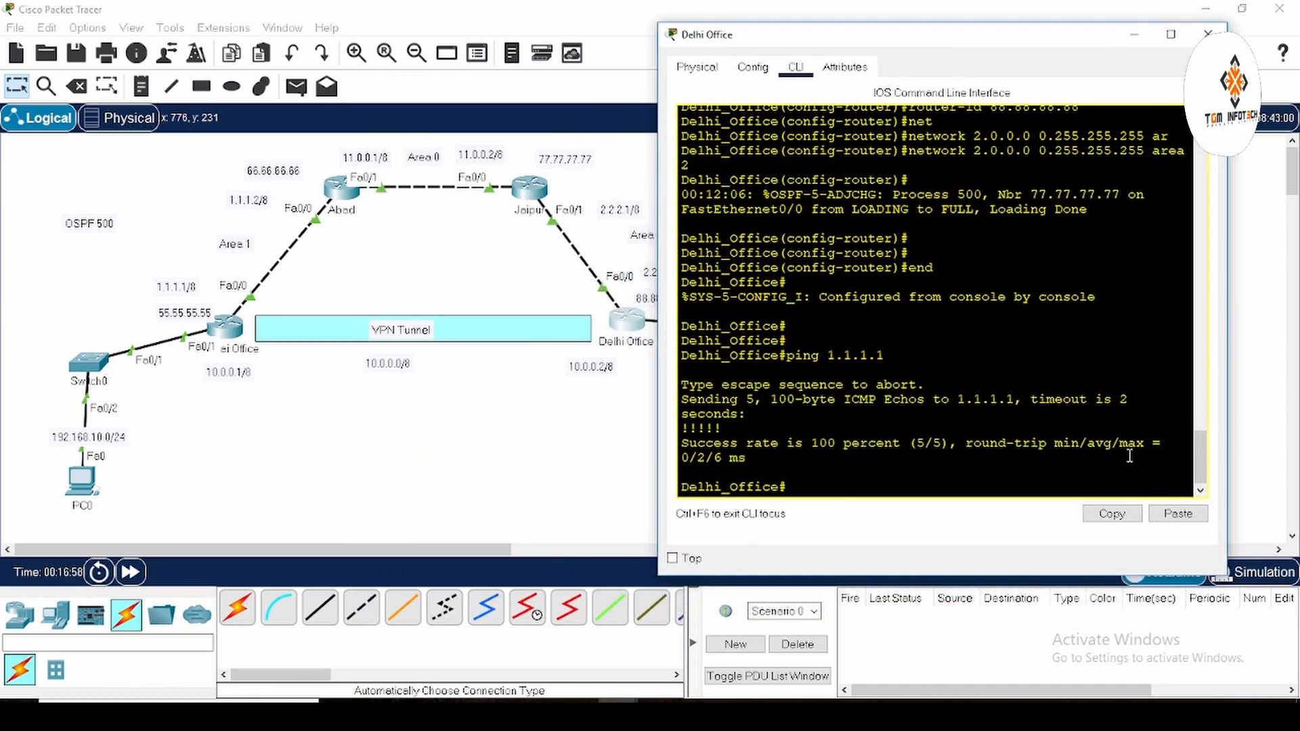
pyautogui.write('ping ')
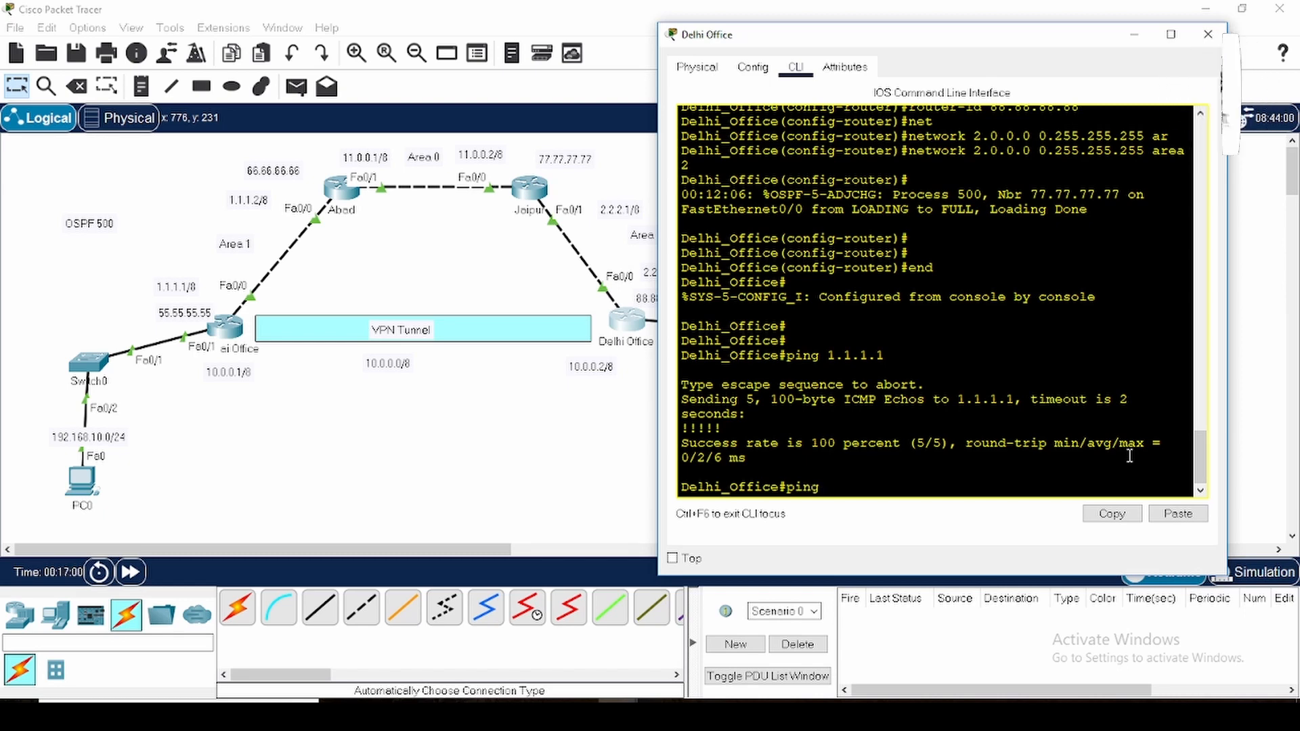
pyautogui.write('10.0.0.1')
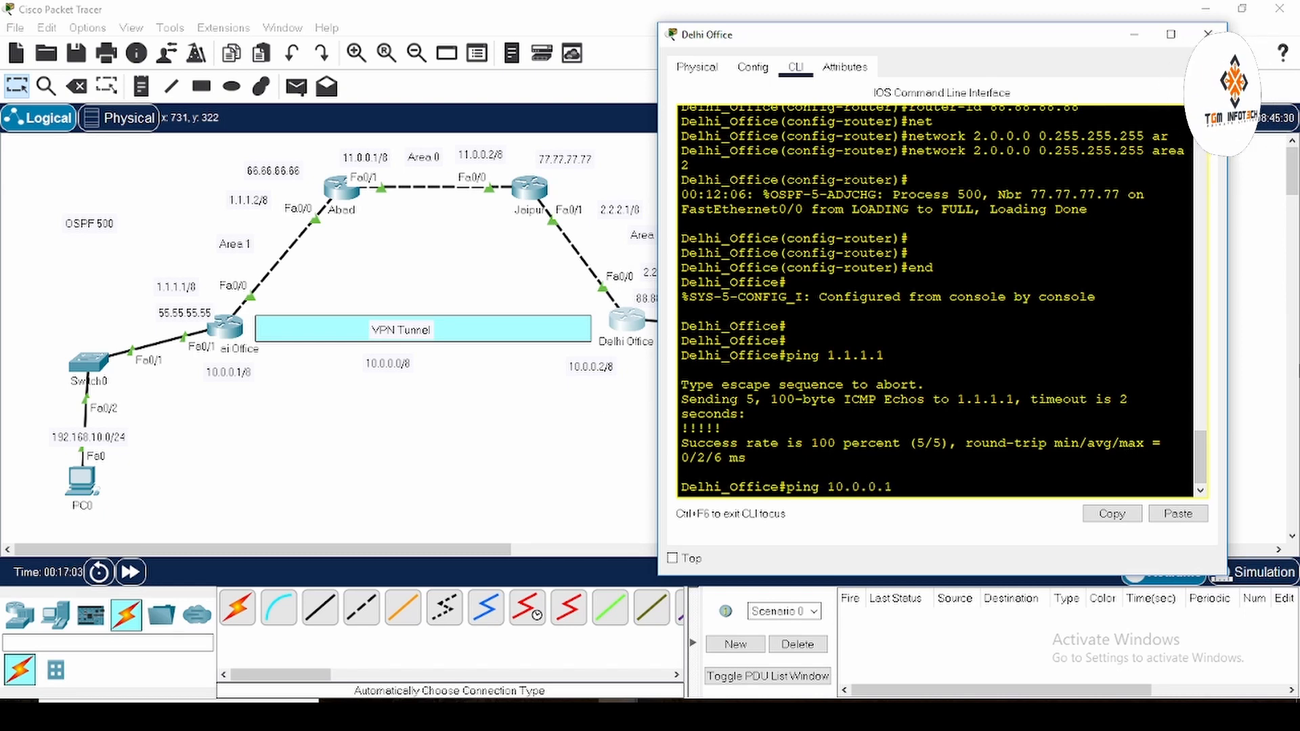
pyautogui.press('Return')
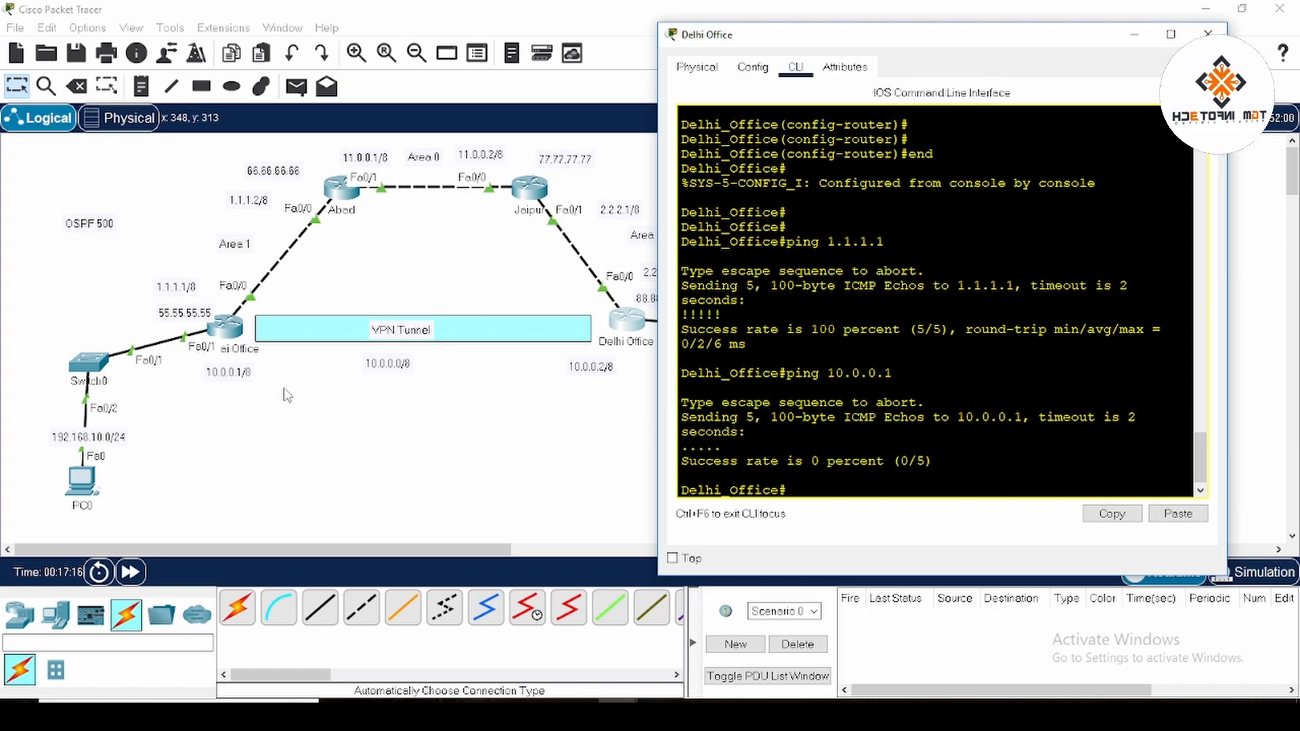
pyautogui.moveTo(827, 462); pyautogui.dragTo(884, 462)
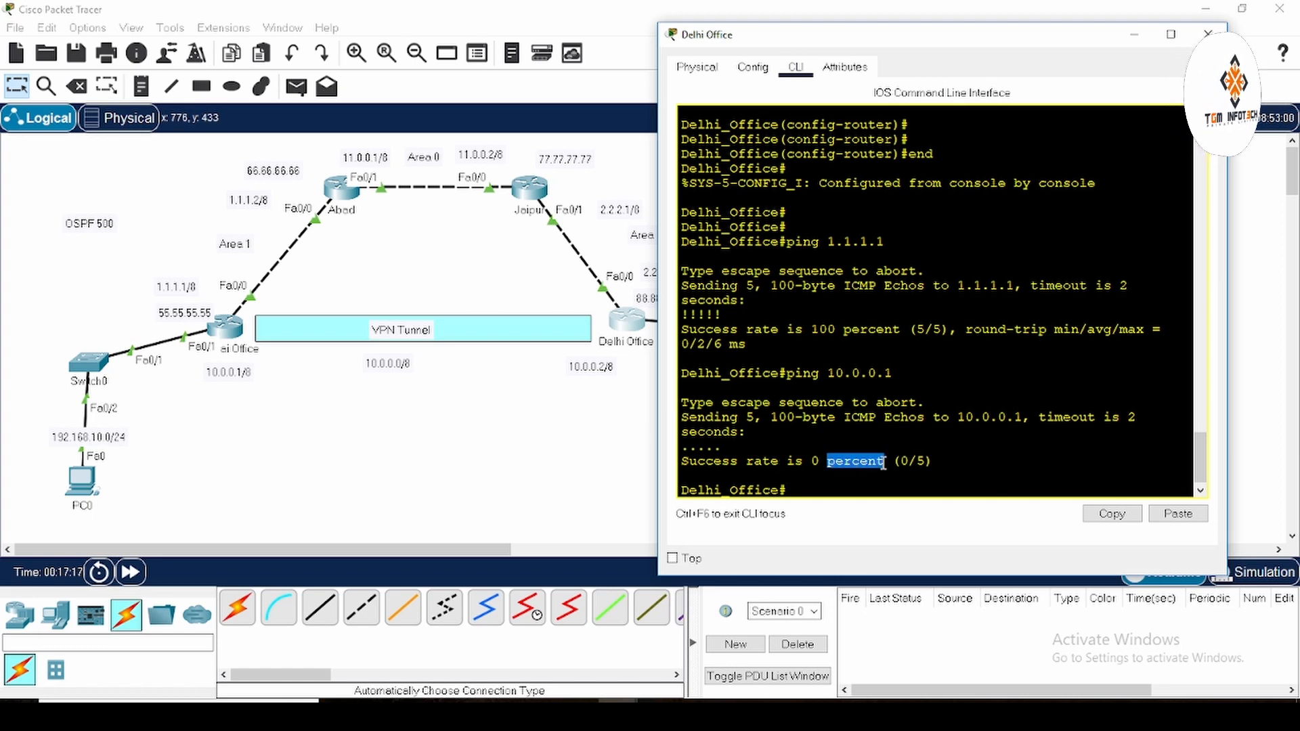
pyautogui.click(827, 496)
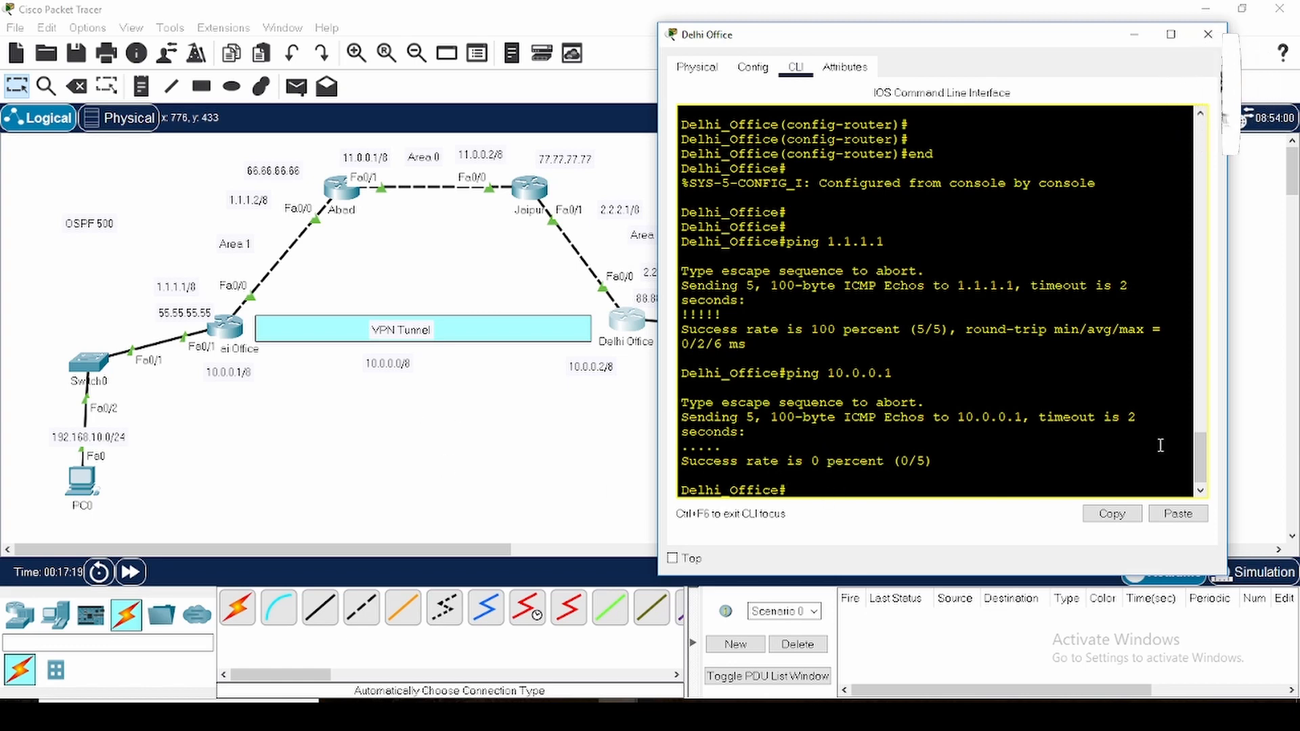
# Enter global configuration mode on the Delhi Office router and create interface tunnel 0.
pyautogui.write('conf t')
pyautogui.press('Return')
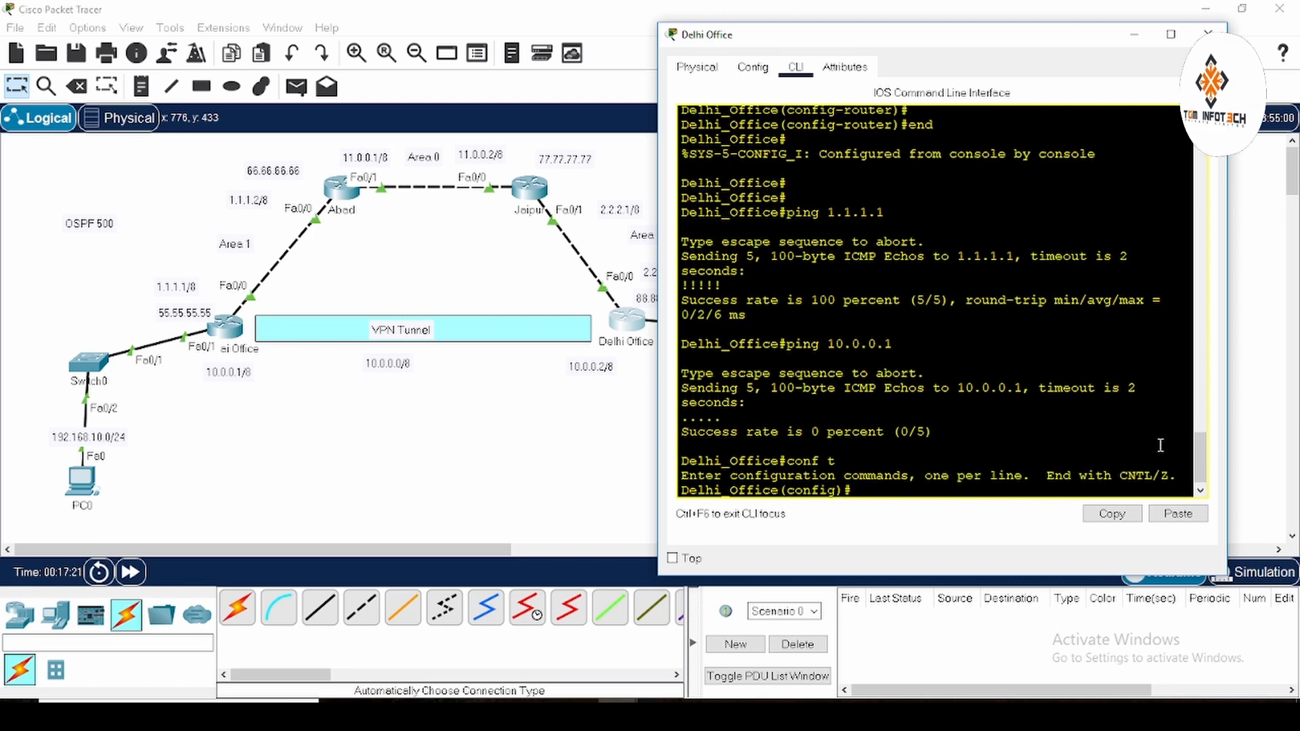
pyautogui.write('int tun')
pyautogui.press('Tab')
pyautogui.write('0')
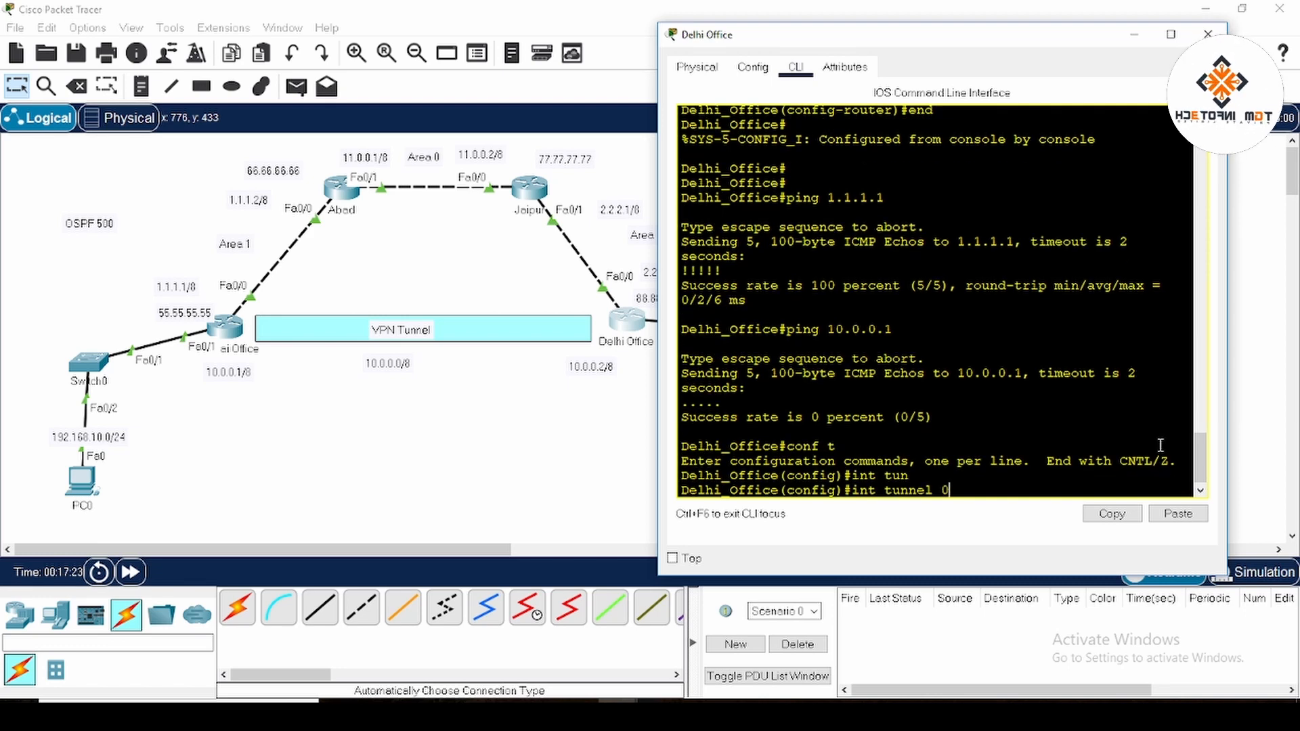
pyautogui.press('Return')
pyautogui.press('Return')
# Assign IP address 10.0.0.2 with mask 255.0.0.0 to tunnel 0 on the Delhi Office router.
pyautogui.write('ip add')
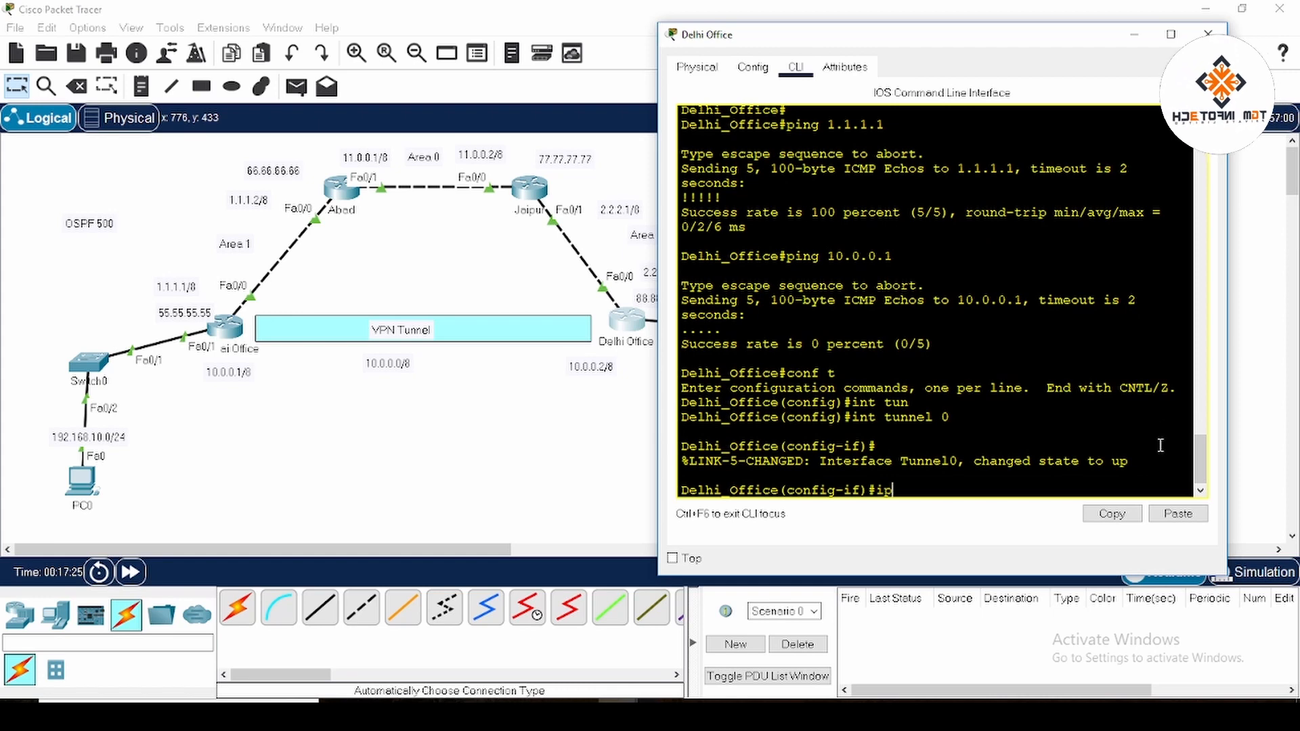
pyautogui.press('Tab')
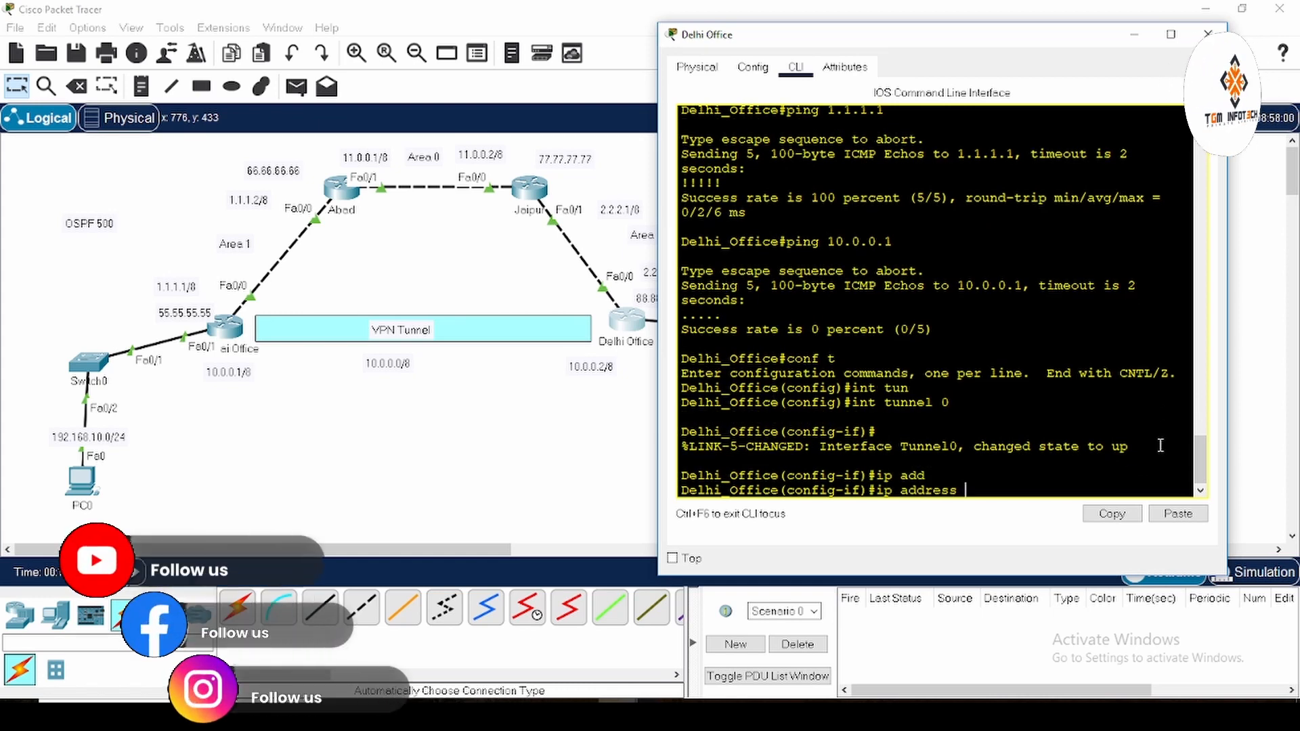
pyautogui.write('10.0.0.')
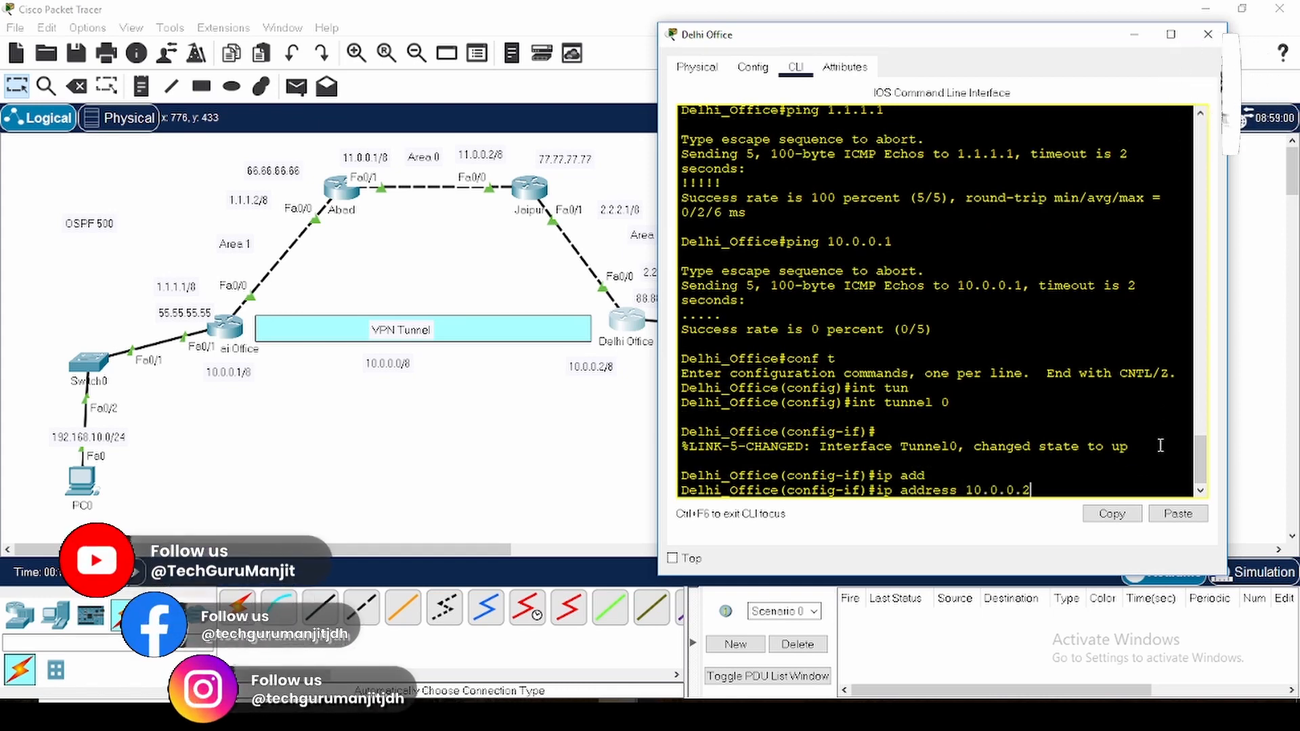
pyautogui.write('2 255.0.0.0')
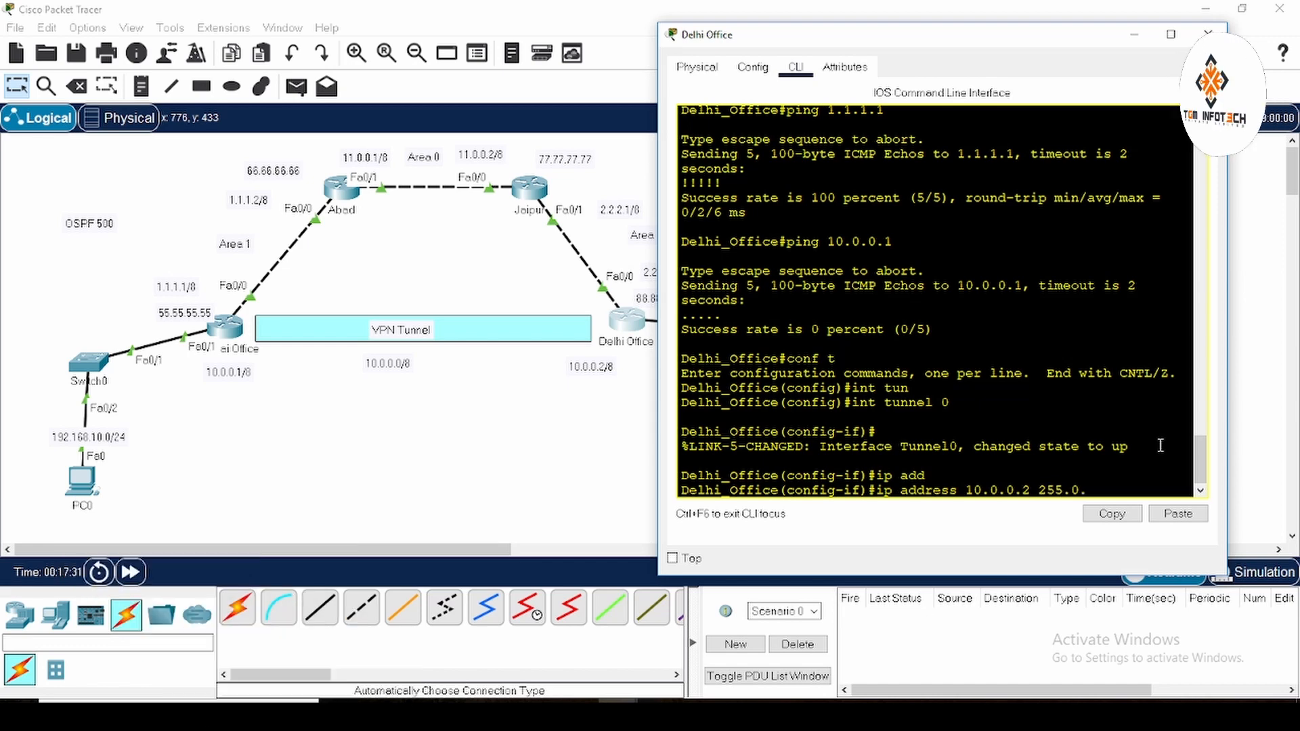
pyautogui.press('Return')
# Enable the tunnel 0 interface on the Delhi Office router with no shutdown.
pyautogui.write('nfig-if)#n')
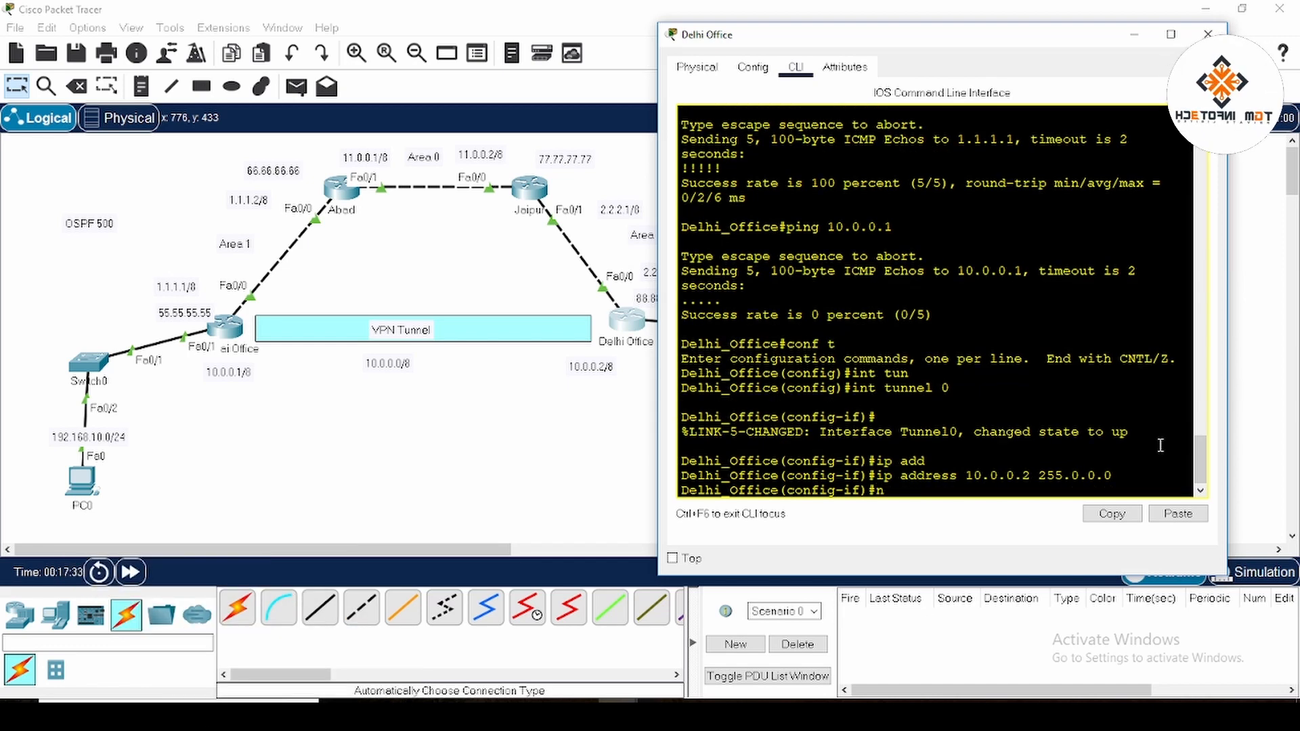
pyautogui.write('o sh')
pyautogui.press('Tab')
pyautogui.press('Return')
pyautogui.press('Return')
pyautogui.press('Return')
pyautogui.press('Return')
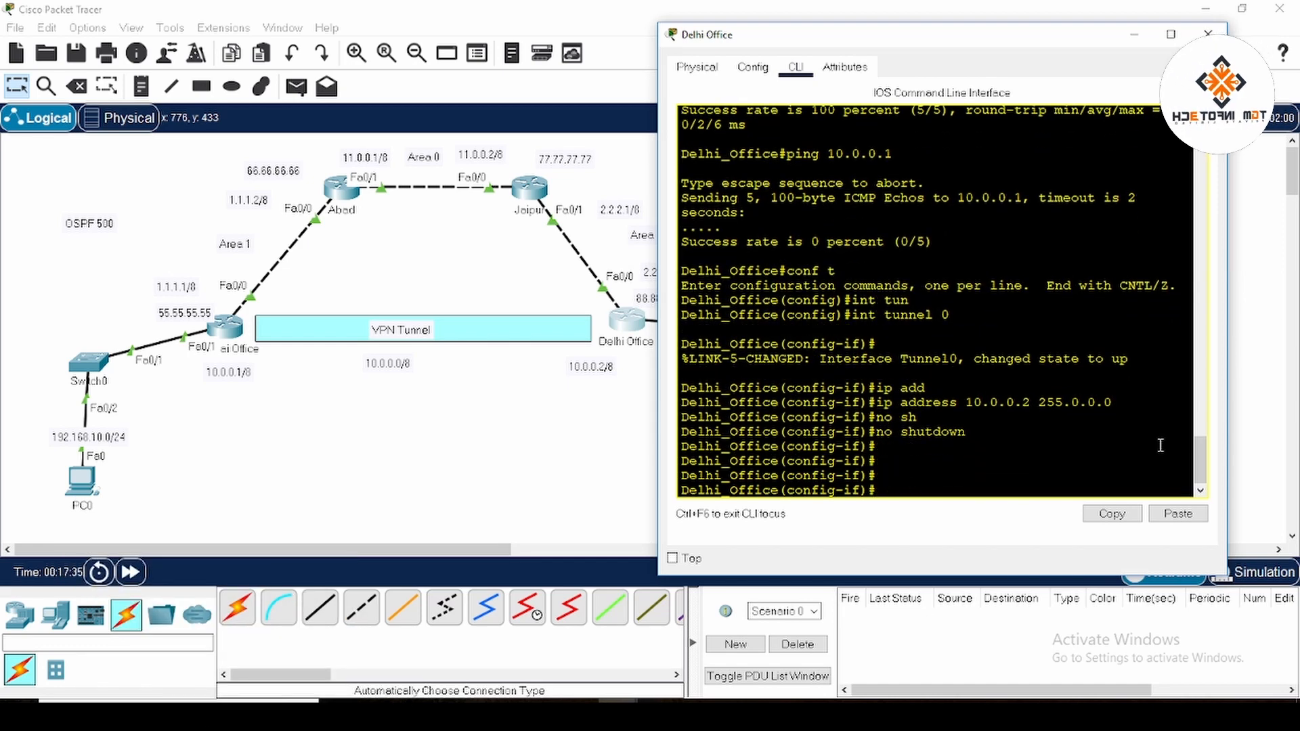
# Set the tunnel source to interface f0/0 on the Delhi Office router.
pyautogui.write('tun')
pyautogui.press('Tab')
pyautogui.write('sou')
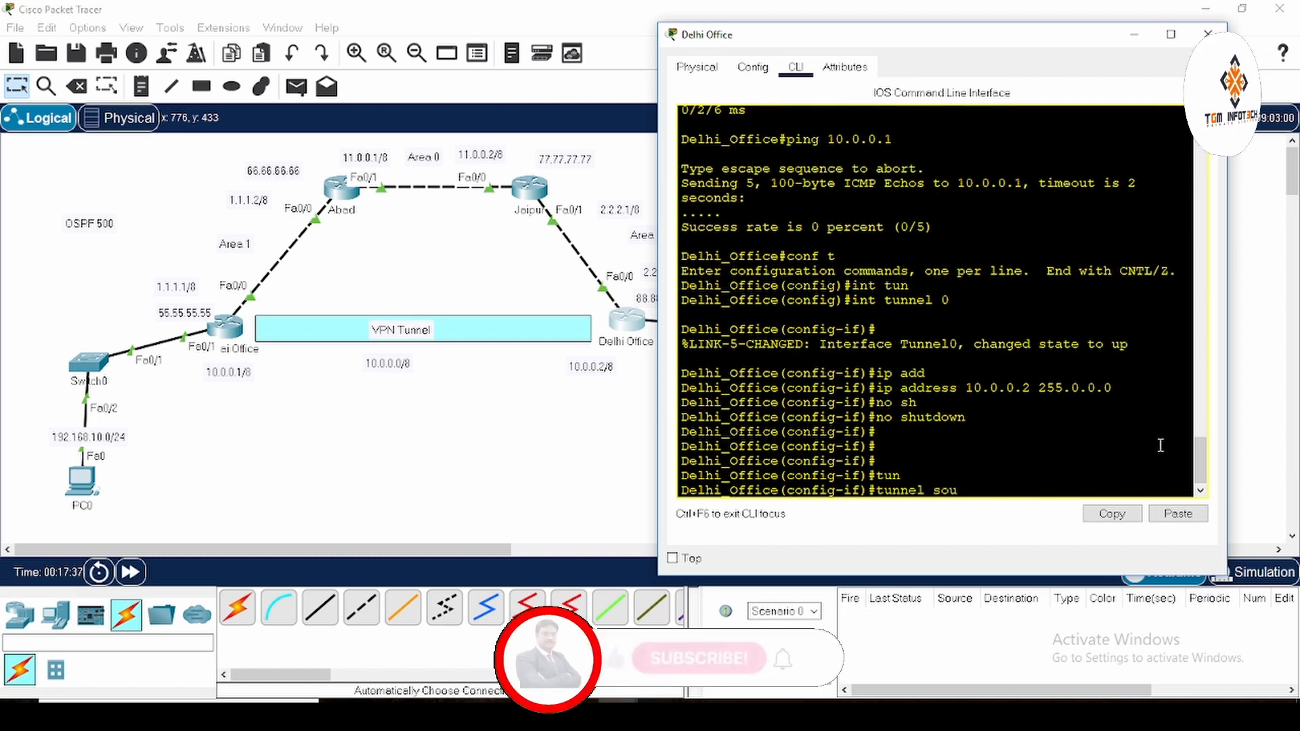
pyautogui.press('Tab')
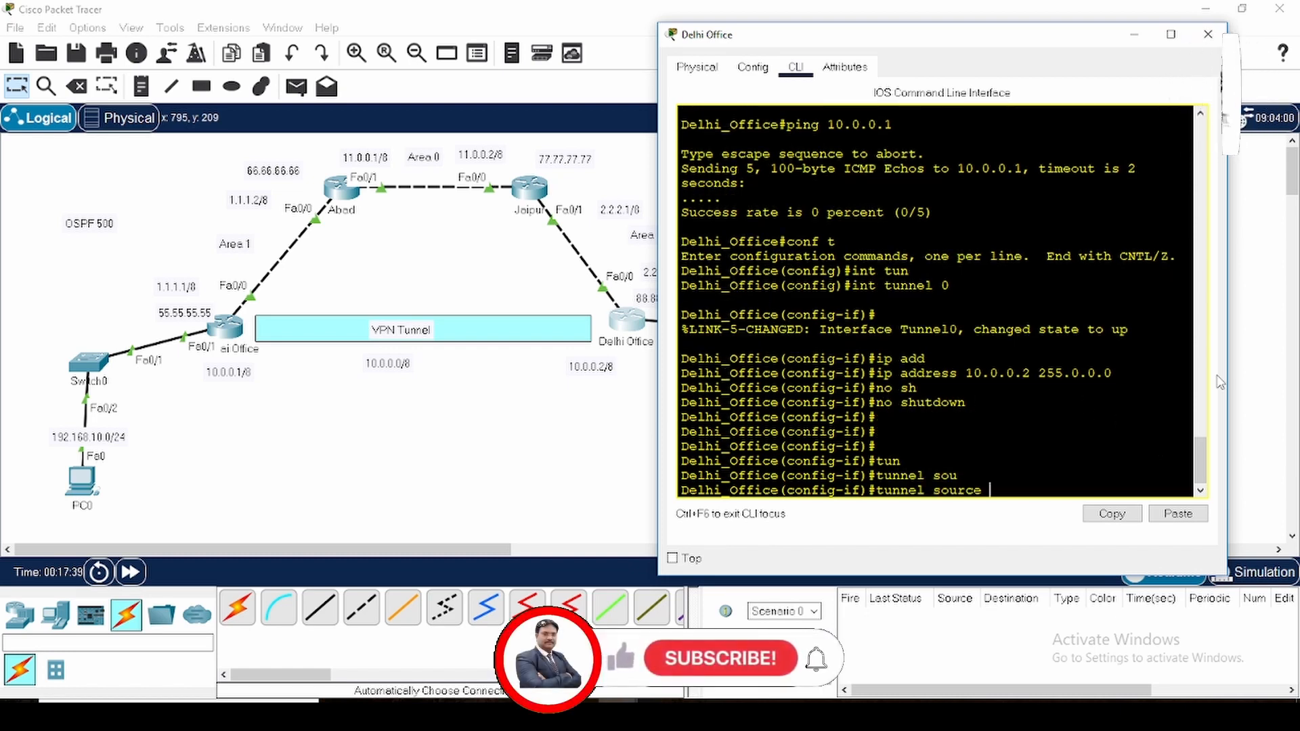
pyautogui.write('f0/0')
pyautogui.press('Return')
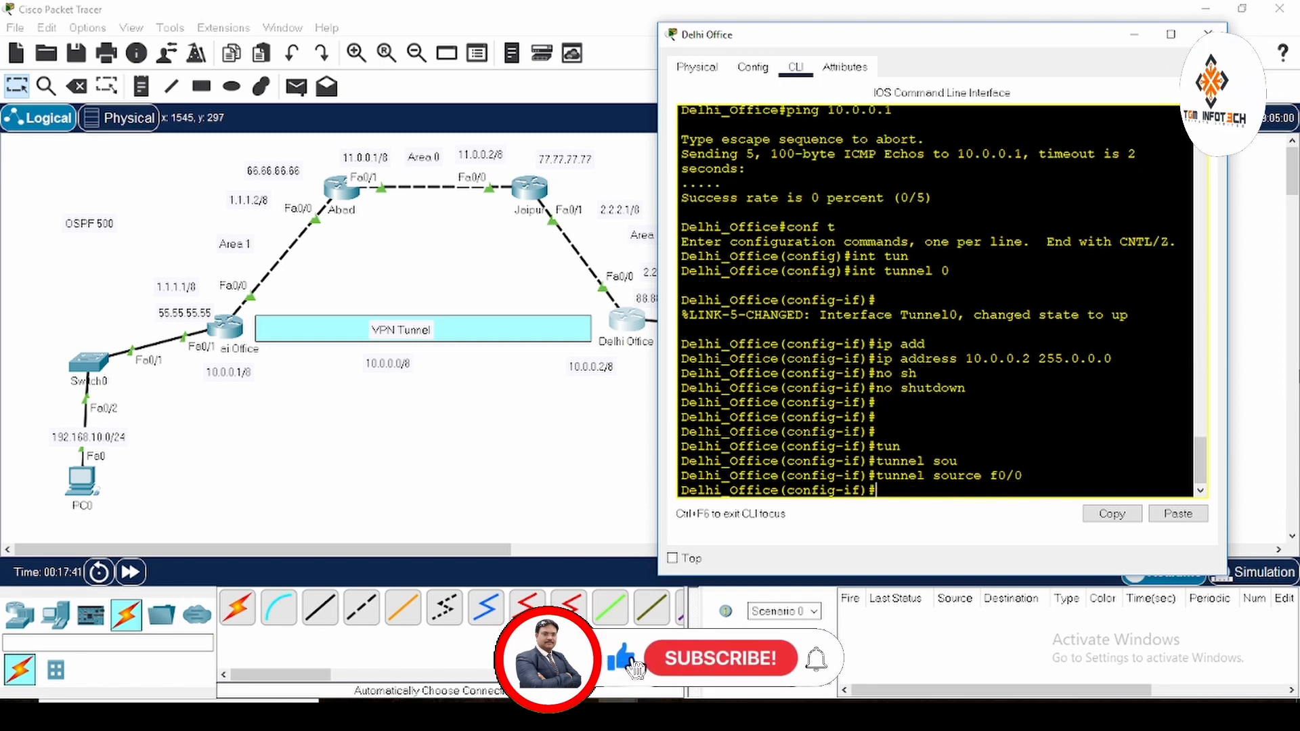
# Set the tunnel destination to 1.1.1.1 on the Delhi Office router.
pyautogui.write('trun')
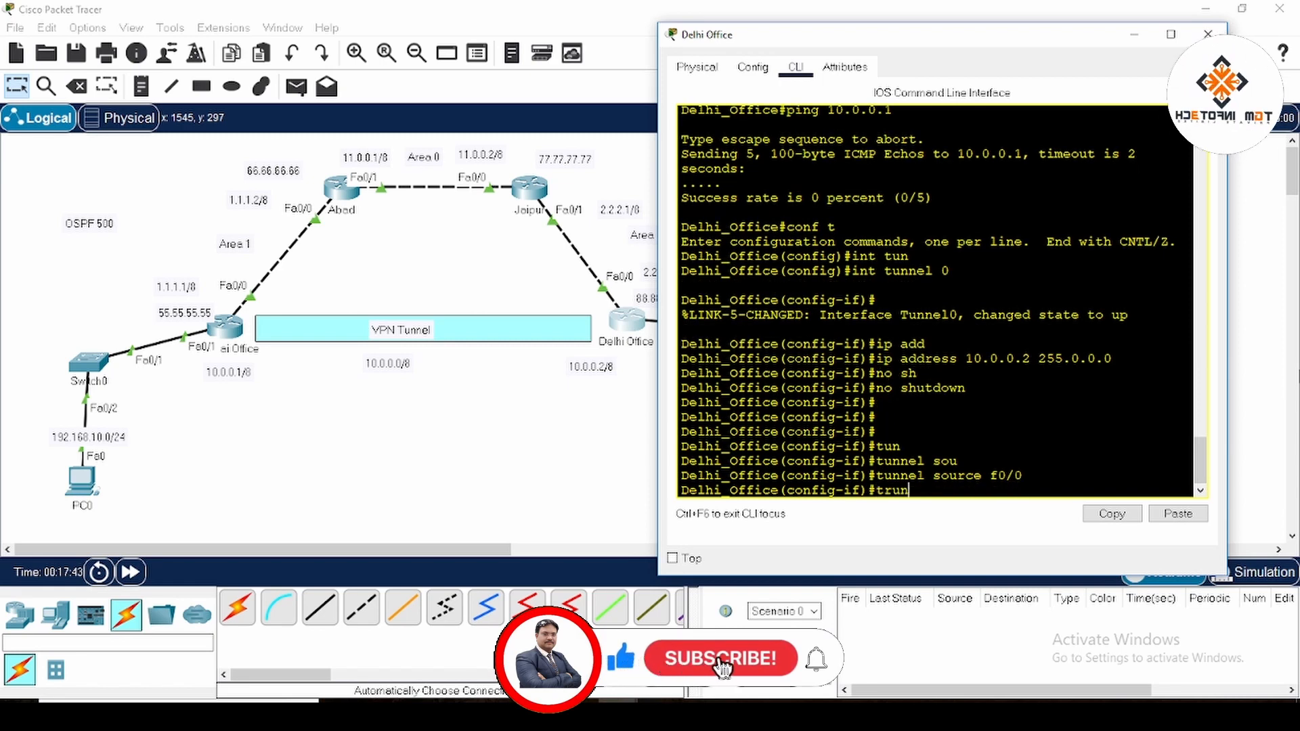
pyautogui.press('Tab')
pyautogui.press('BackSpace')
pyautogui.press('BackSpace')
pyautogui.press('BackSpace')
pyautogui.write('un')
pyautogui.press('Tab')
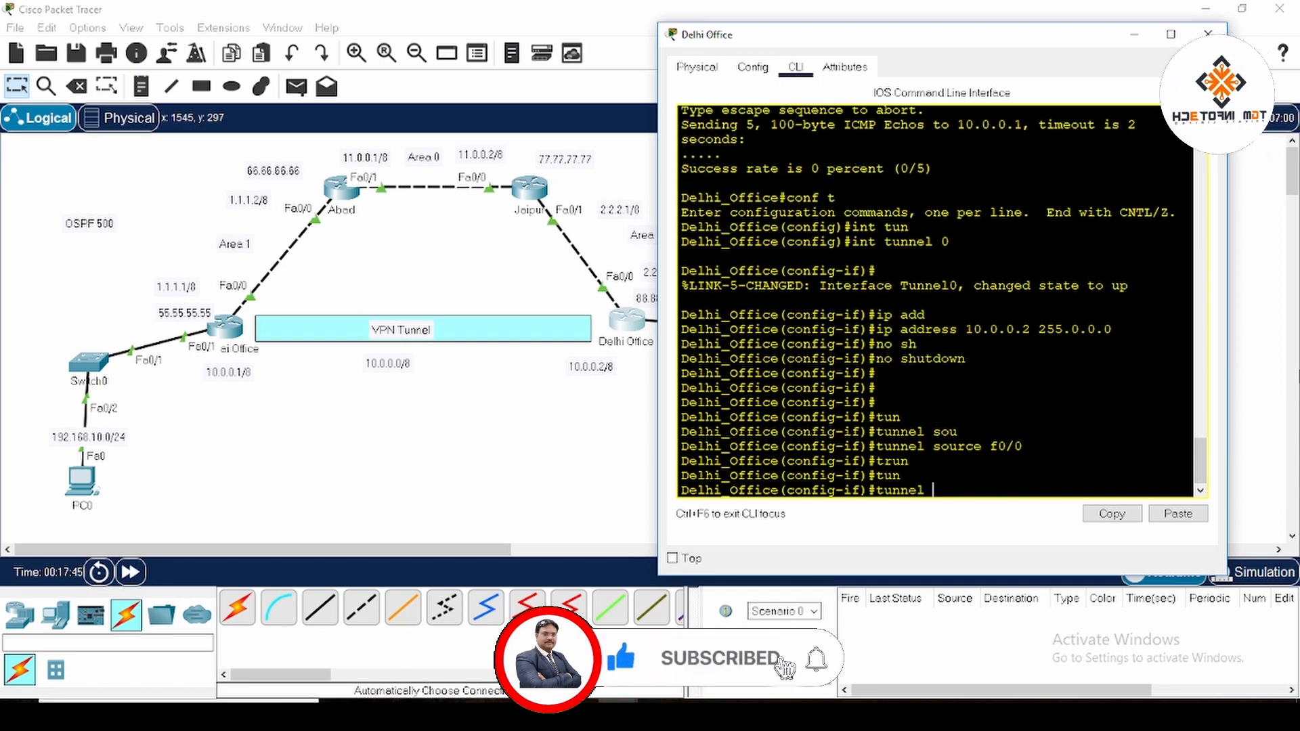
pyautogui.write('des')
pyautogui.press('Tab')
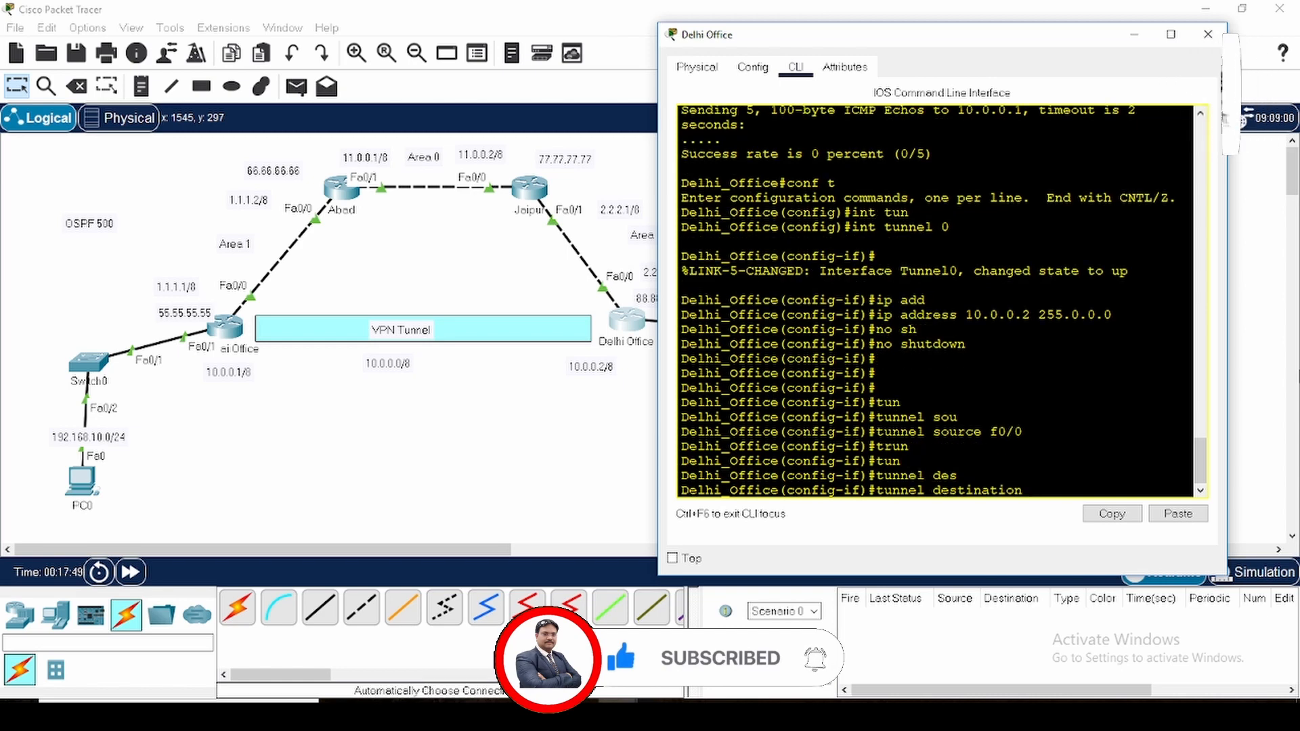
pyautogui.write('1.1.1.1')
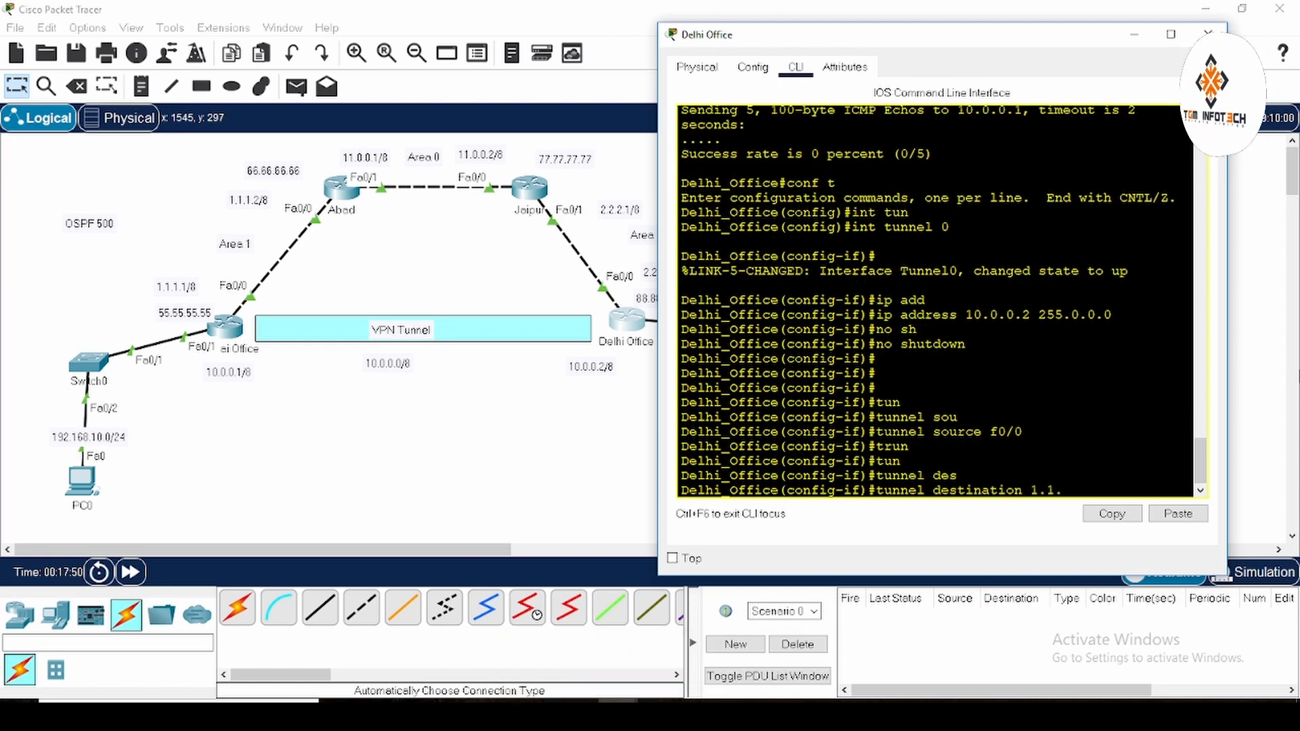
pyautogui.press('Return')
pyautogui.press('Return')
pyautogui.press('Return')
pyautogui.press('Return')
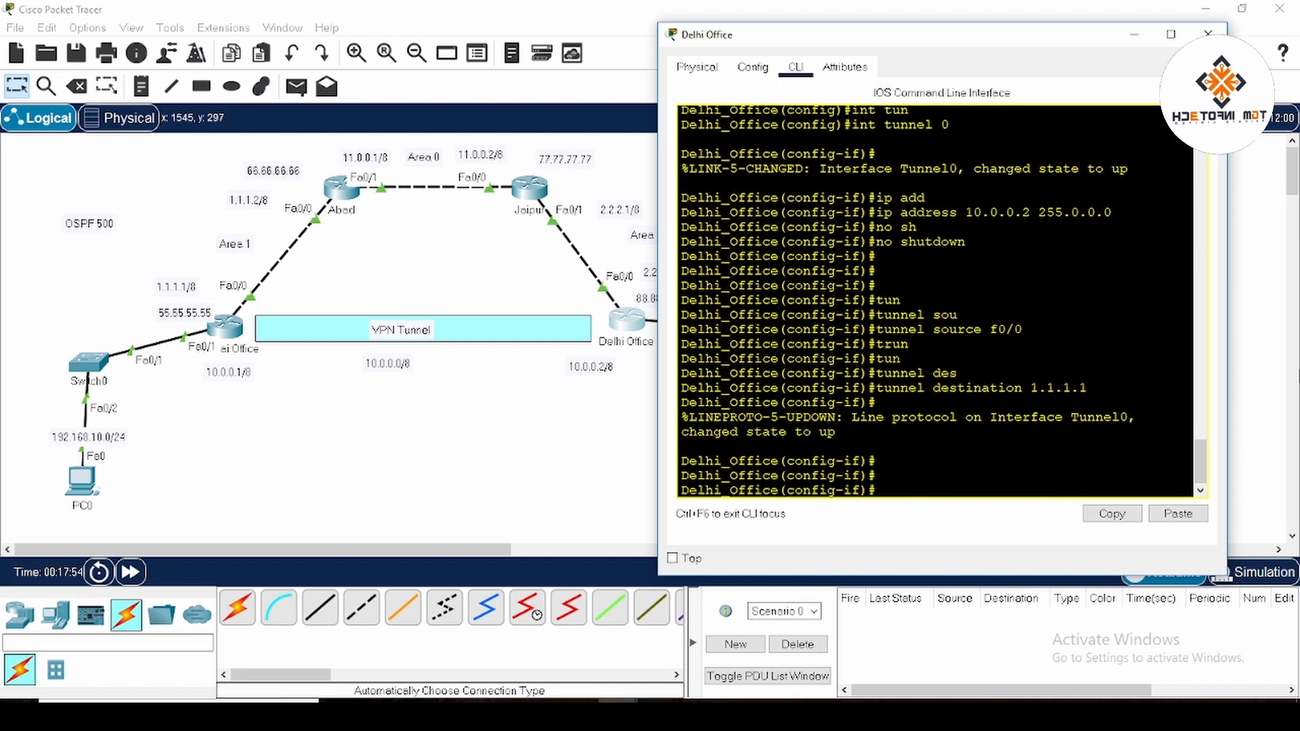
# Set the tunnel mode to gre ip on the Delhi Office router.
pyautogui.write('tun')
pyautogui.press('Tab')
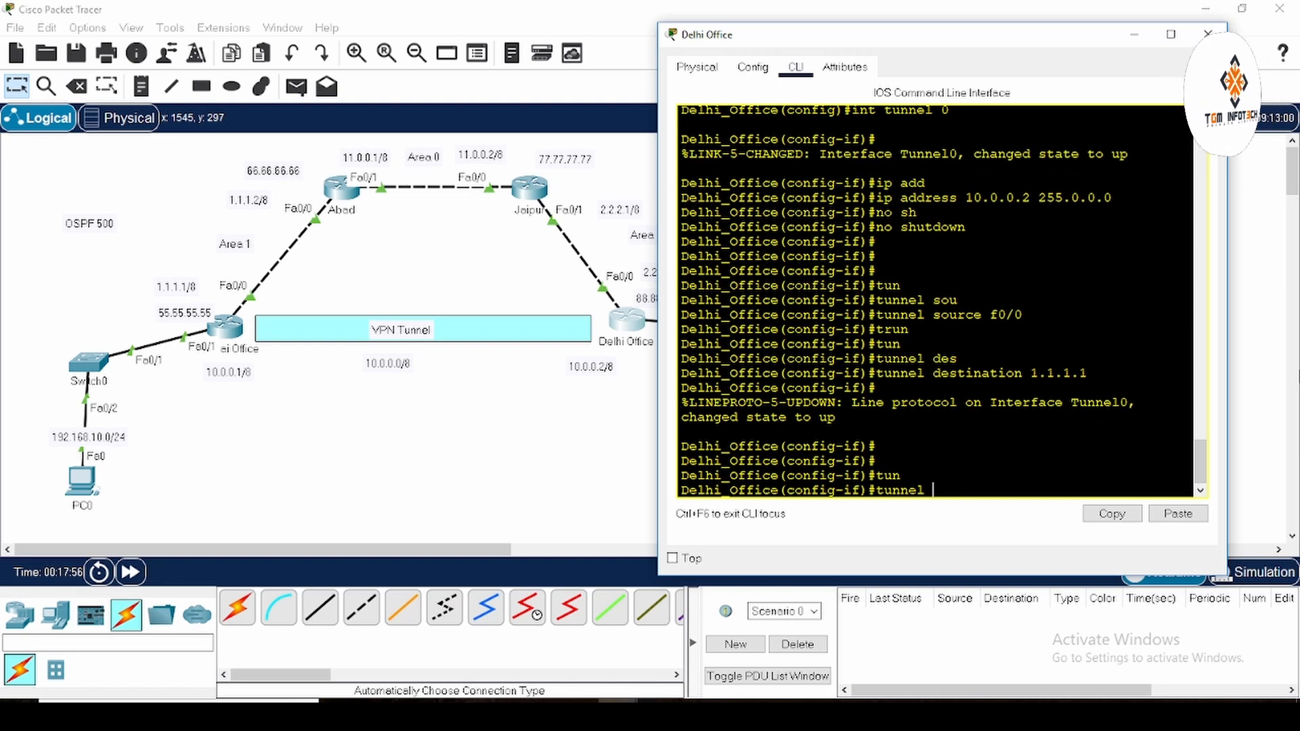
pyautogui.write('mop')
pyautogui.press('Tab')
pyautogui.press('BackSpace')
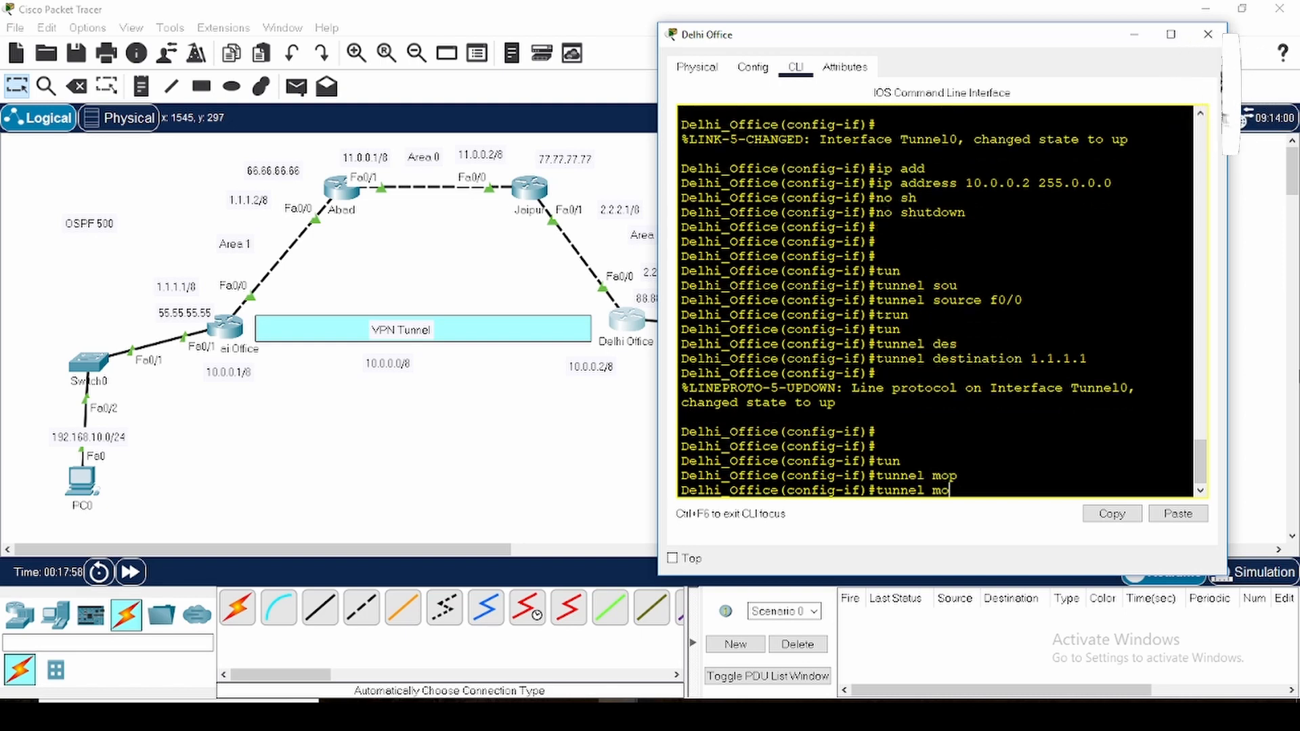
pyautogui.press('Tab')
pyautogui.write('g')
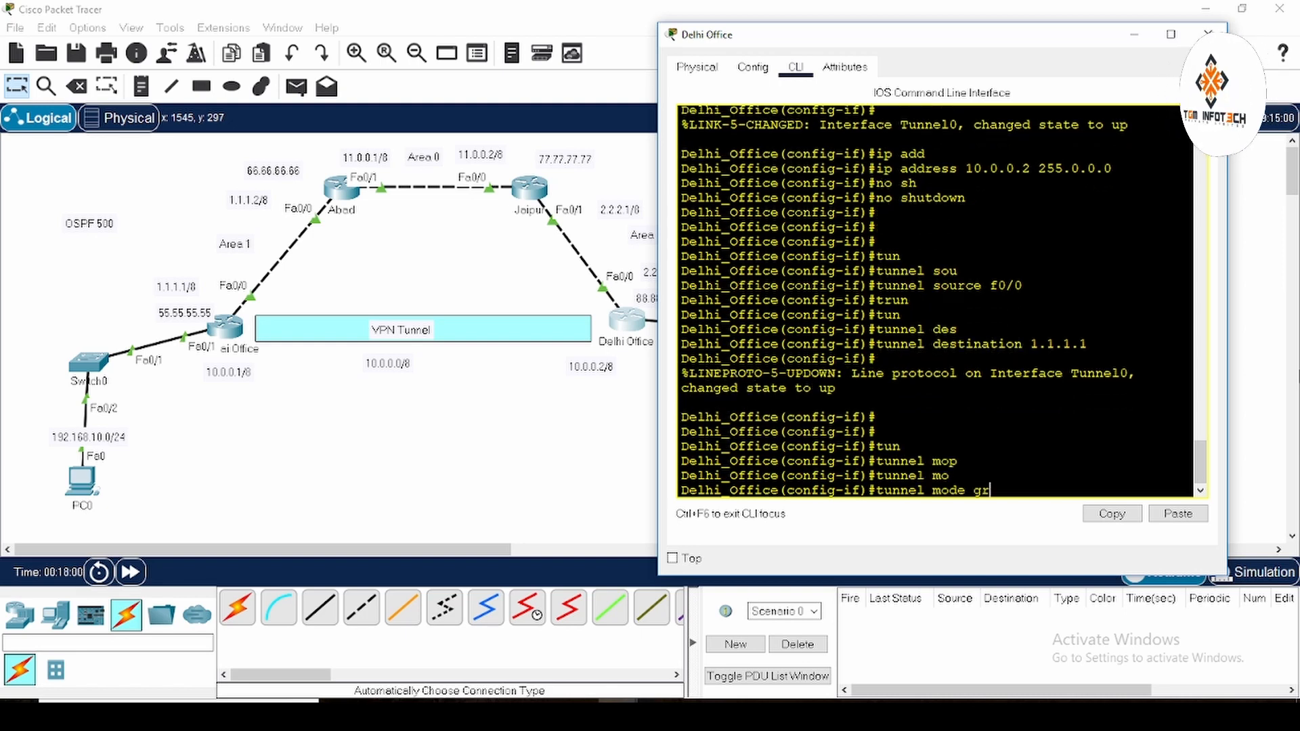
pyautogui.write('r')
pyautogui.press('Tab')
pyautogui.write('ip')
pyautogui.press('Return')
pyautogui.press('Return')
pyautogui.press('Return')
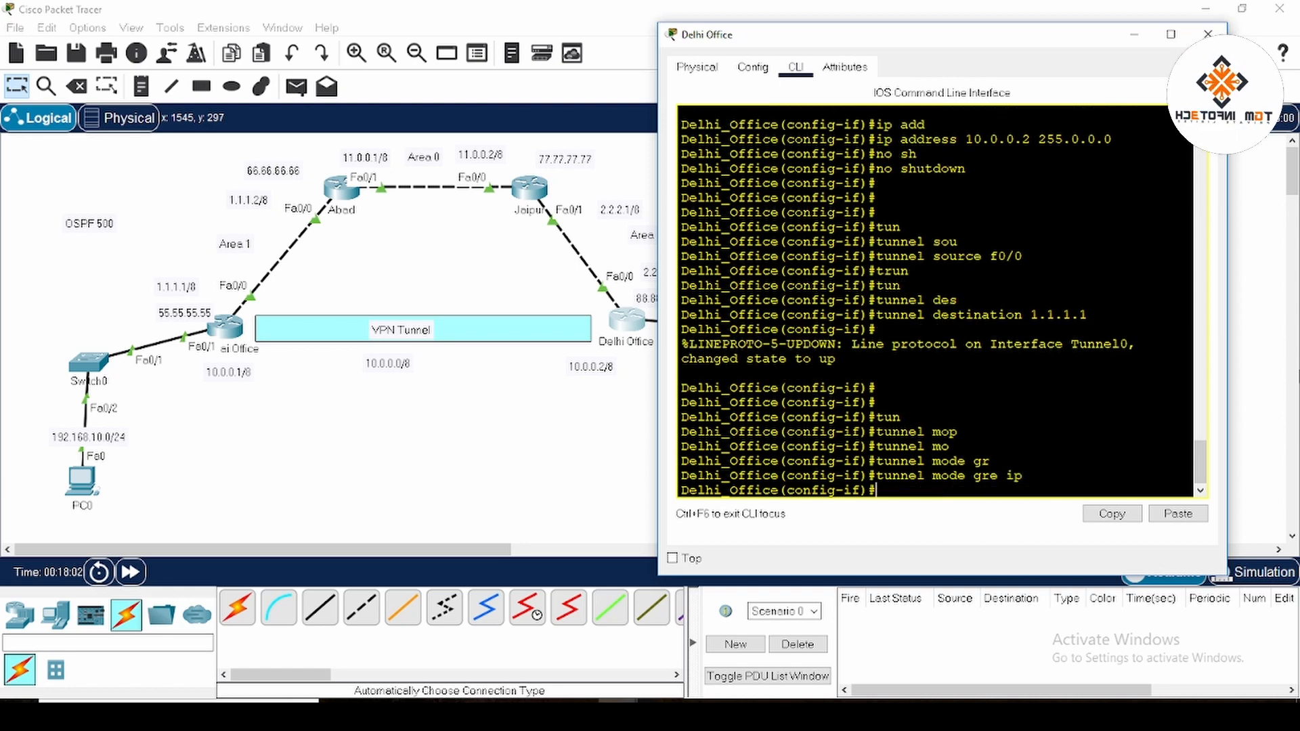
# End configuration mode on the Delhi Office router and return to the privileged prompt.
pyautogui.write('end')
pyautogui.press('Return')
pyautogui.press('Return')
pyautogui.press('Return')
pyautogui.press('Return')
pyautogui.press('Return')
pyautogui.press('Return')
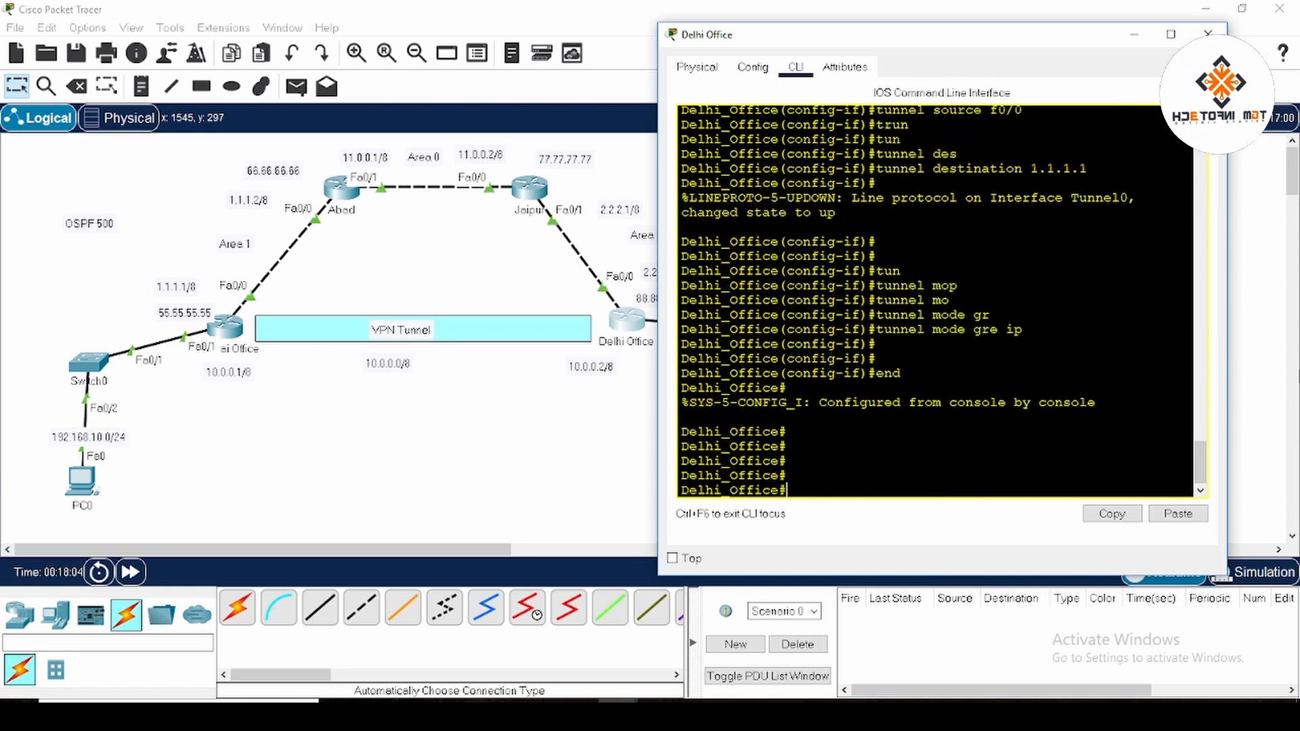
# Ping the Mumbai tunnel address 10.0.0.1 from the Delhi Office router and check the success rate.
pyautogui.write('ping ')
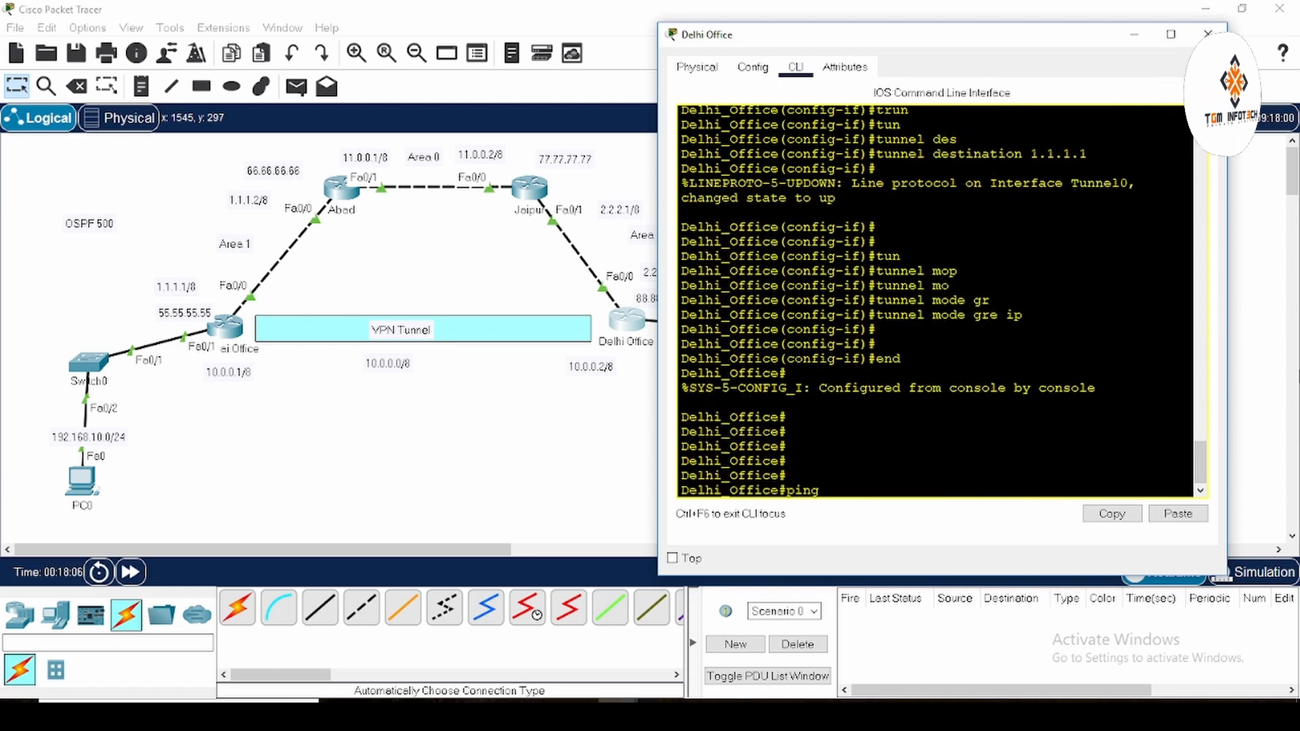
pyautogui.write('10.0.0.1')
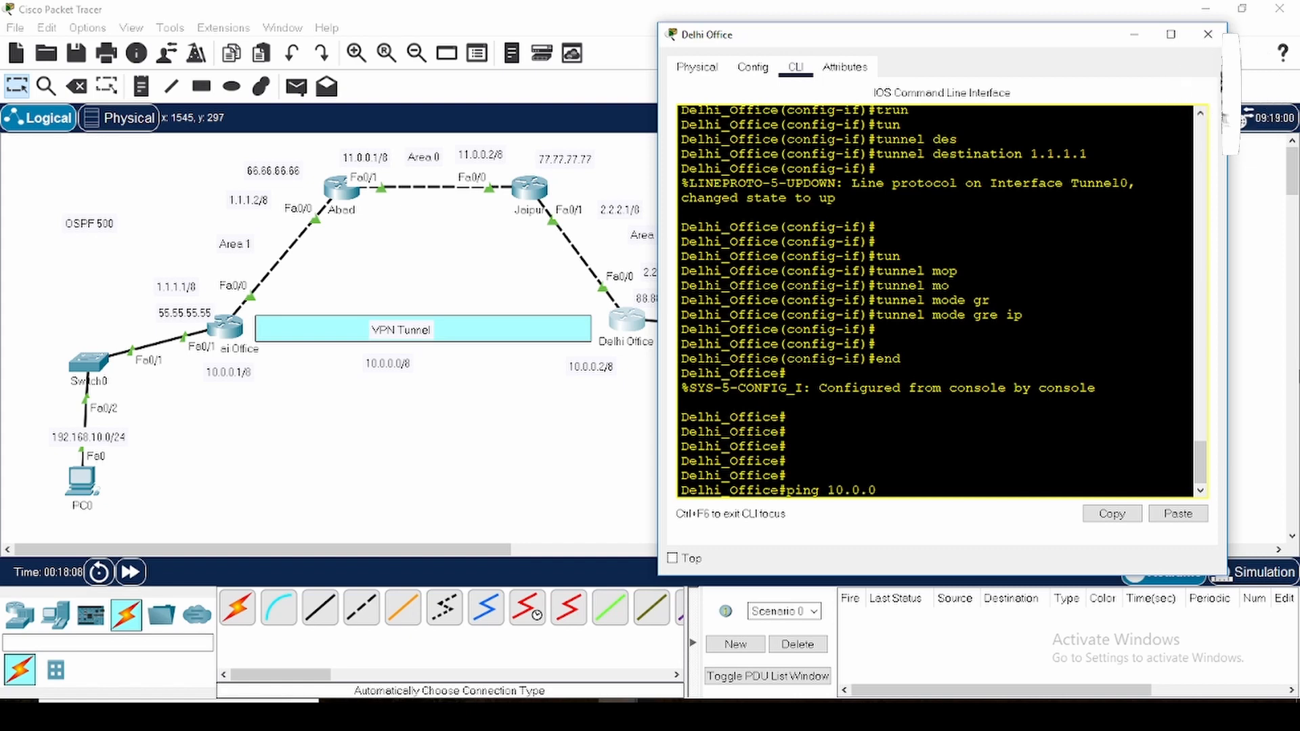
pyautogui.press('Return')
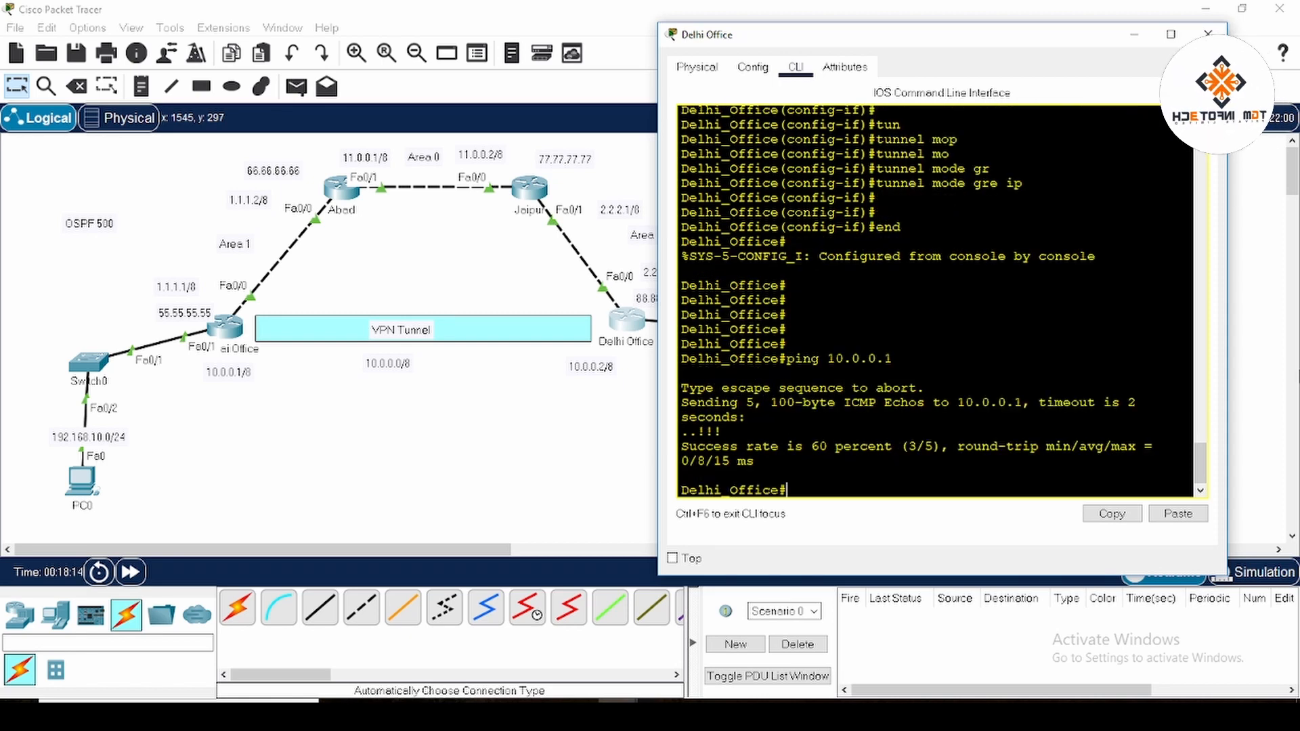
pyautogui.moveTo(804, 452); pyautogui.dragTo(852, 452)
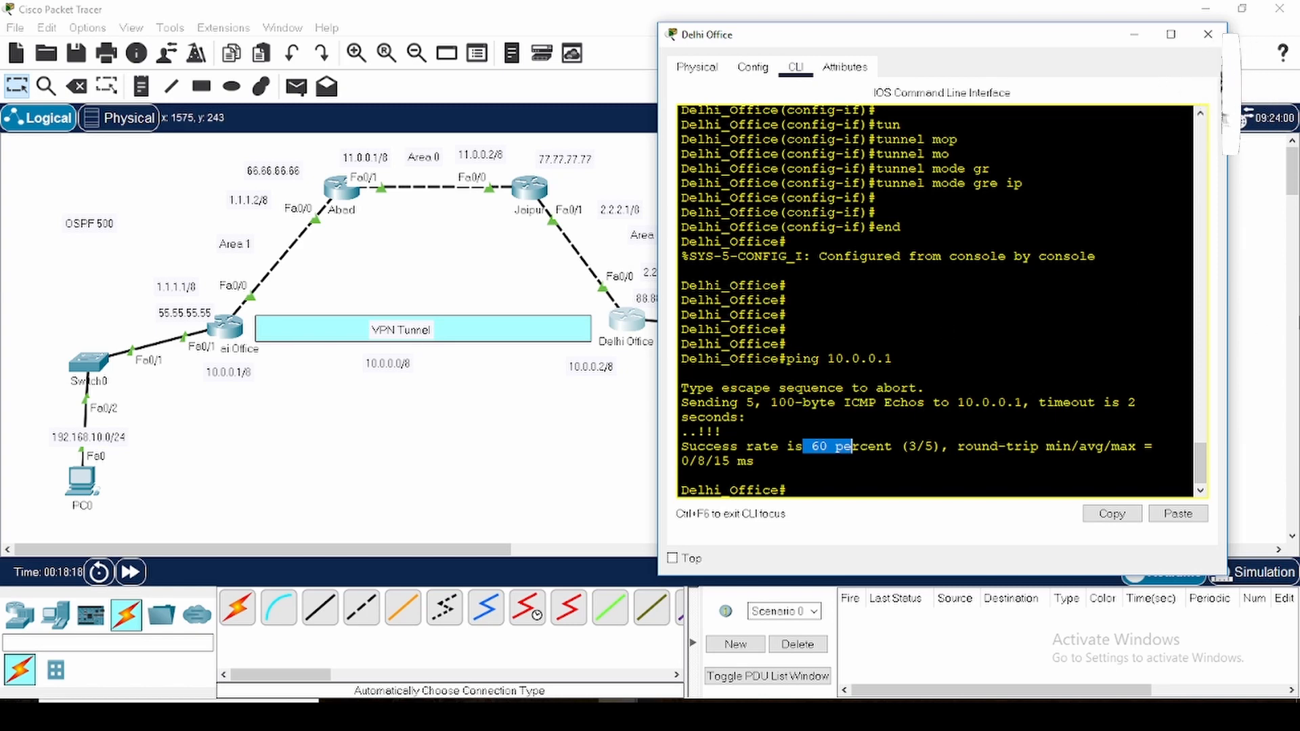
# Repeat the ping to 10.0.0.1 from the Delhi Office router and check its success rate again.
pyautogui.press('Up')
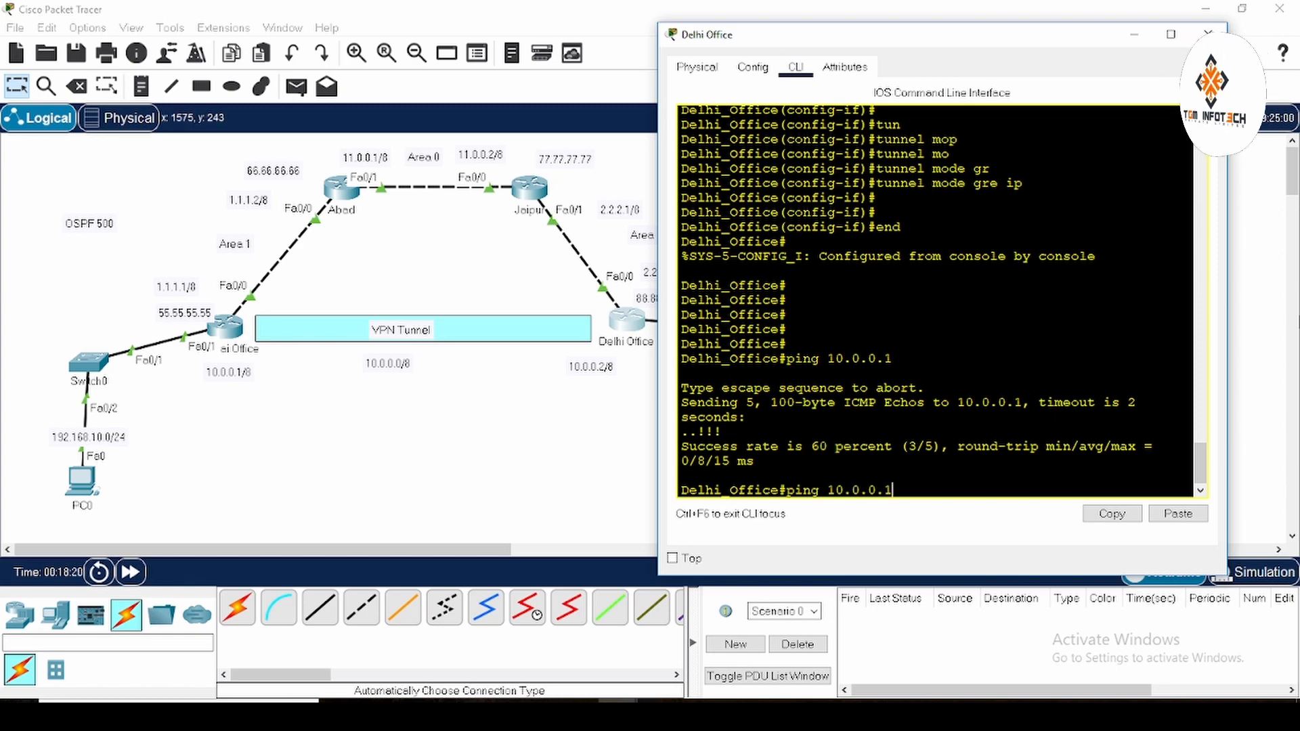
pyautogui.press('Return')
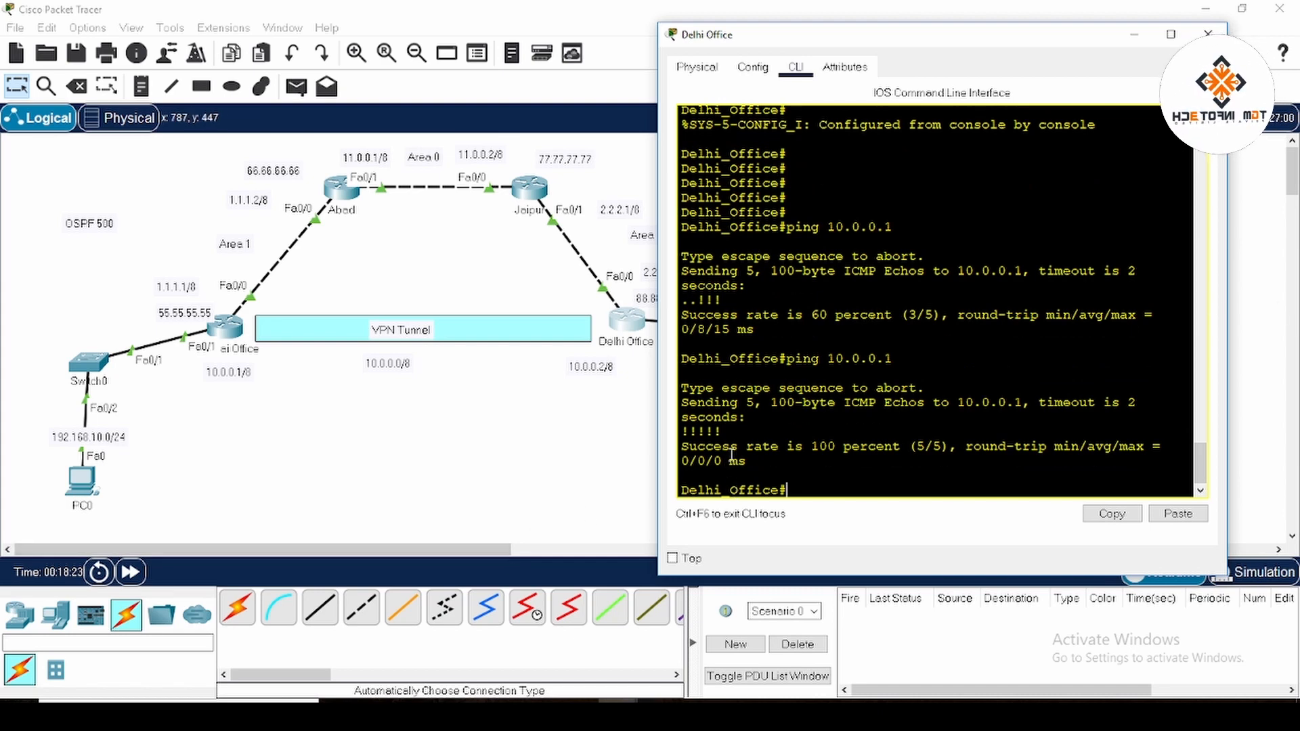
pyautogui.moveTo(819, 448); pyautogui.dragTo(902, 450)
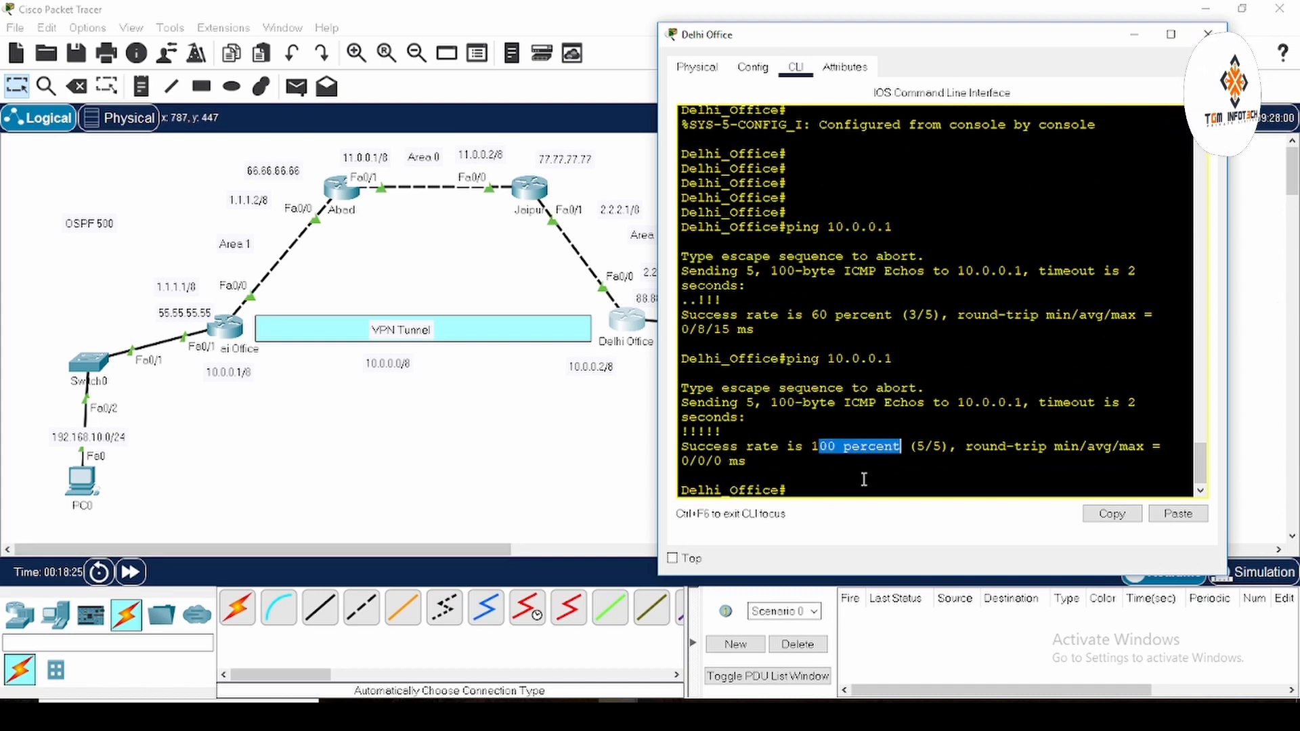
# Display the Delhi Office router's IP routing table, examine the 10.0.0.0/8 Tunnel0 entry, and close the router window.
pyautogui.click(832, 491)
pyautogui.write('sh')
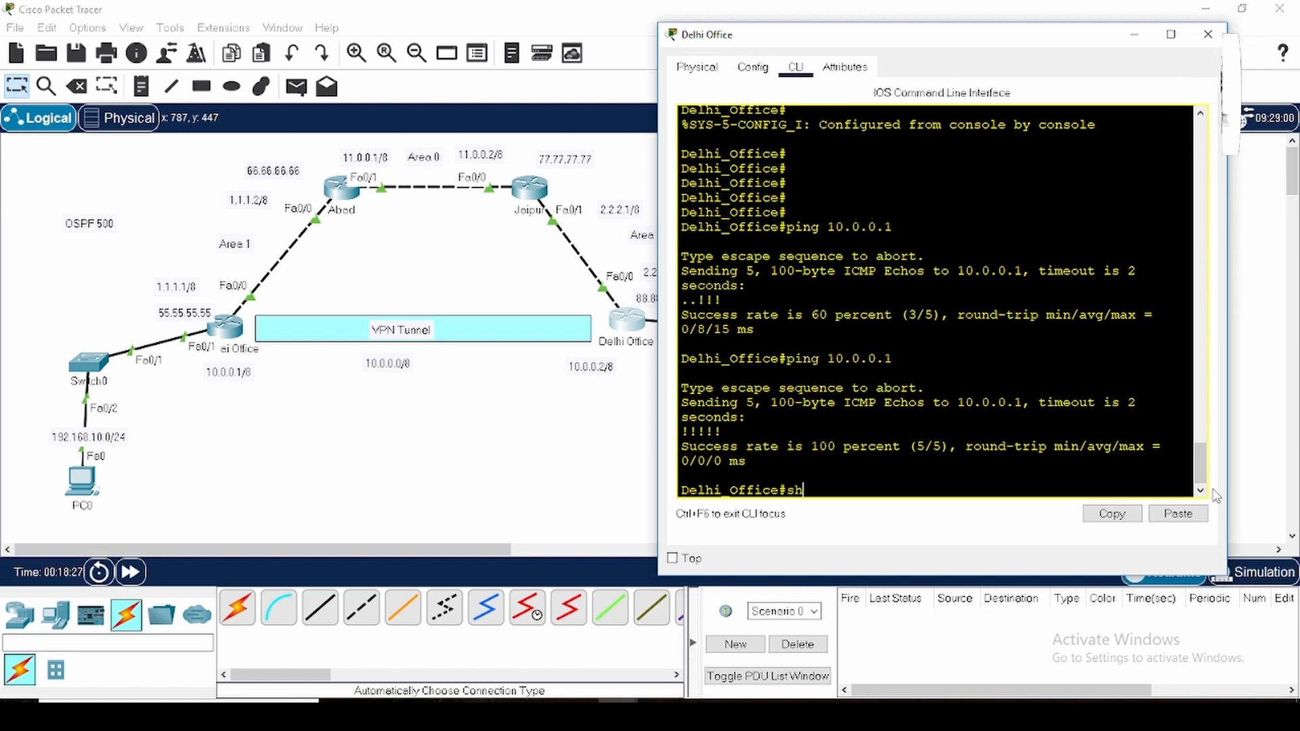
pyautogui.write('ow ip rou')
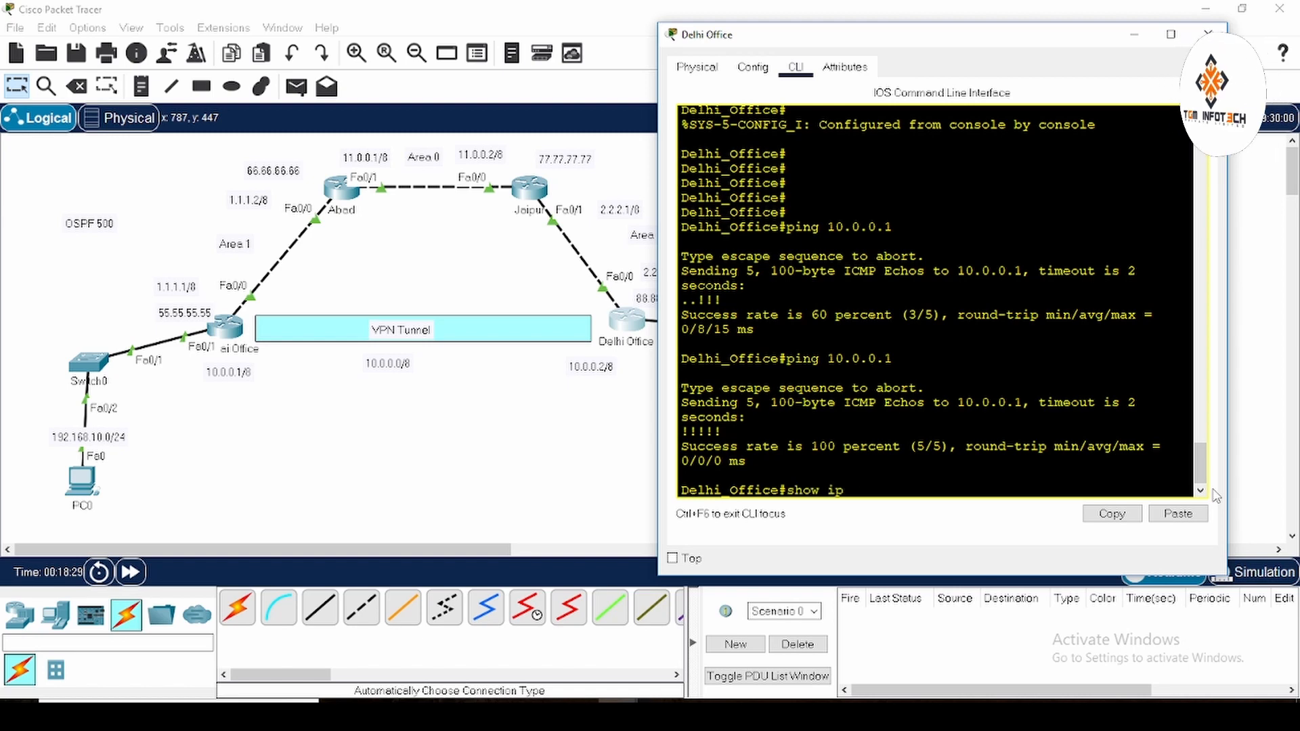
pyautogui.press('Tab')
pyautogui.press('Return')
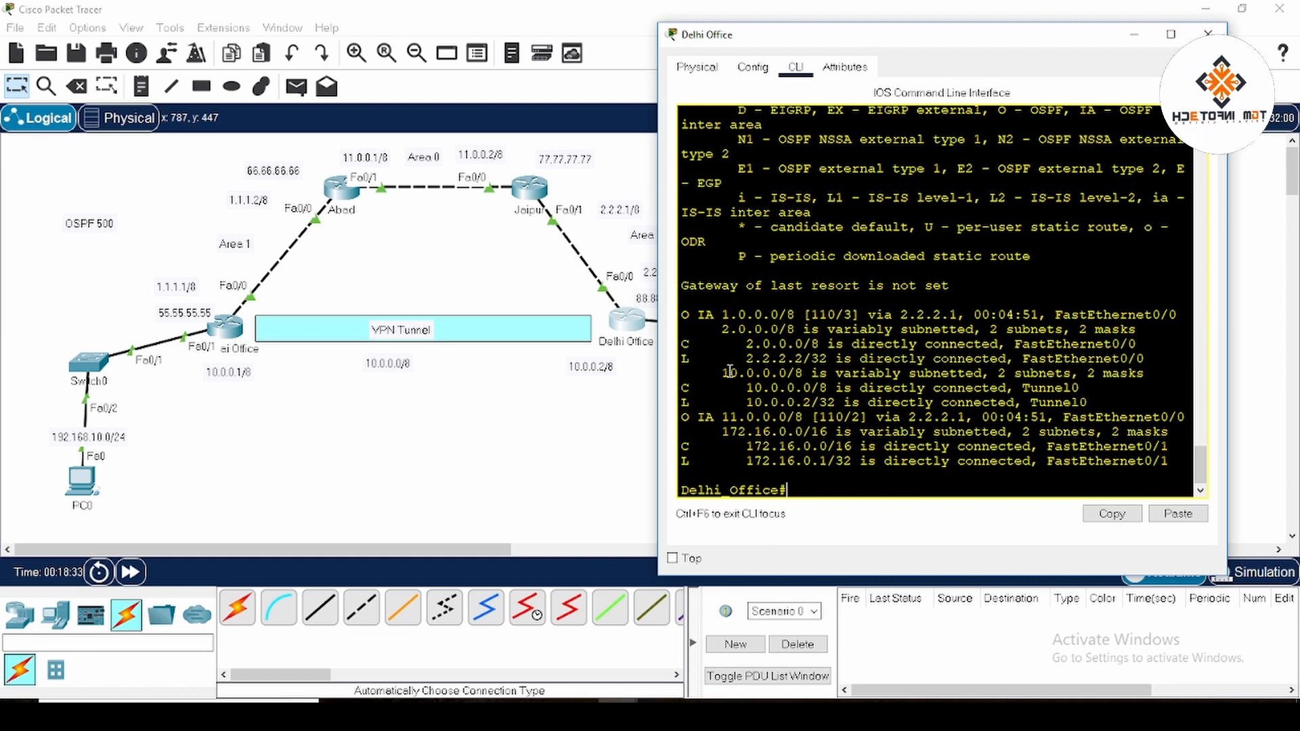
pyautogui.moveTo(730, 373); pyautogui.dragTo(788, 373)
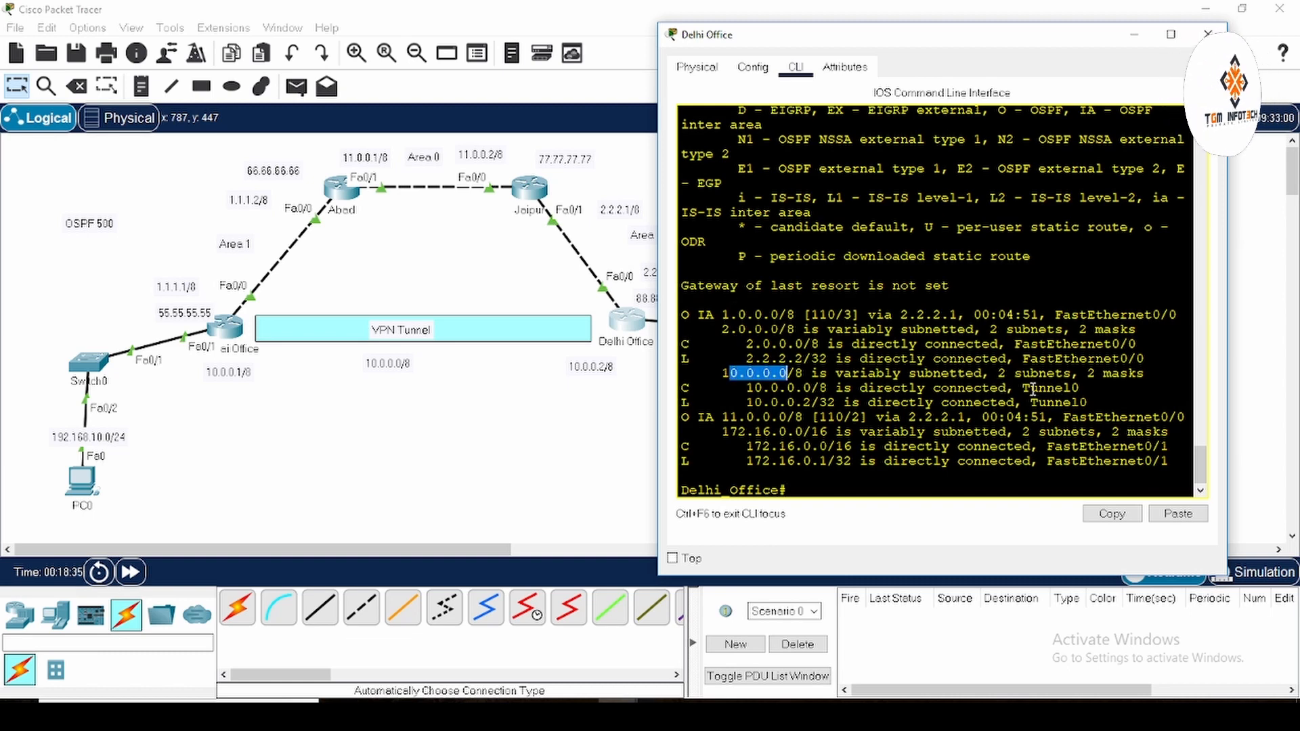
pyautogui.moveTo(1015, 388); pyautogui.dragTo(1094, 387)
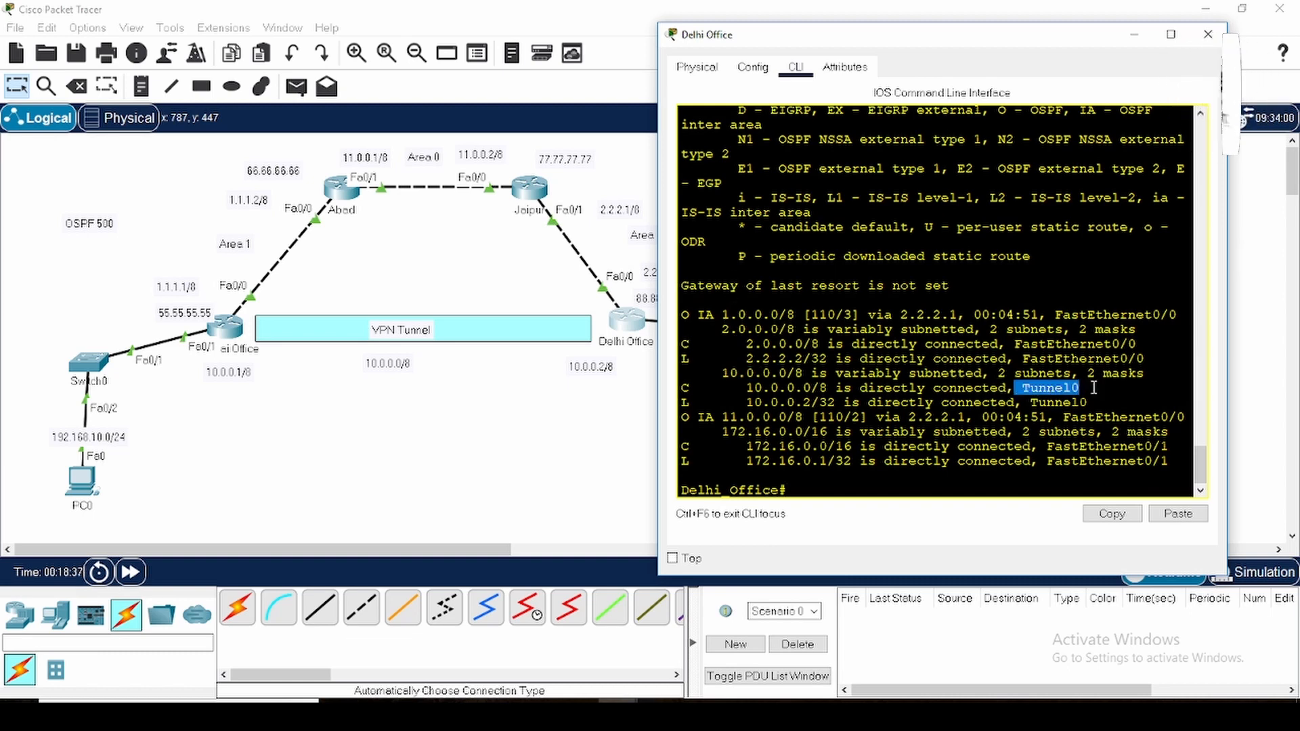
pyautogui.click(1093, 388)
pyautogui.moveTo(1083, 388); pyautogui.dragTo(1024, 387)
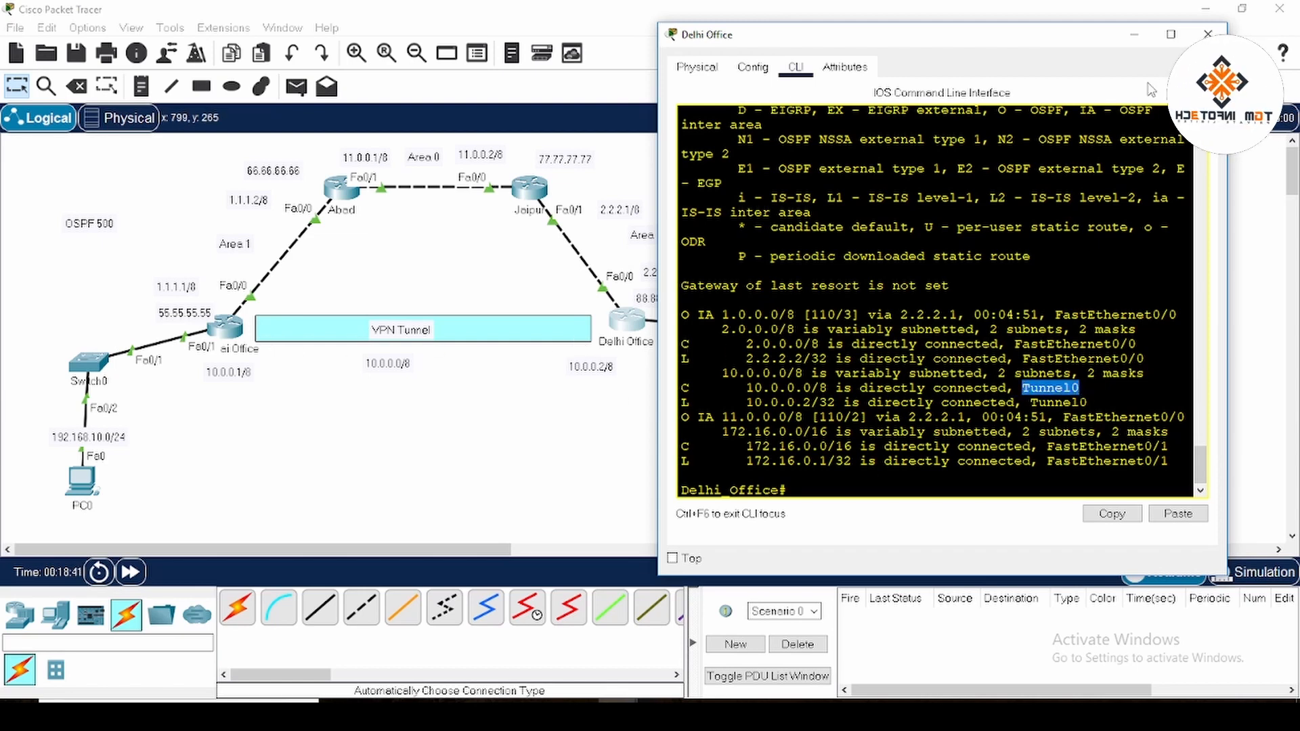
pyautogui.click(1209, 34)
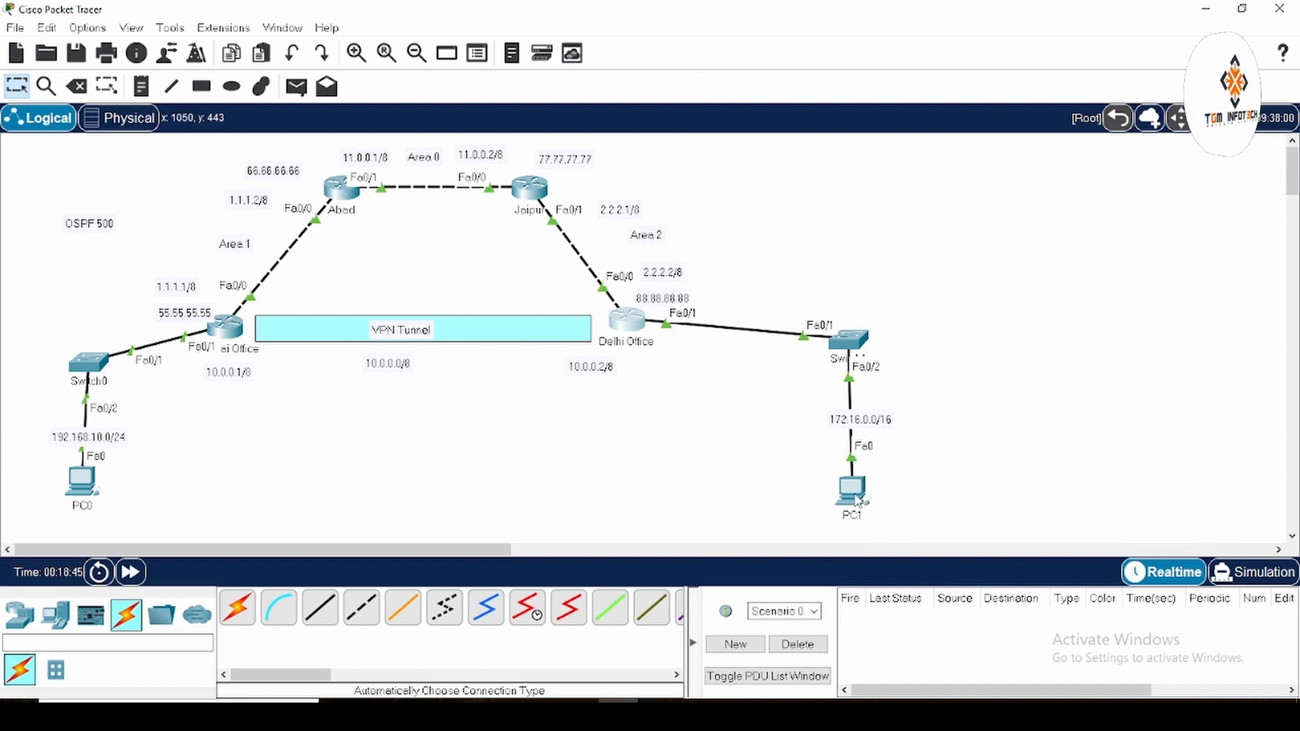
# Open PC1's command prompt and run the ping to 1.1.1.1 again.
pyautogui.click(850, 493)
pyautogui.click(778, 173)
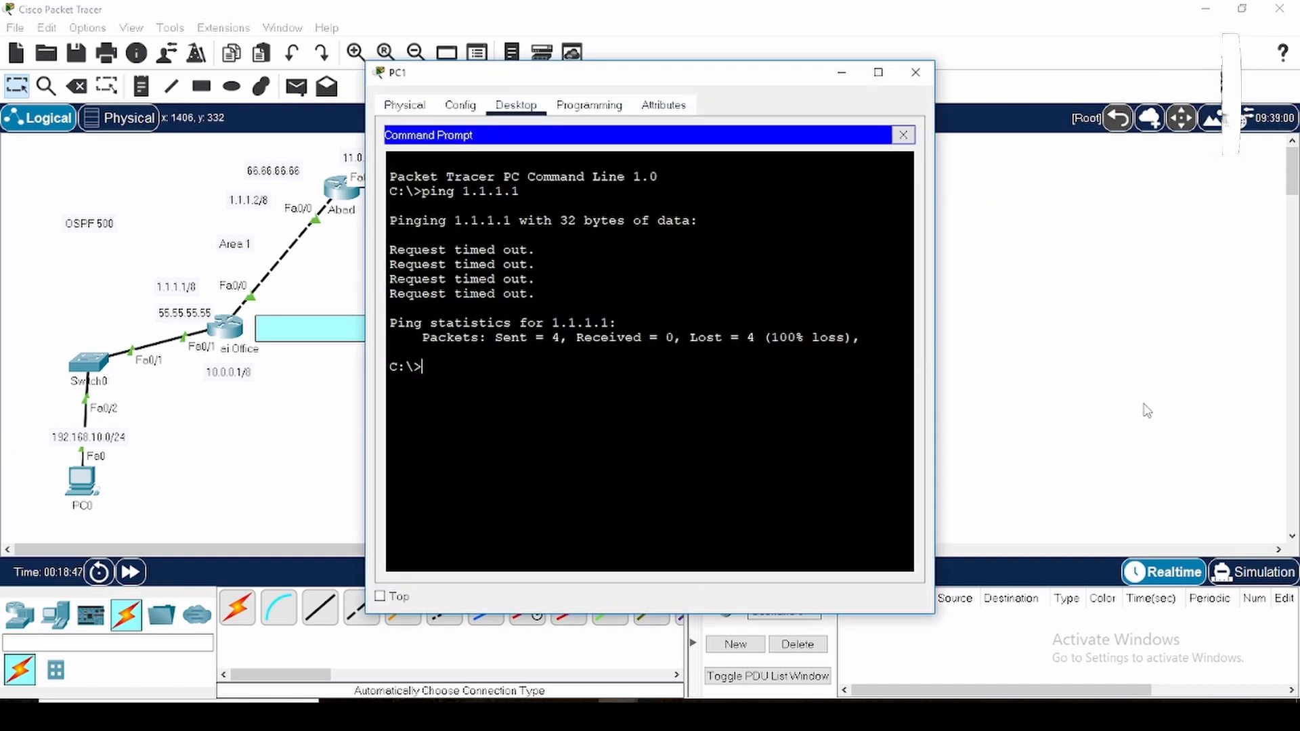
pyautogui.press('Up')
pyautogui.press('Return')
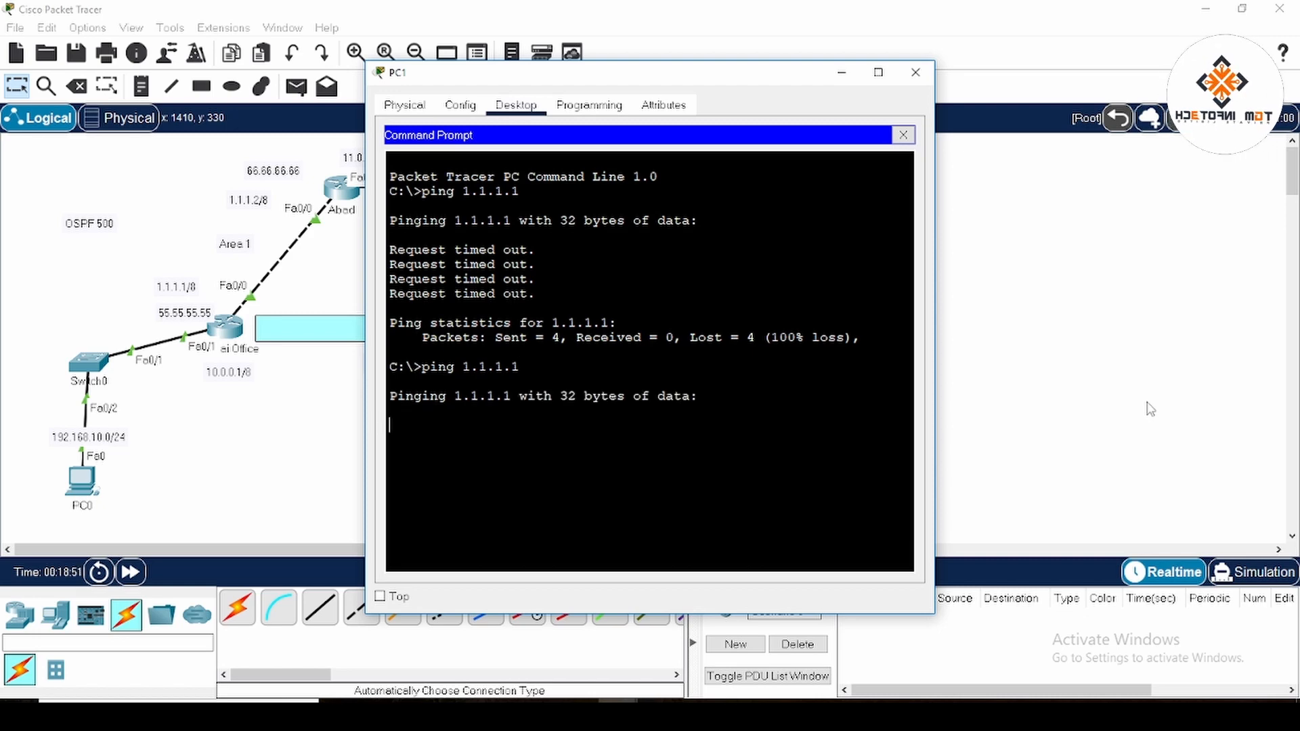
# Close the PC1 window and add a two-line note reading "OSPF 600" and "area 0" below the VPN tunnel's 10.0.0.0/8 label.
pyautogui.click(916, 72)
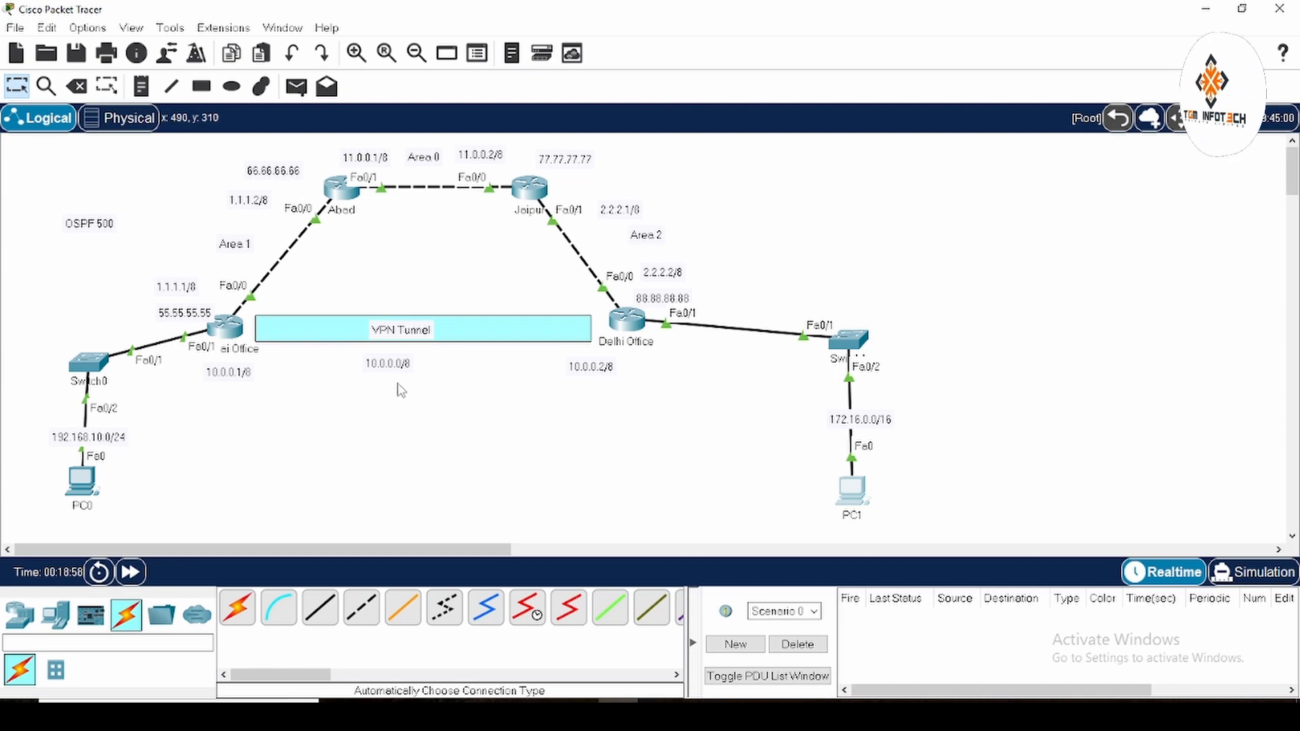
pyautogui.click(142, 87)
pyautogui.click(378, 439)
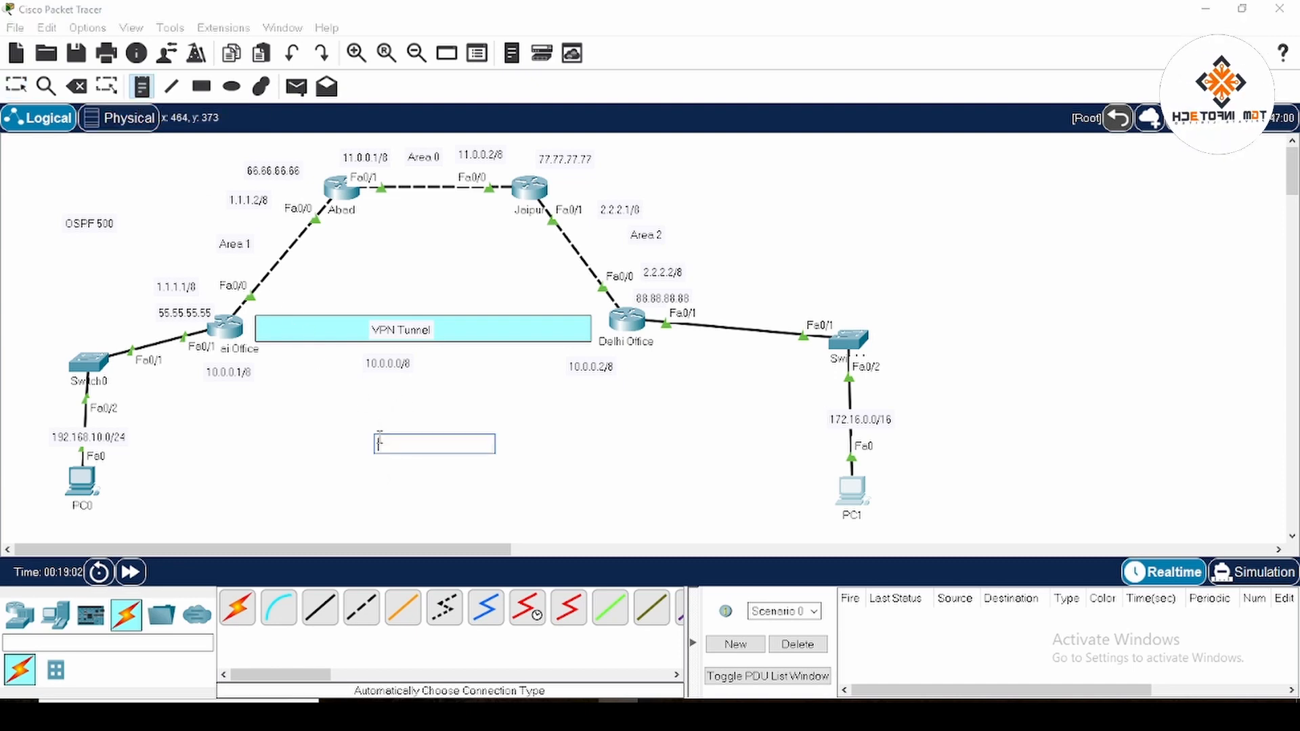
pyautogui.write('OSPF 600')
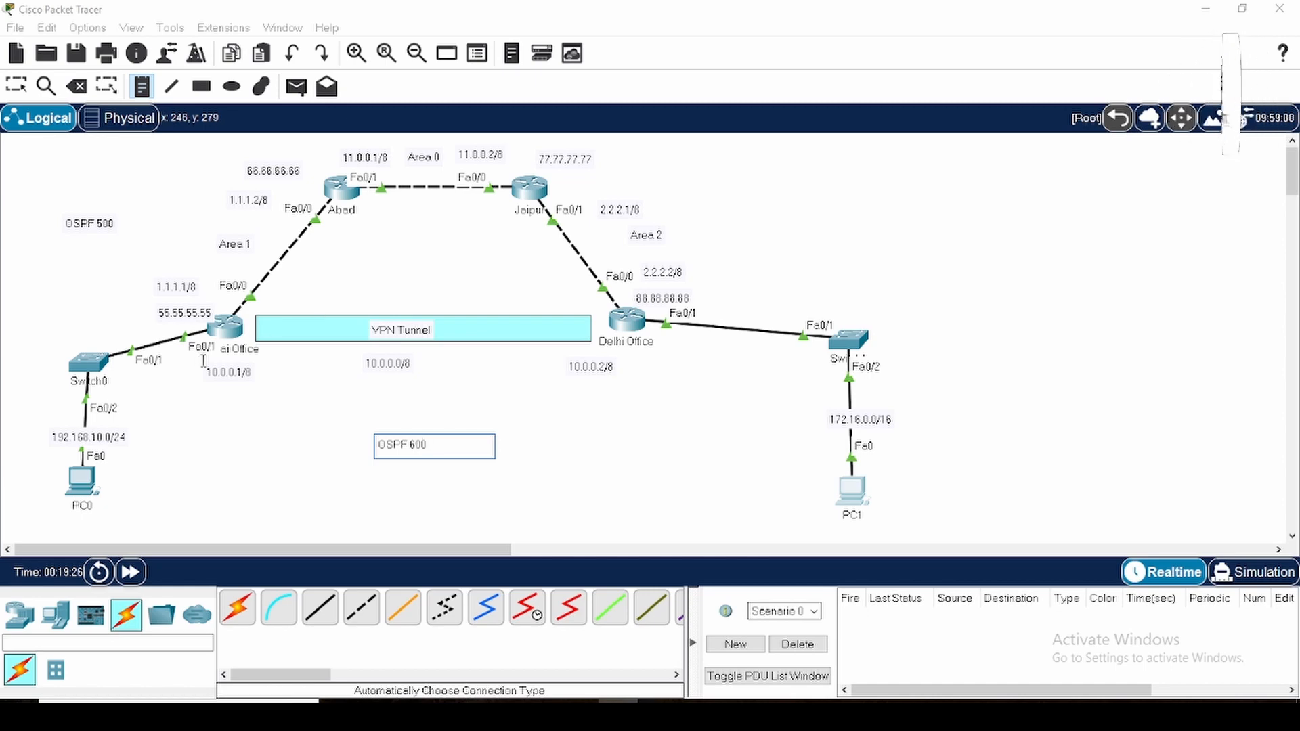
pyautogui.press('Return')
pyautogui.write('area 0')
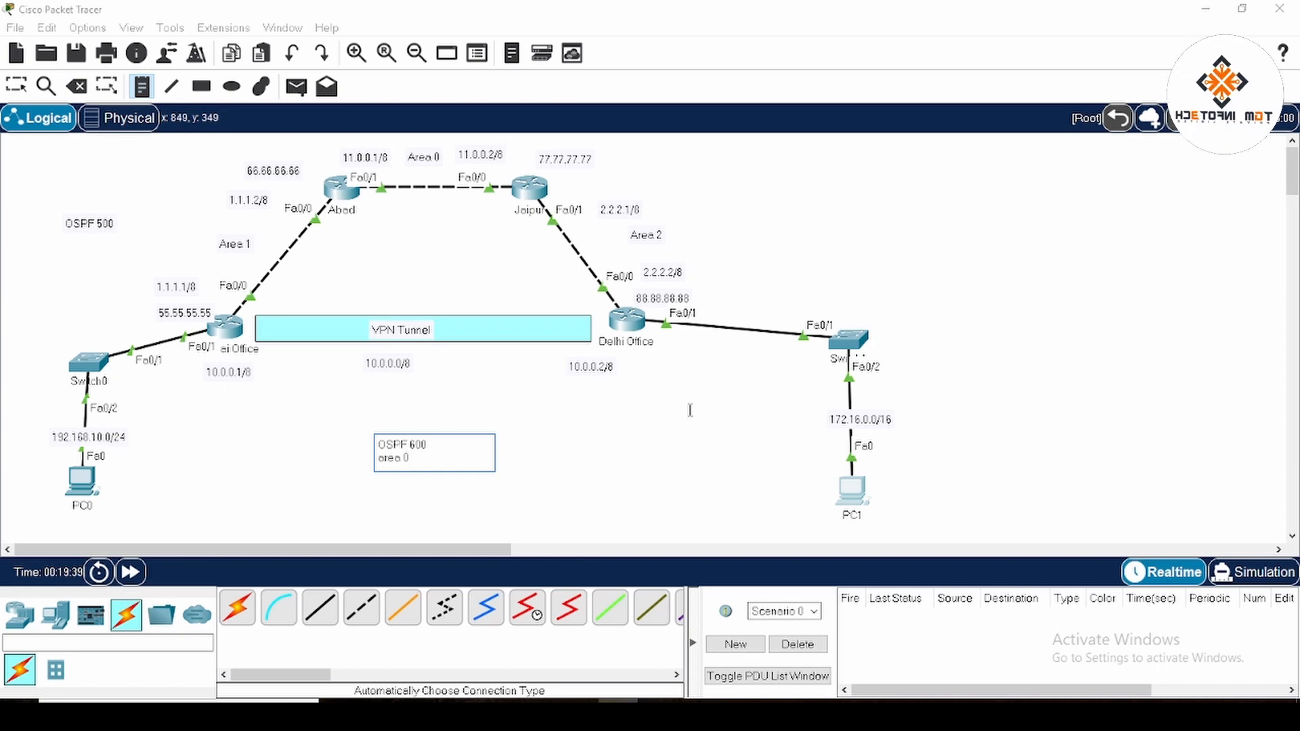
pyautogui.press('Escape')
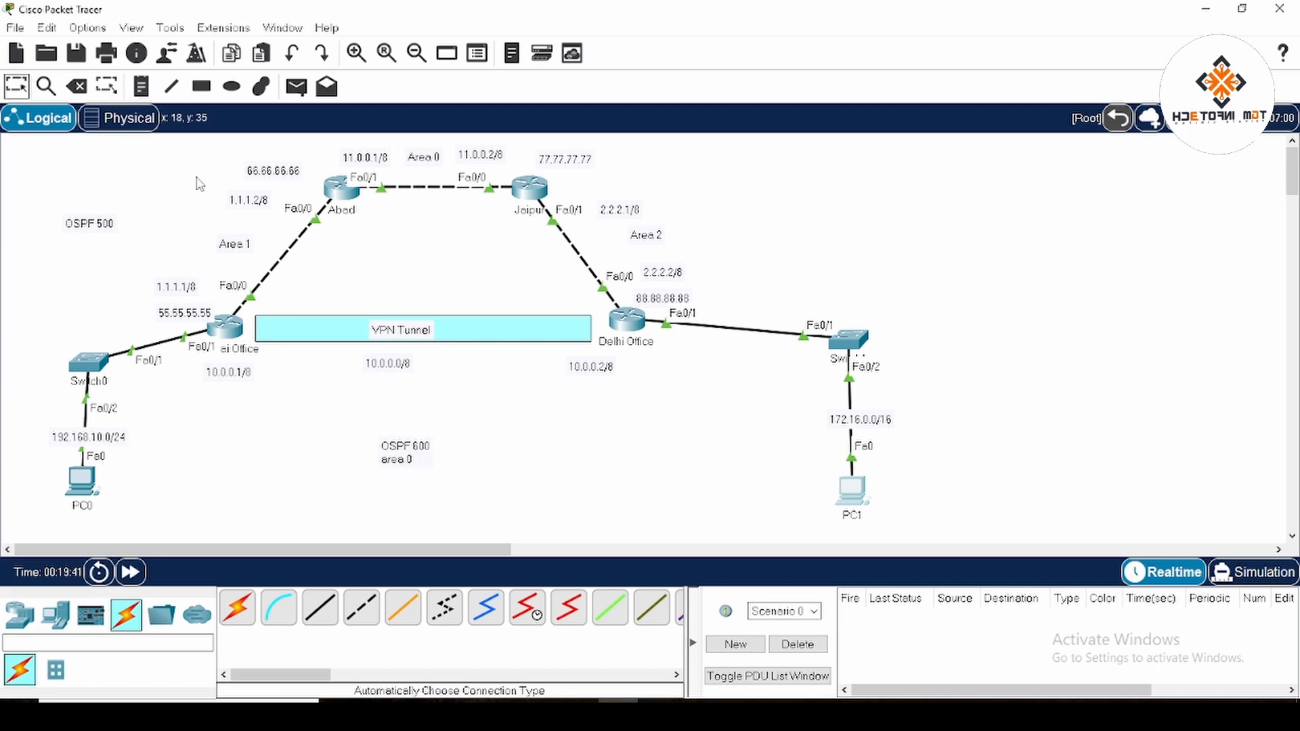
# Open the Mumbai Office router's command line and enter OSPF process 600 from global configuration mode.
pyautogui.click(230, 330)
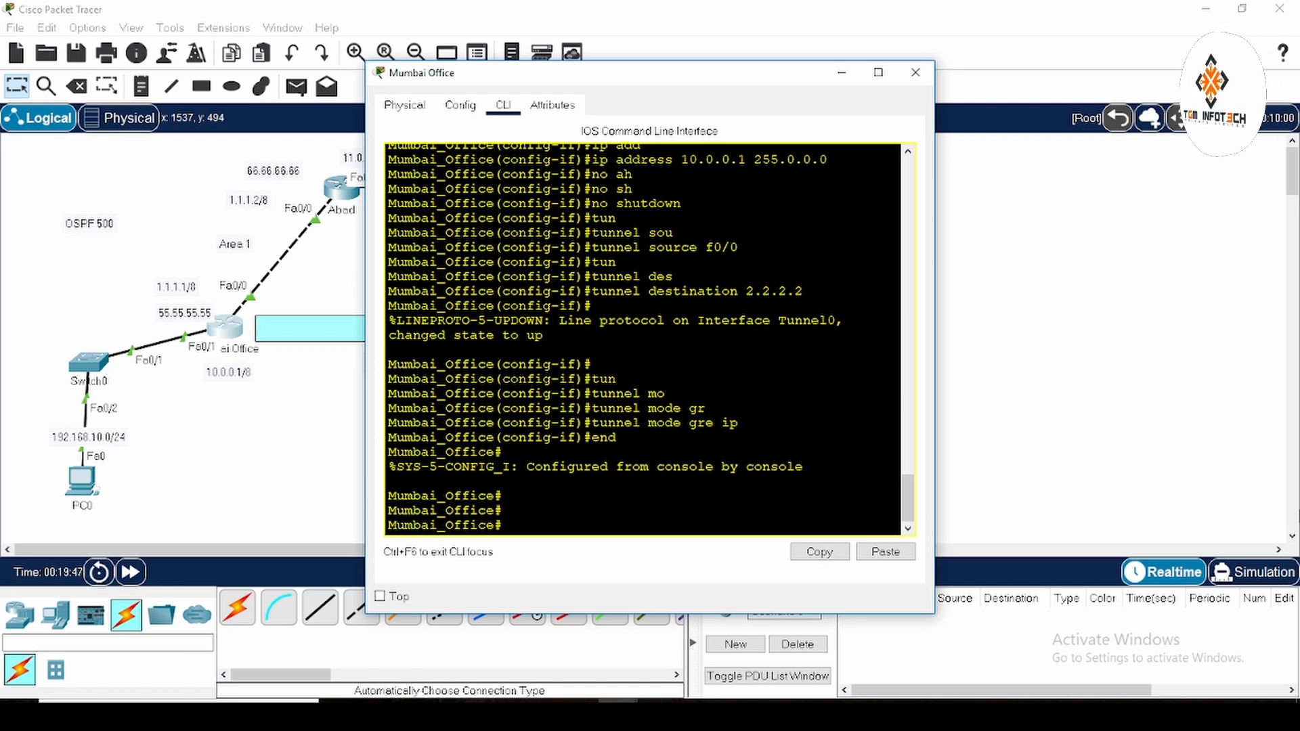
pyautogui.write('conf')
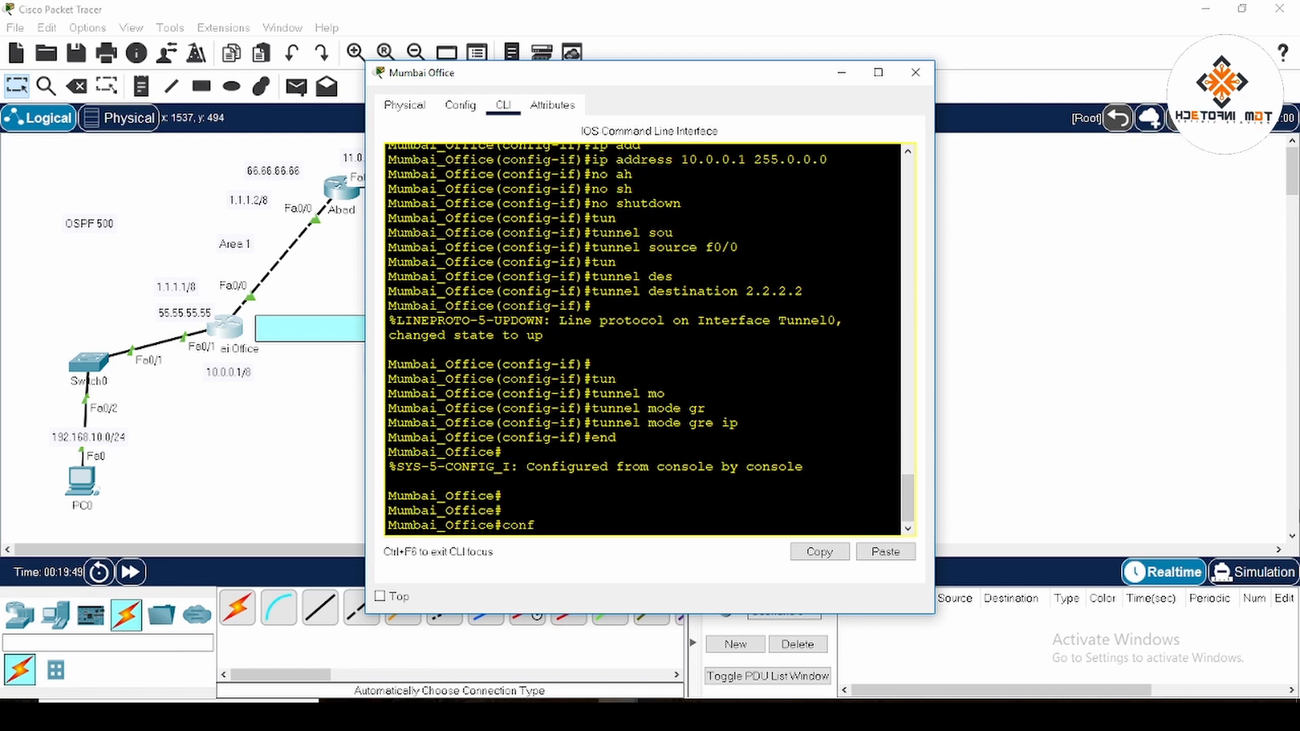
pyautogui.write(' t')
pyautogui.press('Return')
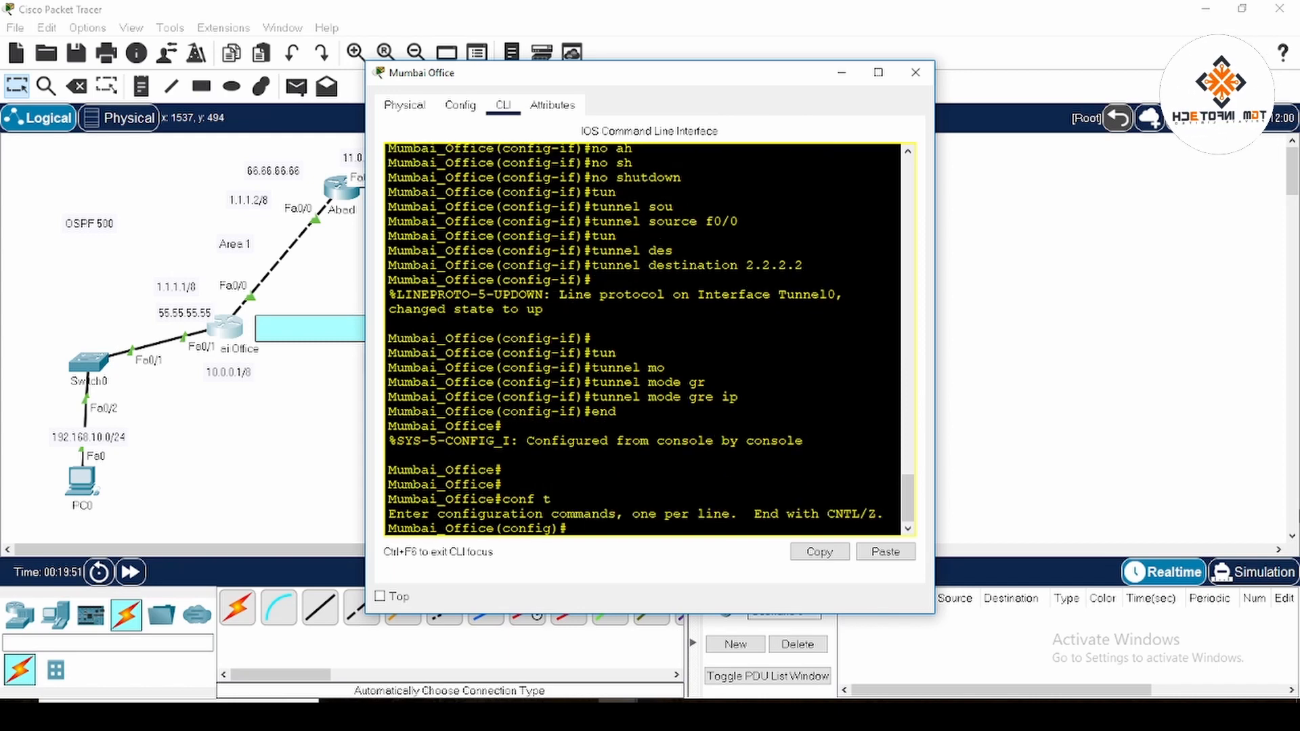
pyautogui.write('route')
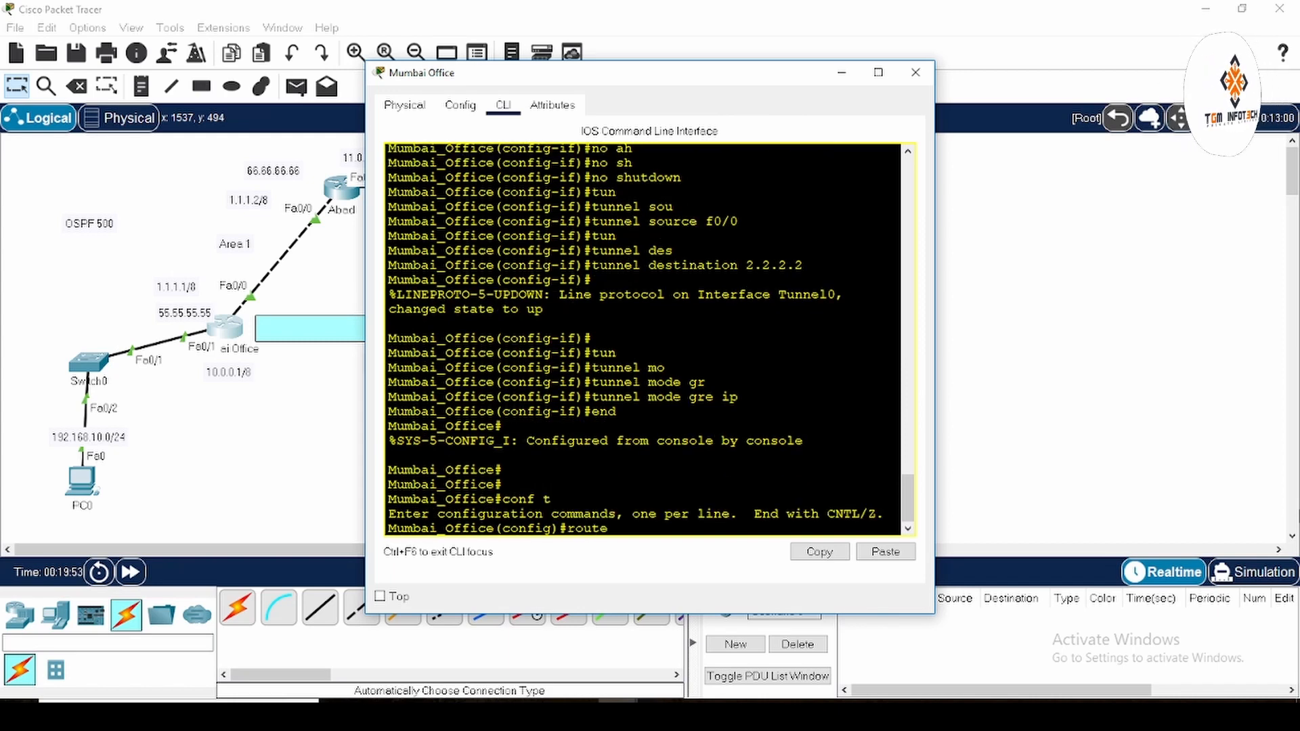
pyautogui.write('r osp')
pyautogui.press('Tab')
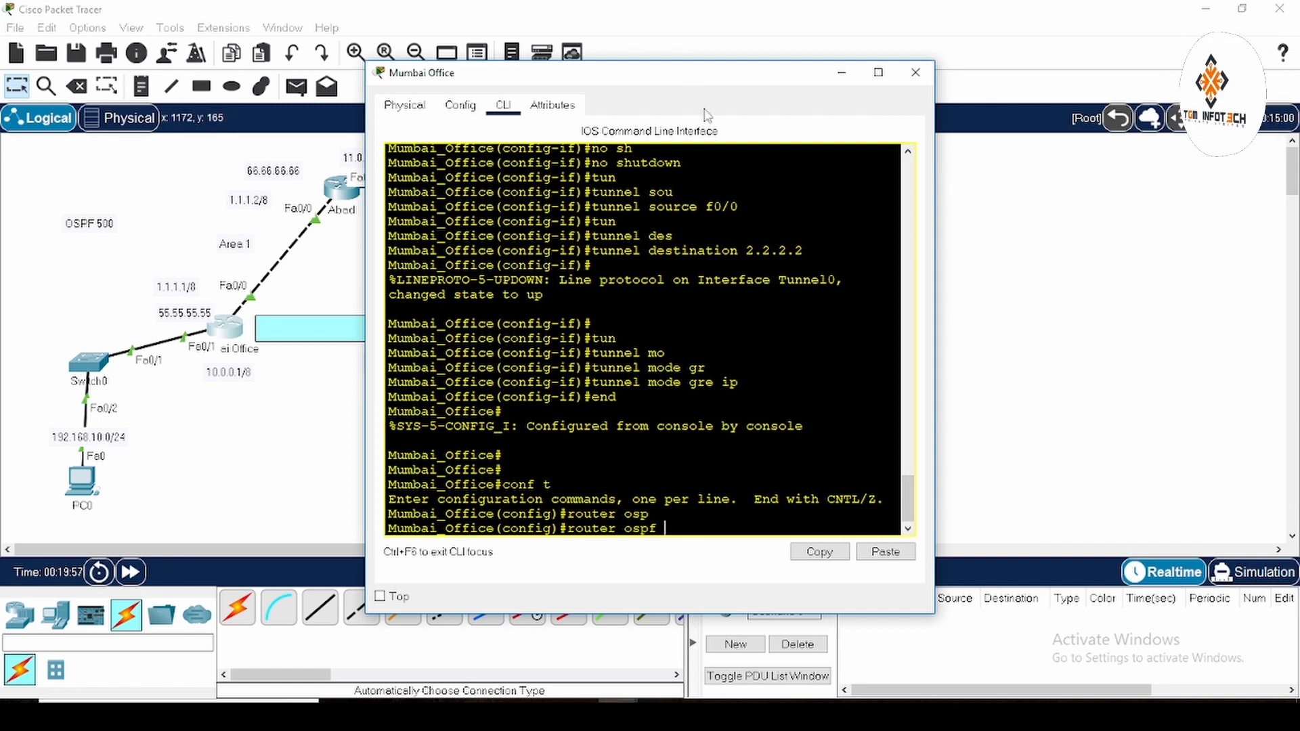
pyautogui.moveTo(698, 79); pyautogui.dragTo(844, 78)
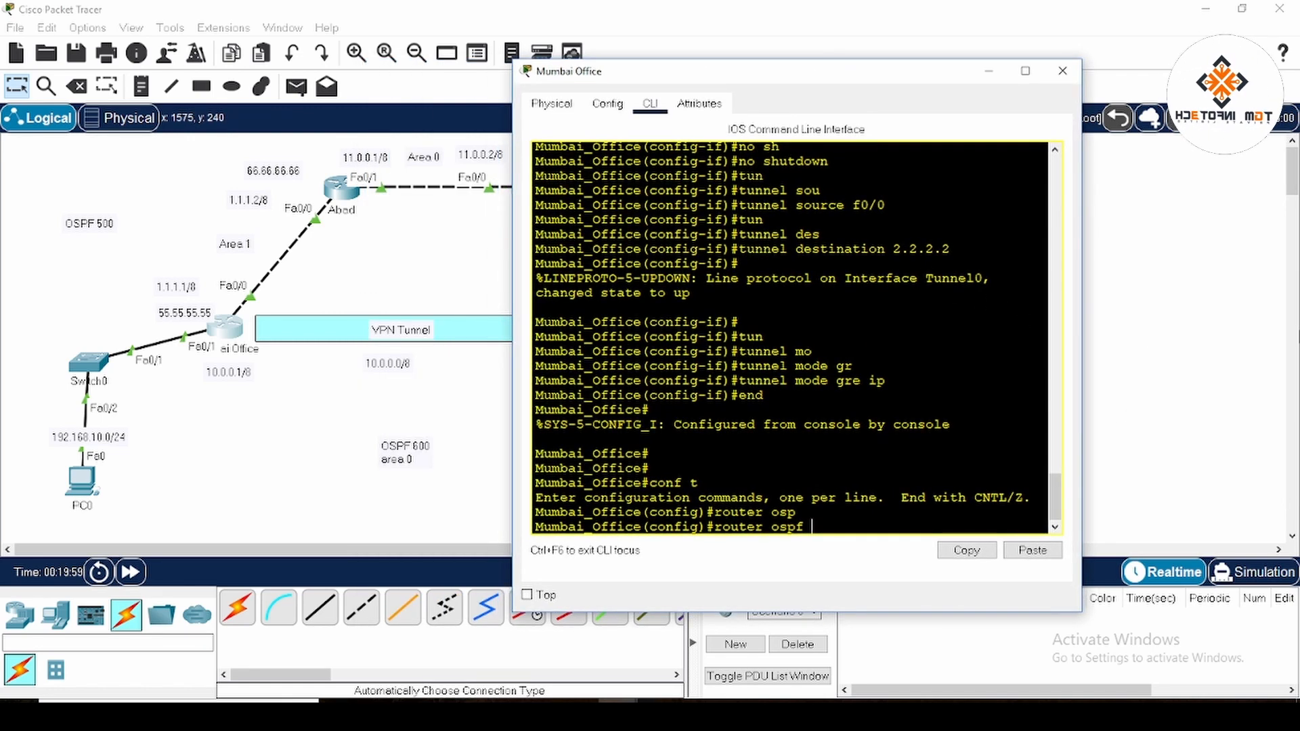
pyautogui.write('600')
pyautogui.press('Return')
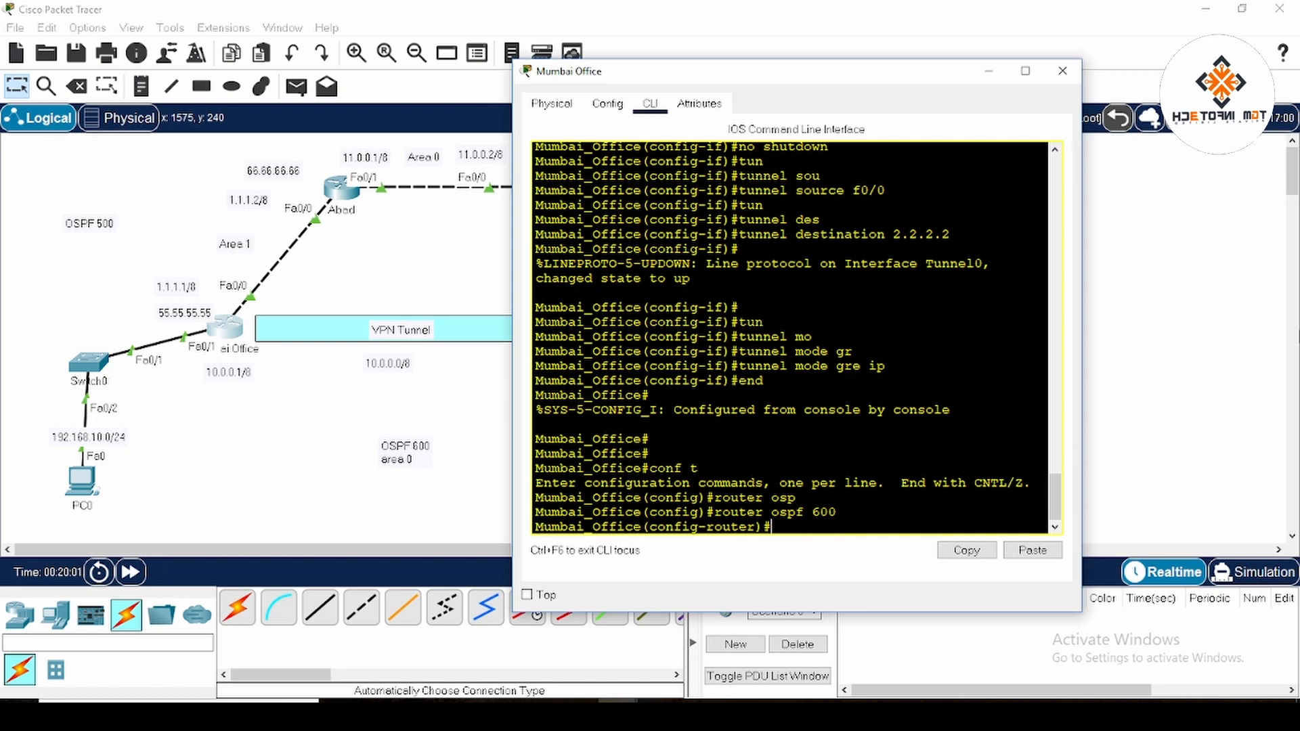
# Advertise network 10.0.0.0 with wildcard mask 0.255.255.255 in area 0 under OSPF 600 on the Mumbai Office router.
pyautogui.write('net')
pyautogui.press('Tab')
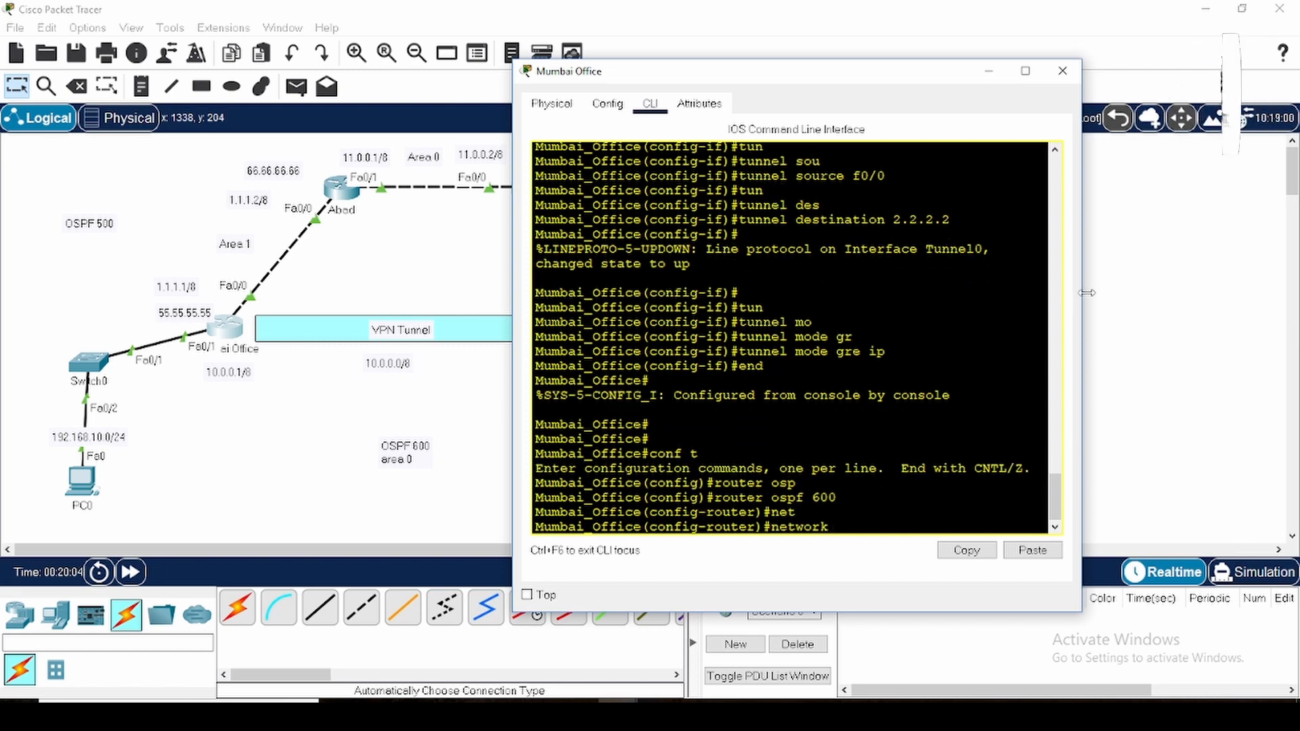
pyautogui.moveTo(1087, 293); pyautogui.dragTo(1290, 293)
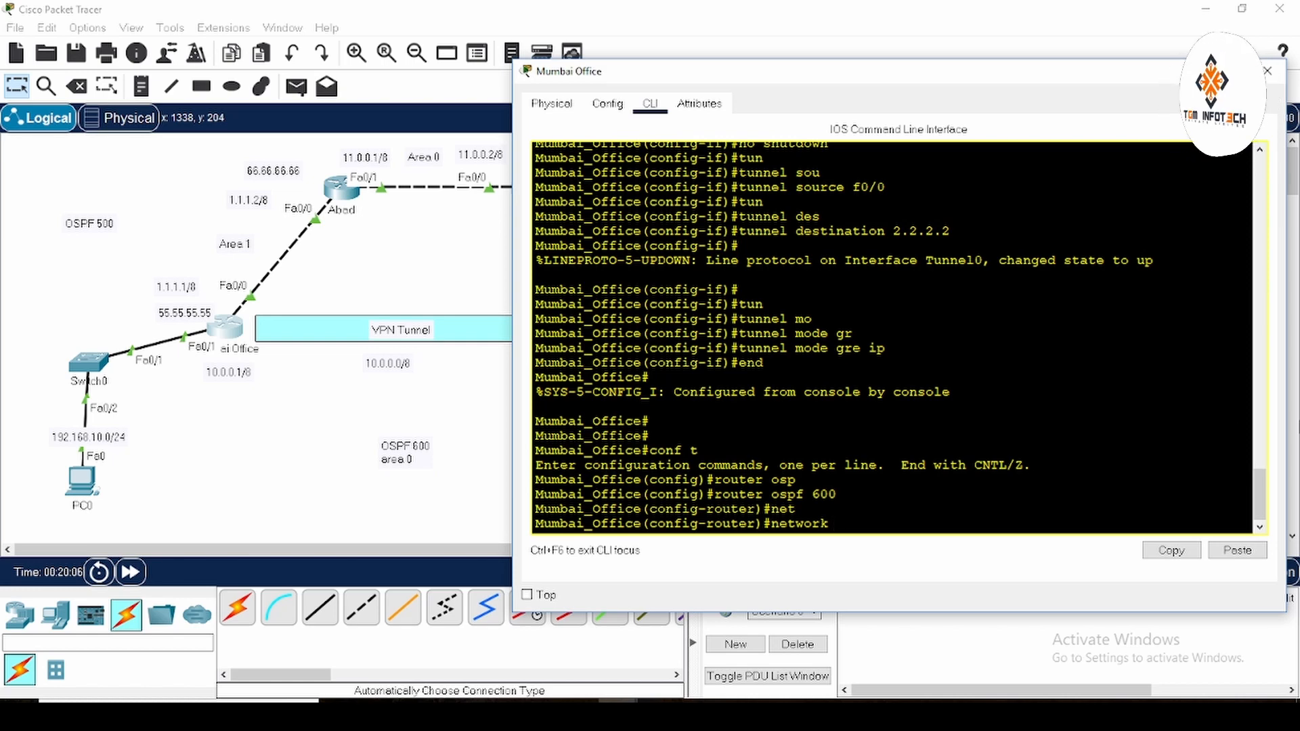
pyautogui.write('10.0.0.0')
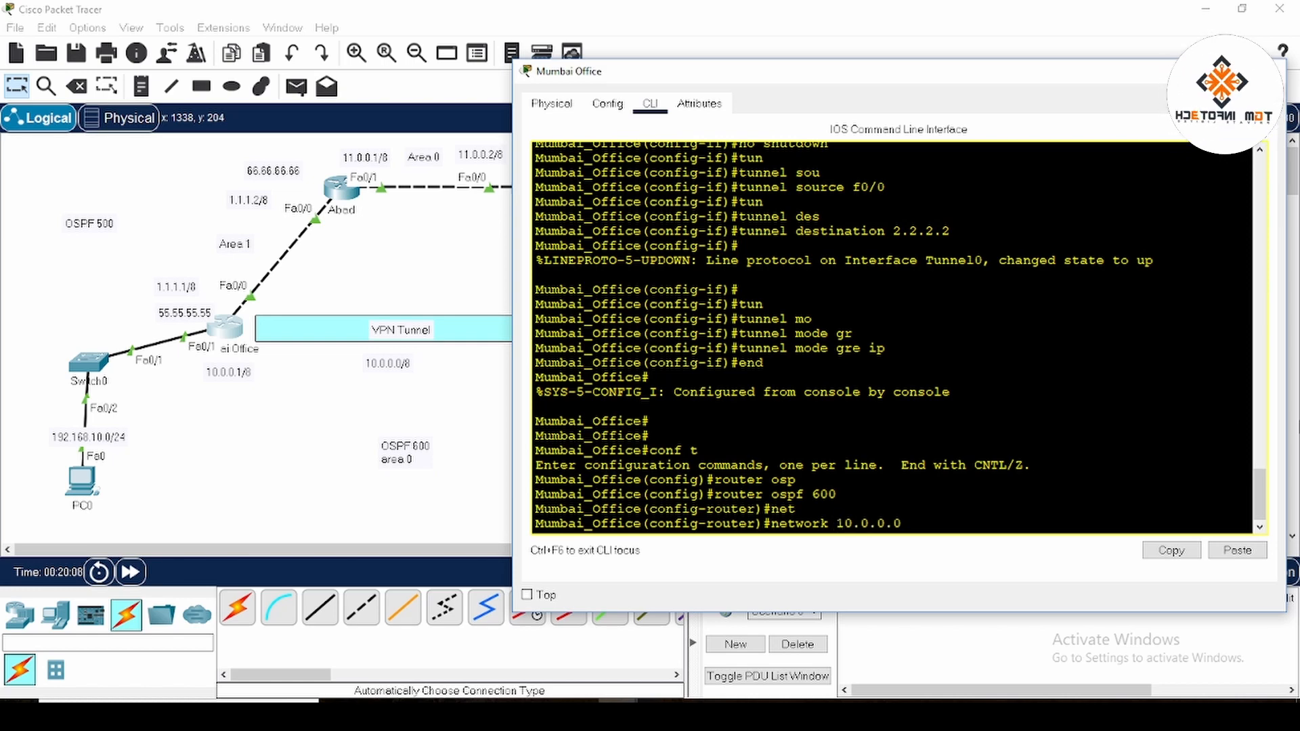
pyautogui.write(' 0.')
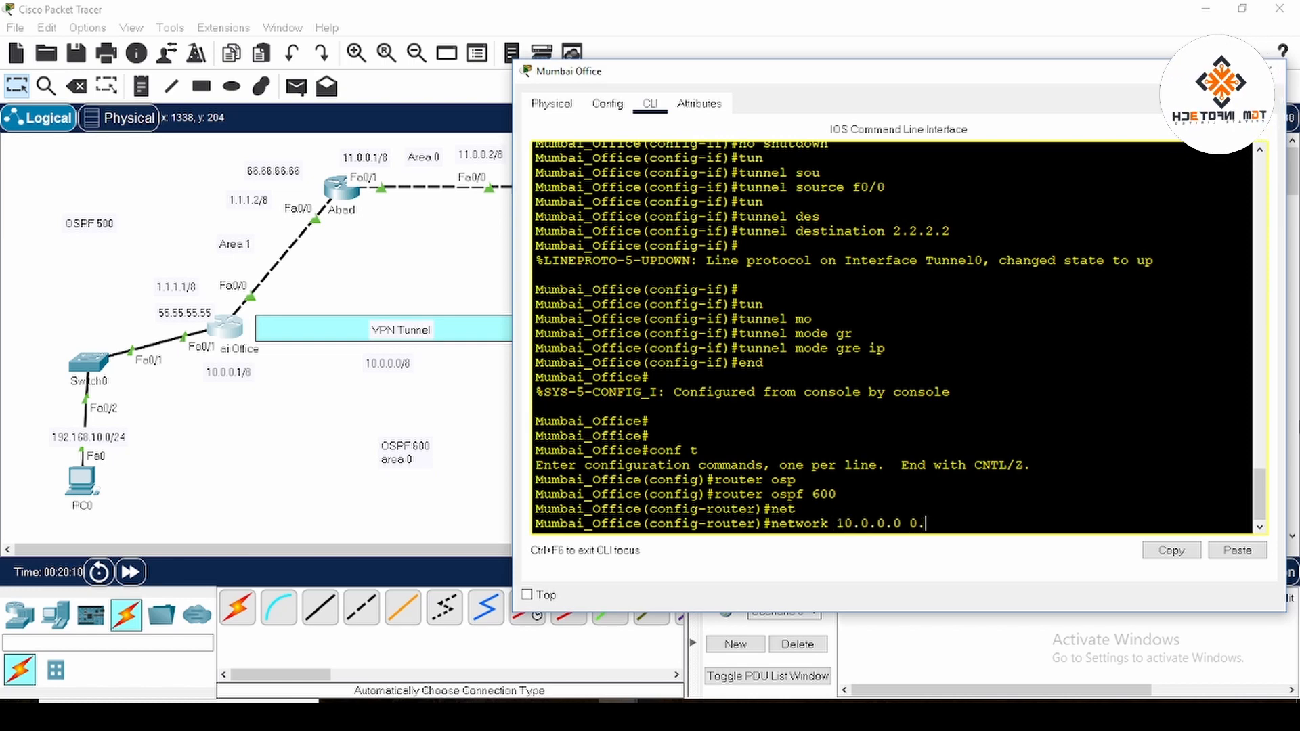
pyautogui.write('255.255.255')
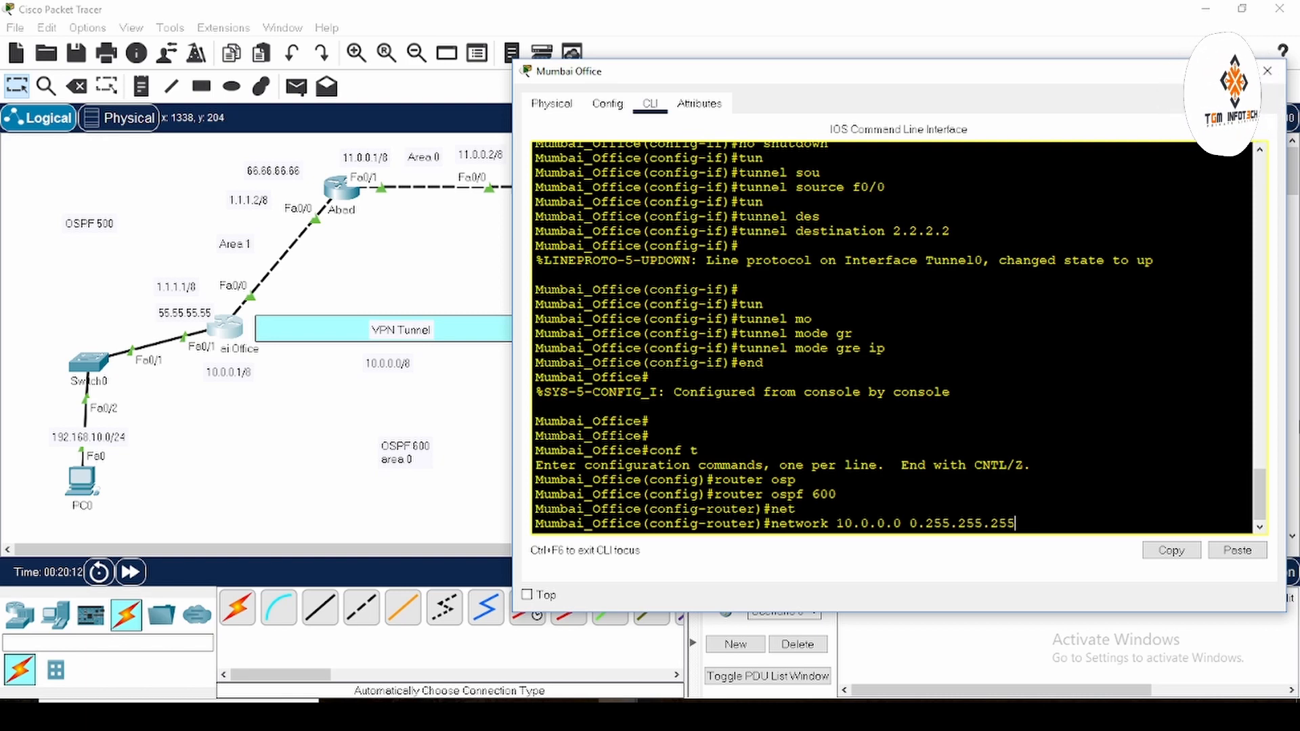
pyautogui.write(' ar')
pyautogui.press('Tab')
pyautogui.write('0')
pyautogui.press('Return')
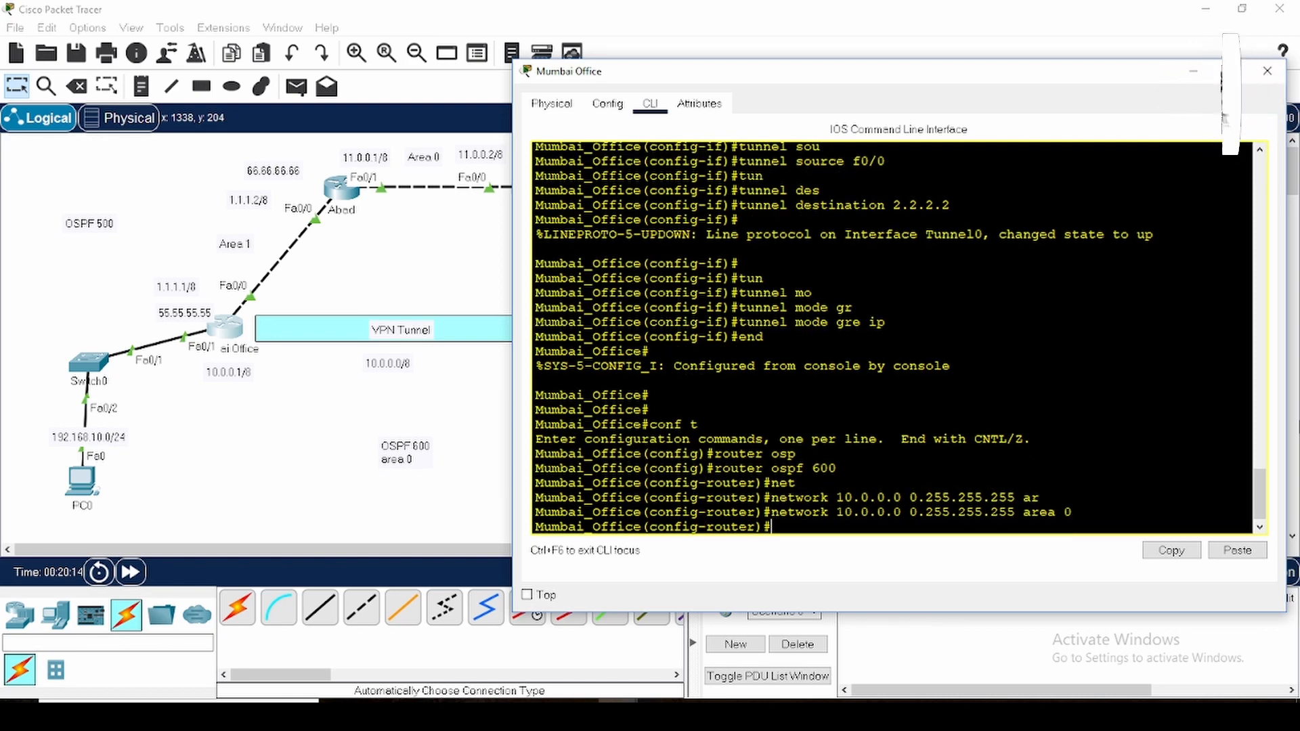
# Advertise network 192.168.10.0 with wildcard mask 0.0.0.255 in area 0 on the Mumbai Office router and close its window.
pyautogui.write('net')
pyautogui.press('Tab')
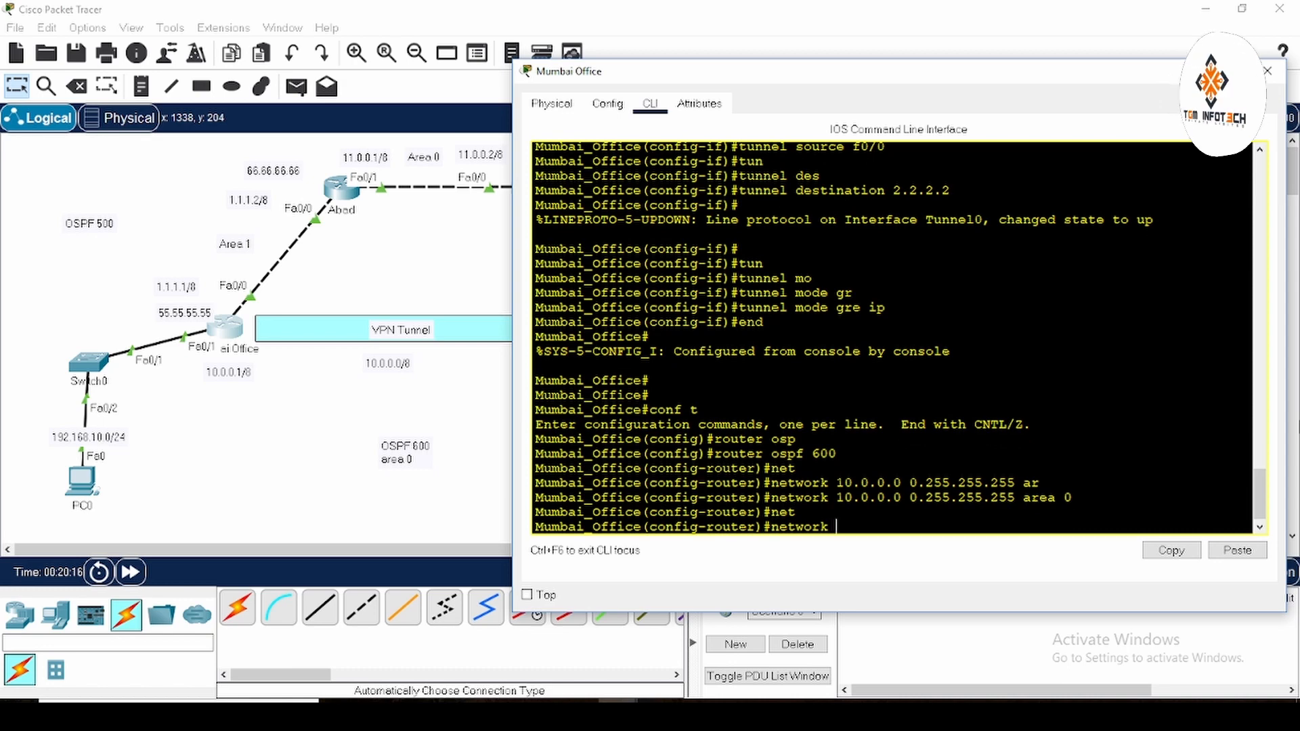
pyautogui.write('192.168')
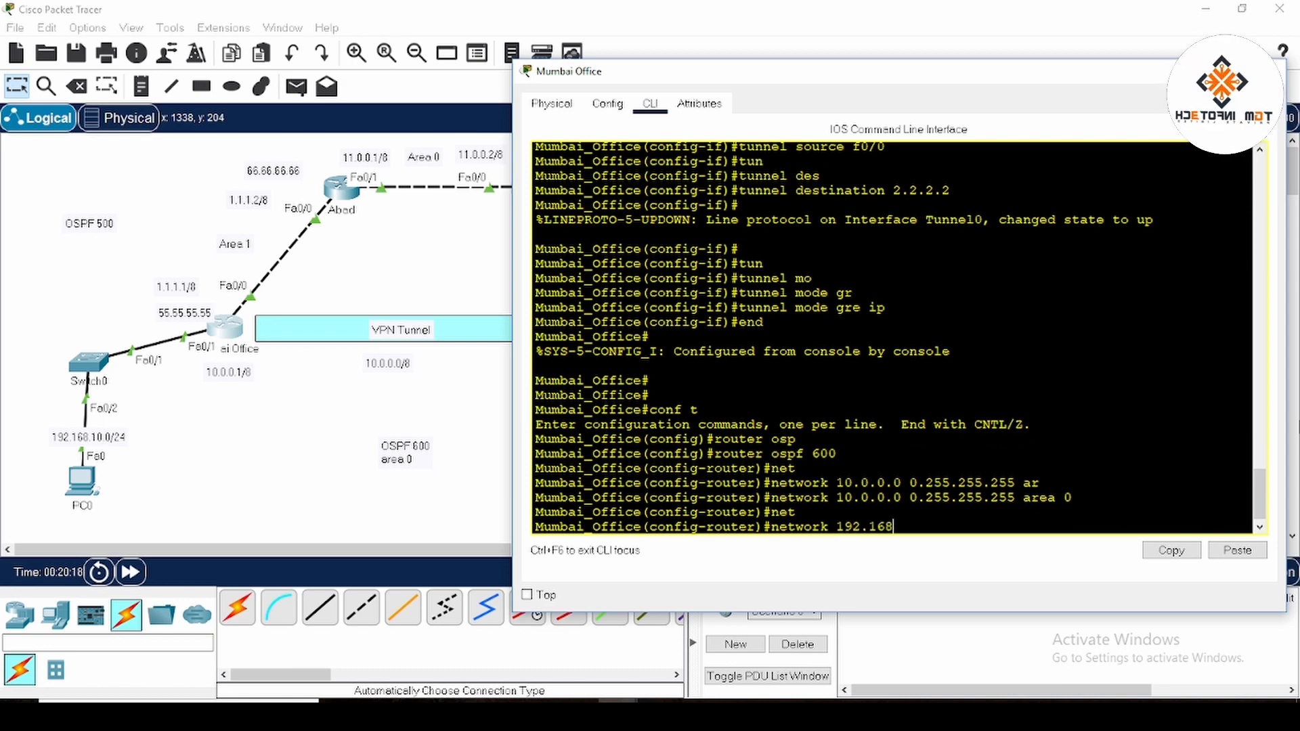
pyautogui.write('.10.0 0.')
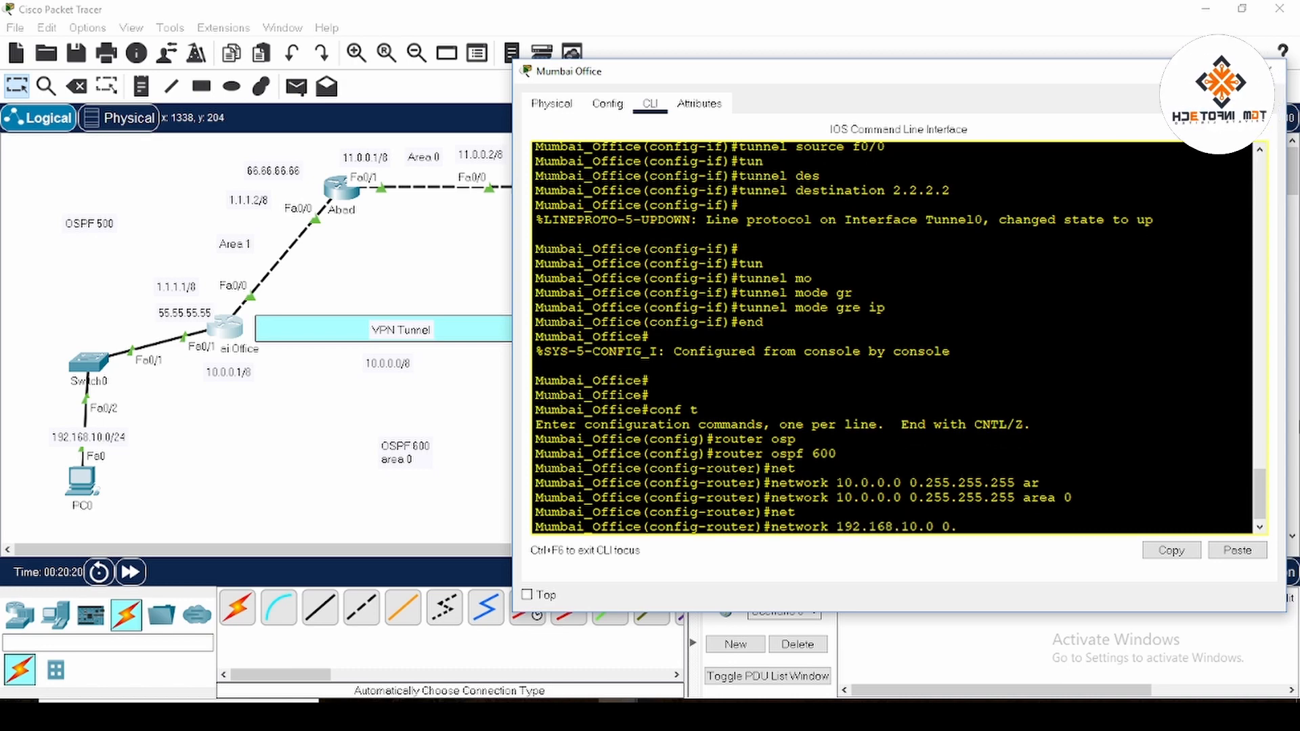
pyautogui.write('0.0.255')
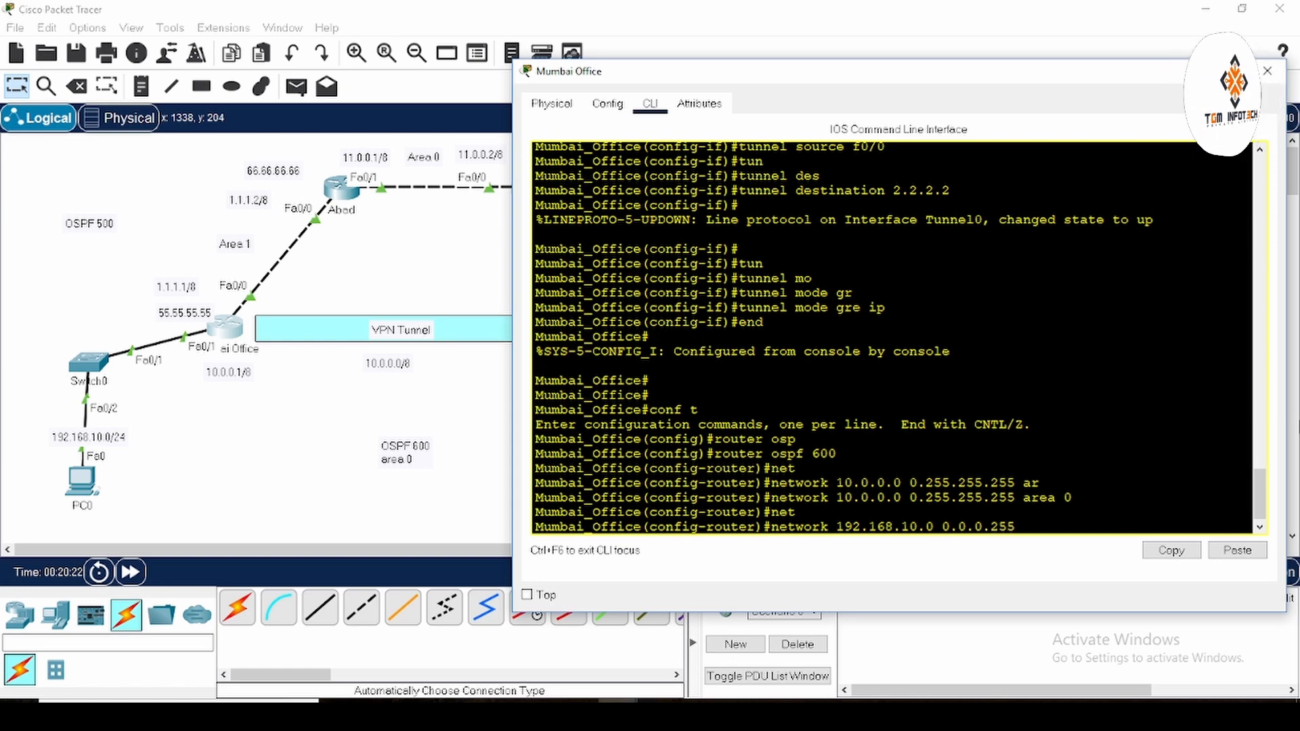
pyautogui.write(' ar')
pyautogui.press('Tab')
pyautogui.write('0')
pyautogui.press('Return')
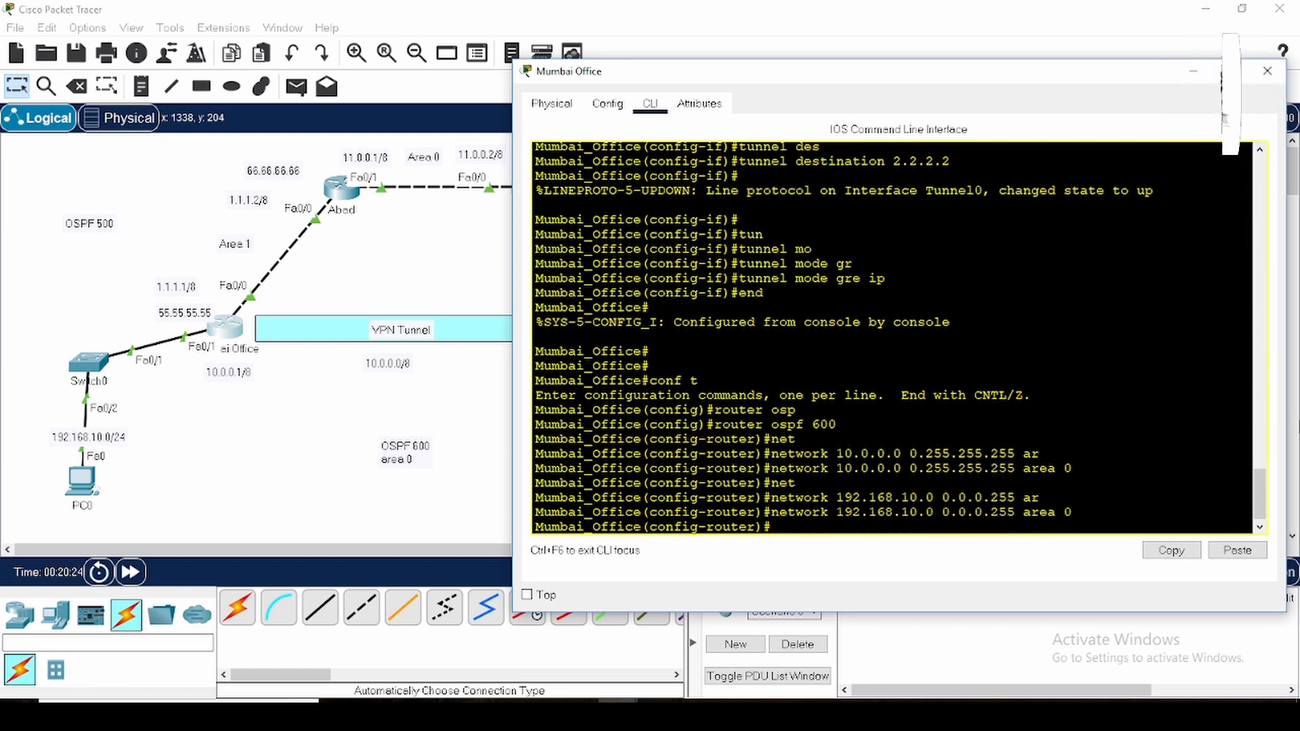
pyautogui.click(1268, 71)
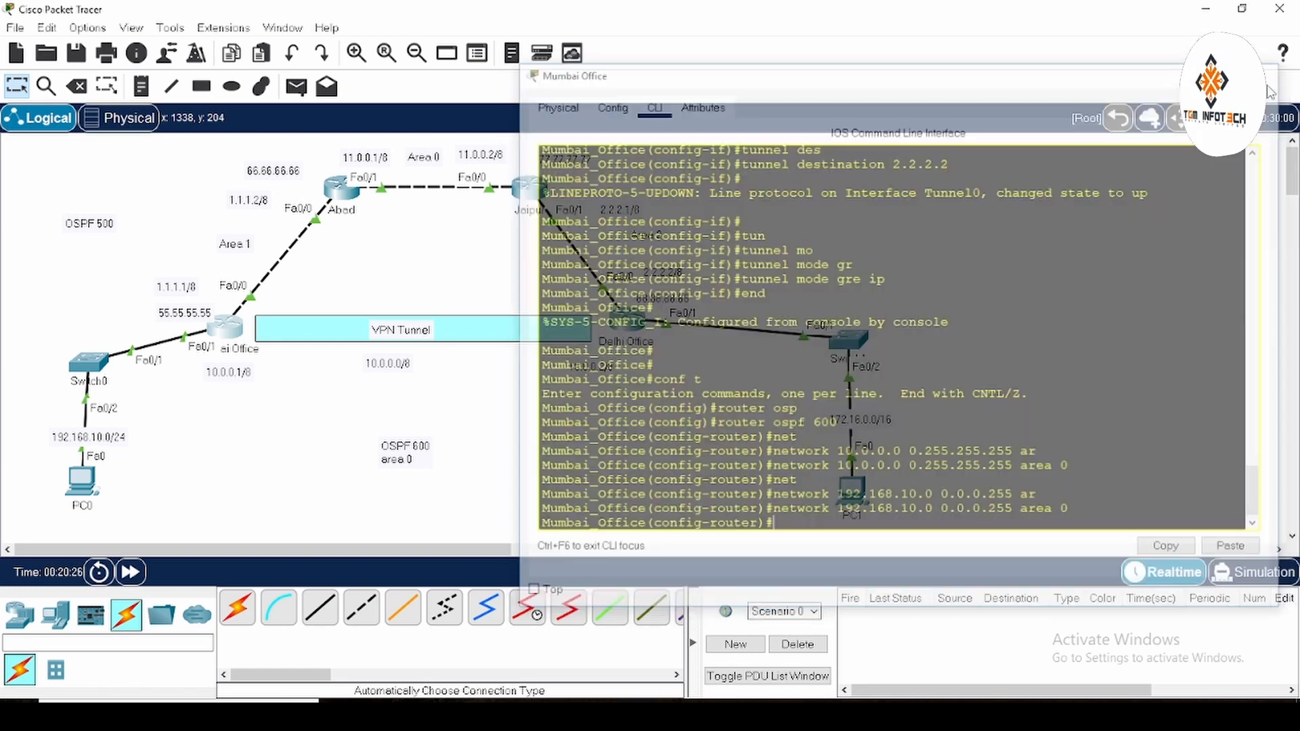
# Open the Delhi Office router's command line, widen its window, and enter OSPF process 600 from global configuration mode.
pyautogui.click(635, 325)
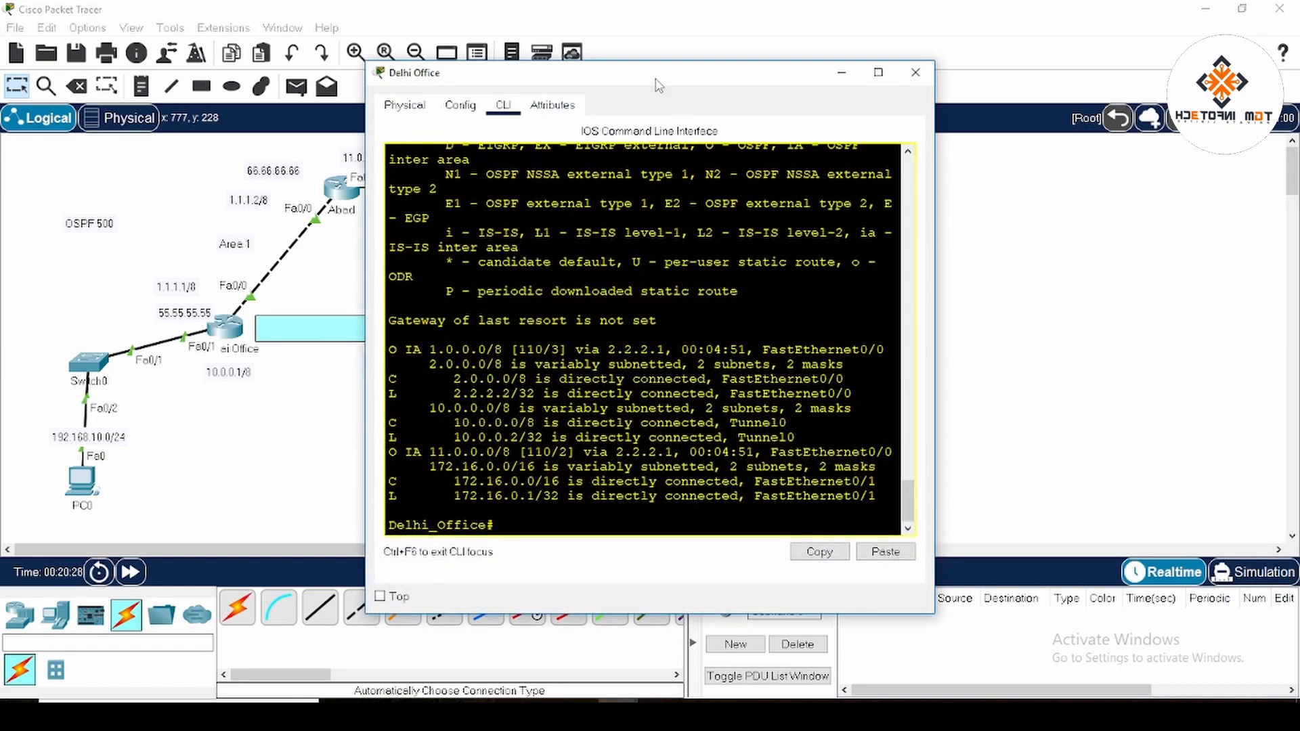
pyautogui.moveTo(657, 80); pyautogui.dragTo(755, 72)
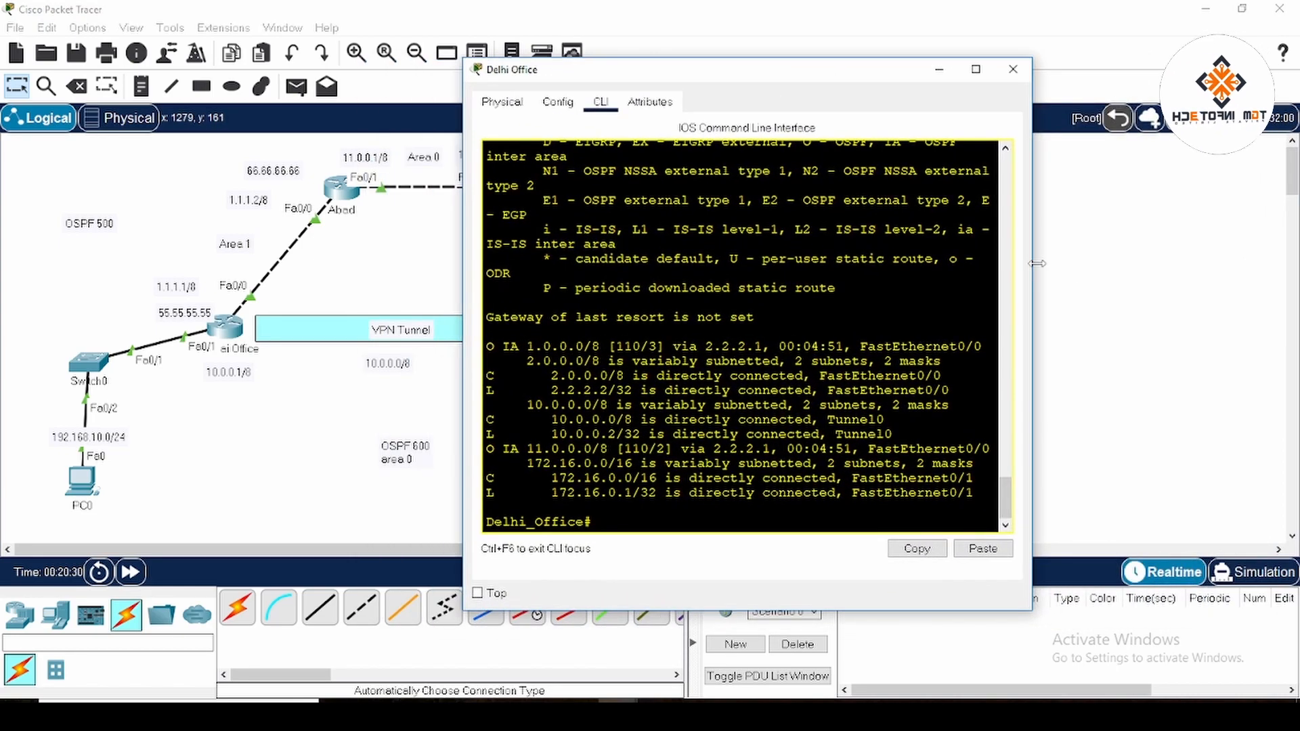
pyautogui.moveTo(1037, 264); pyautogui.dragTo(1298, 267)
pyautogui.press('Return')
pyautogui.press('Return')
pyautogui.press('Return')
pyautogui.press('Return')
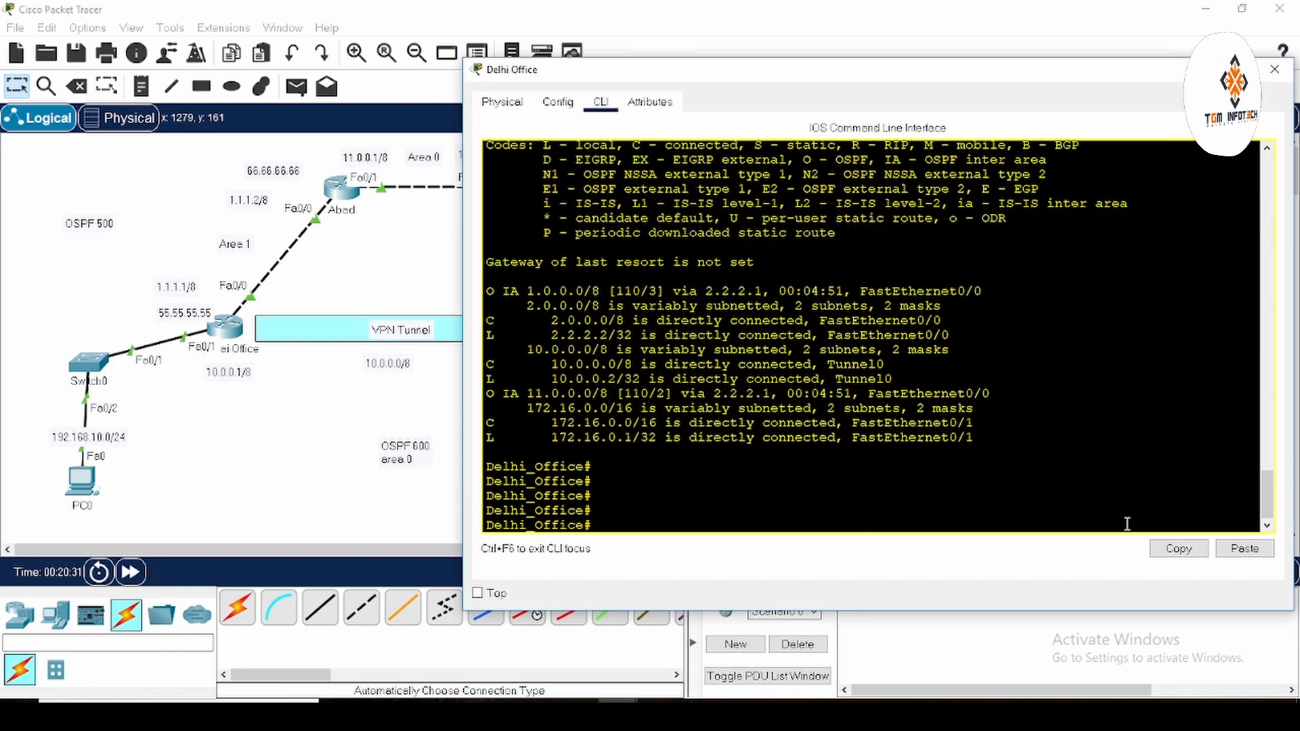
pyautogui.write('conf t')
pyautogui.press('Return')
pyautogui.write('ro')
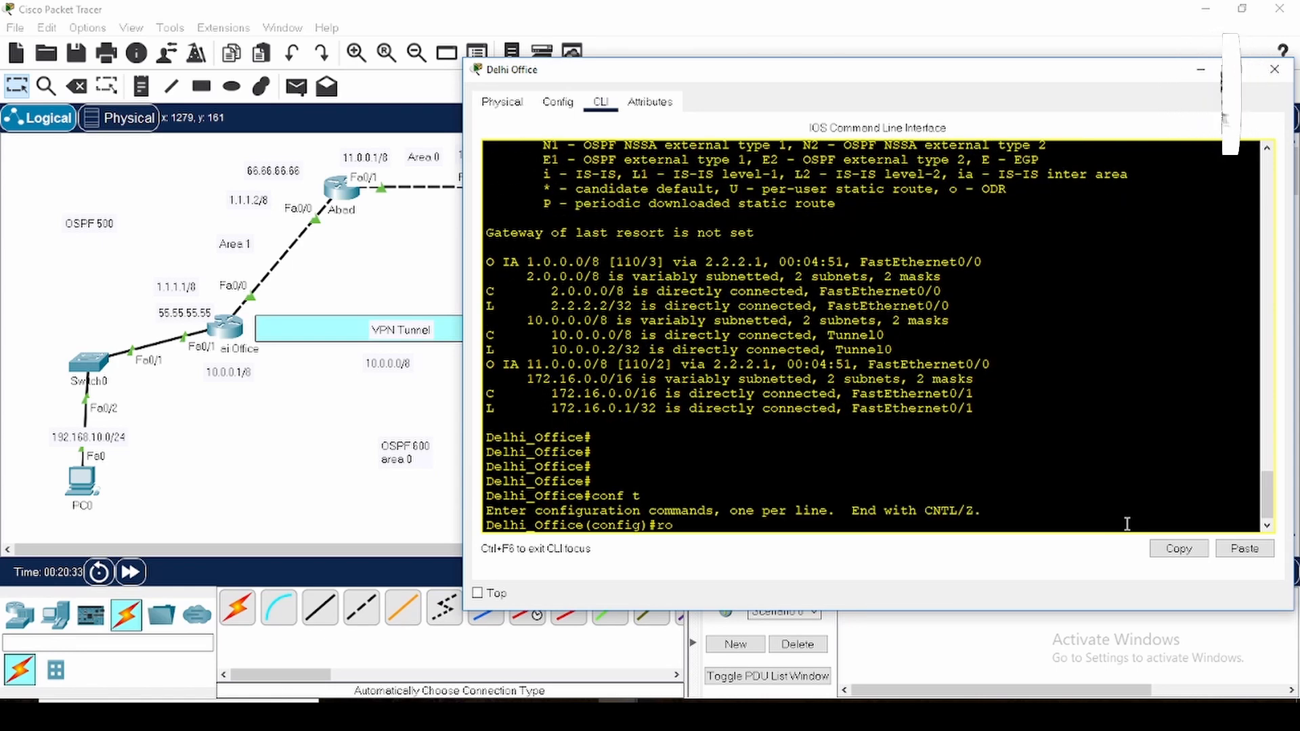
pyautogui.write('uter p')
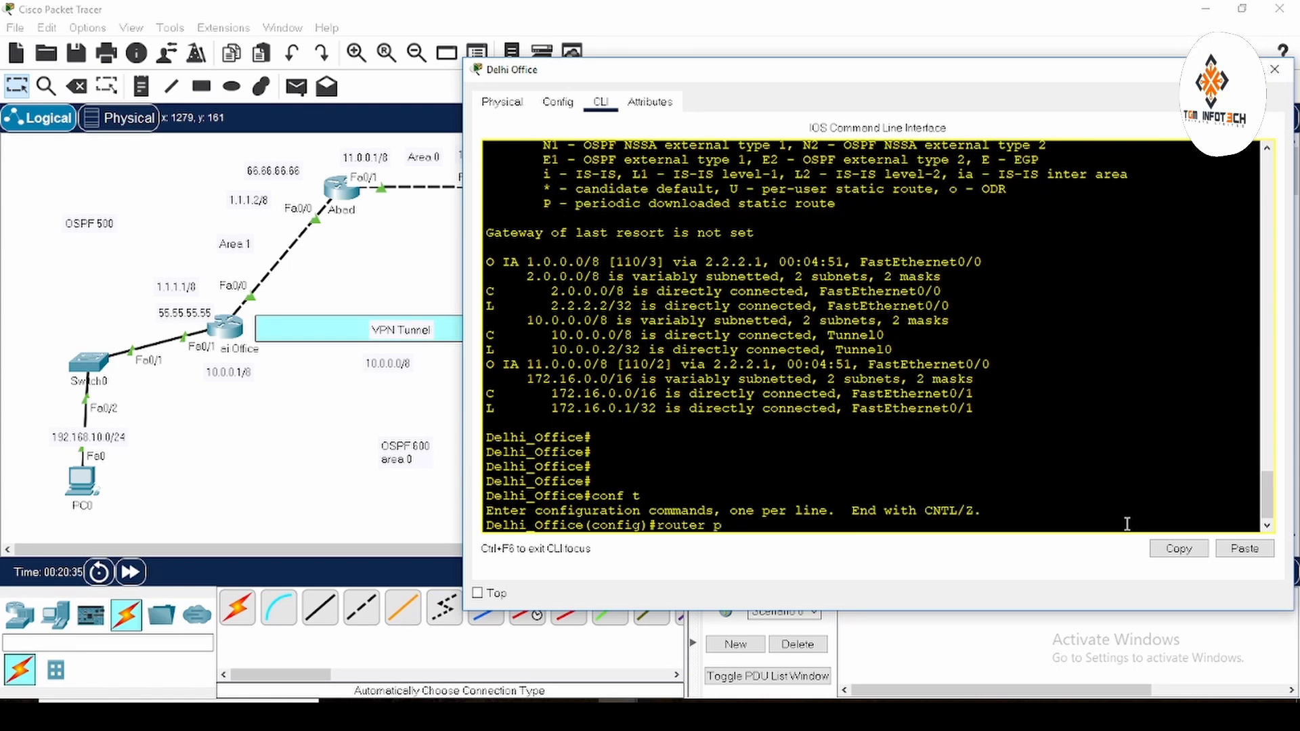
pyautogui.write('osos')
pyautogui.press('Tab')
pyautogui.write('600')
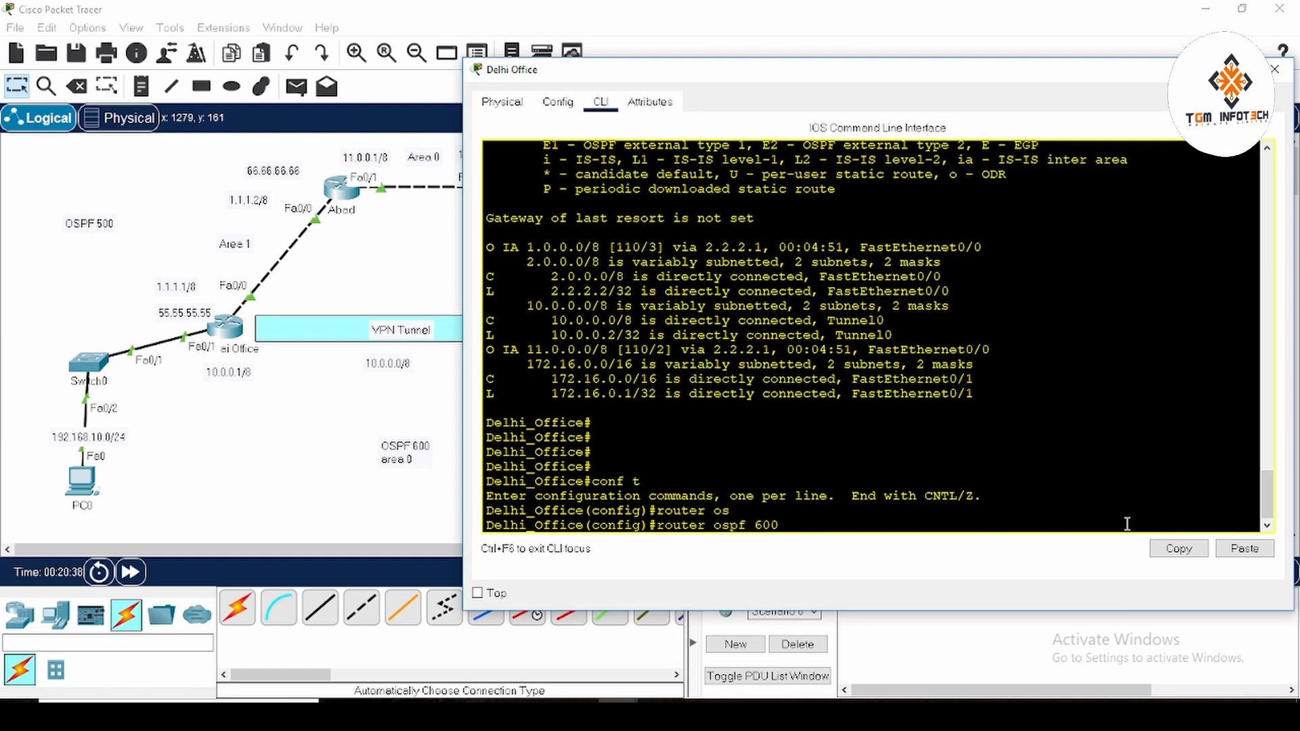
pyautogui.press('Return')
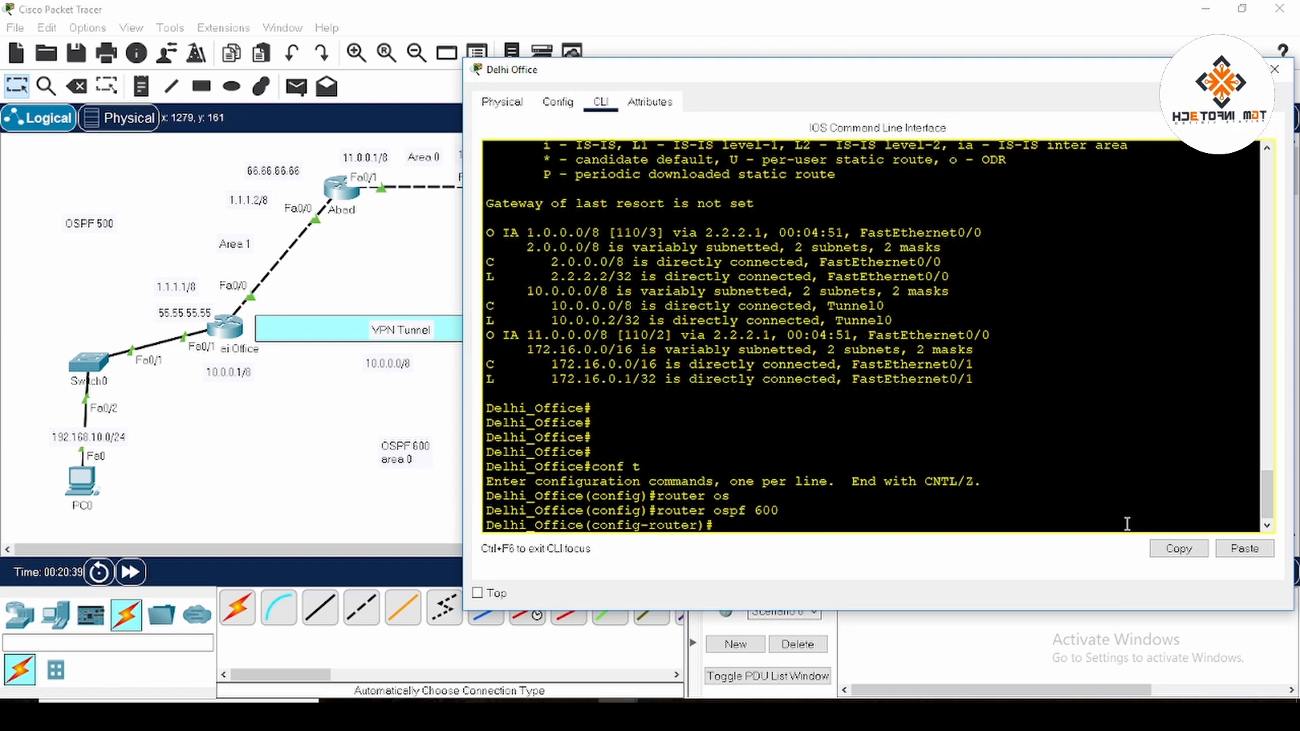
# Advertise network 10.0.0.0 with wildcard mask 0.255.255.255 in area 0 under OSPF 600 on the Delhi Office router.
pyautogui.write('net')
pyautogui.press('Tab')
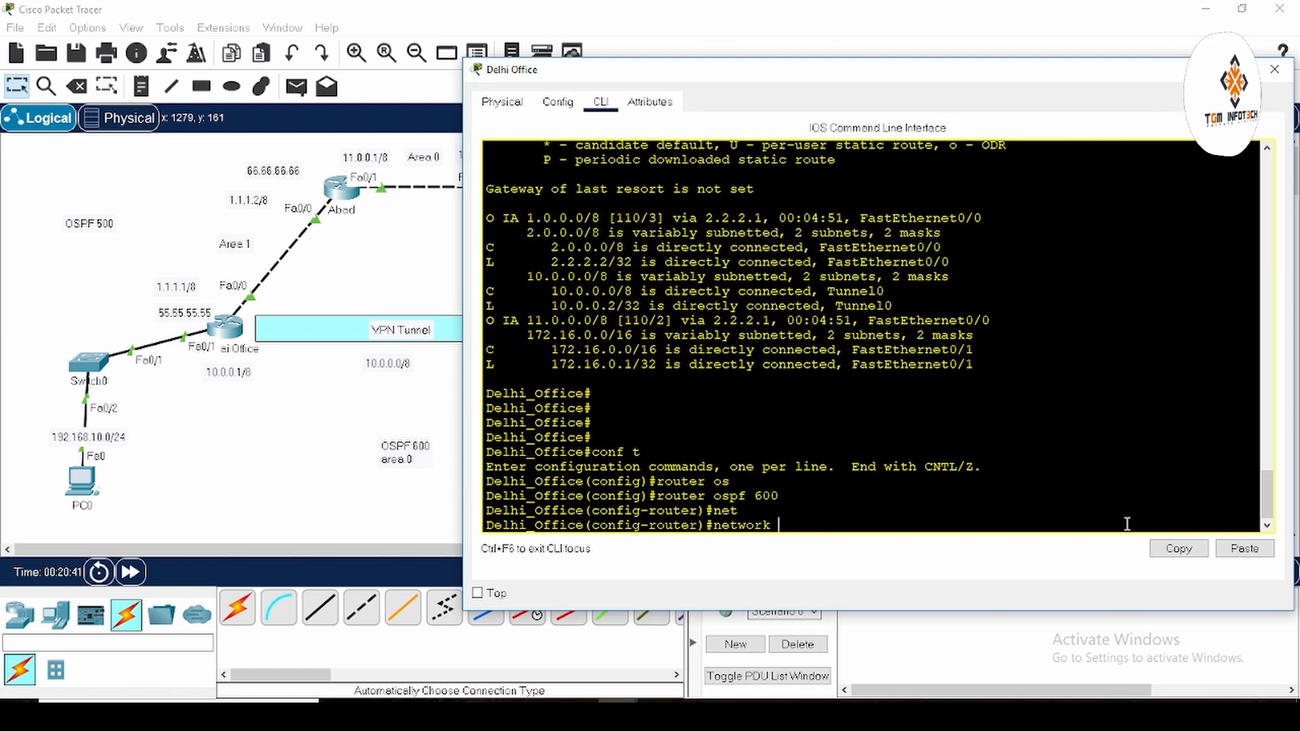
pyautogui.write('1')
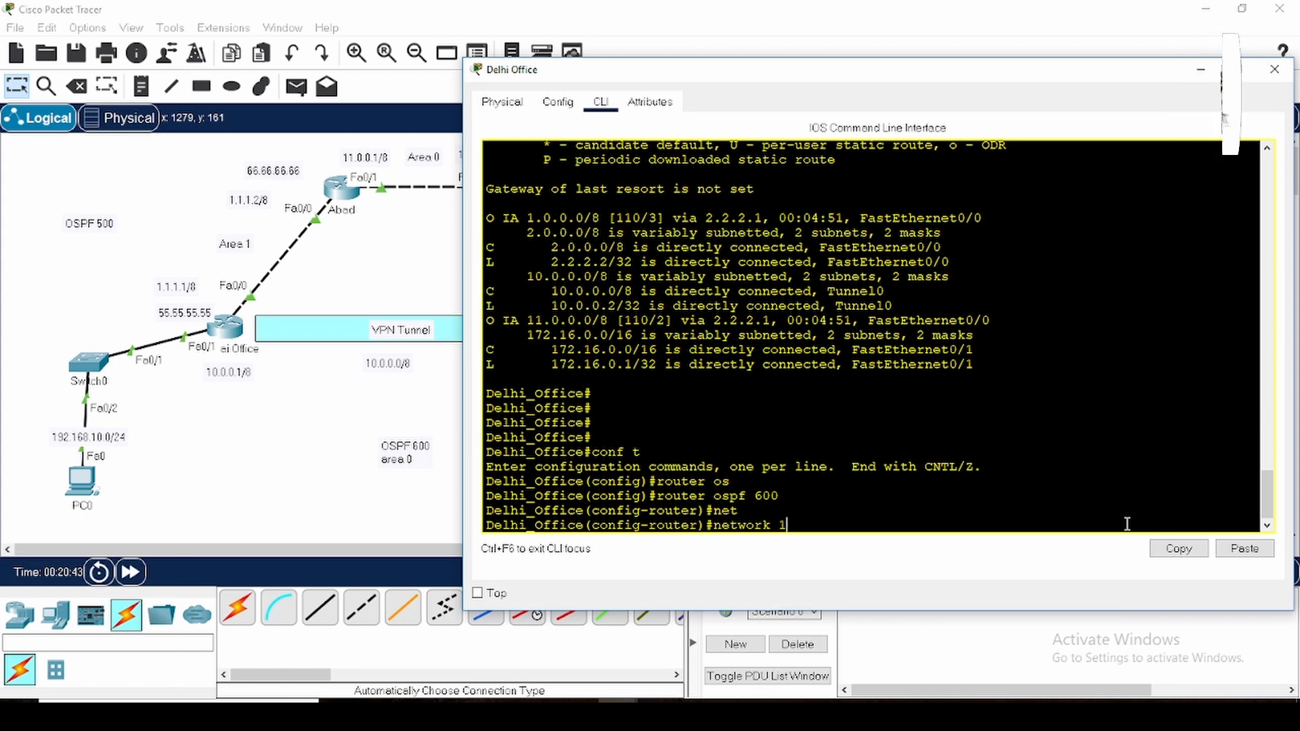
pyautogui.write('0.0.0.0 ')
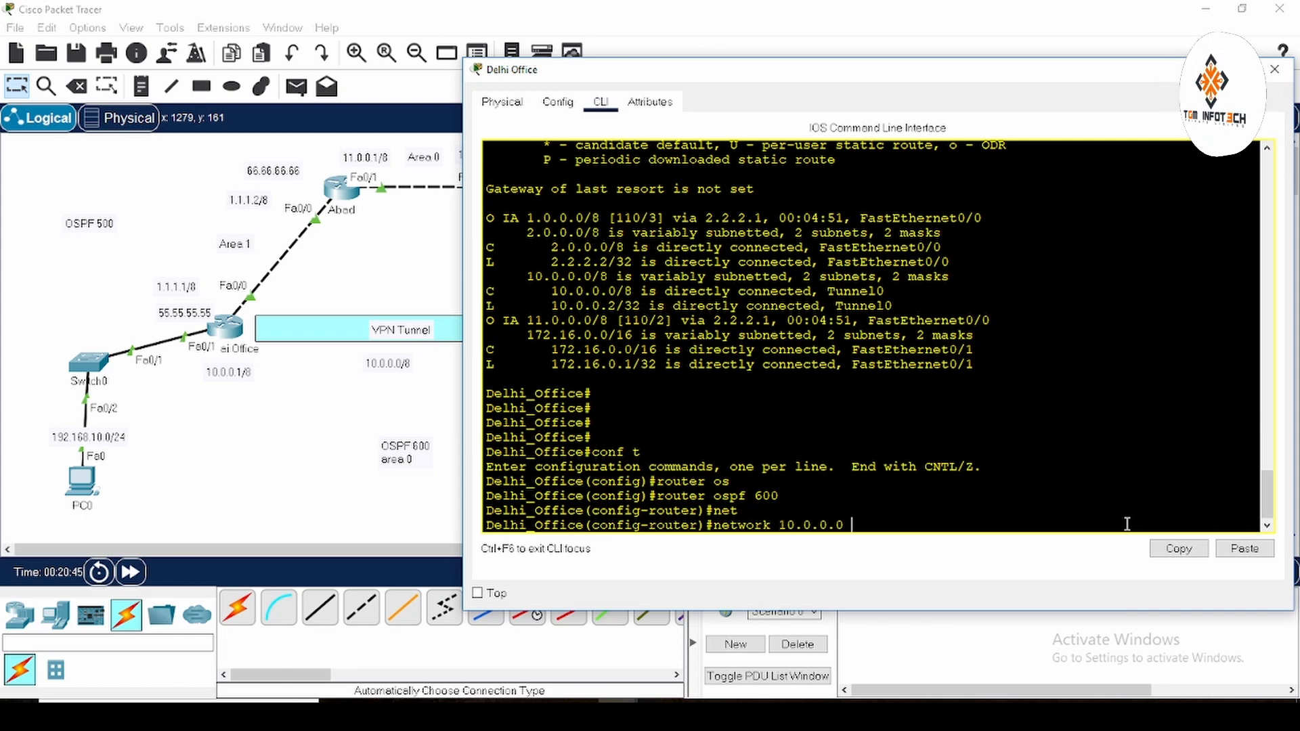
pyautogui.write('0.255.255.2')
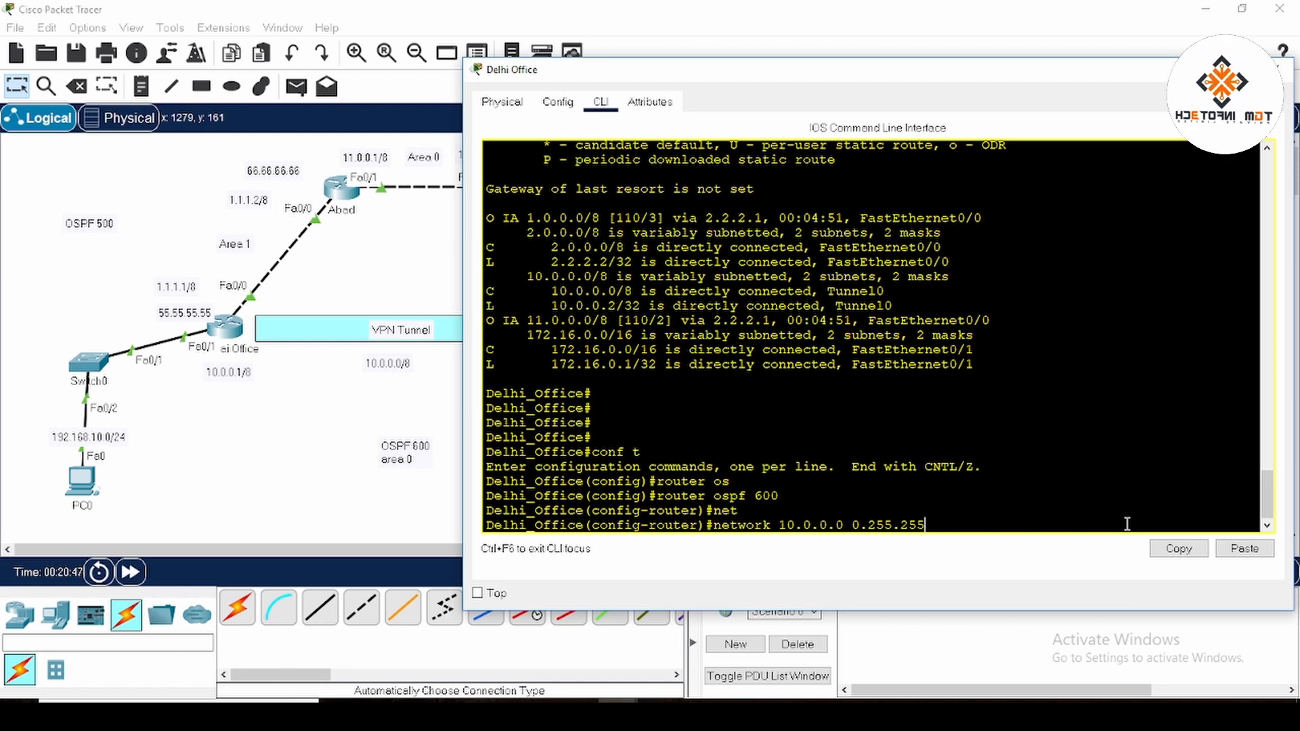
pyautogui.write('55 ar')
pyautogui.press('Tab')
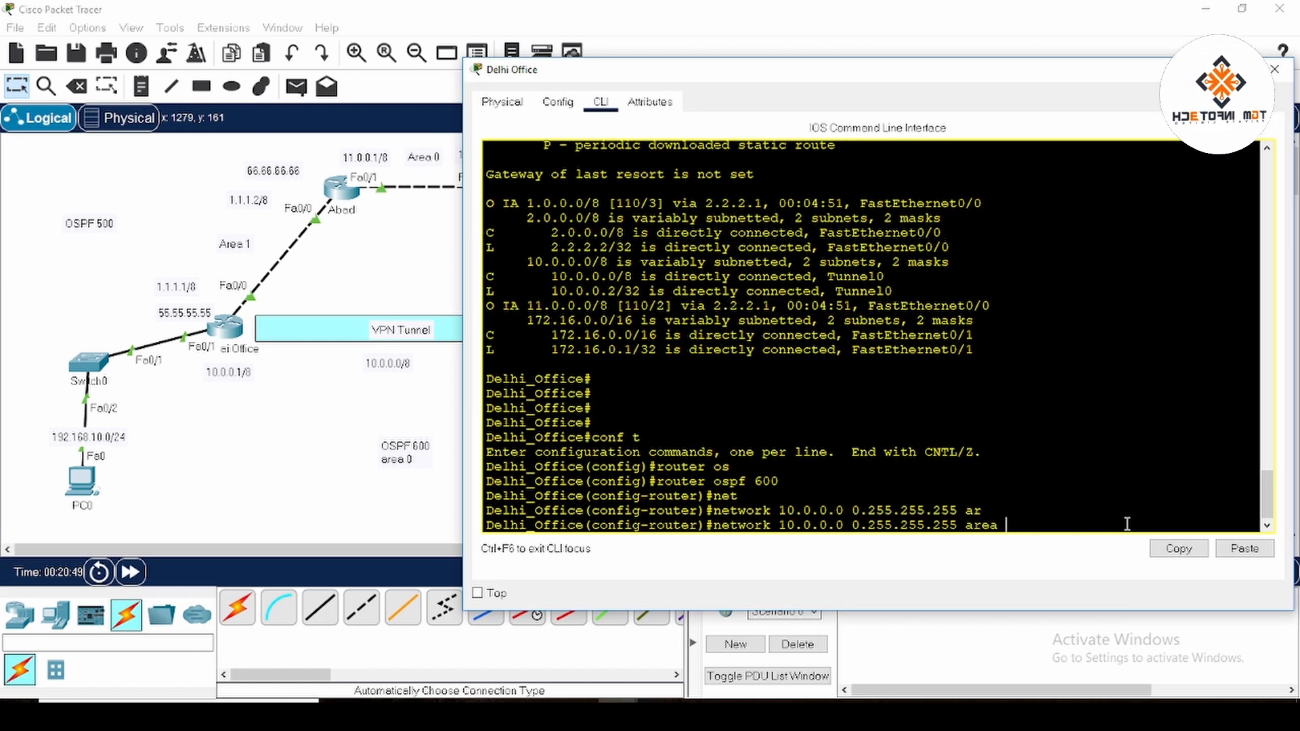
pyautogui.write('0')
pyautogui.press('Return')
# Advertise network 172.16.0.0 with wildcard mask 0.0.255.255 in area 0 under OSPF 600 on the Delhi Office router.
pyautogui.write('net')
pyautogui.press('Tab')
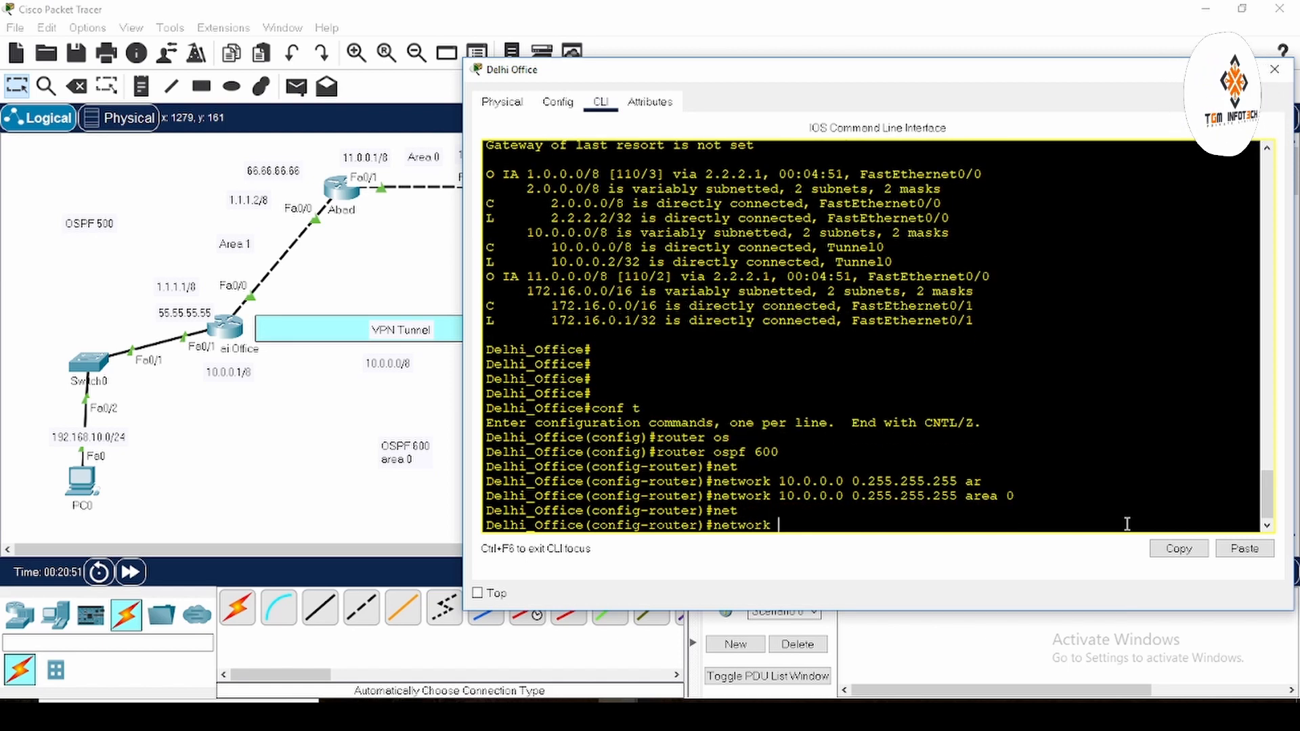
pyautogui.write('172.')
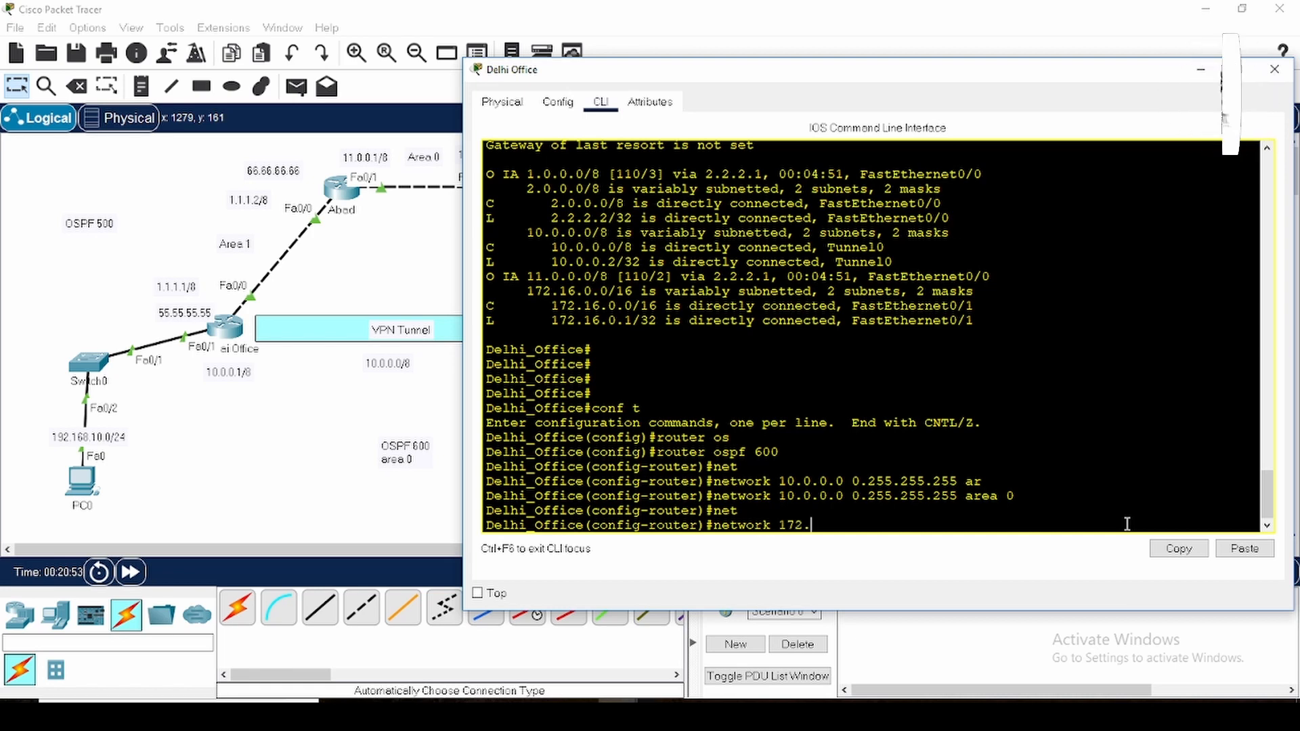
pyautogui.write('16.0')
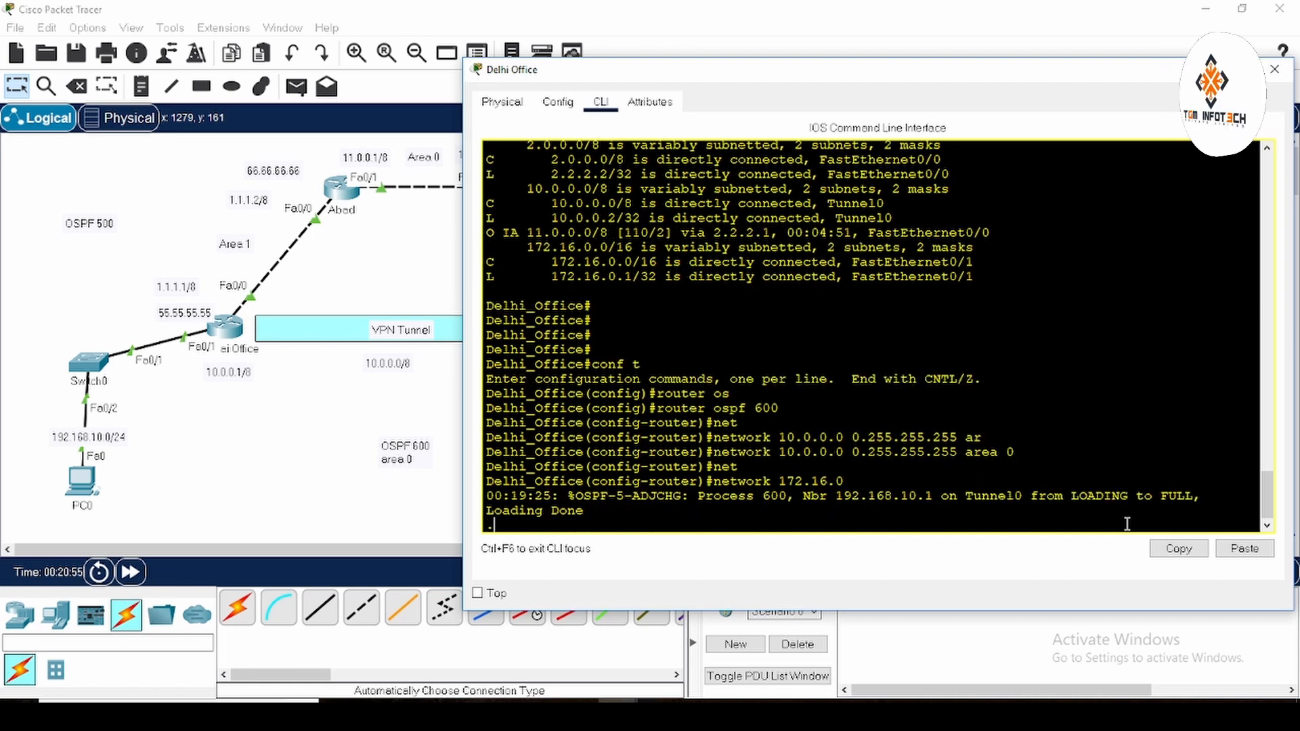
pyautogui.write('.0')
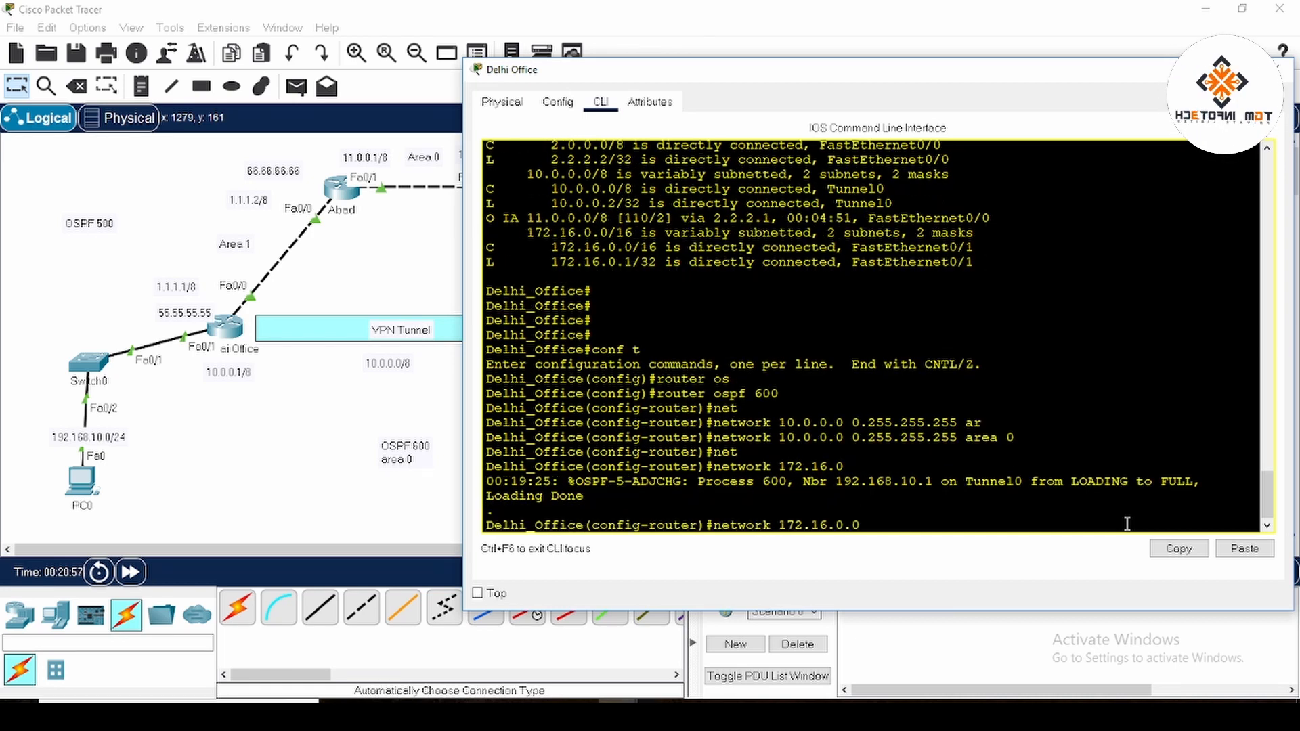
pyautogui.write(' 0.0')
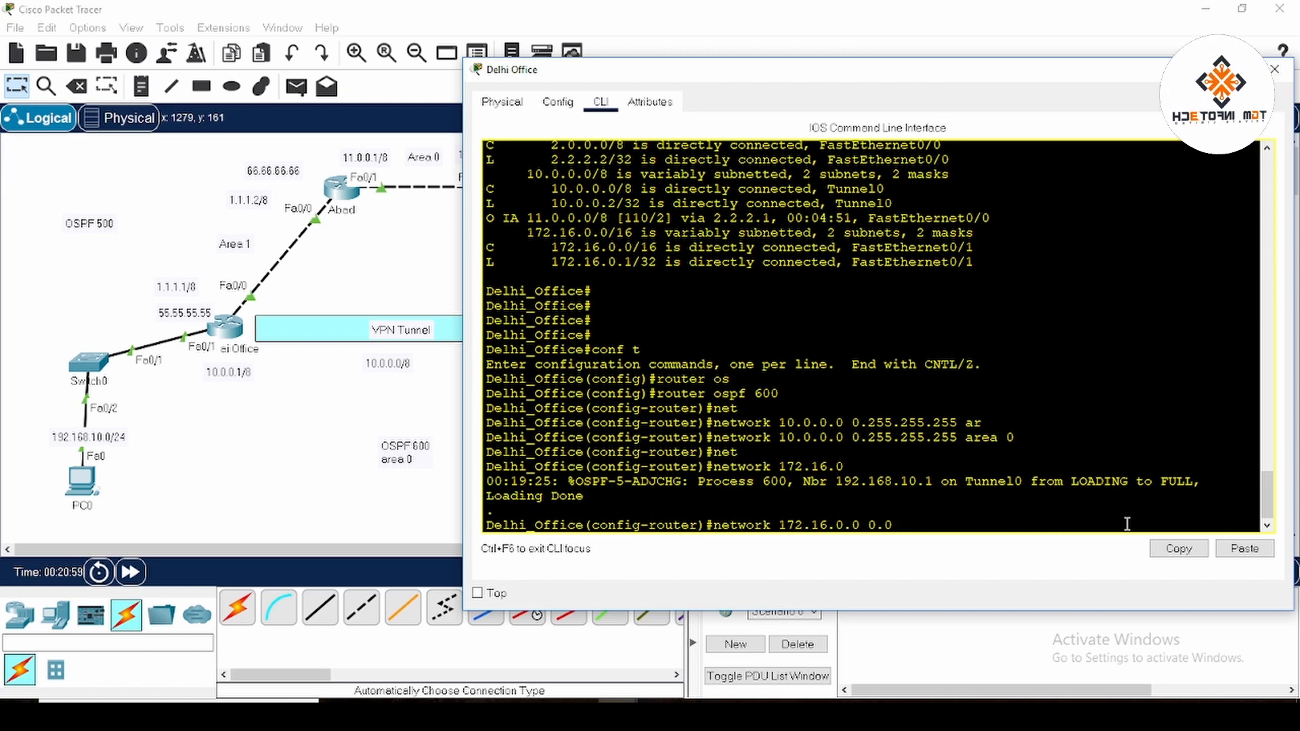
pyautogui.write('.255.255')
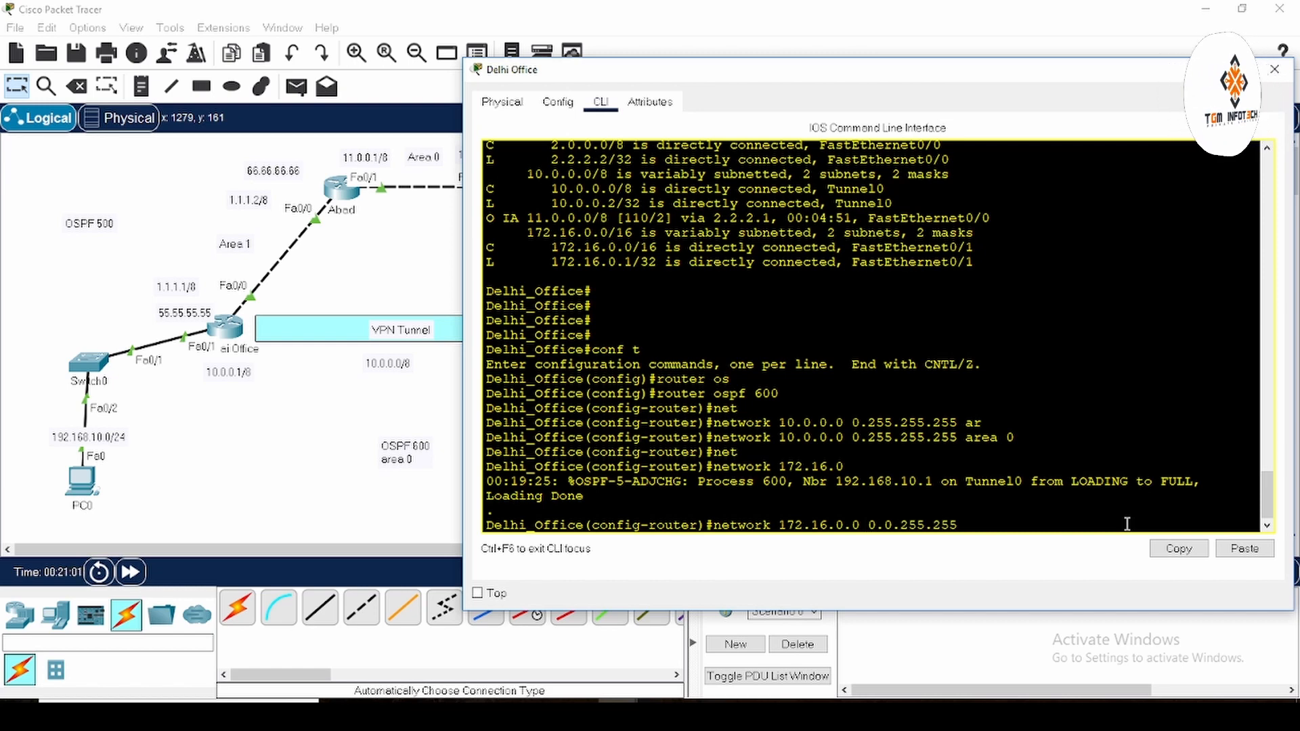
pyautogui.write(' ar')
pyautogui.press('Tab')
pyautogui.write('0')
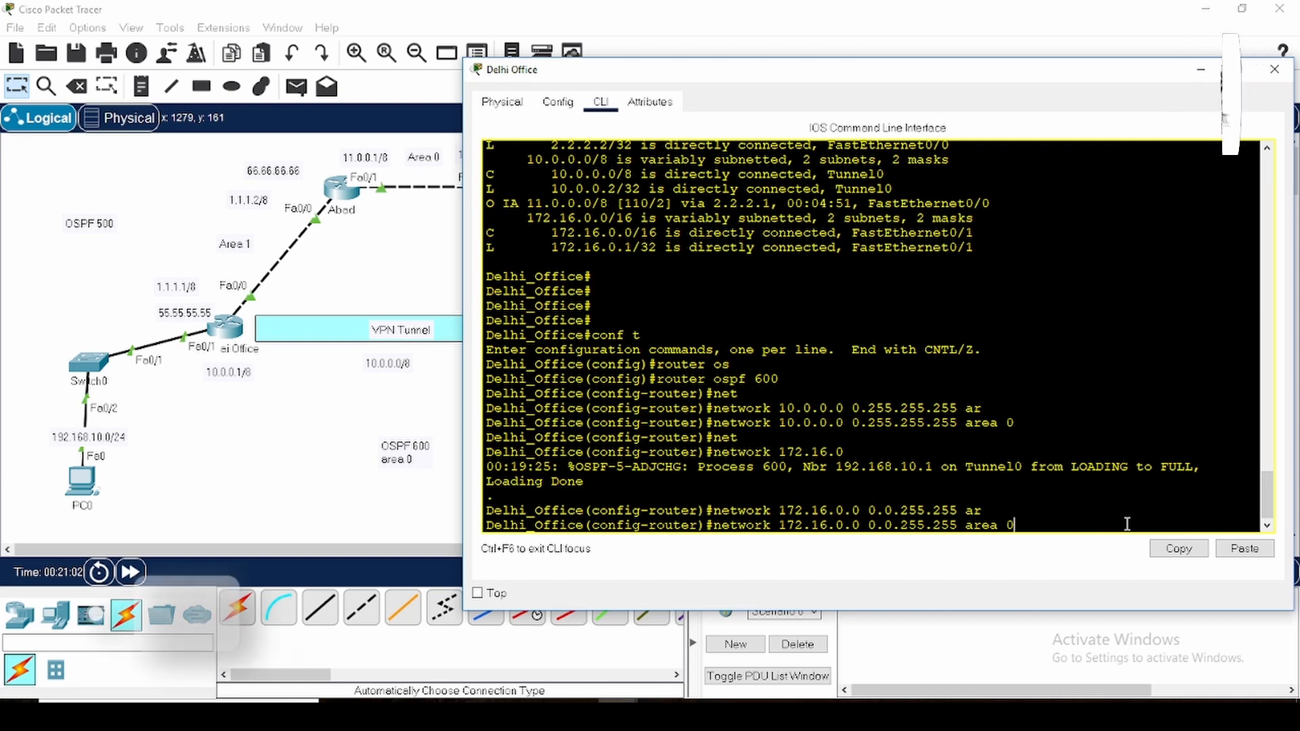
pyautogui.press('Return')
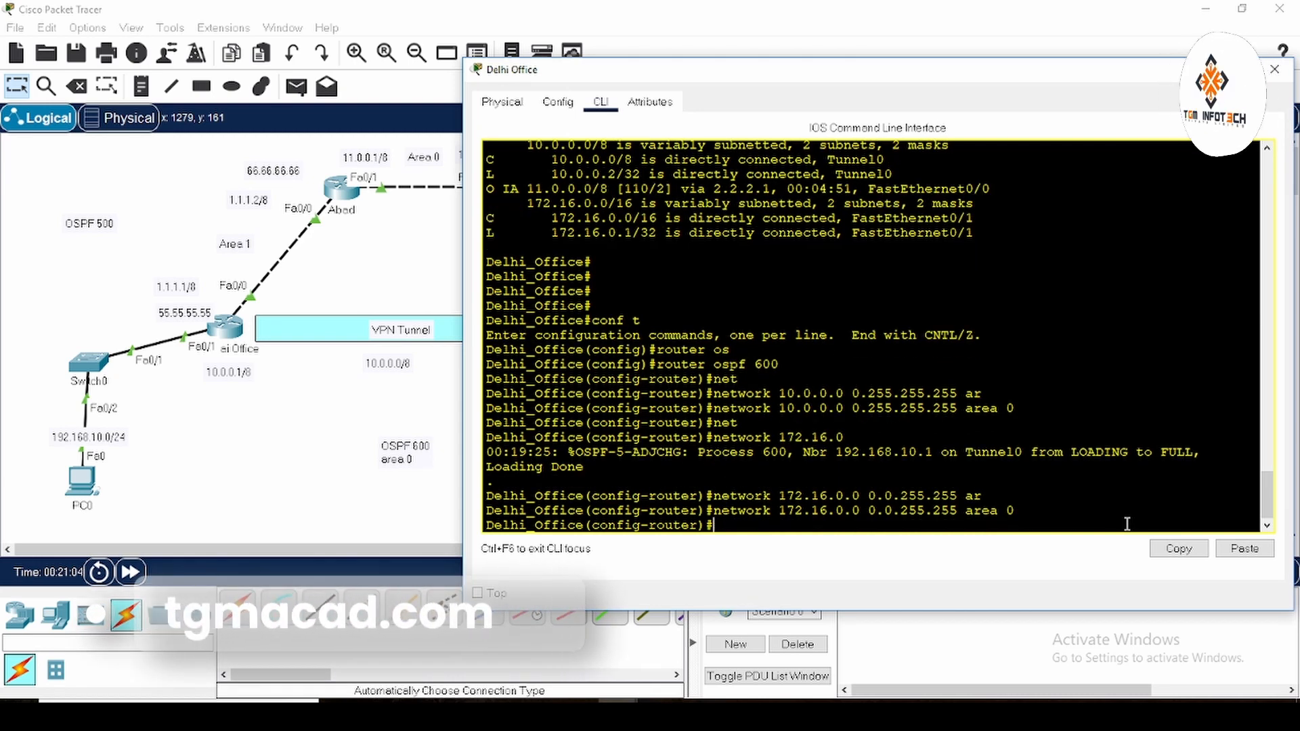
# Return to privileged EXEC mode and run show ip protocols on the Delhi Office router, examining the OSPF 500 process and its gateways.
pyautogui.write('end')
pyautogui.press('Return')
pyautogui.press('Return')
pyautogui.press('Return')
pyautogui.press('Return')
pyautogui.press('Return')
pyautogui.write('sh')
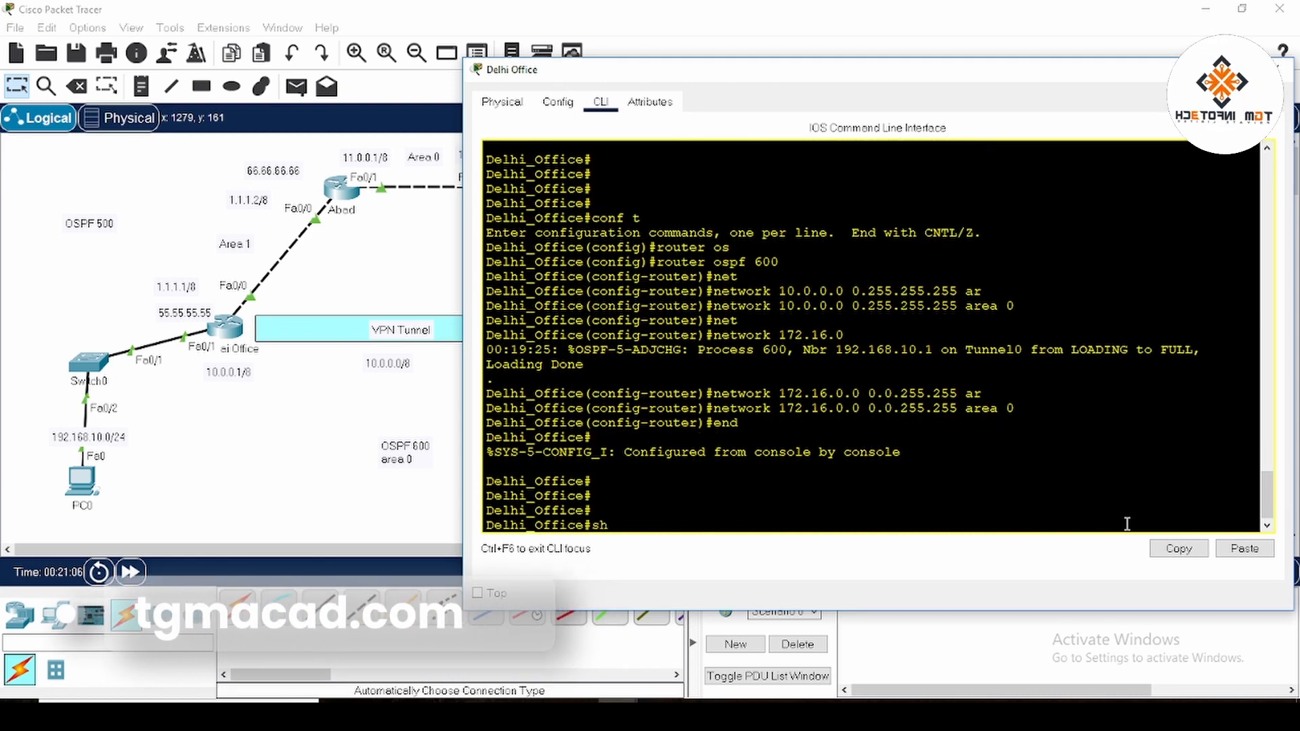
pyautogui.write('ow ip pro')
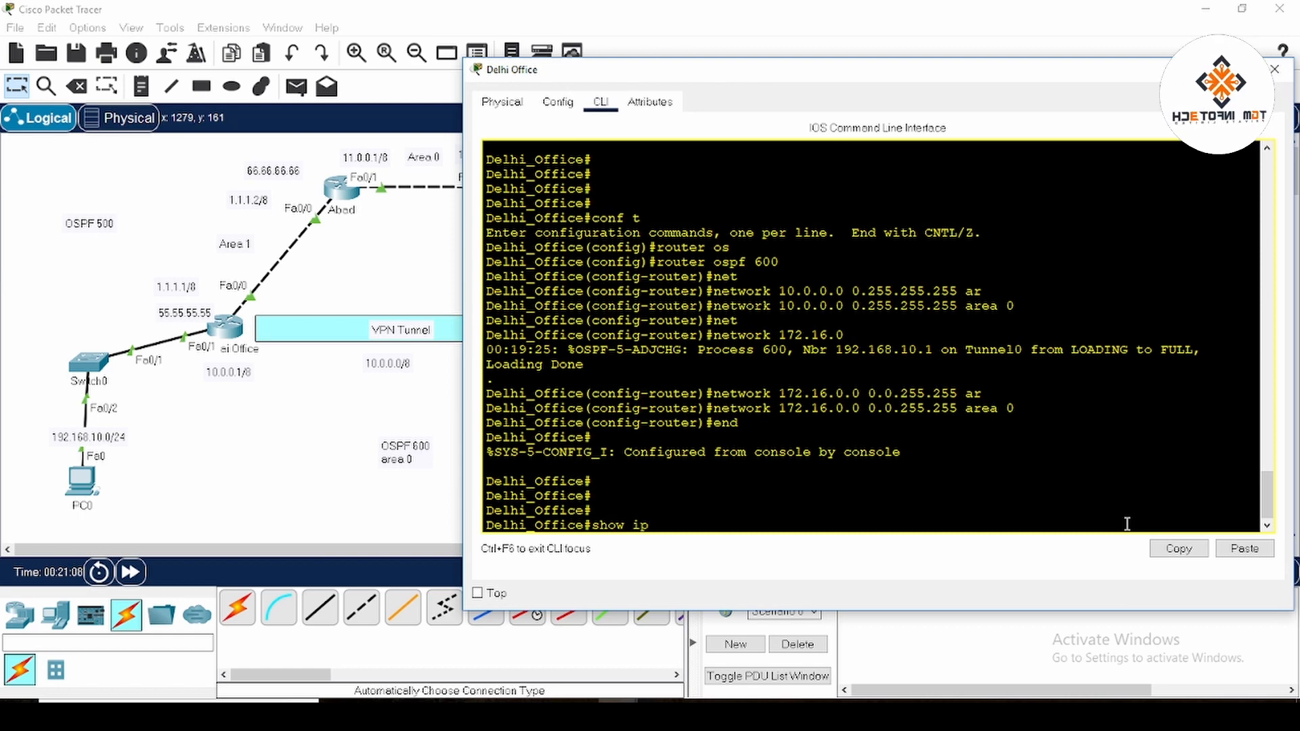
pyautogui.press('Tab')
pyautogui.press('Return')
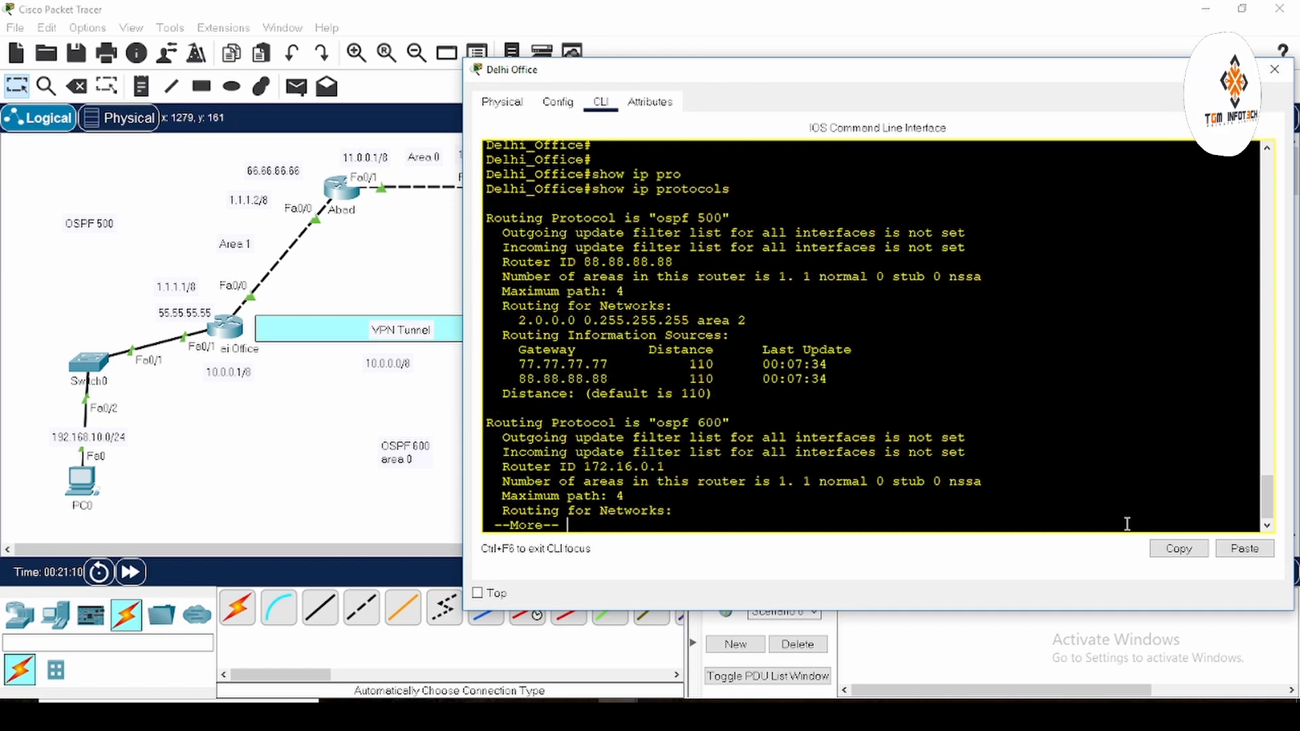
pyautogui.moveTo(684, 219); pyautogui.dragTo(737, 220)
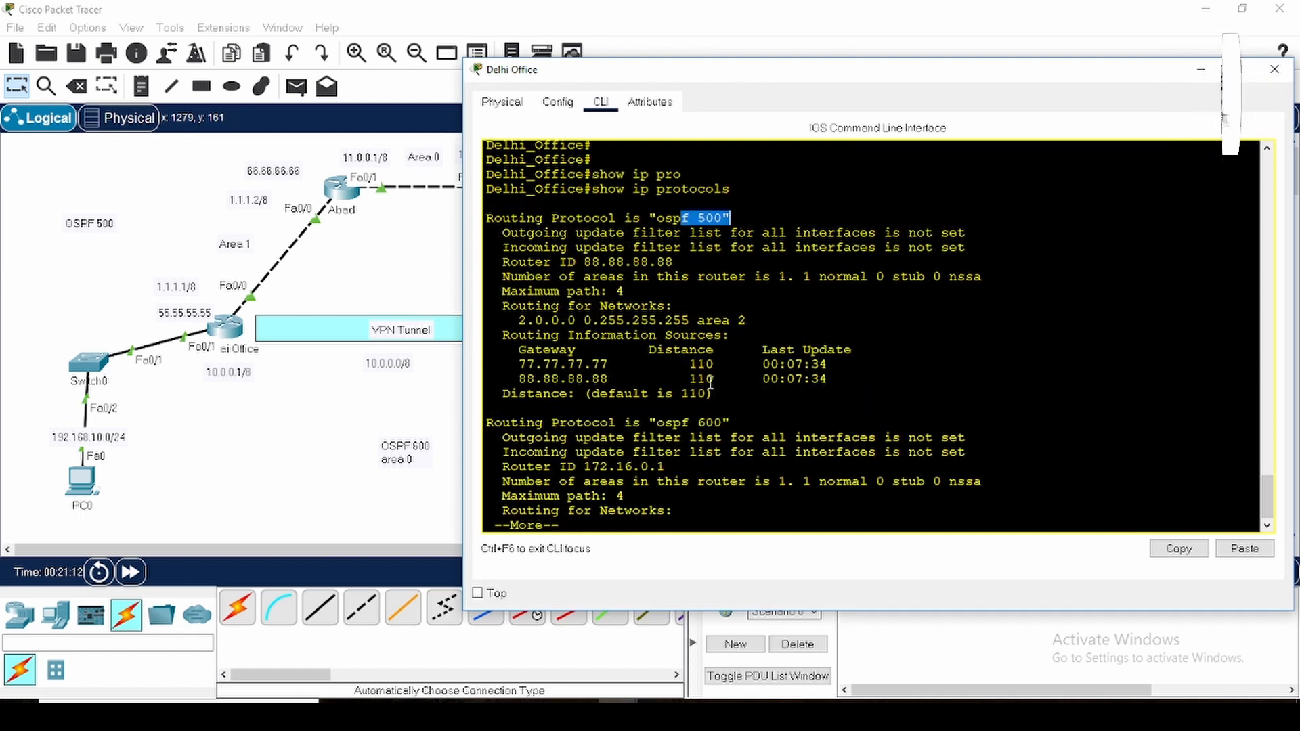
pyautogui.moveTo(528, 364); pyautogui.dragTo(668, 379)
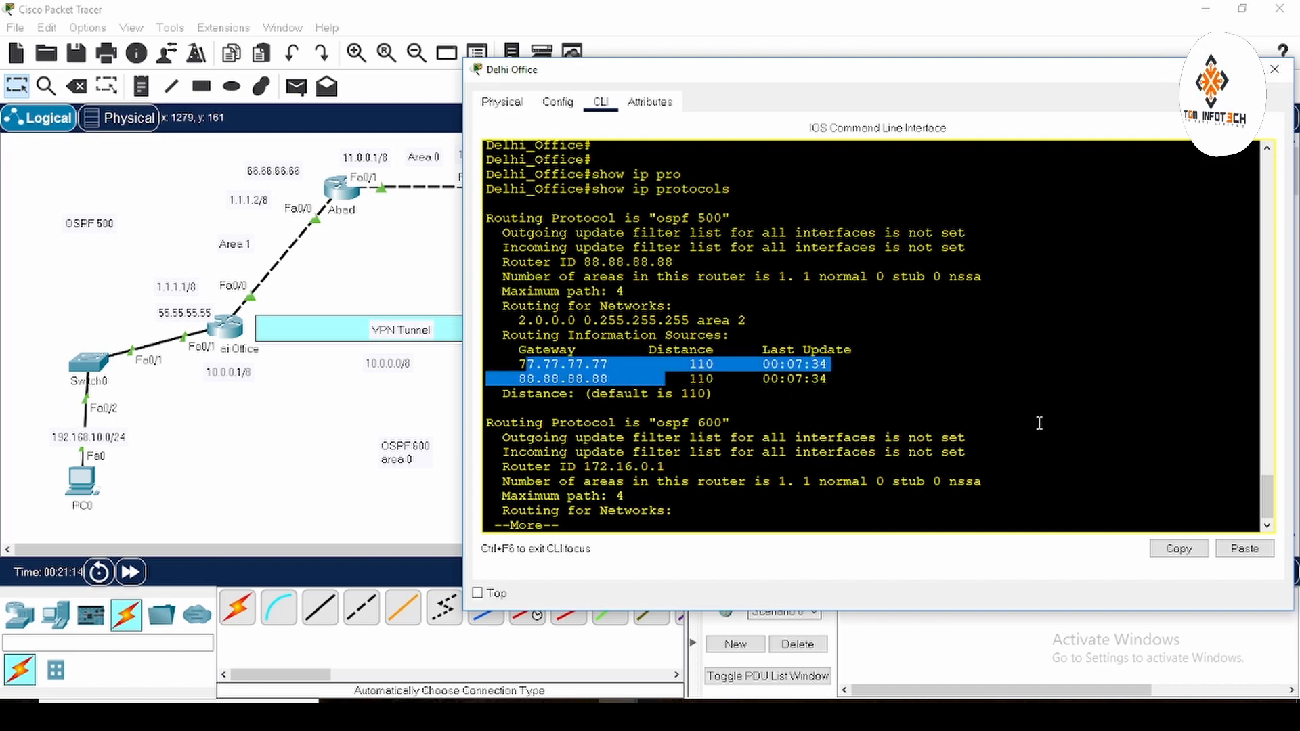
# Page through the rest of the protocol listing, examine the OSPF 600 process and its advertised networks, and close the Delhi Office window.
pyautogui.press('Return')
pyautogui.press('Return')
pyautogui.press('Return')
pyautogui.press('Return')
pyautogui.press('Return')
pyautogui.press('Return')
pyautogui.press('Return')
pyautogui.press('Return')
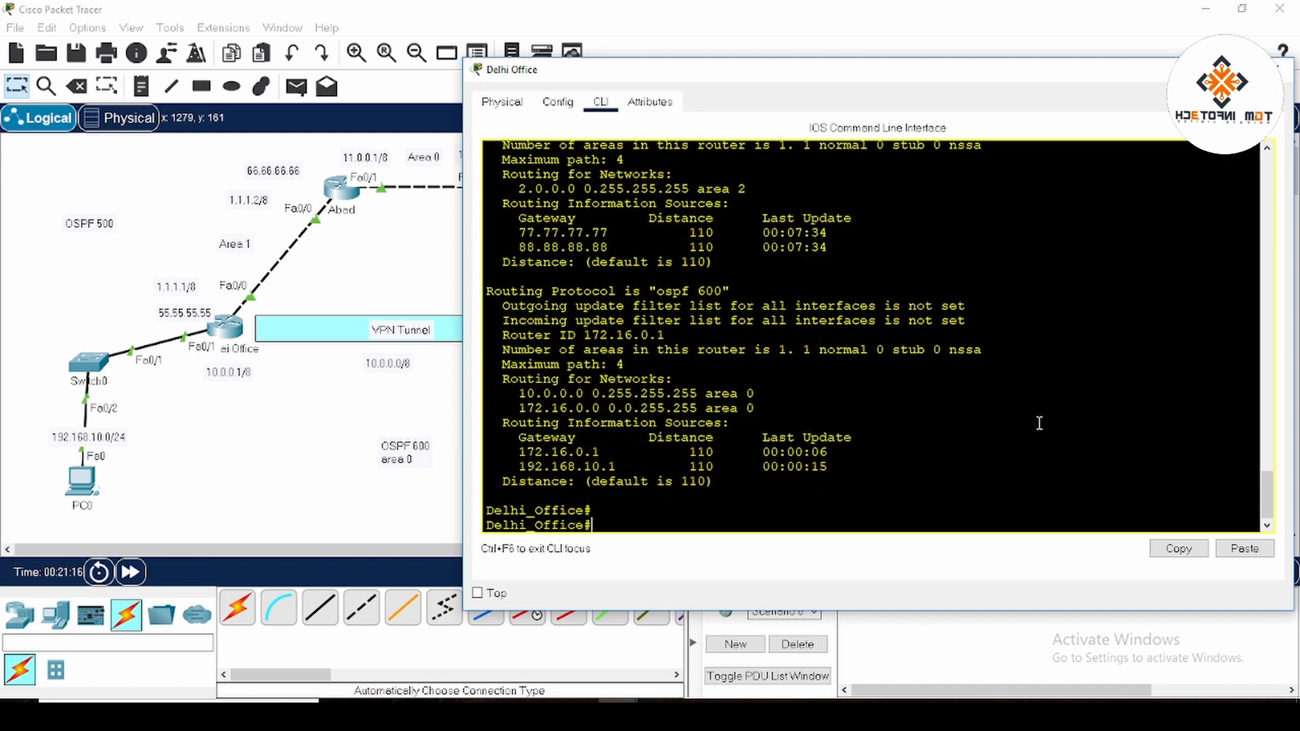
pyautogui.moveTo(706, 291); pyautogui.dragTo(730, 293)
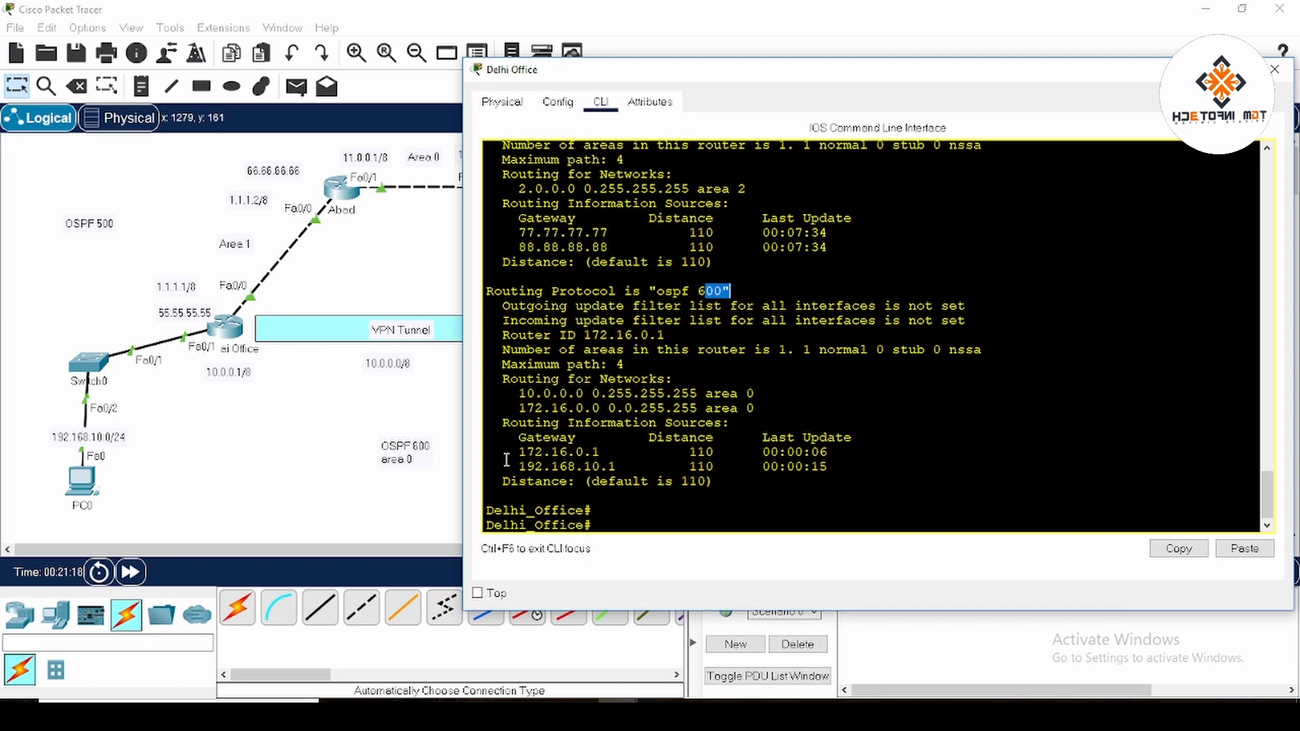
pyautogui.moveTo(515, 393); pyautogui.dragTo(665, 394)
pyautogui.click(548, 402)
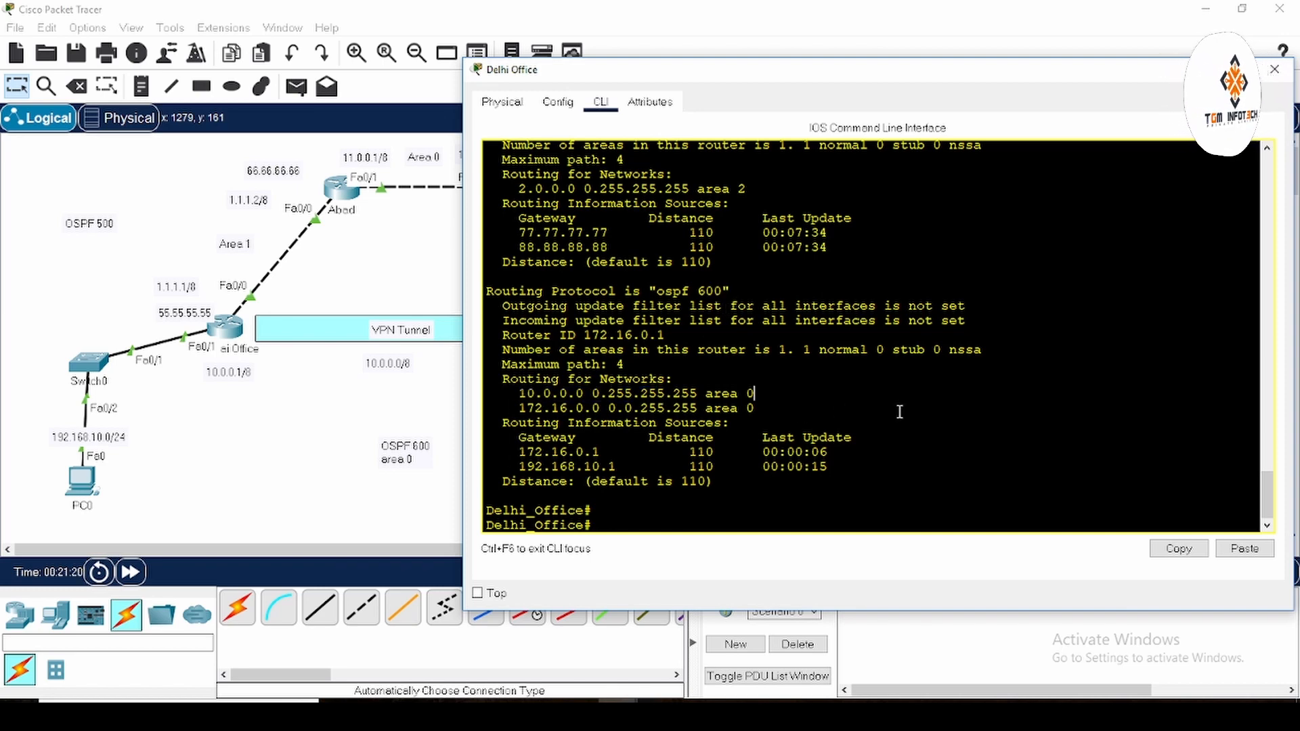
pyautogui.click(1274, 70)
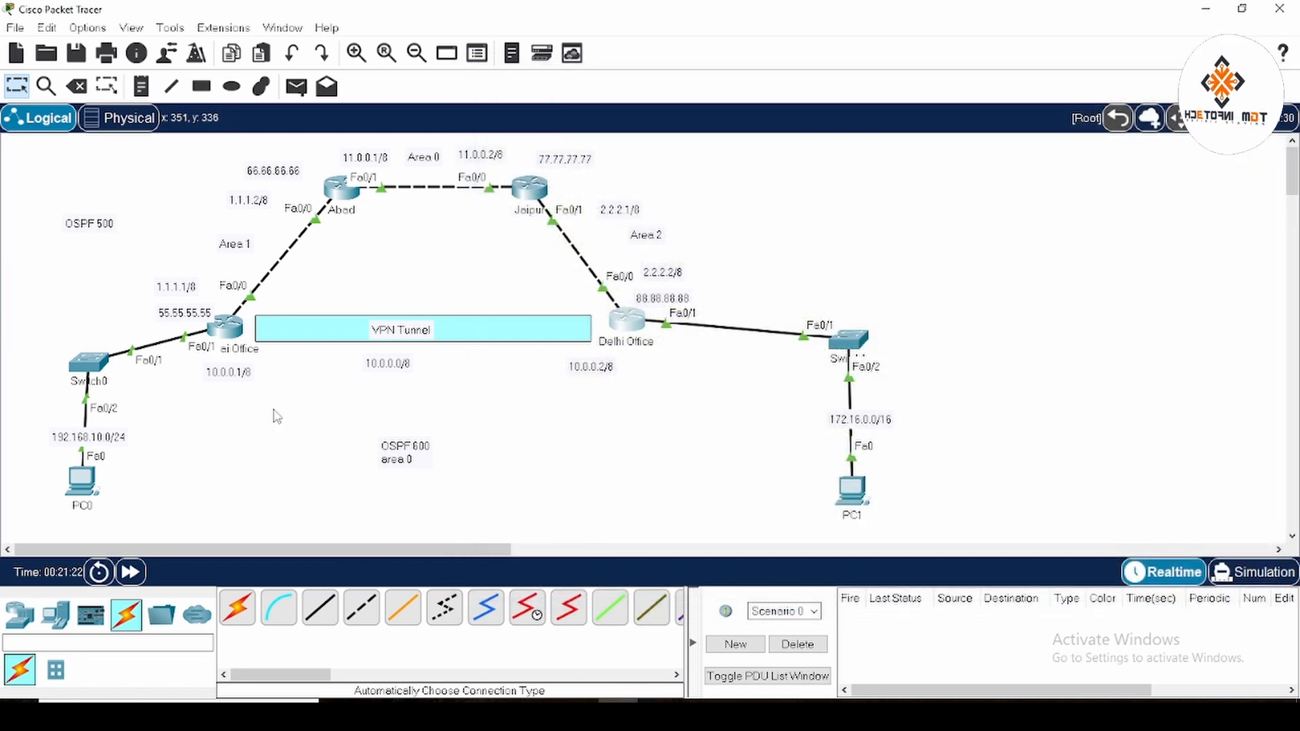
# Open PC1's Command Prompt and ping the Mumbai router's outside address 1.1.1.1.
pyautogui.click(855, 491)
pyautogui.click(775, 178)
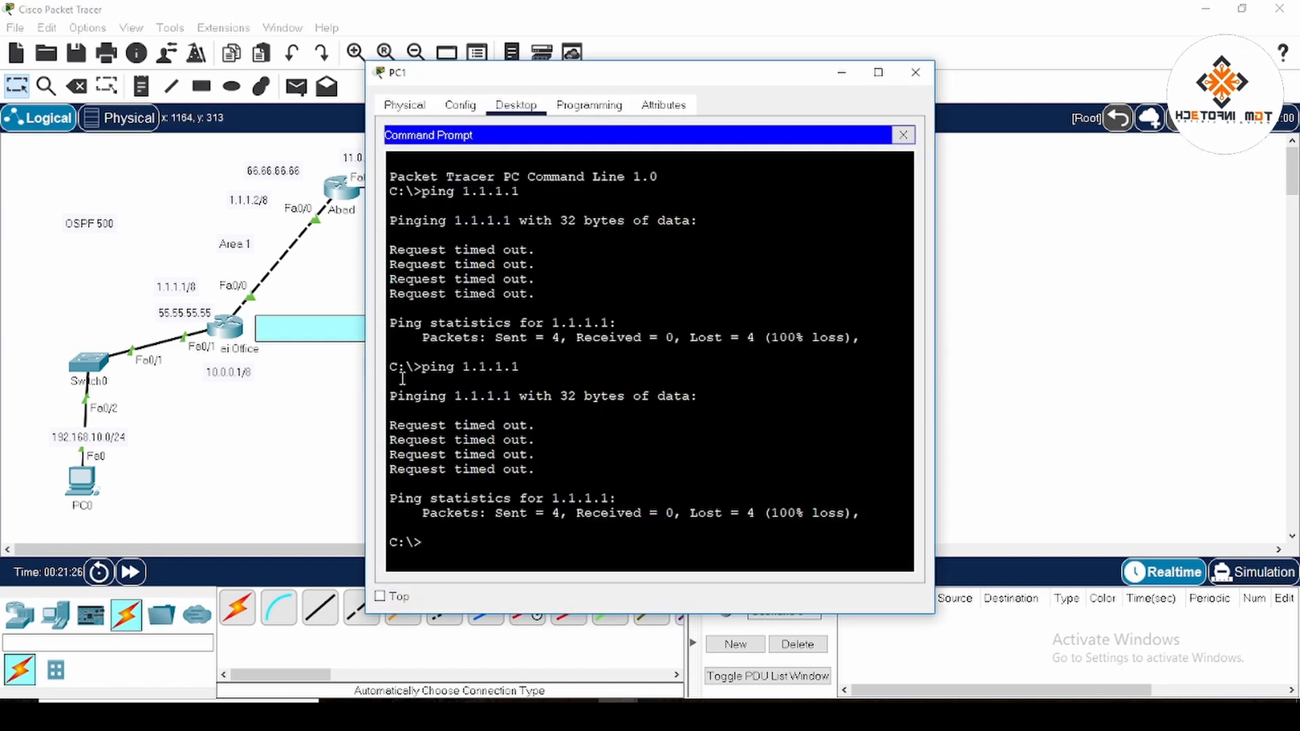
pyautogui.press('Up')
pyautogui.press('Return')
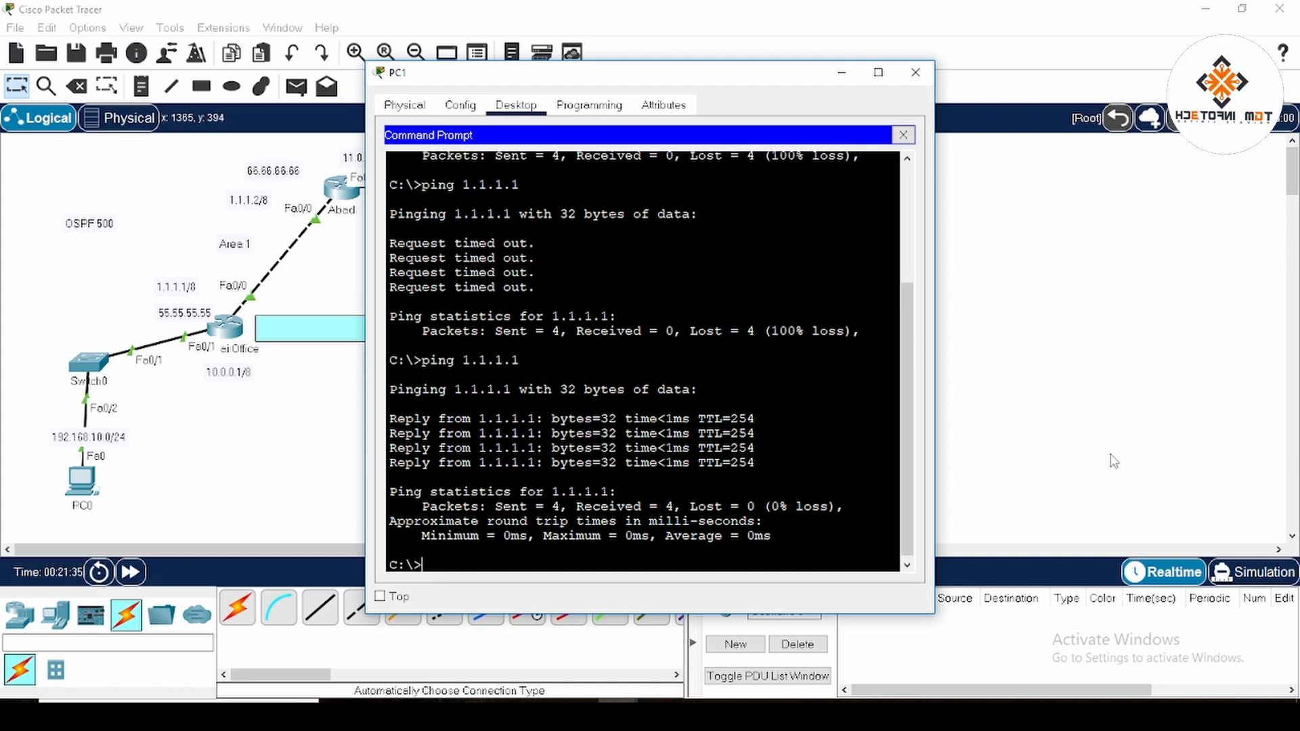
# Ping 192.168.10.2 in the Mumbai LAN from PC1 and close the PC1 window.
pyautogui.write('ping')
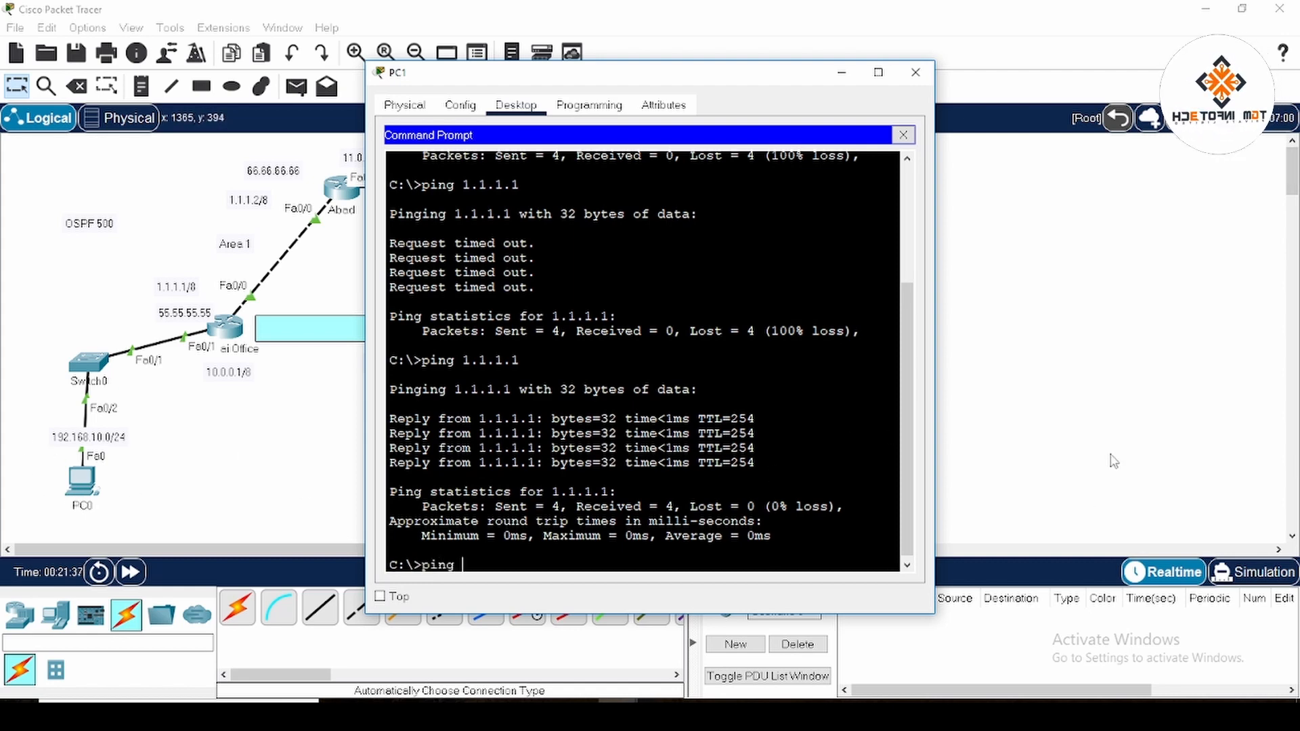
pyautogui.write('192.168.10.2')
pyautogui.press('Return')
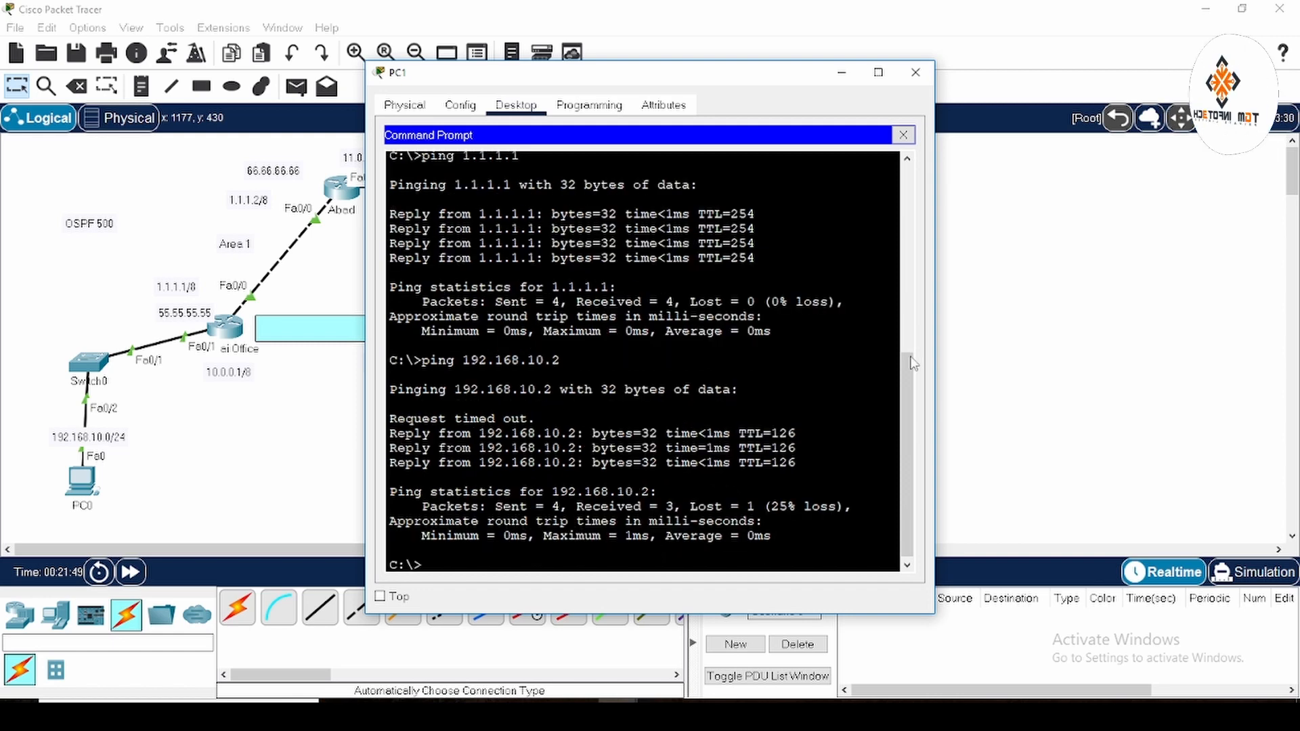
pyautogui.click(916, 72)
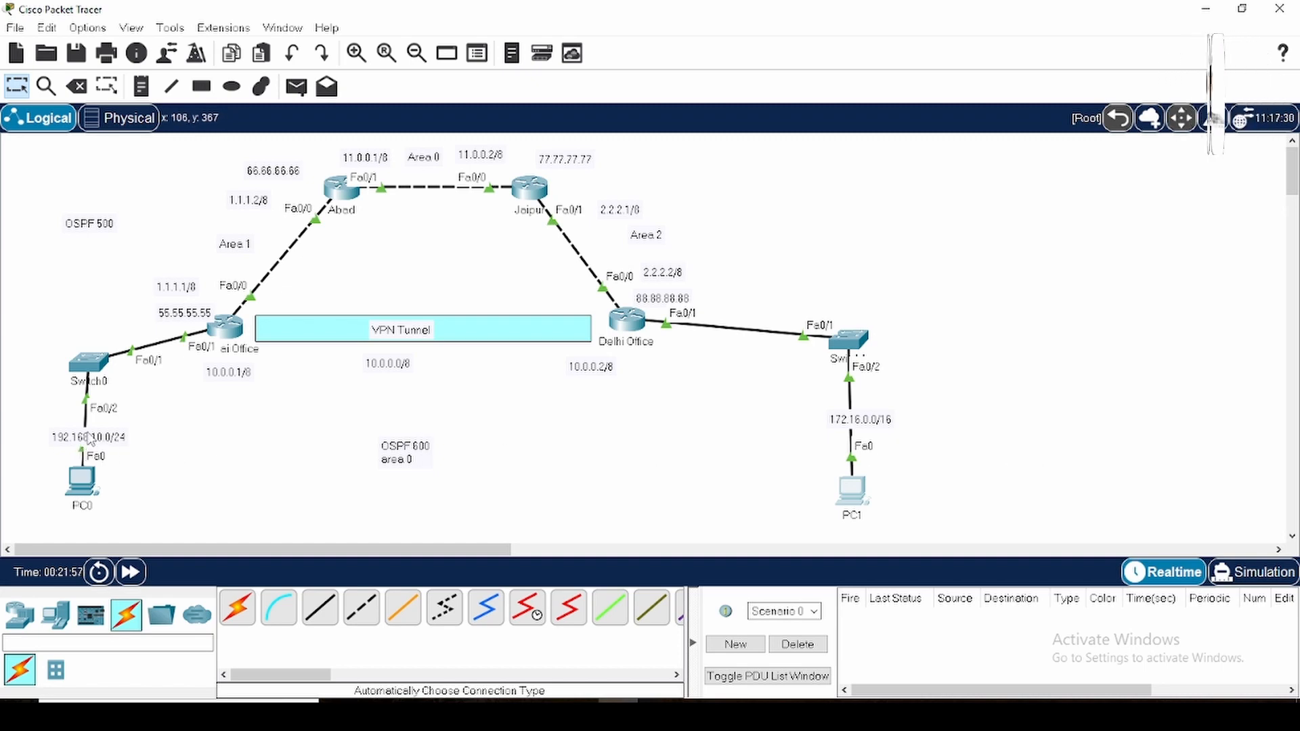
# Open the Abad router's command line and enter privileged EXEC mode.
pyautogui.click(341, 190)
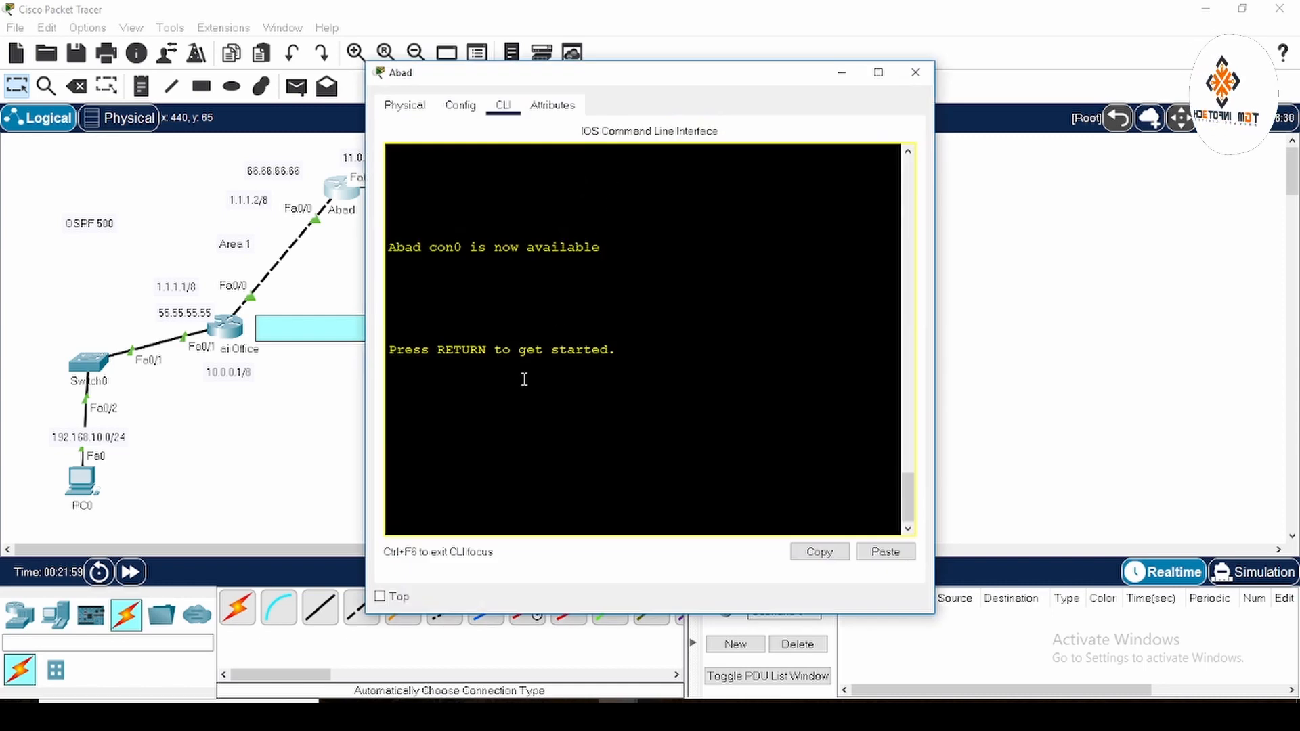
pyautogui.press('Return')
pyautogui.press('Return')
pyautogui.press('Return')
pyautogui.write('e')
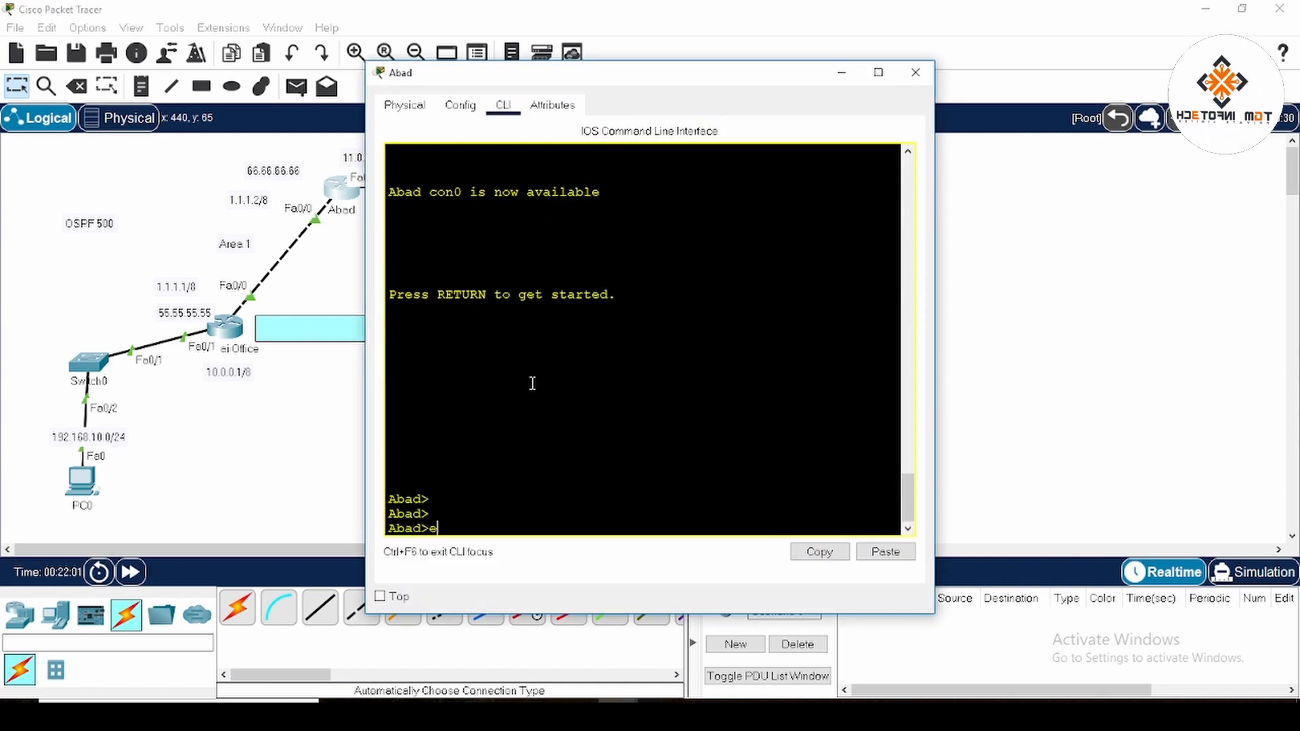
pyautogui.write('n')
pyautogui.press('Return')
pyautogui.press('Return')
# Display the Abad router's IP routing table, examine which networks it knows, and close its window.
pyautogui.write('show ')
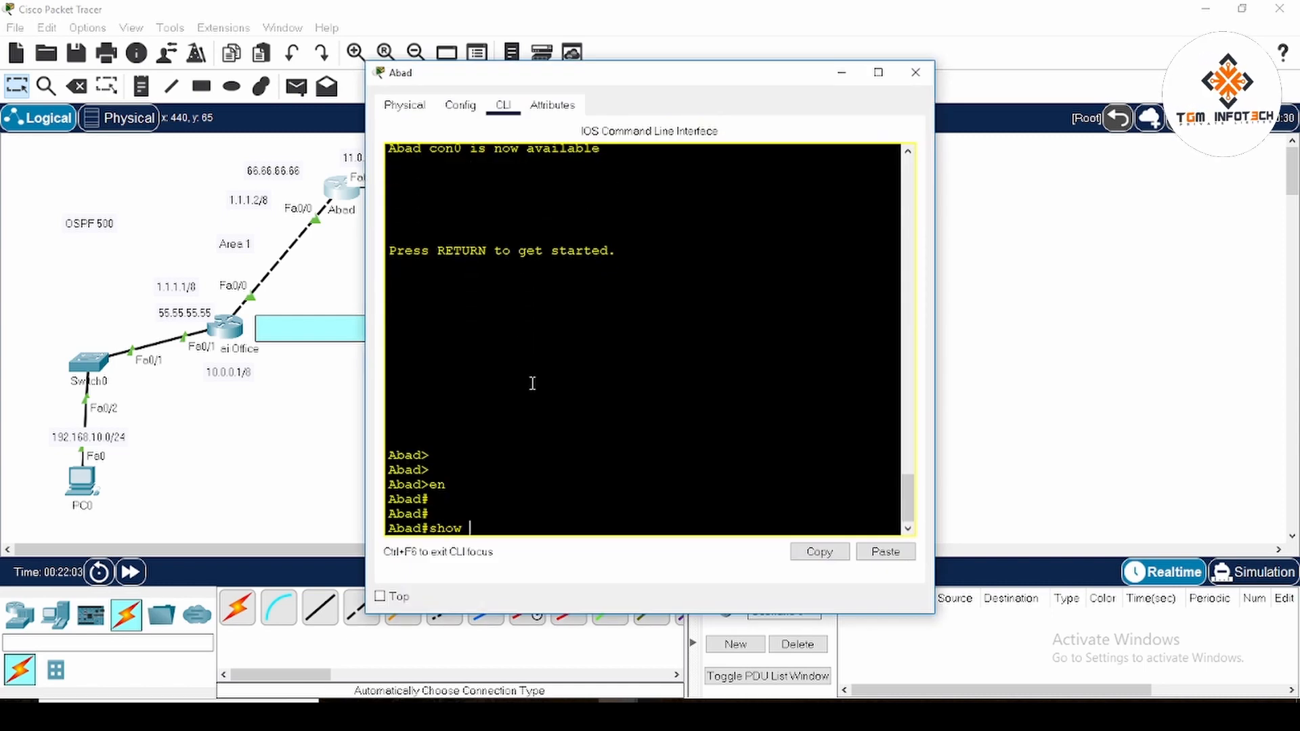
pyautogui.write('ip rou')
pyautogui.press('Tab')
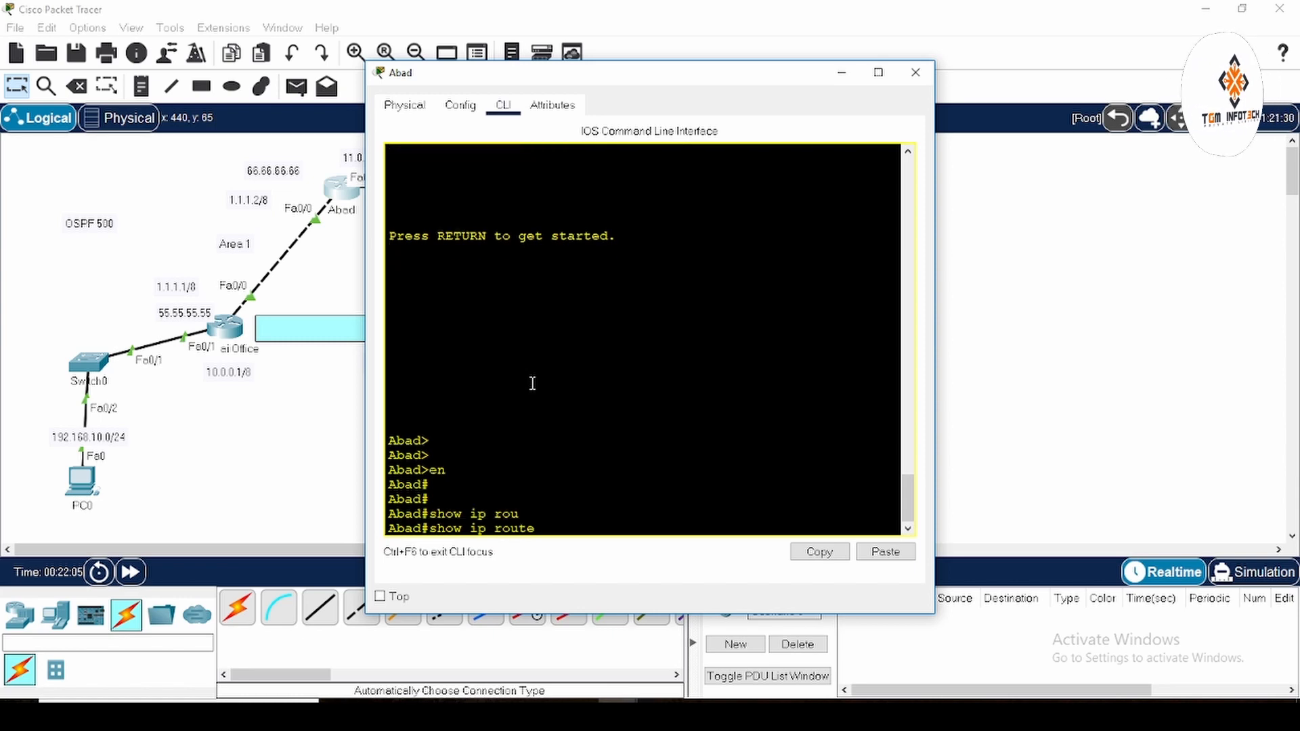
pyautogui.press('Return')
pyautogui.moveTo(430, 411); pyautogui.dragTo(505, 426)
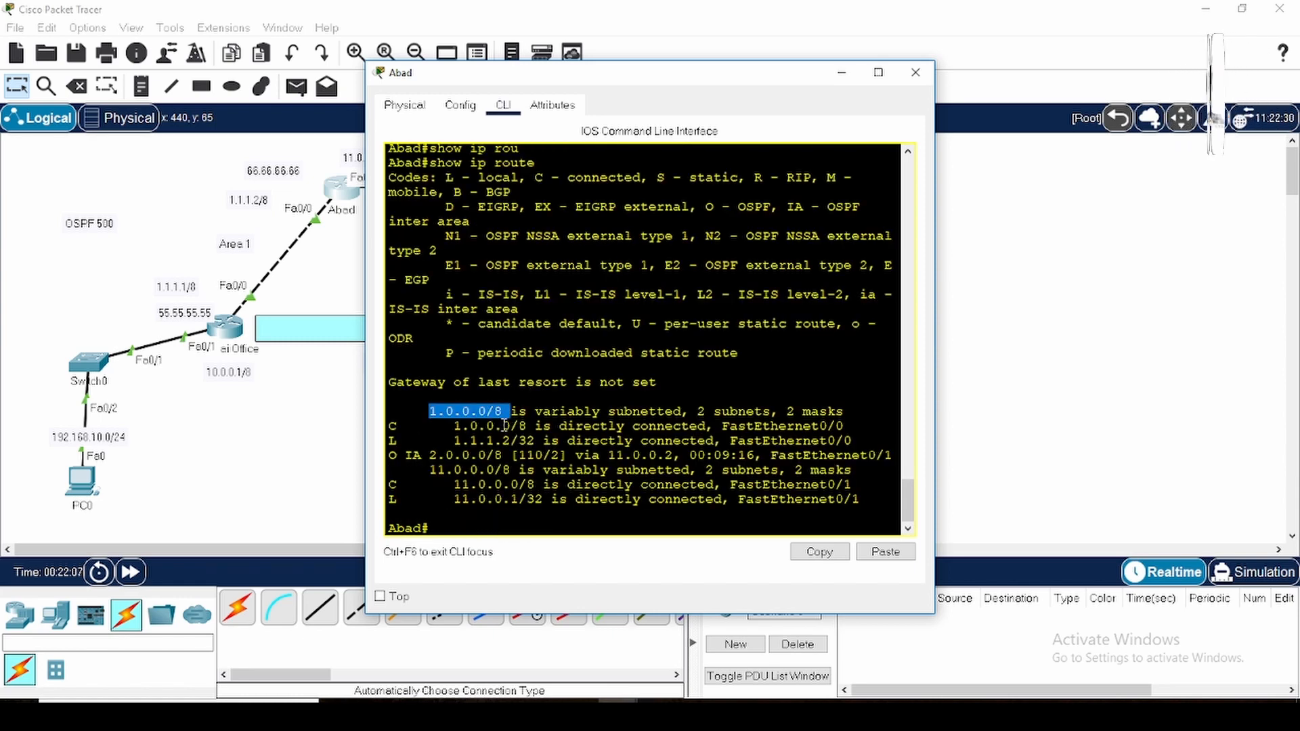
pyautogui.moveTo(388, 455); pyautogui.dragTo(510, 499)
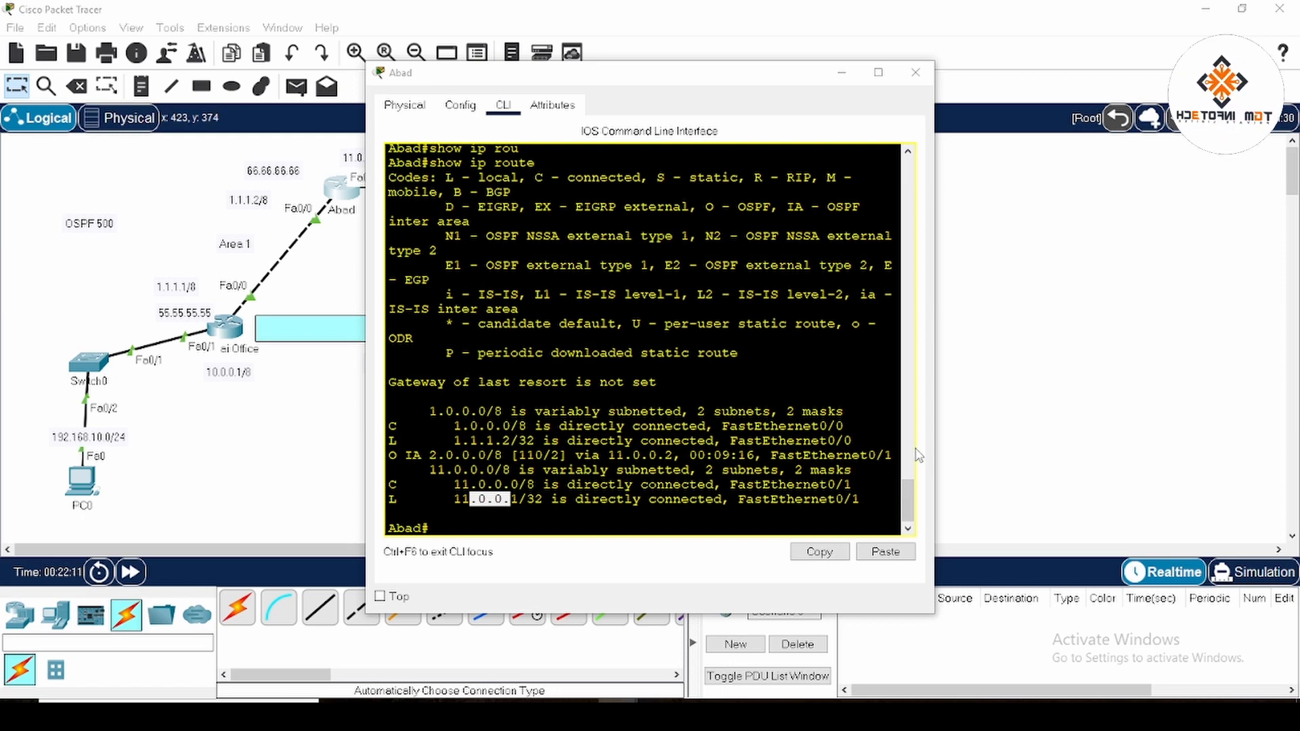
pyautogui.click(916, 73)
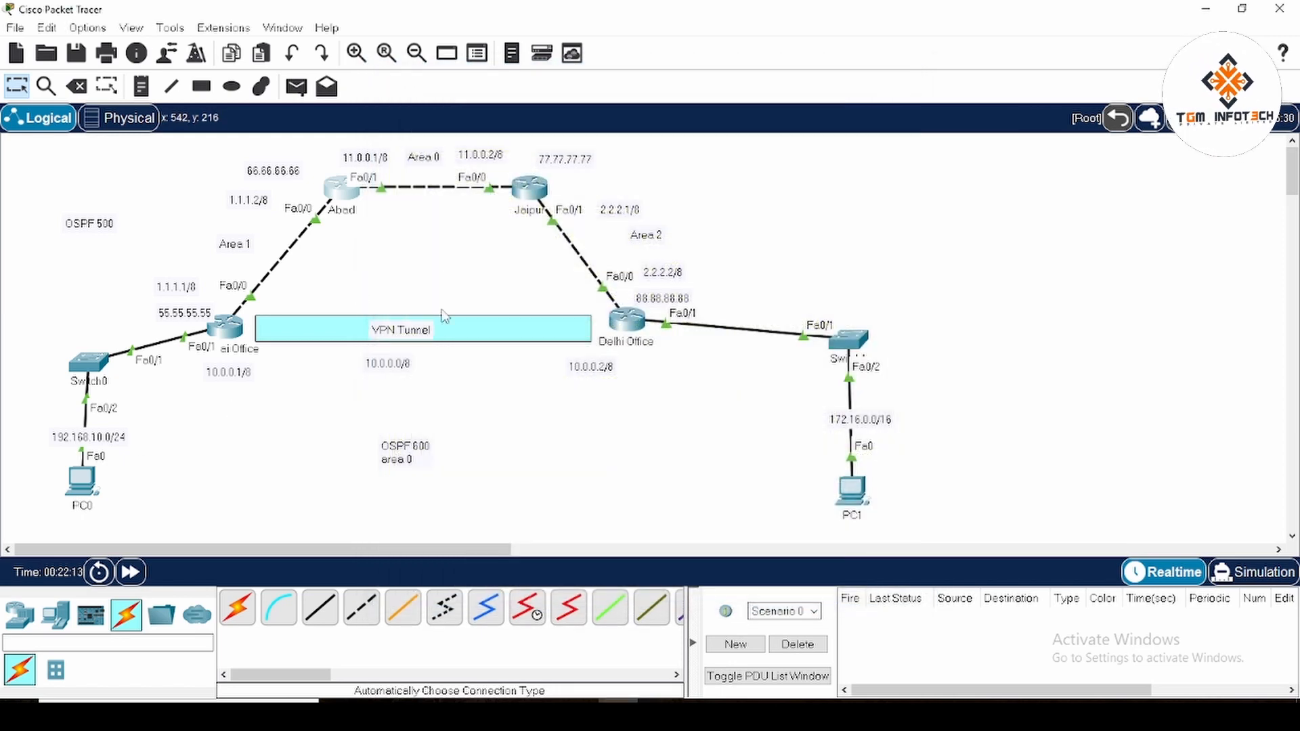